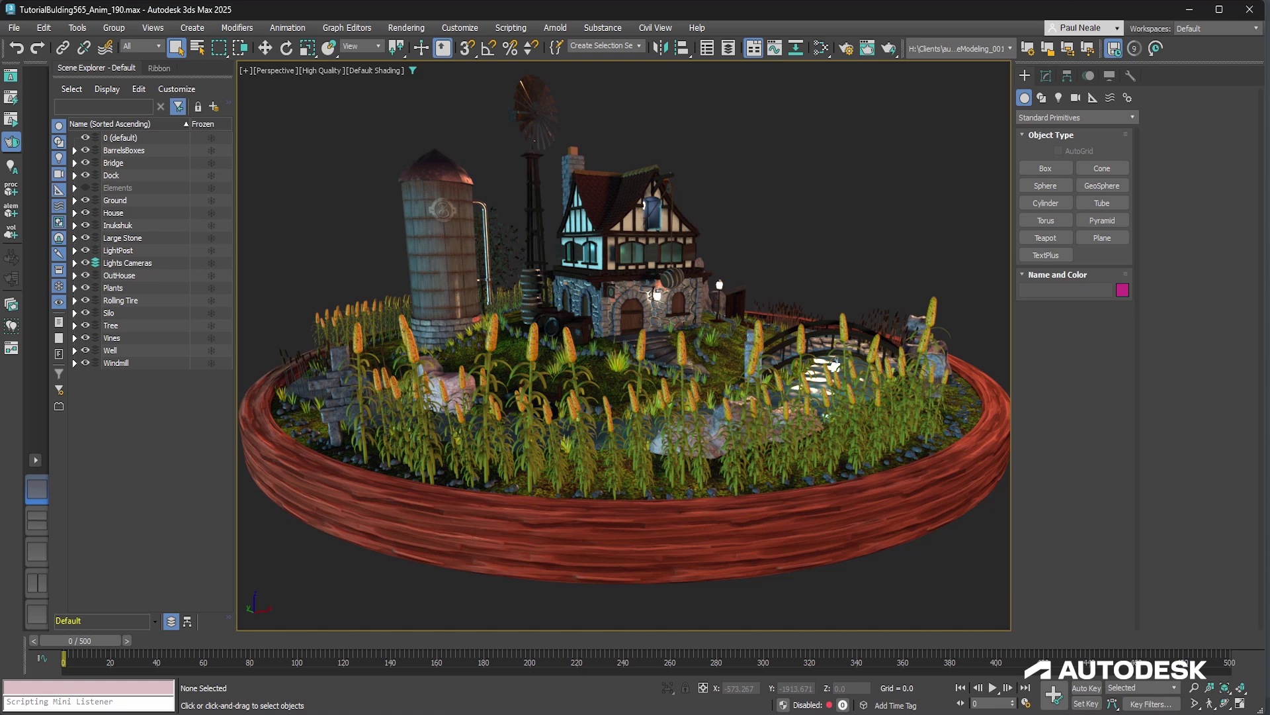
Isolate the Rolling Tire group together with the Ground terrain using Alt+Q.
{"action": "double_click", "coordinate": [135, 301]}
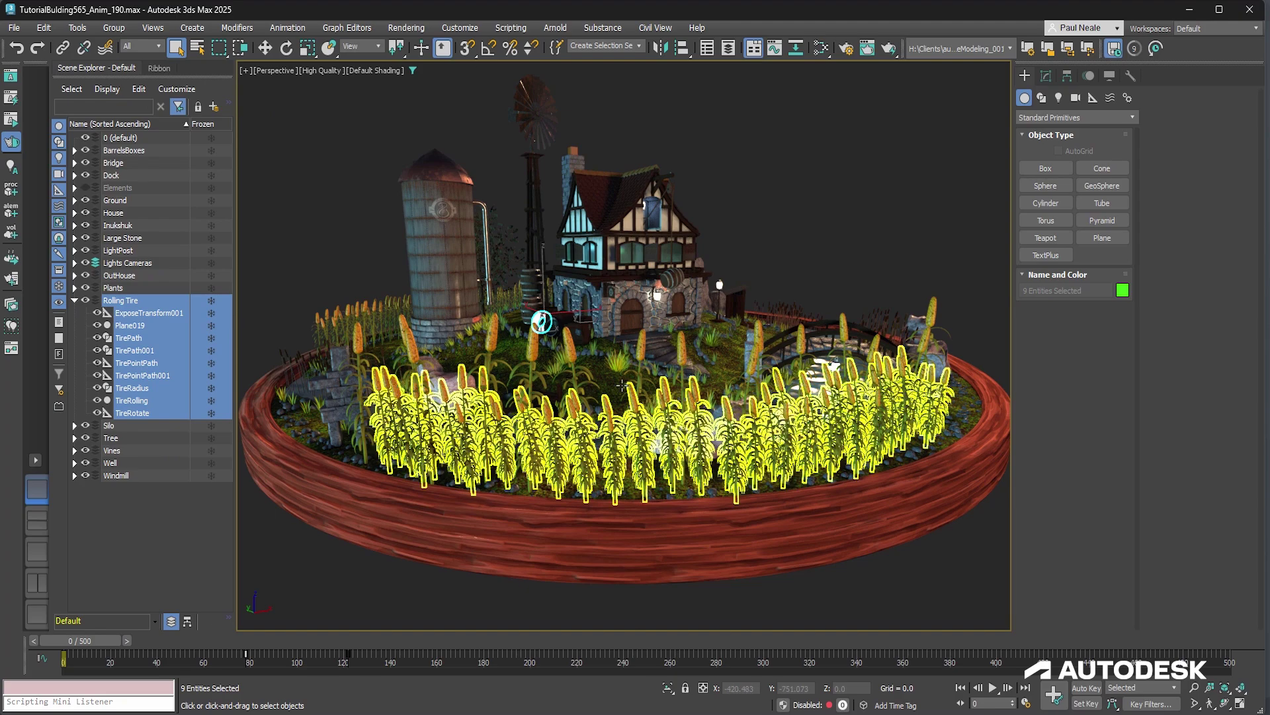
{"action": "left_click", "coordinate": [817, 512], "text": "ctrl"}
{"action": "key", "text": "alt+q"}
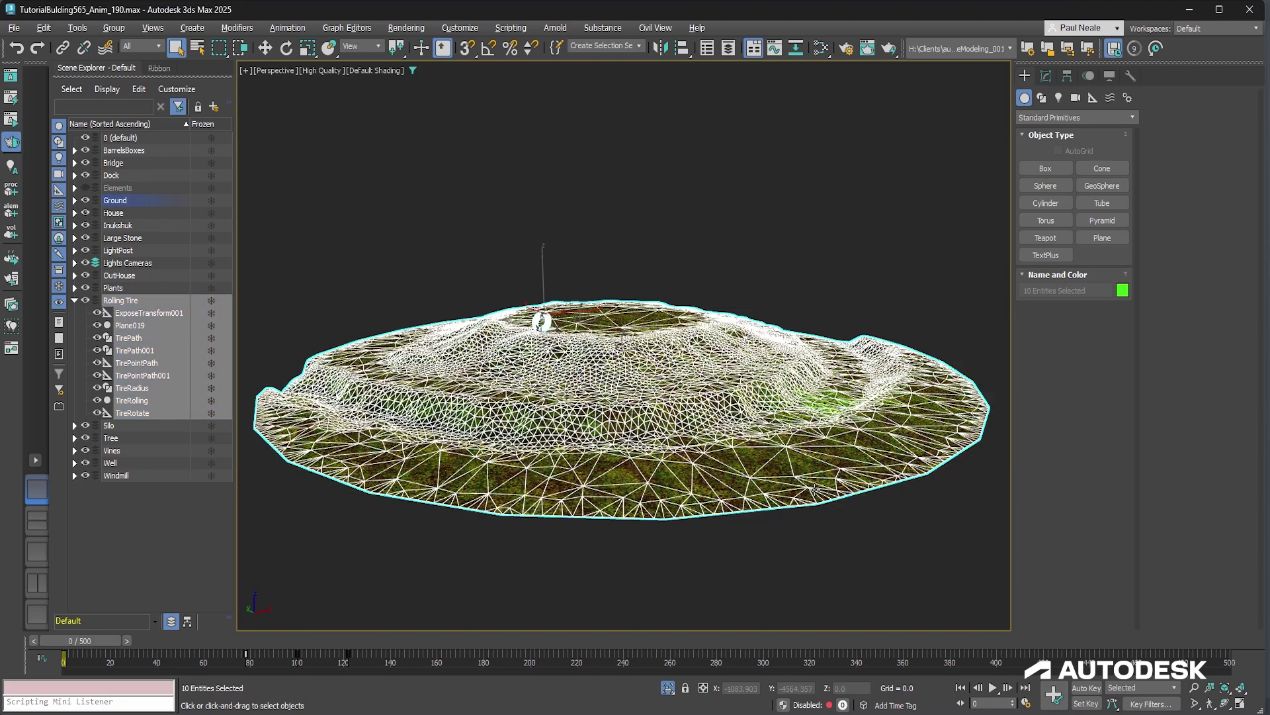
Frame the terrain, play the tire rolling animation, then return to frame 0.
{"action": "scroll", "coordinate": [581, 338], "scroll_direction": "up", "scroll_amount": 5}
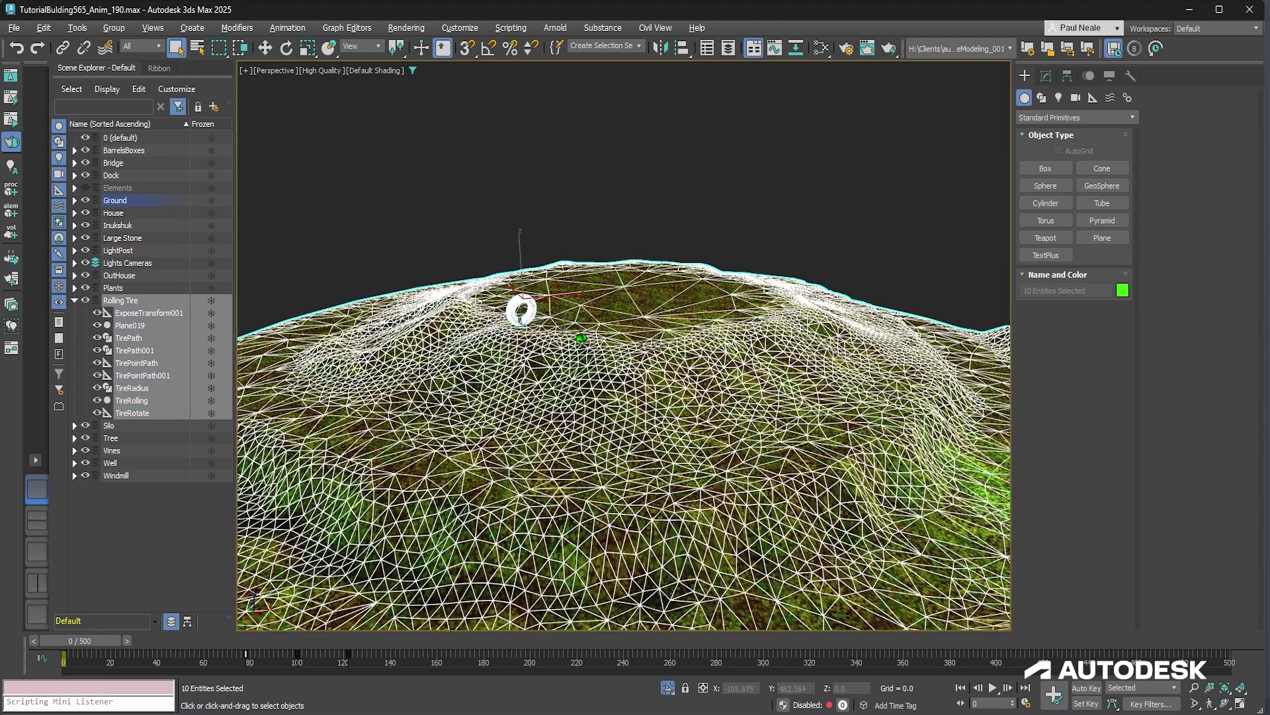
{"action": "left_click", "coordinate": [561, 152]}
{"action": "scroll", "coordinate": [565, 416], "scroll_direction": "up", "scroll_amount": 3}
{"action": "middle_click_drag", "start_coordinate": [576, 400], "coordinate": [592, 303]}
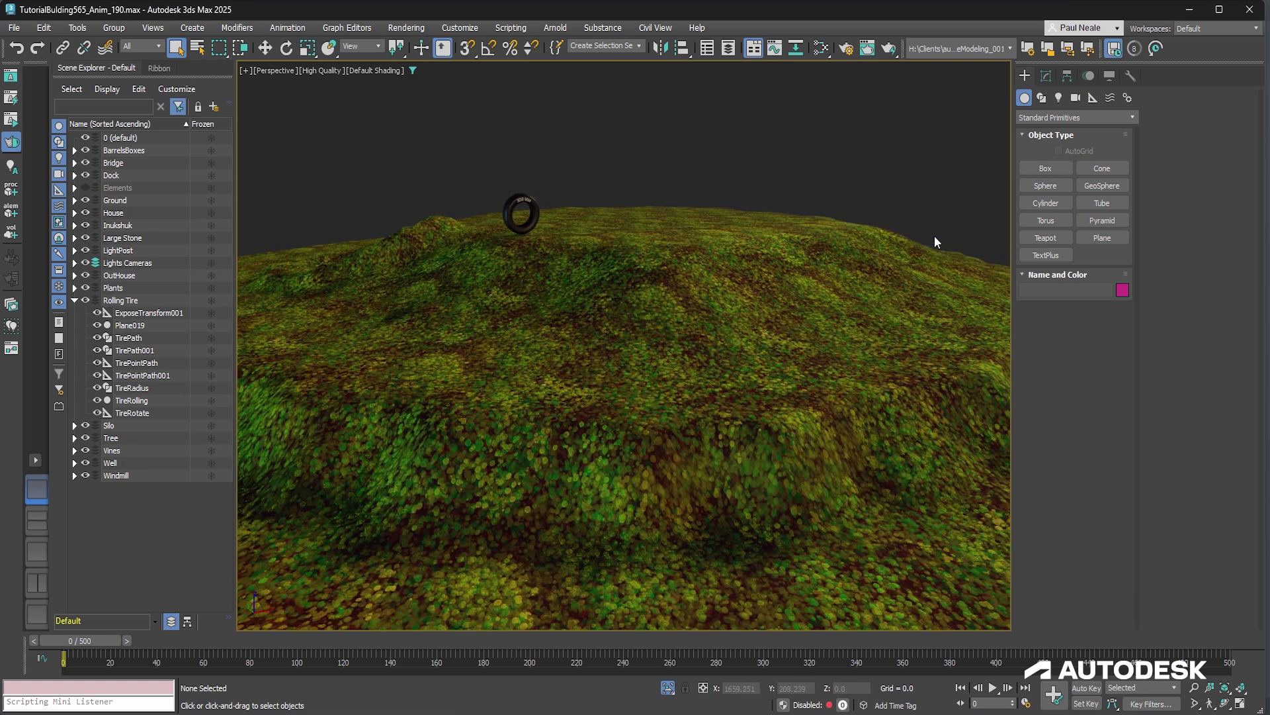
{"action": "key", "text": "slash"}
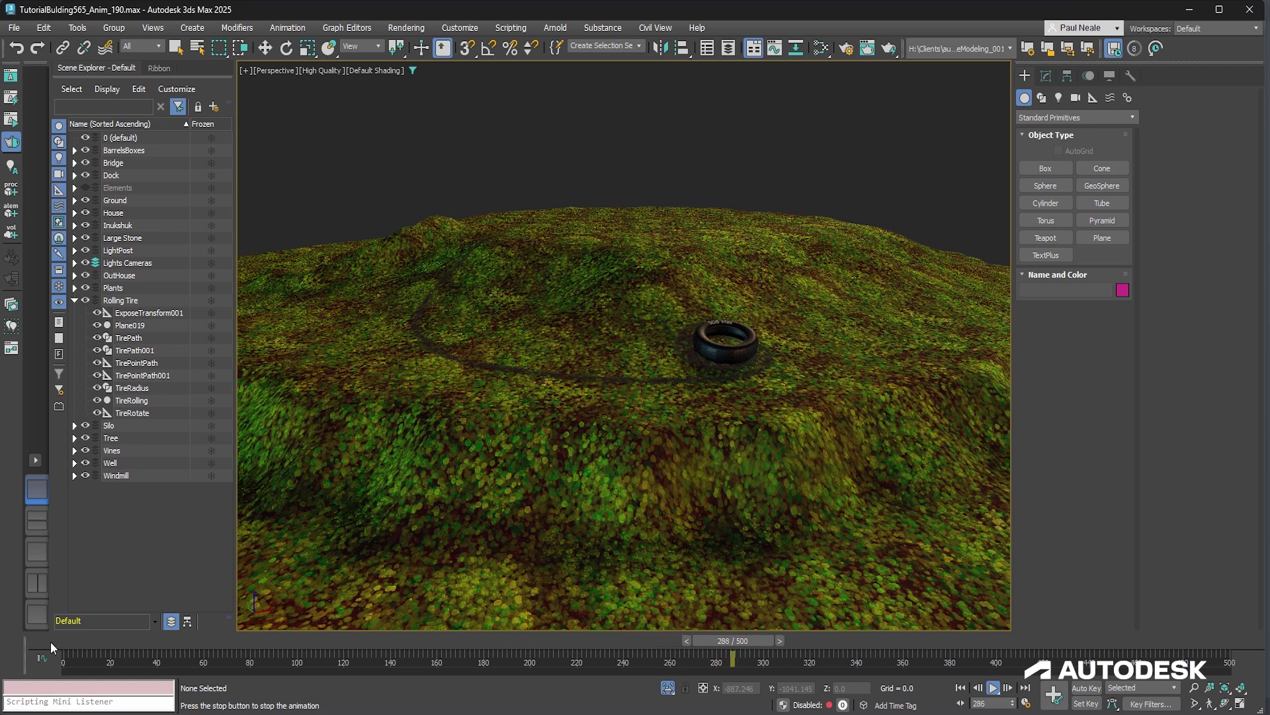
{"action": "mouse_move", "coordinate": [49, 642]}
{"action": "left_mouse_down"}
{"action": "mouse_move", "coordinate": [37, 642]}
{"action": "mouse_move", "coordinate": [206, 639]}
{"action": "mouse_move", "coordinate": [339, 614]}
{"action": "mouse_move", "coordinate": [39, 639]}
{"action": "left_mouse_up"}
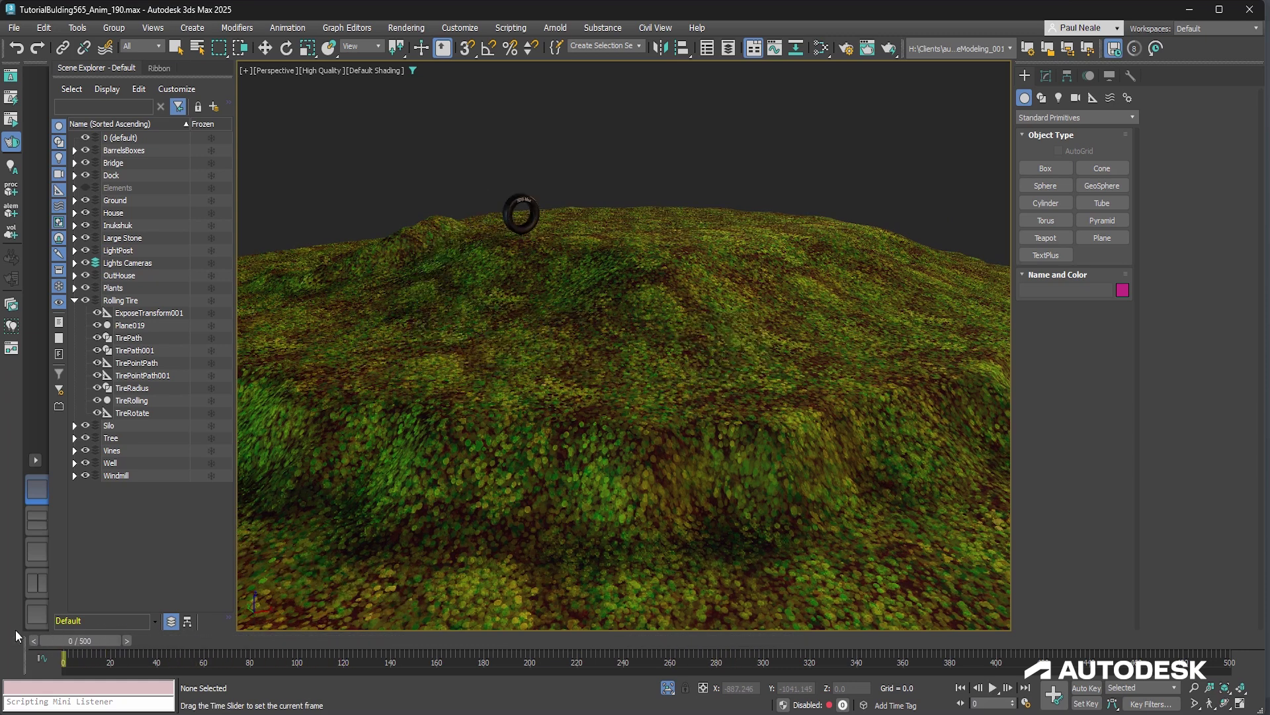
Reveal the hidden path splines and select the TirePath001 spline.
{"action": "left_click", "coordinate": [413, 71]}
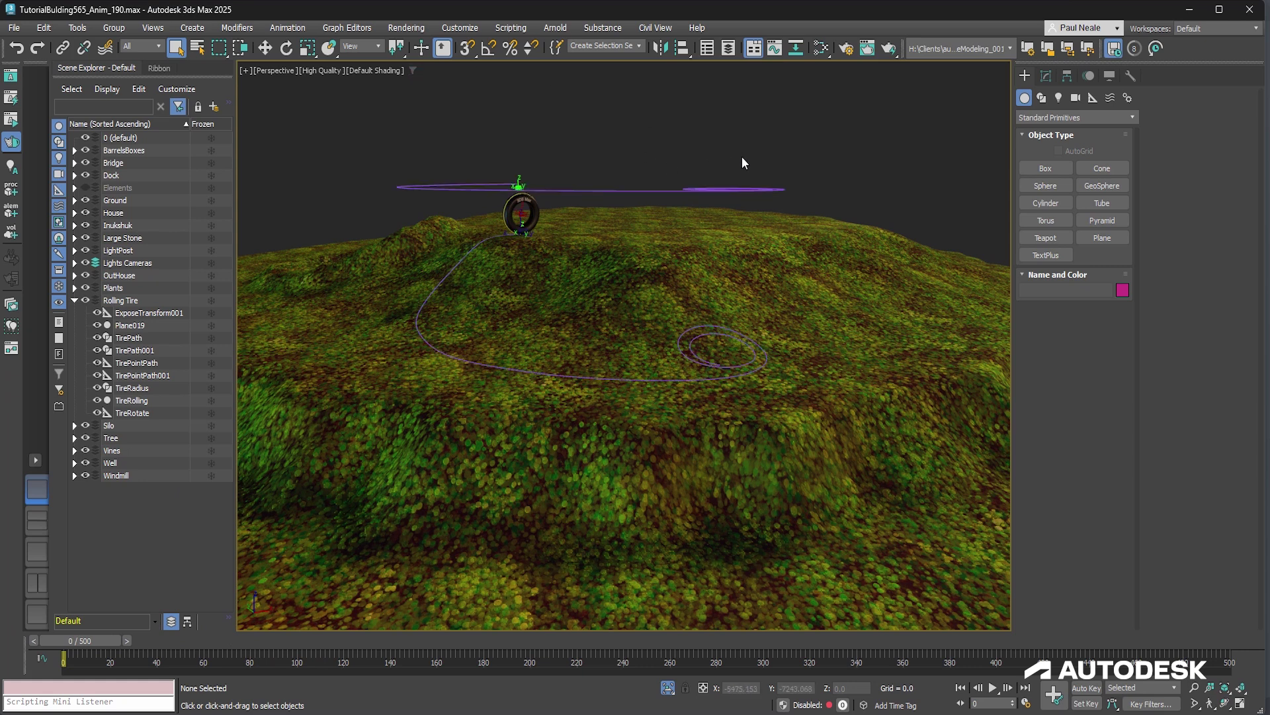
{"action": "middle_click_drag", "start_coordinate": [692, 151], "coordinate": [647, 363], "text": "alt"}
{"action": "left_click", "coordinate": [719, 253]}
Zoom out to view the whole path and bring up TirePath001's modifier stack.
{"action": "scroll", "coordinate": [662, 367], "scroll_direction": "up", "scroll_amount": 2}
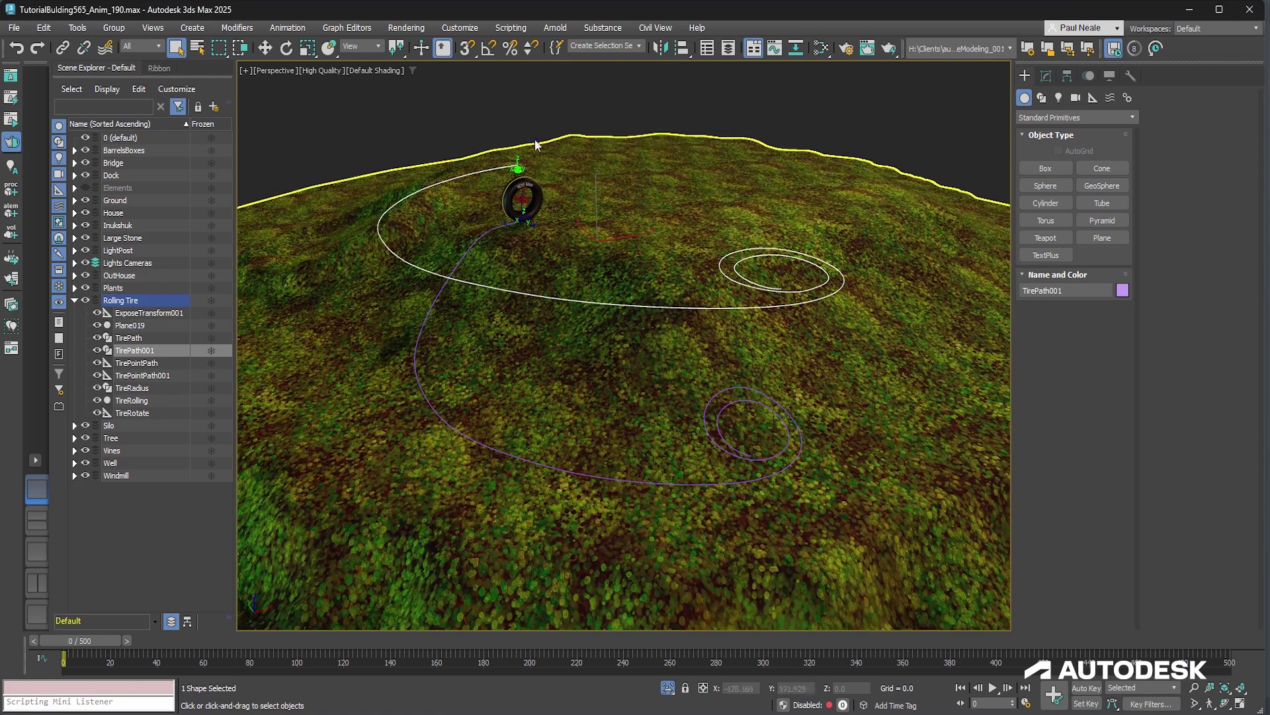
{"action": "scroll", "coordinate": [536, 144], "scroll_direction": "up", "scroll_amount": 10}
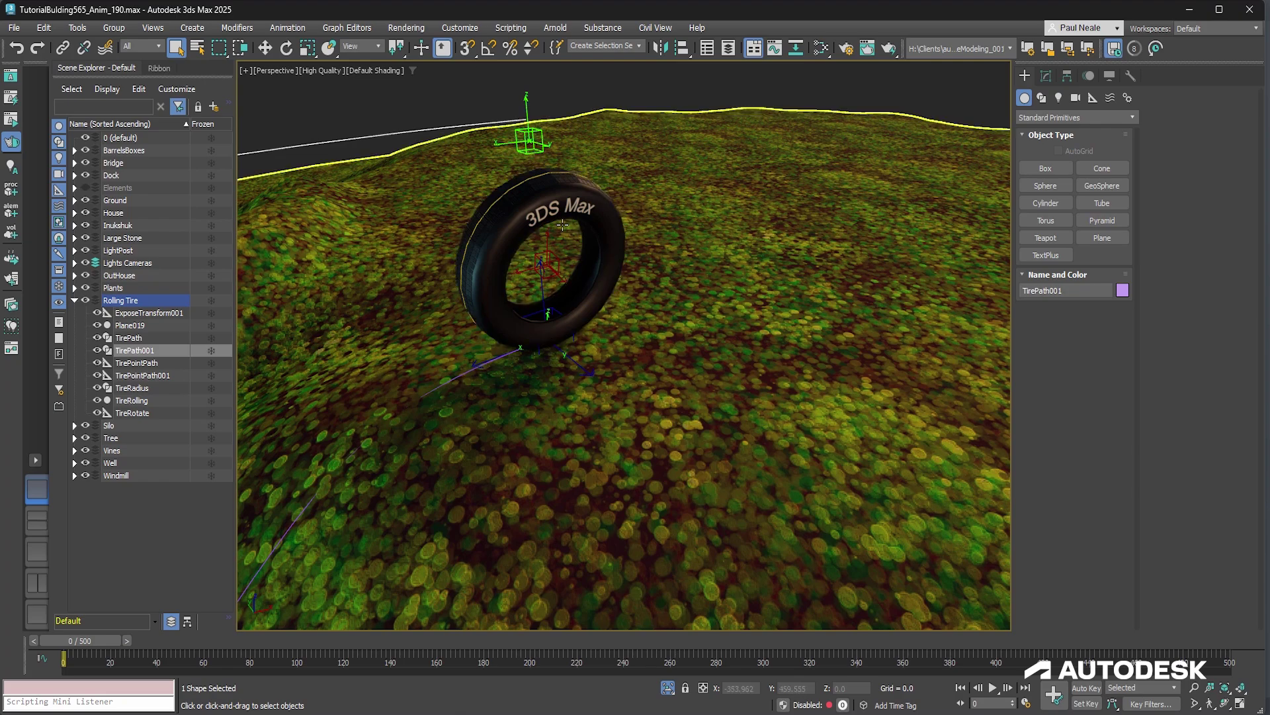
{"action": "scroll", "coordinate": [700, 306], "scroll_direction": "down", "scroll_amount": 8}
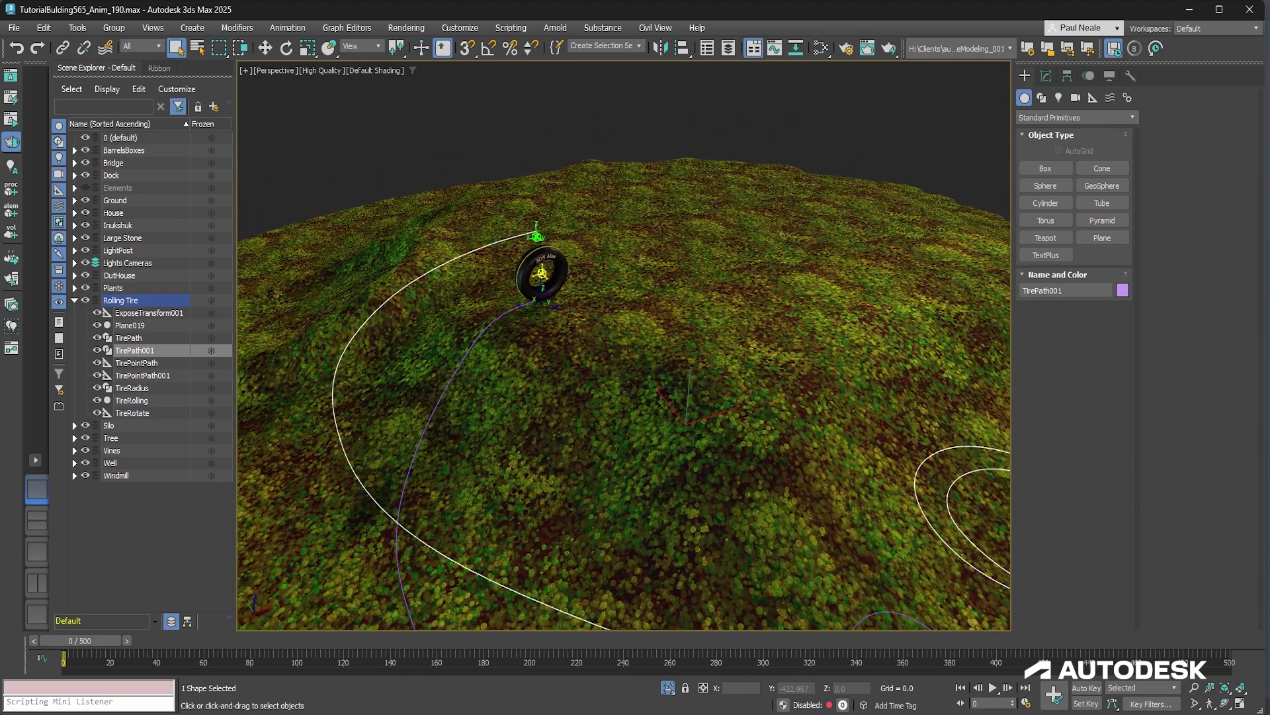
{"action": "middle_click_drag", "start_coordinate": [675, 470], "coordinate": [644, 420]}
{"action": "scroll", "coordinate": [635, 390], "scroll_direction": "down", "scroll_amount": 6}
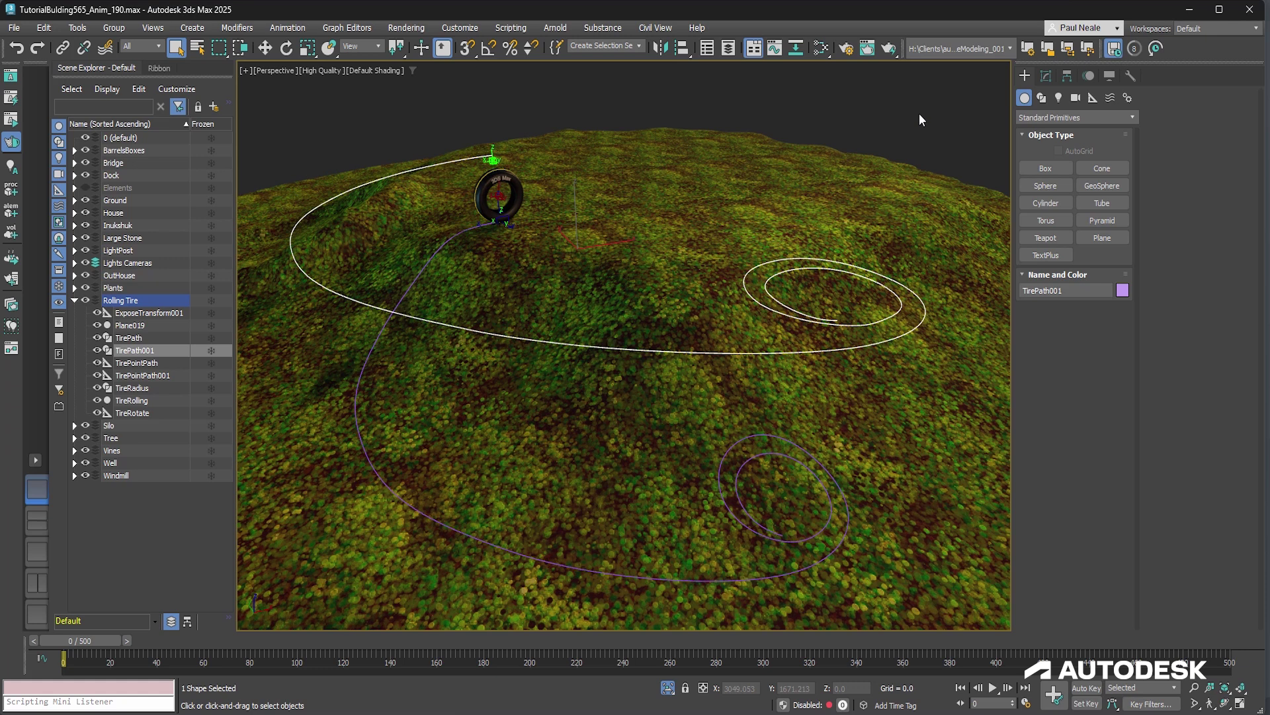
{"action": "left_click", "coordinate": [1046, 76]}
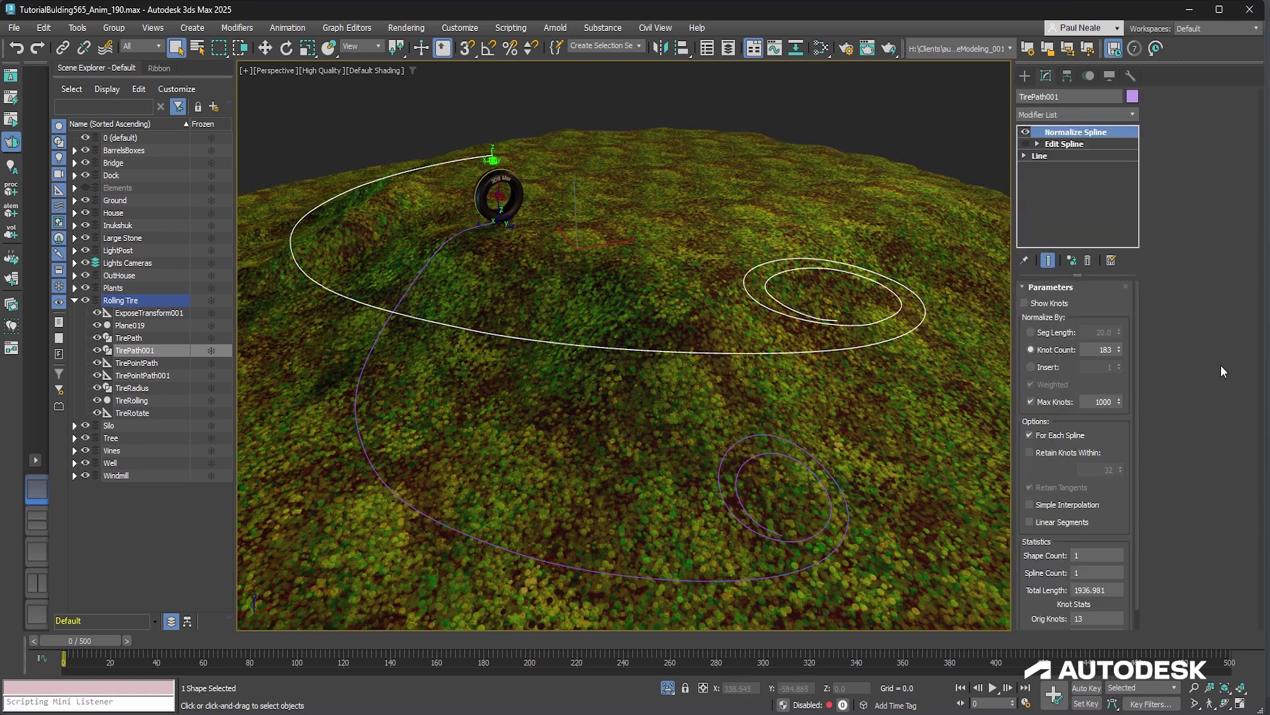
Enlarge the modifier stack and drop to TirePath001's base Line level.
{"action": "left_click_drag", "start_coordinate": [1077, 268], "coordinate": [1078, 210]}
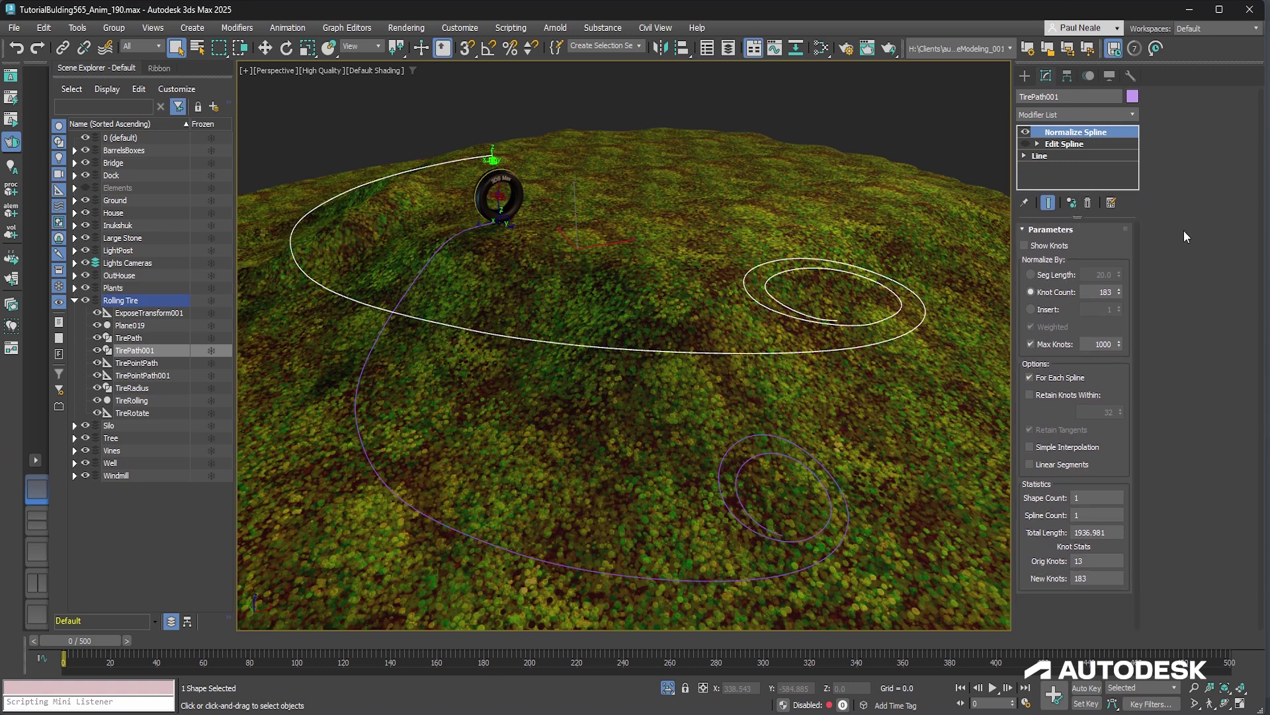
{"action": "left_click", "coordinate": [1053, 159]}
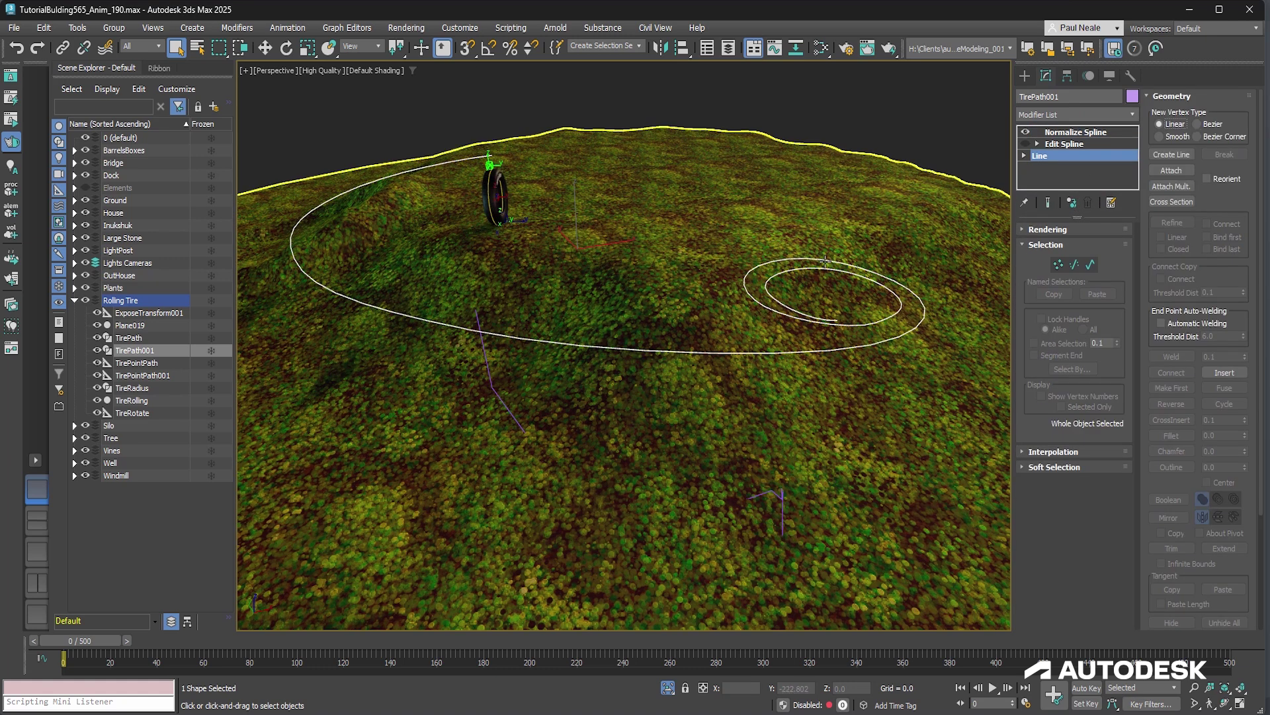
{"action": "middle_click_drag", "start_coordinate": [464, 280], "coordinate": [469, 304], "text": "alt"}
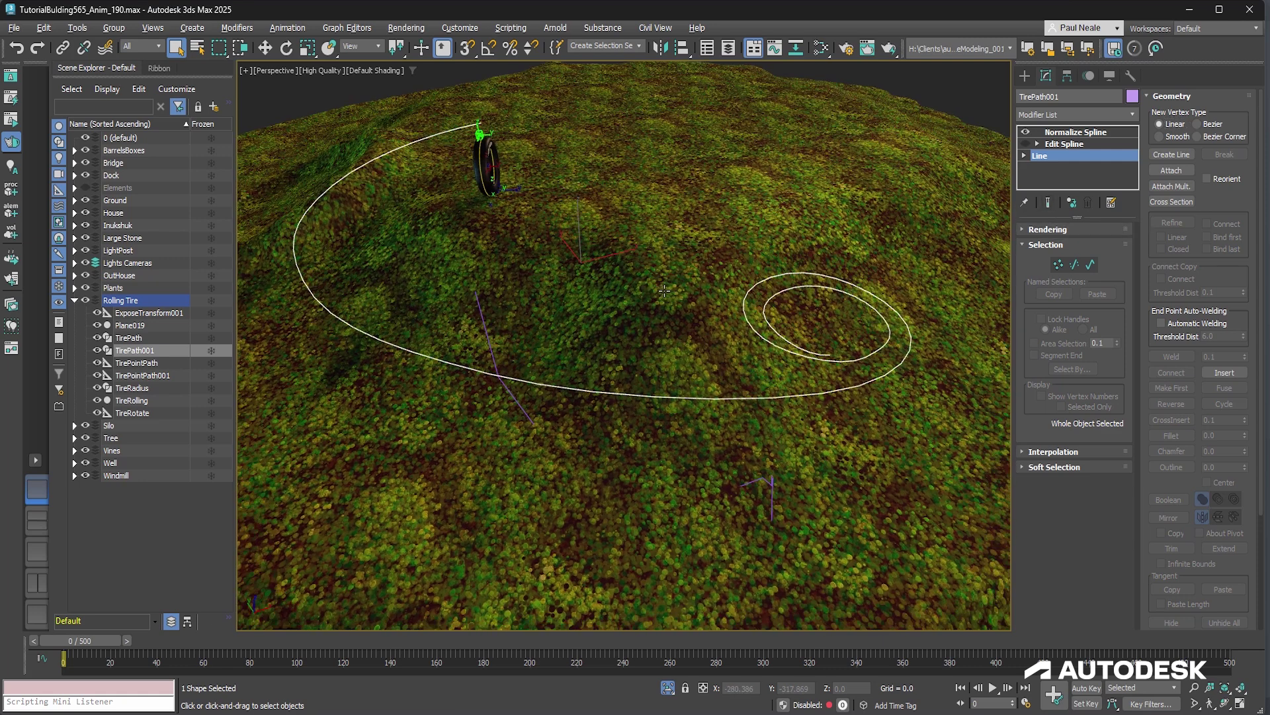
{"action": "middle_click_drag", "start_coordinate": [672, 326], "coordinate": [520, 217], "text": "alt"}
Inspect the Line's sparse original vertices in Vertex mode, then exit Vertex mode.
{"action": "key", "text": "1"}
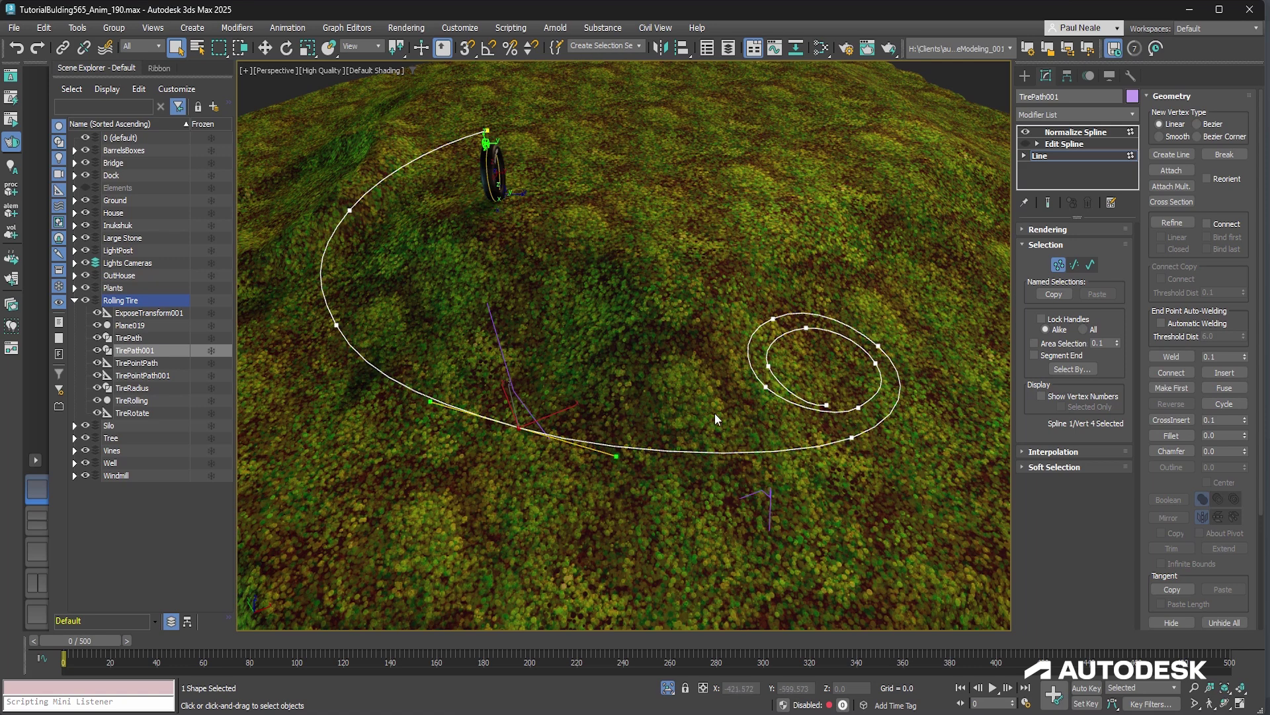
{"action": "middle_click_drag", "start_coordinate": [715, 413], "coordinate": [615, 337], "text": "alt"}
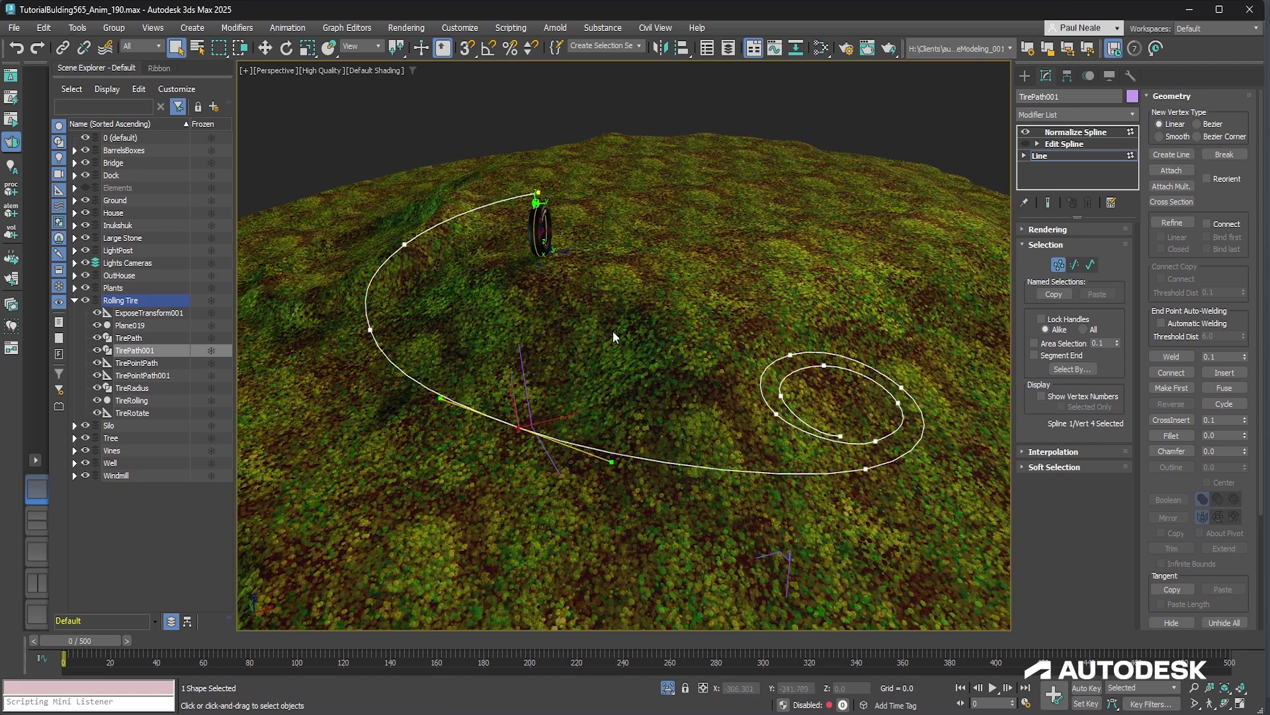
{"action": "middle_click_drag", "start_coordinate": [739, 458], "coordinate": [692, 410], "text": "alt"}
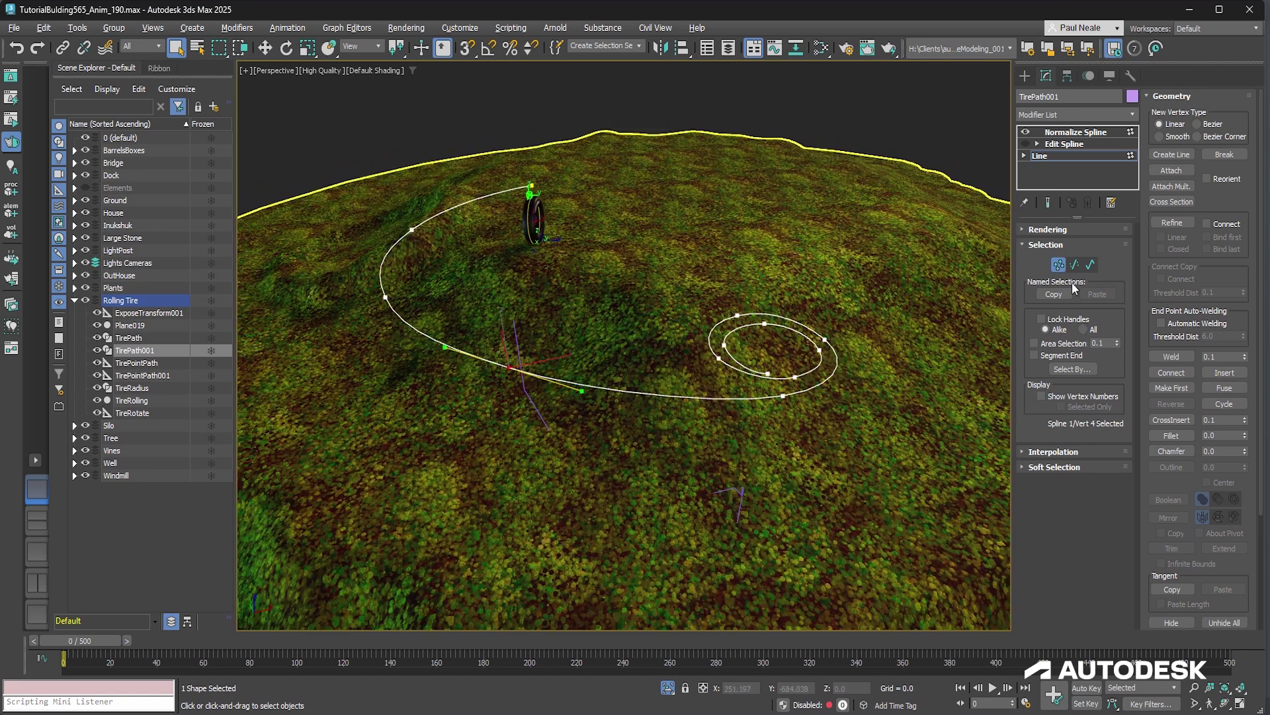
{"action": "left_click", "coordinate": [1058, 264]}
{"action": "middle_click_drag", "start_coordinate": [894, 320], "coordinate": [879, 295], "text": "alt"}
On Normalize Spline, show knots and try Seg Length 22.2 before returning to Knot Count 183.
{"action": "left_click", "coordinate": [1076, 131]}
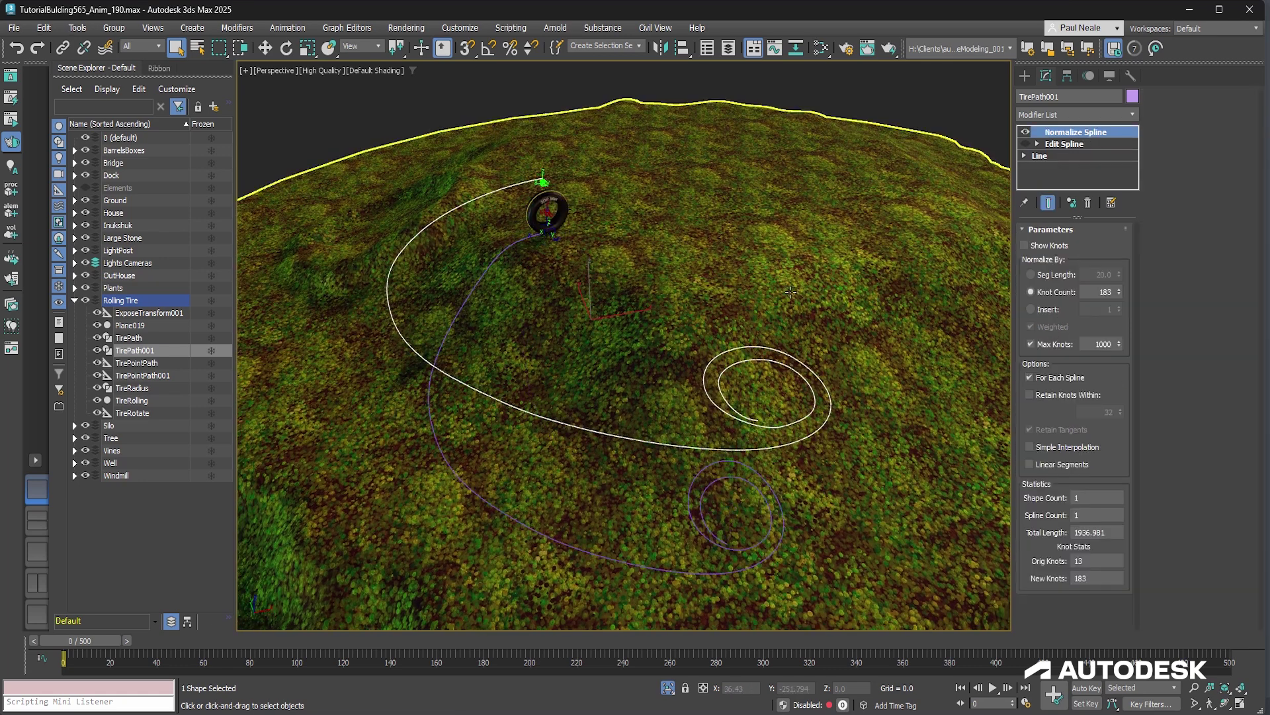
{"action": "middle_click_drag", "start_coordinate": [804, 319], "coordinate": [815, 334], "text": "alt"}
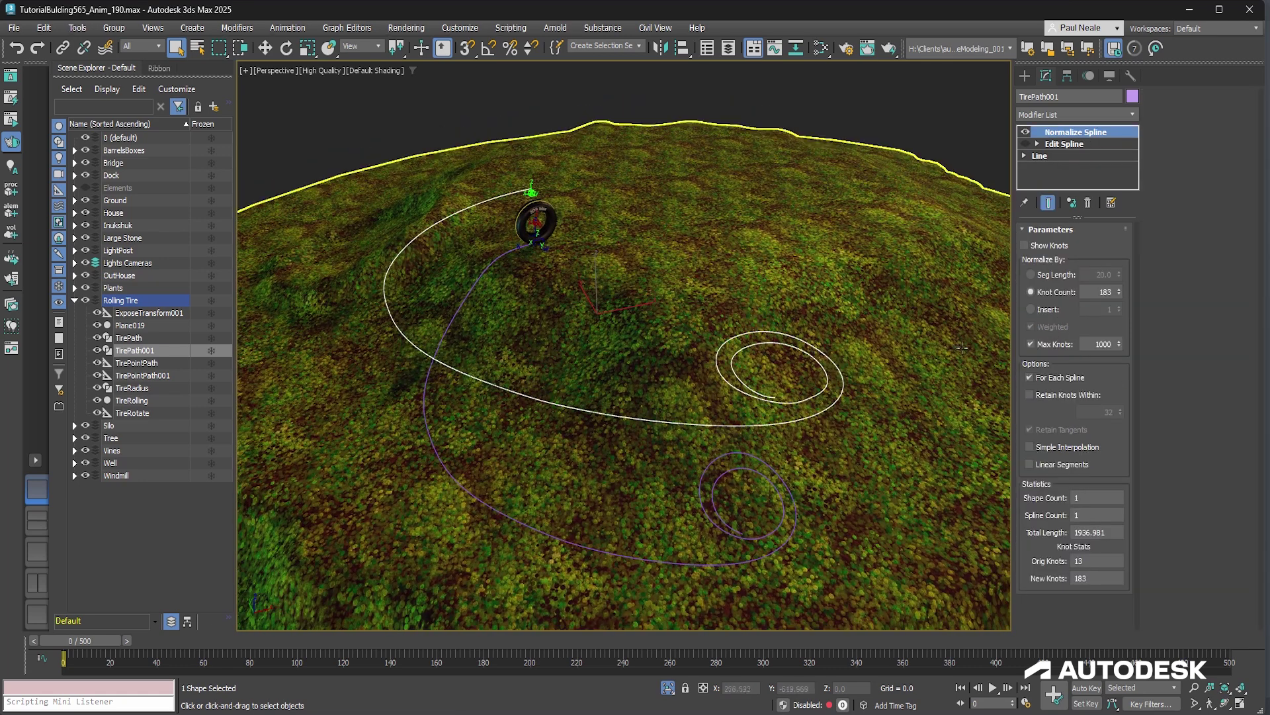
{"action": "left_click", "coordinate": [1026, 246]}
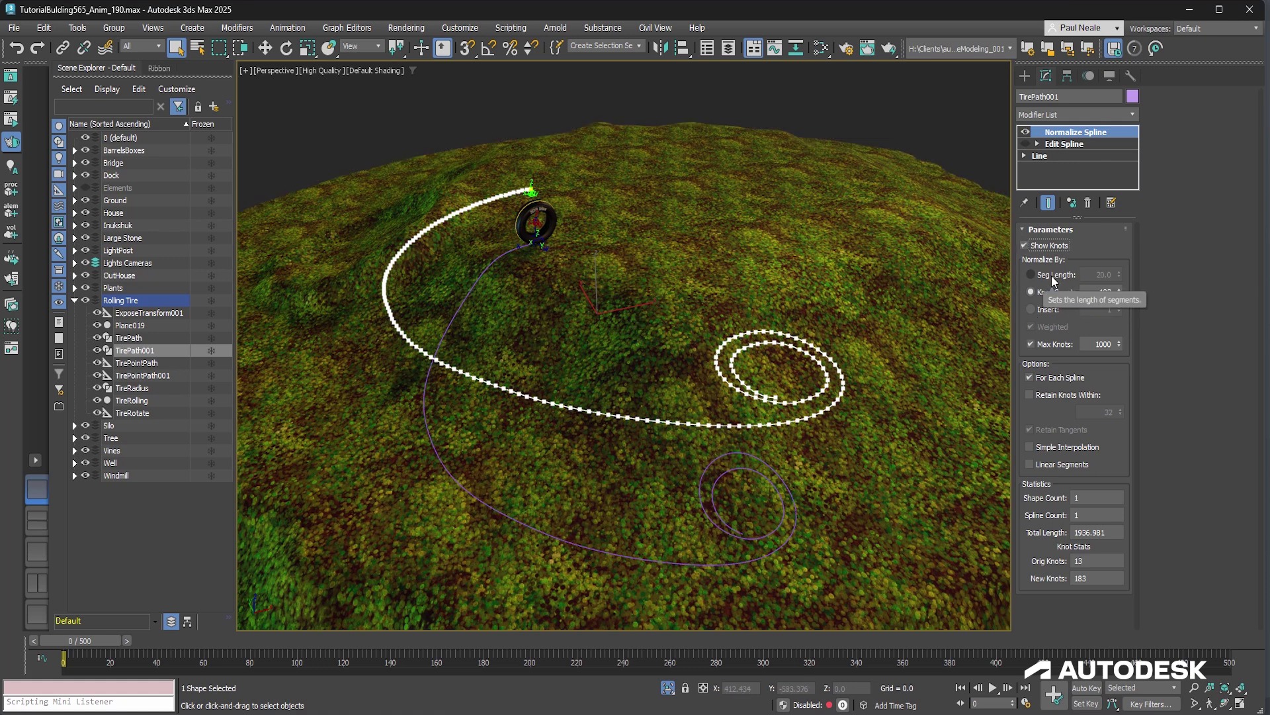
{"action": "scroll", "coordinate": [755, 409], "scroll_direction": "up", "scroll_amount": 10}
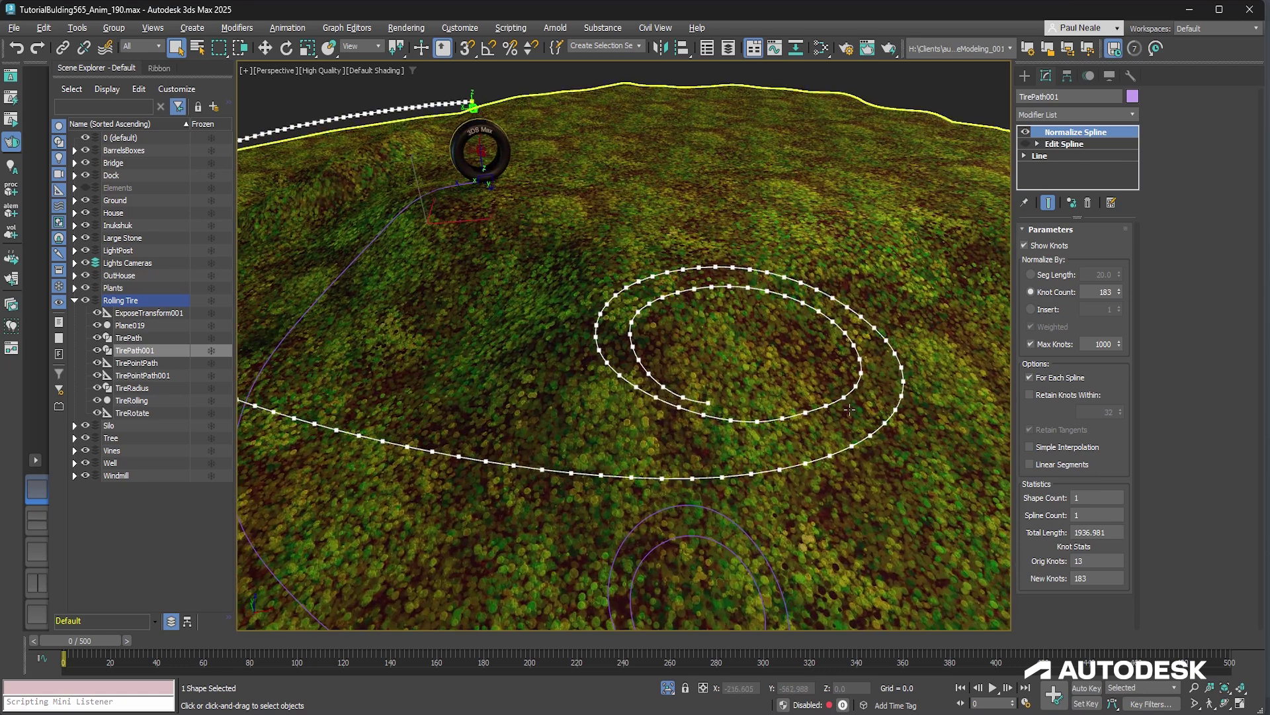
{"action": "left_click", "coordinate": [1031, 274]}
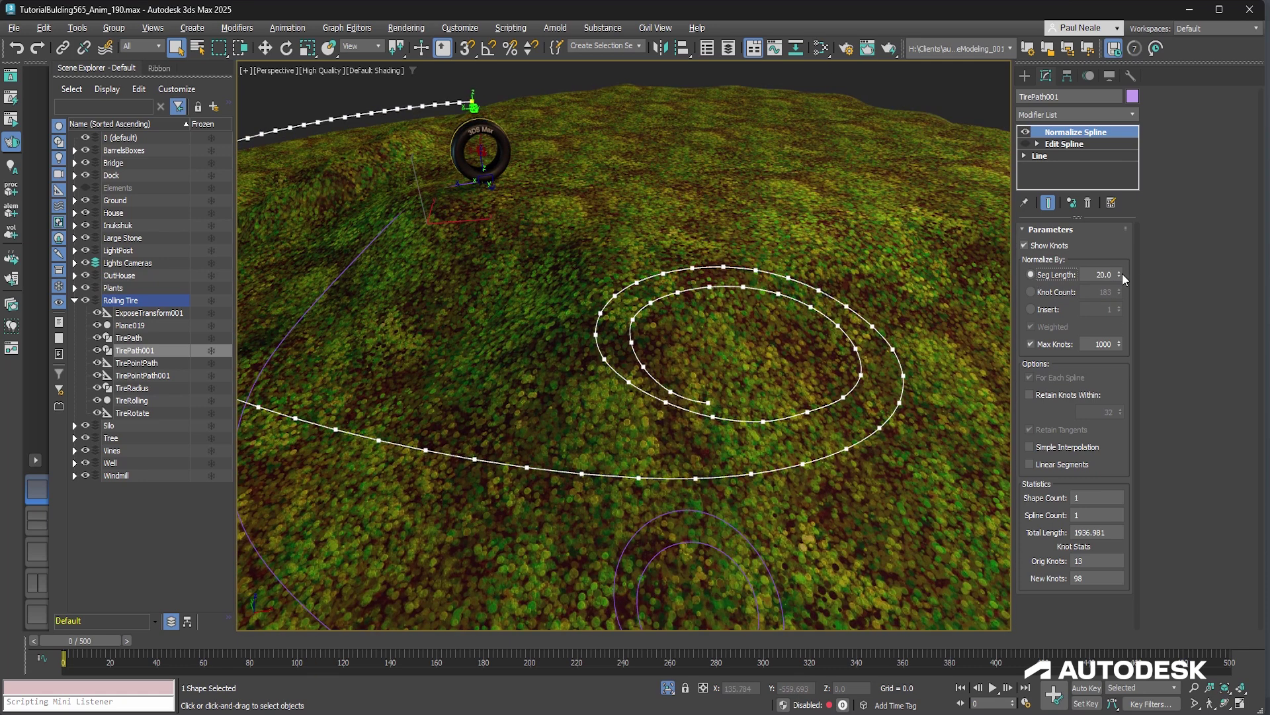
{"action": "mouse_move", "coordinate": [1120, 274]}
{"action": "left_mouse_down"}
{"action": "mouse_move", "coordinate": [1123, 260]}
{"action": "mouse_move", "coordinate": [1126, 270]}
{"action": "left_mouse_up"}
{"action": "left_click", "coordinate": [1048, 297]}
Review the whole spiral, hide the knots, and select the lower TirePath spline.
{"action": "scroll", "coordinate": [758, 326], "scroll_direction": "down", "scroll_amount": 5}
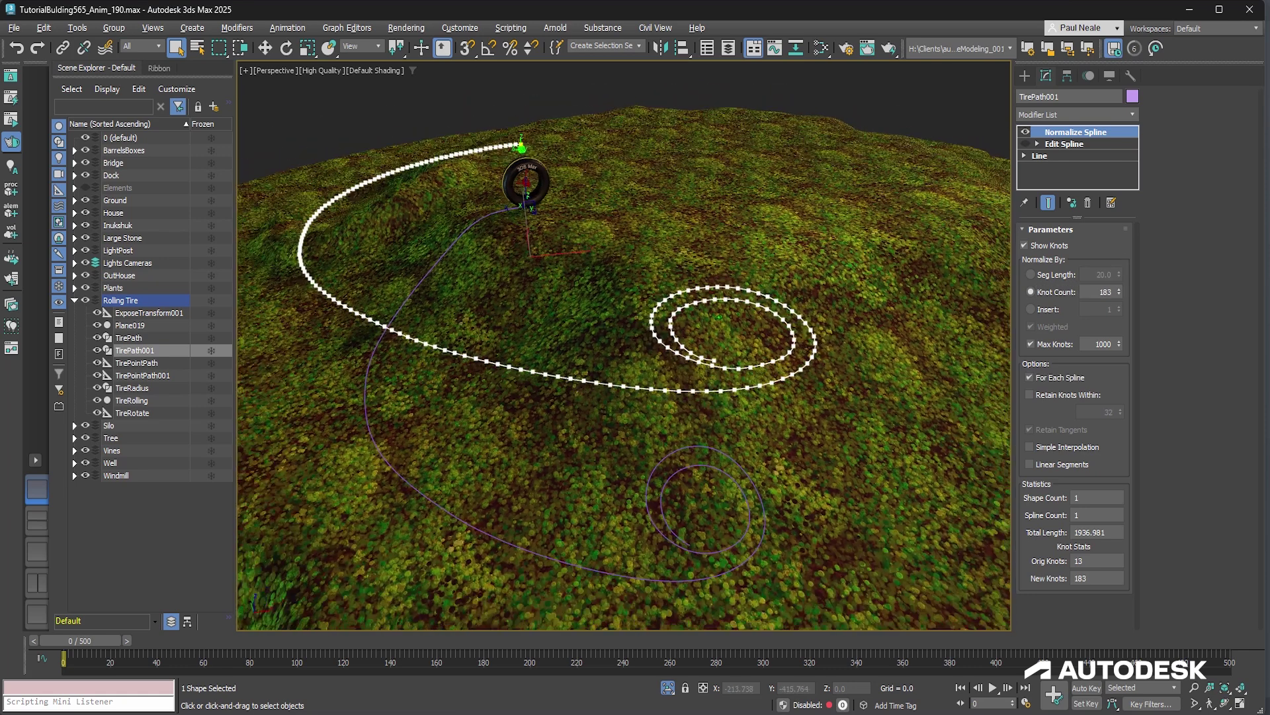
{"action": "middle_click_drag", "start_coordinate": [758, 326], "coordinate": [765, 337]}
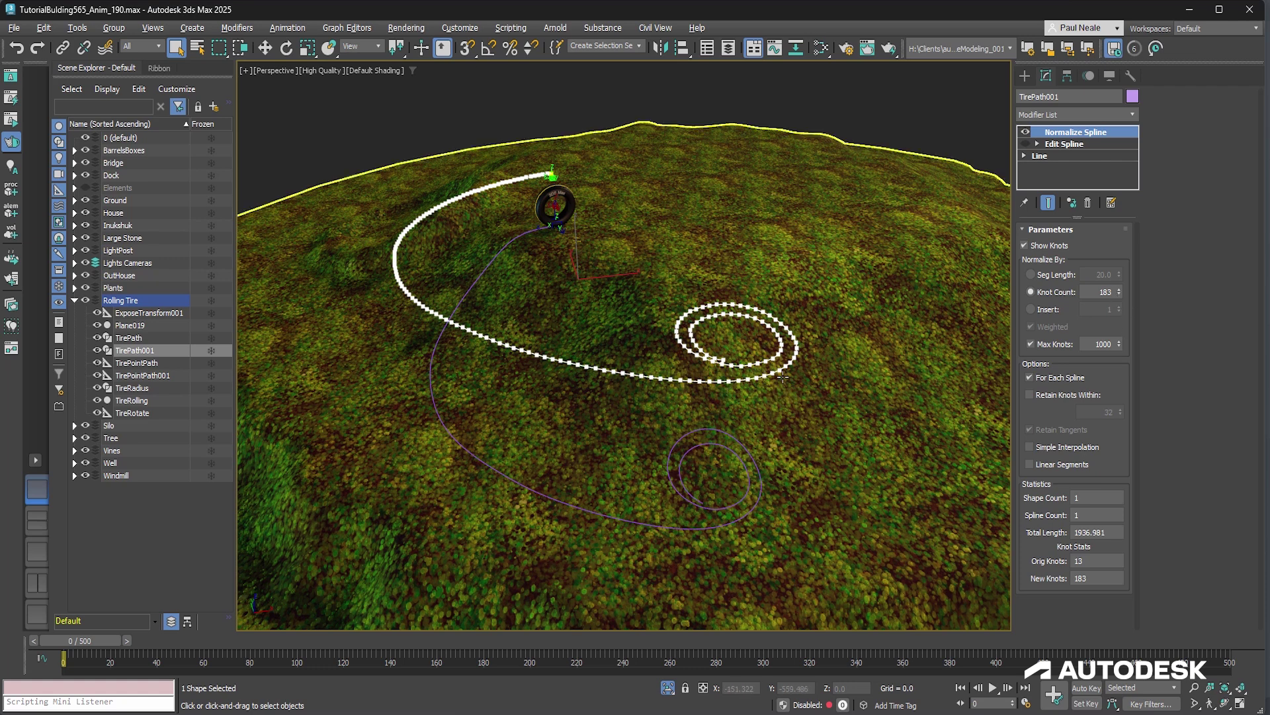
{"action": "mouse_move", "coordinate": [727, 355]}
{"action": "middle_mouse_down", "text": "alt"}
{"action": "mouse_move", "coordinate": [709, 365]}
{"action": "mouse_move", "coordinate": [715, 354]}
{"action": "middle_mouse_up", "text": "alt"}
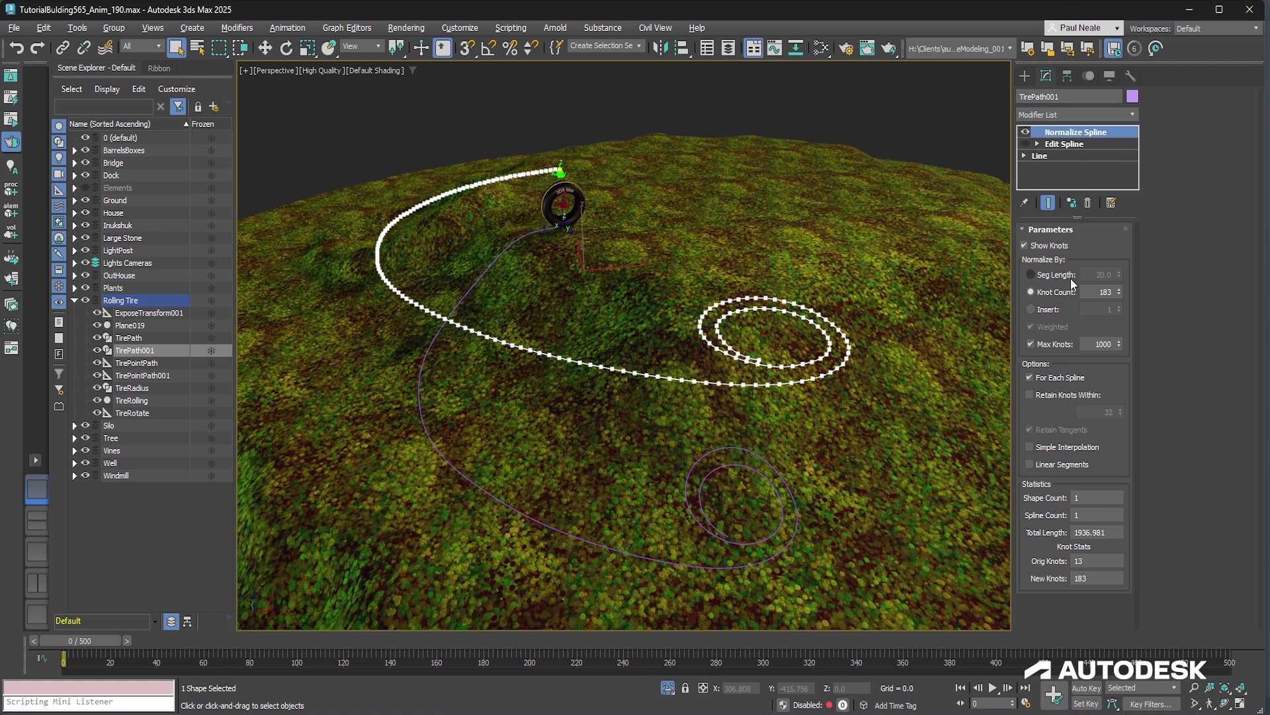
{"action": "scroll", "coordinate": [741, 334], "scroll_direction": "up", "scroll_amount": 5}
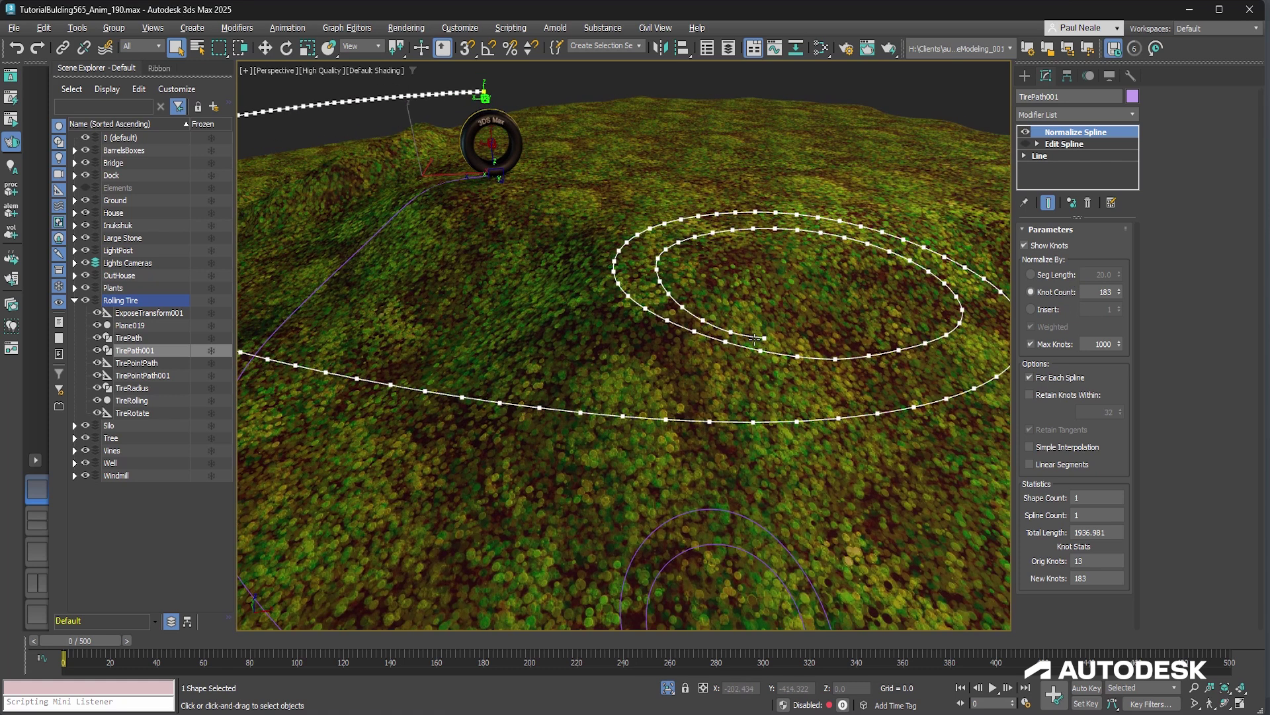
{"action": "scroll", "coordinate": [780, 342], "scroll_direction": "down", "scroll_amount": 6}
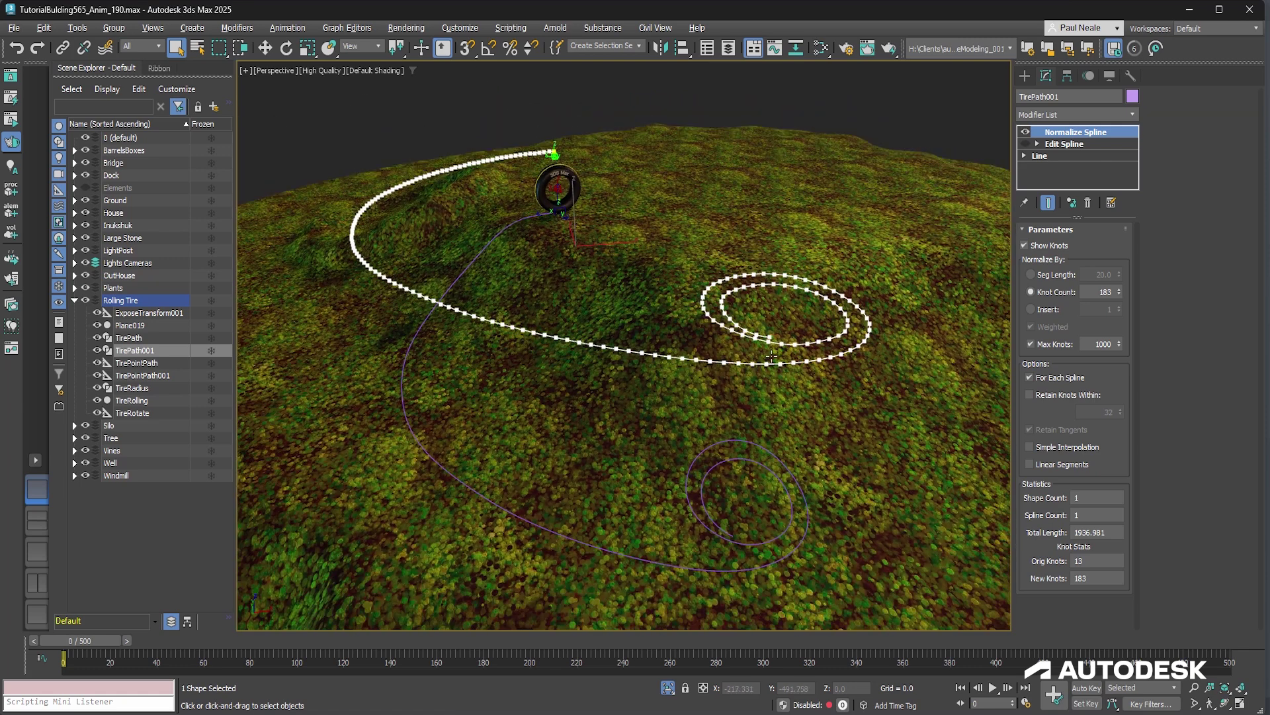
{"action": "mouse_move", "coordinate": [773, 358]}
{"action": "middle_mouse_down"}
{"action": "mouse_move", "coordinate": [755, 340]}
{"action": "mouse_move", "coordinate": [780, 349]}
{"action": "middle_mouse_up"}
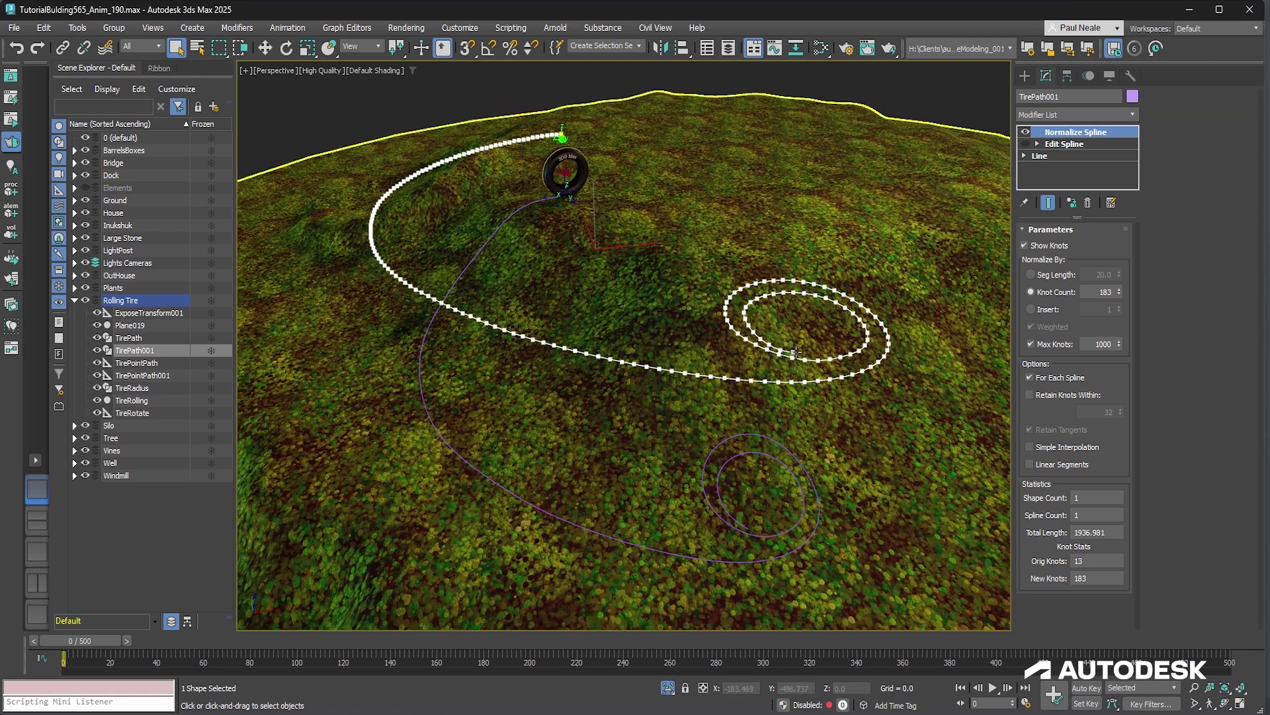
{"action": "left_click", "coordinate": [1025, 245]}
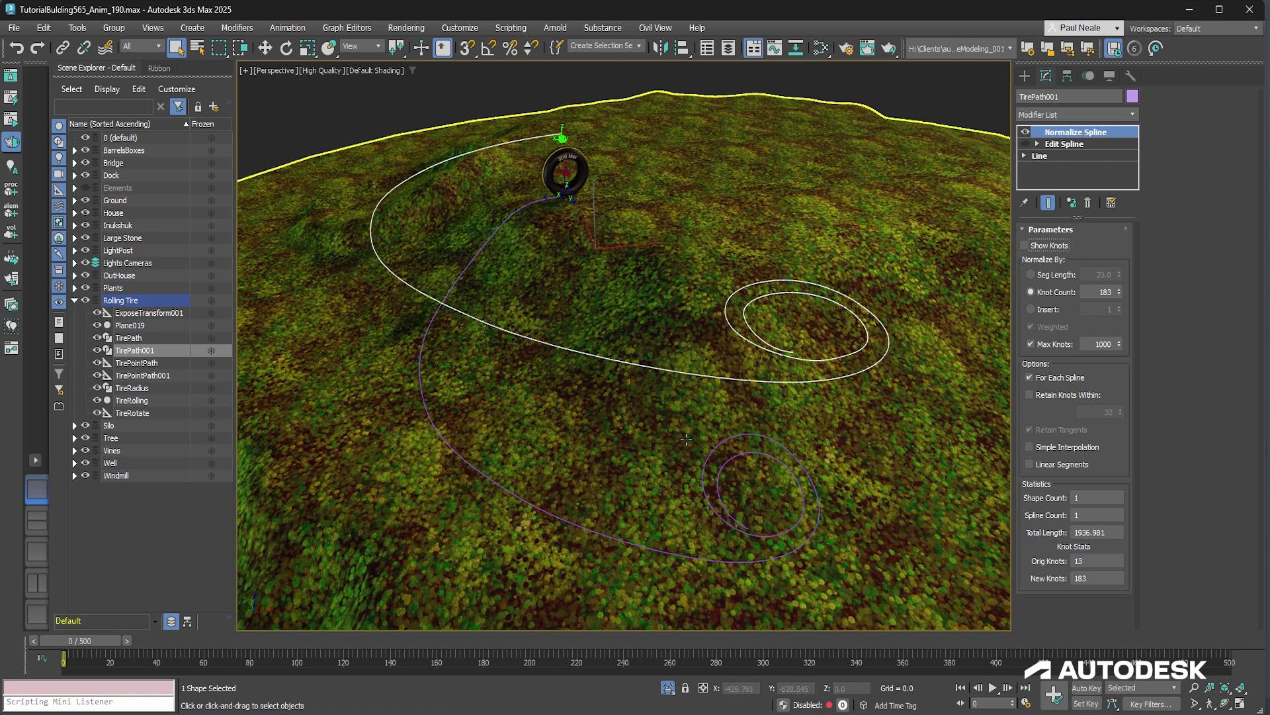
{"action": "left_click", "coordinate": [704, 463]}
Expand TirePath's stack and inspect its base Line and Normalize Spline settings.
{"action": "middle_click_drag", "start_coordinate": [818, 466], "coordinate": [834, 390], "text": "alt"}
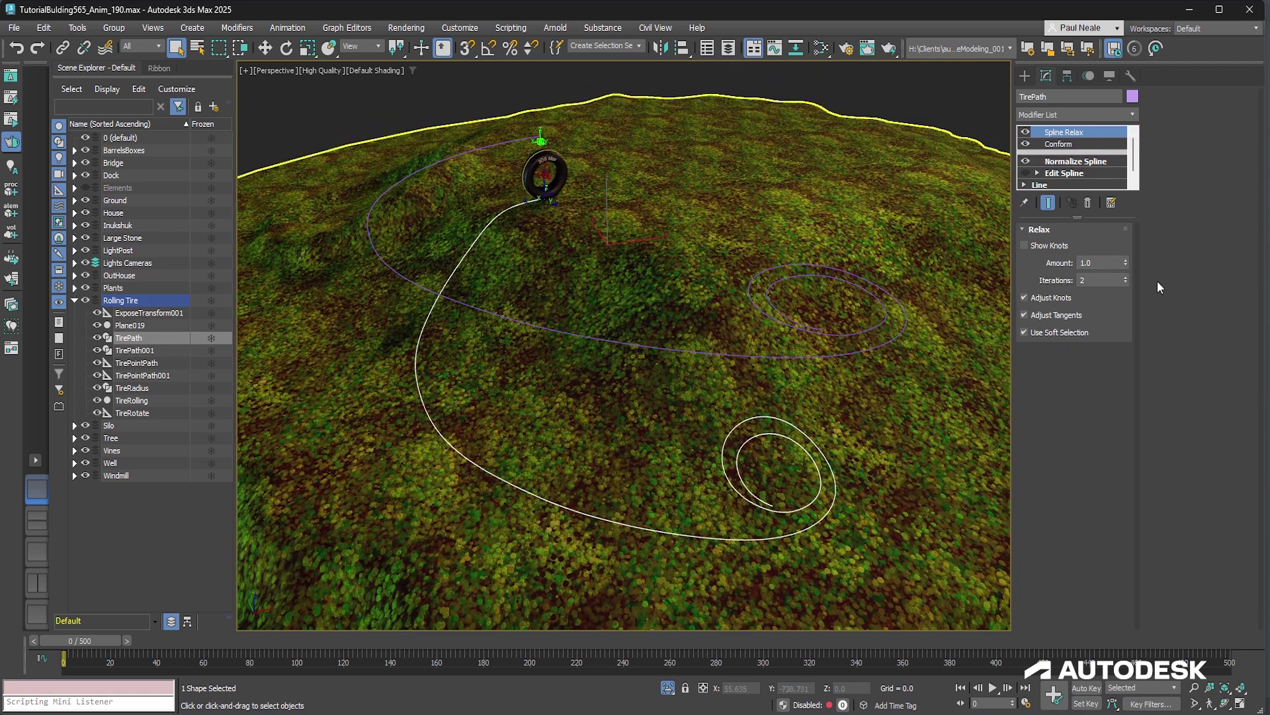
{"action": "left_click_drag", "start_coordinate": [1052, 191], "coordinate": [1052, 205]}
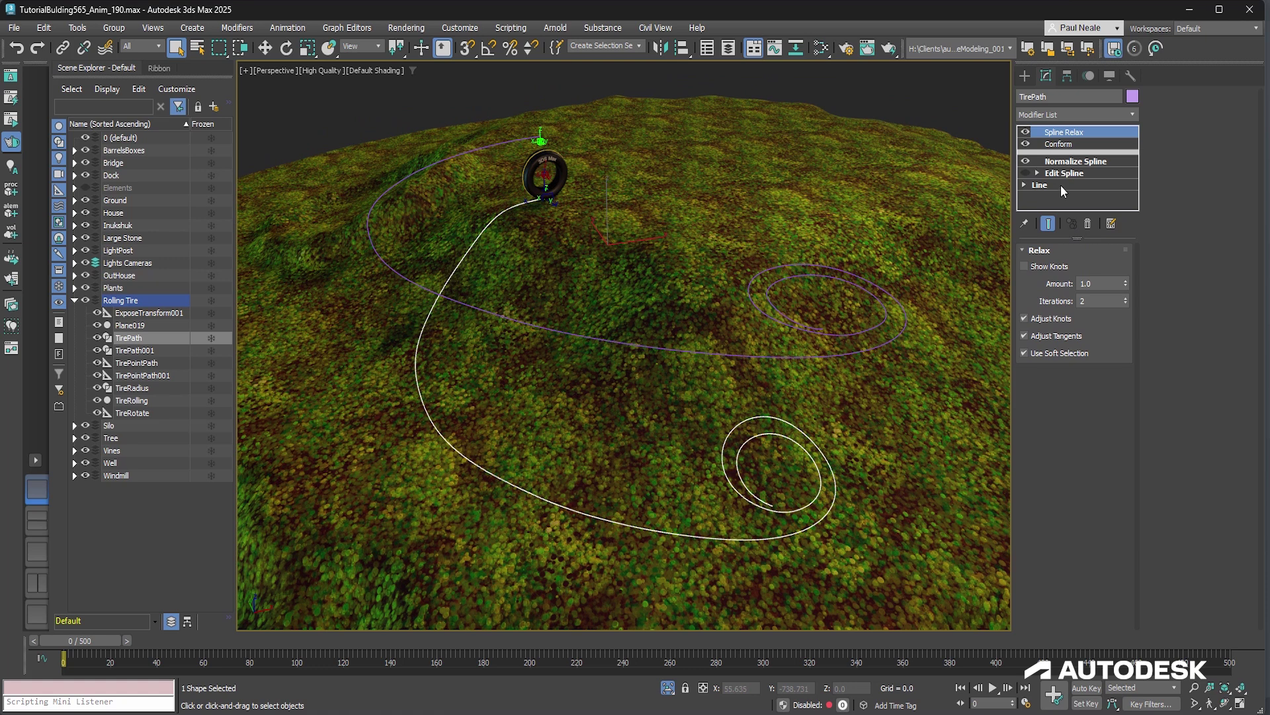
{"action": "left_click", "coordinate": [1061, 185]}
{"action": "left_click", "coordinate": [1064, 162]}
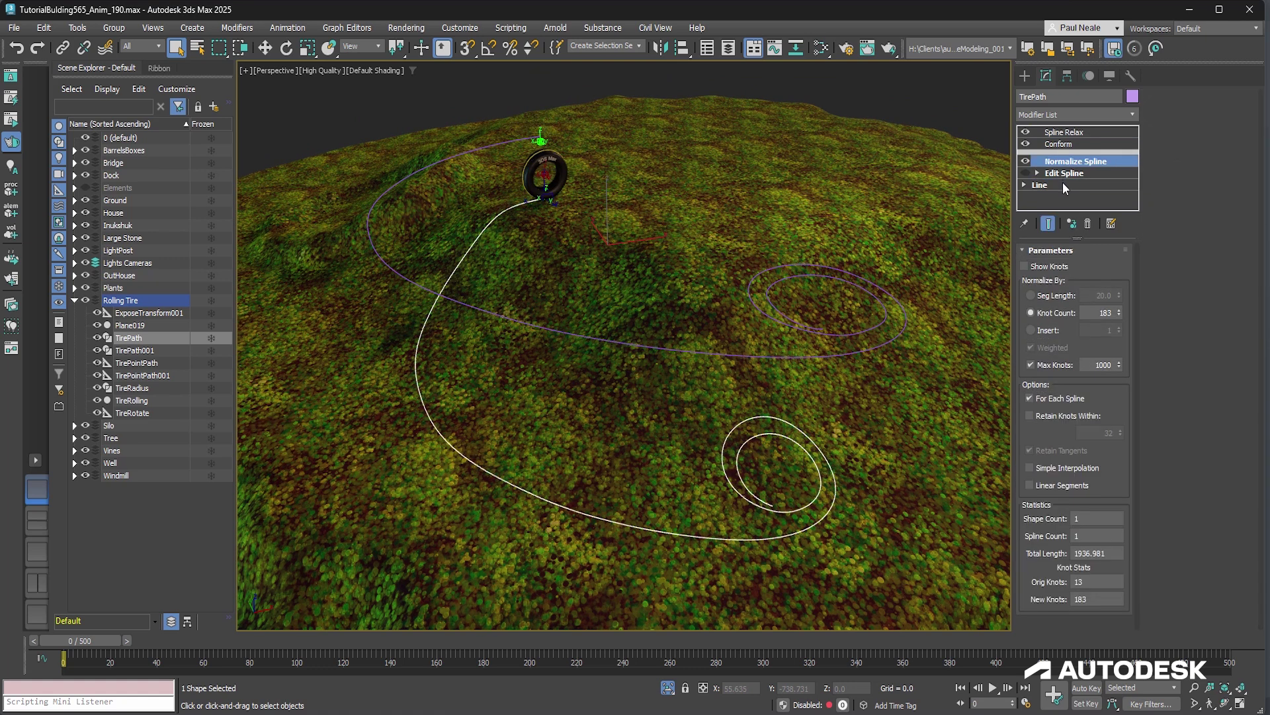
Select TirePath001 and start a Ctrl+V reference copy, then cancel it.
{"action": "left_click", "coordinate": [787, 355]}
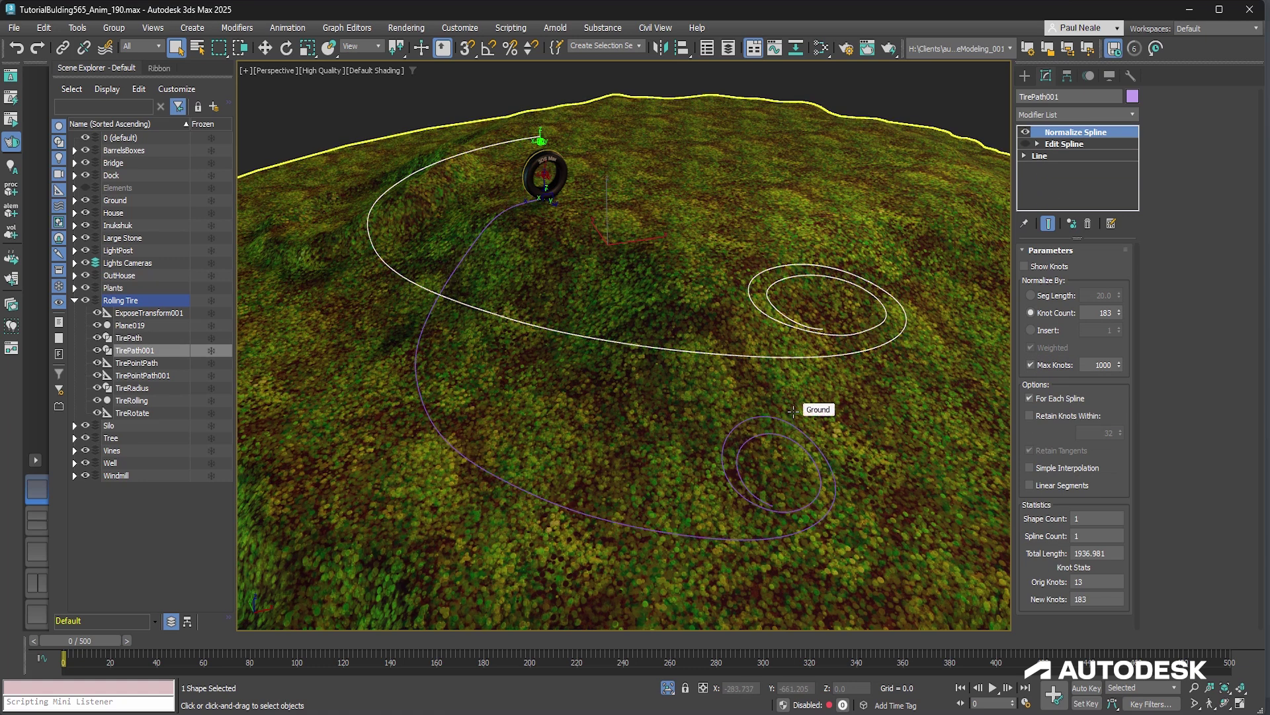
{"action": "key", "text": "ctrl+v"}
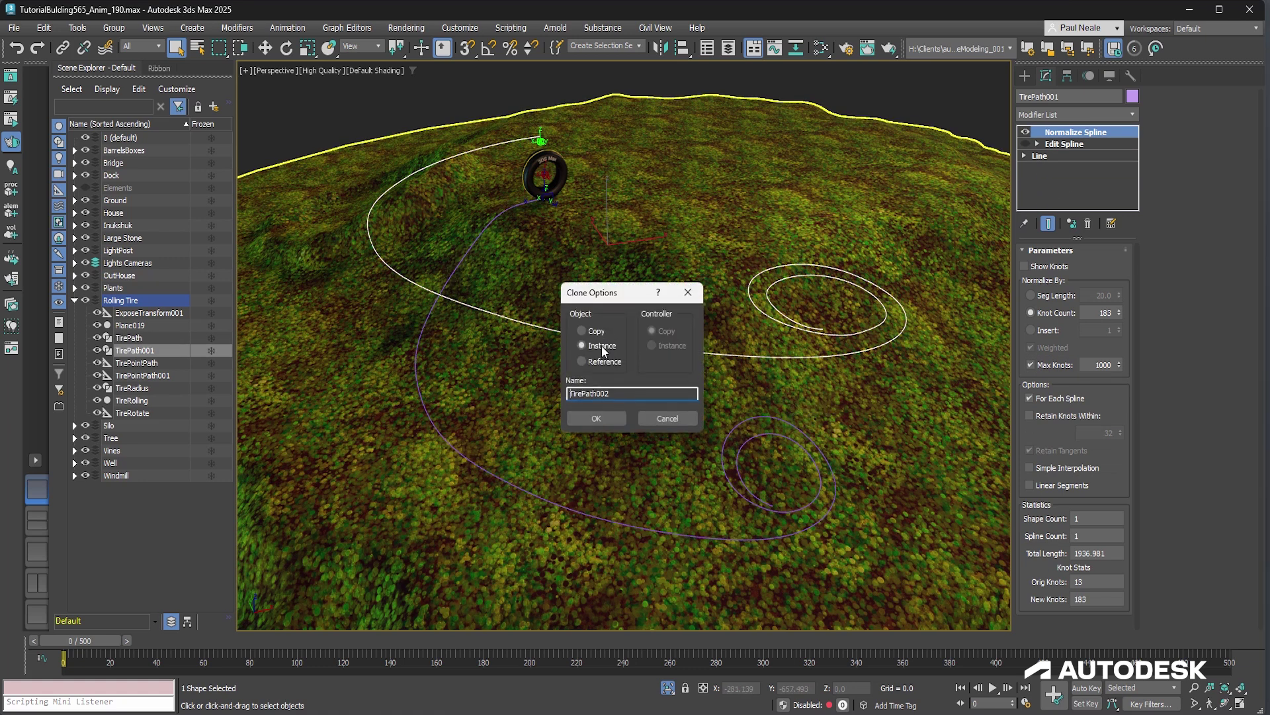
{"action": "left_click", "coordinate": [603, 362]}
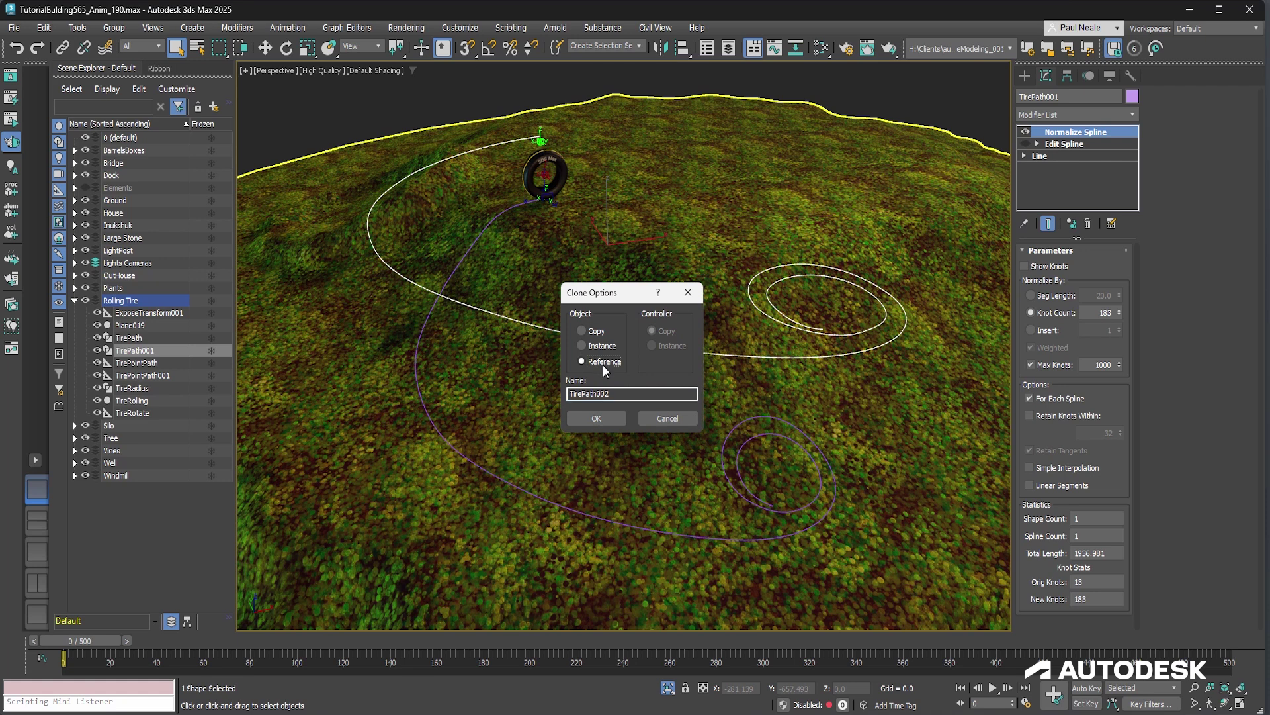
{"action": "left_click", "coordinate": [662, 416]}
On TirePath, disable Conform and Spline Relax to flatten the path, then re-enable Conform.
{"action": "left_click", "coordinate": [766, 434]}
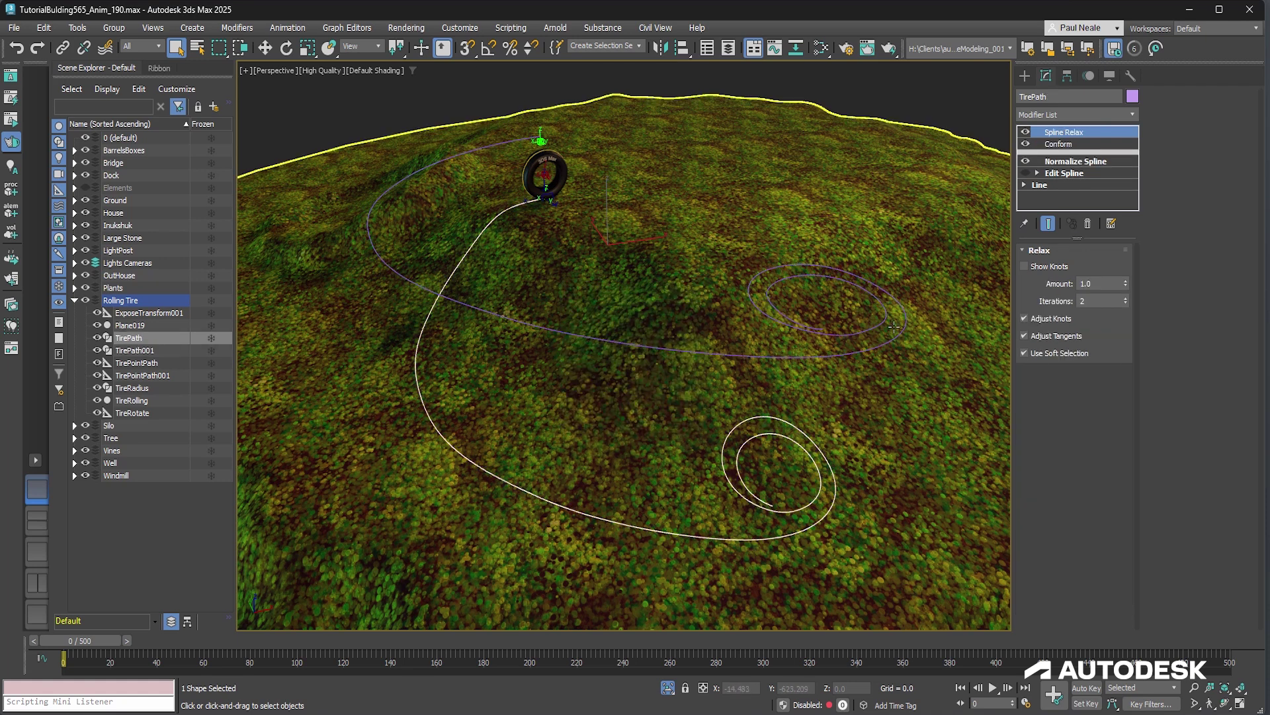
{"action": "left_click", "coordinate": [1026, 144]}
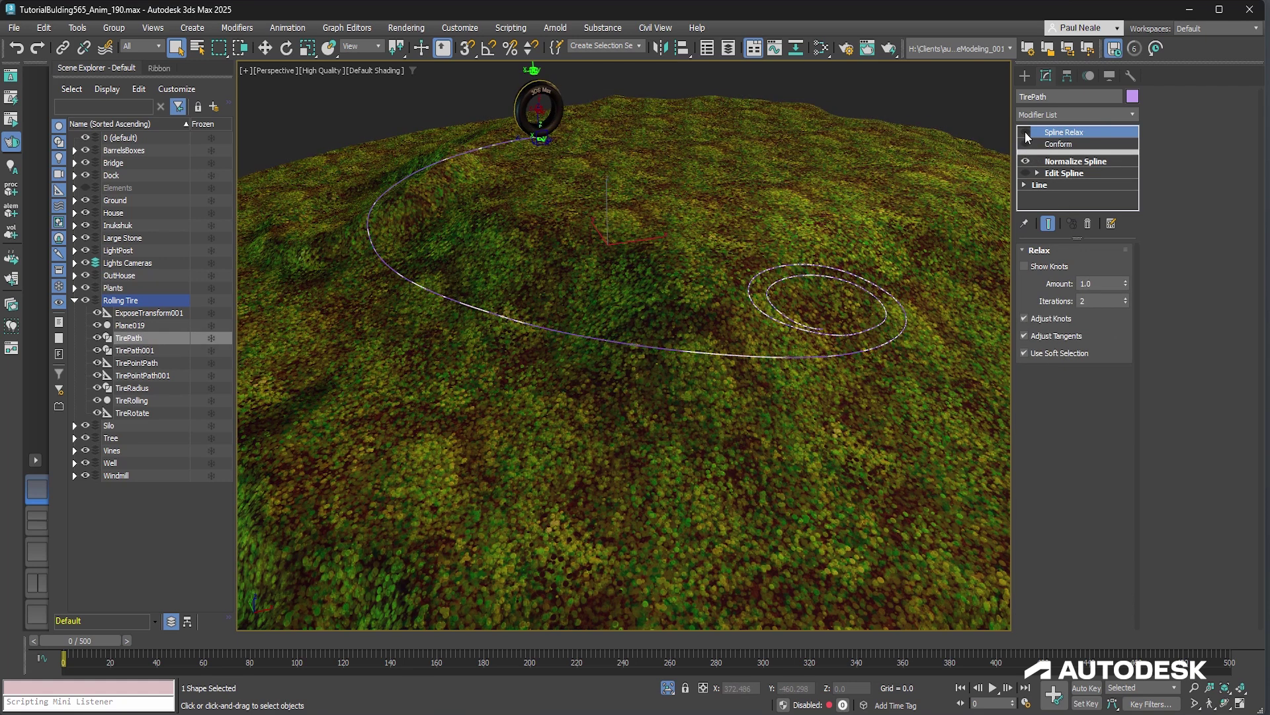
{"action": "left_click", "coordinate": [1026, 132]}
{"action": "scroll", "coordinate": [821, 357], "scroll_direction": "up", "scroll_amount": 3}
{"action": "scroll", "coordinate": [824, 372], "scroll_direction": "down", "scroll_amount": 3}
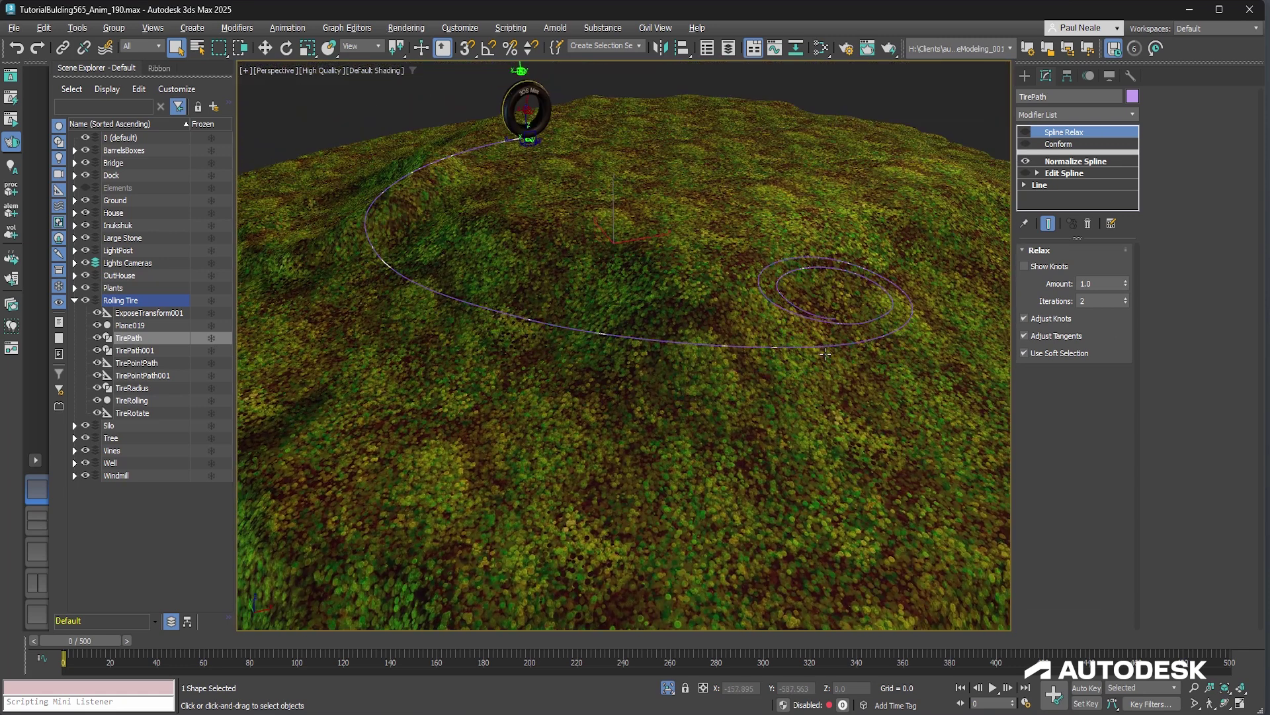
{"action": "left_click", "coordinate": [1061, 161]}
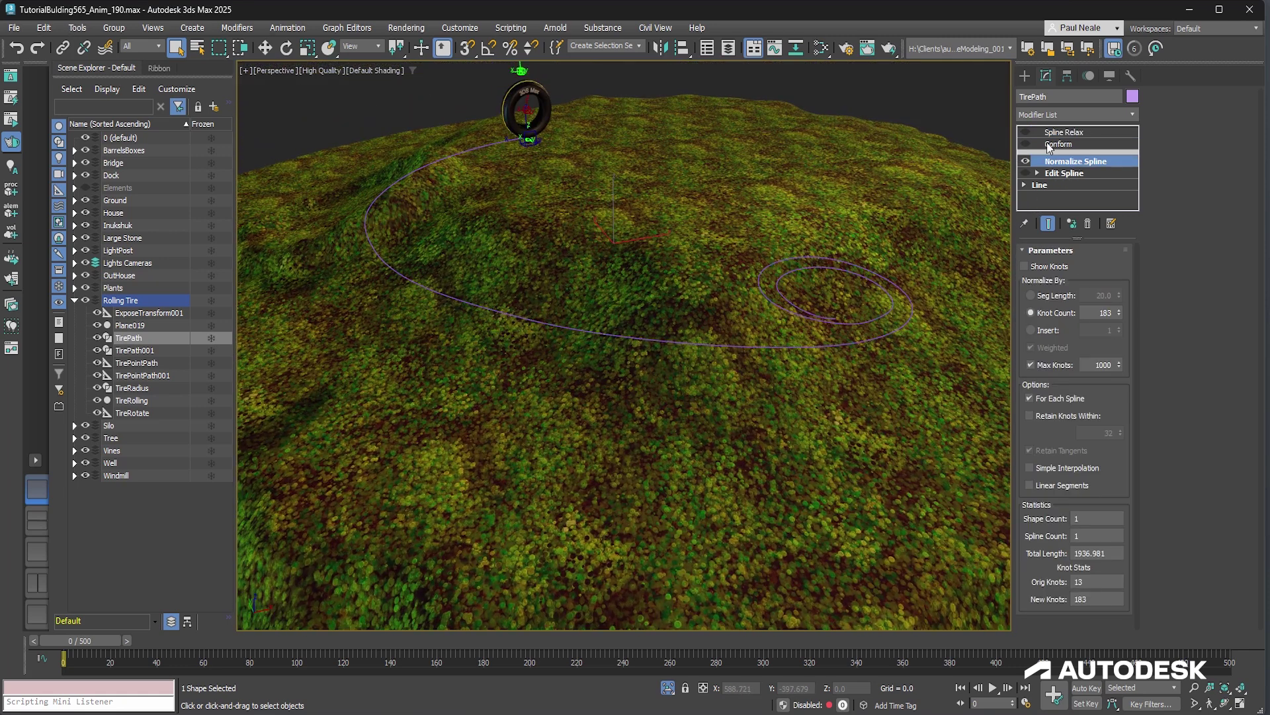
{"action": "left_click", "coordinate": [1052, 152]}
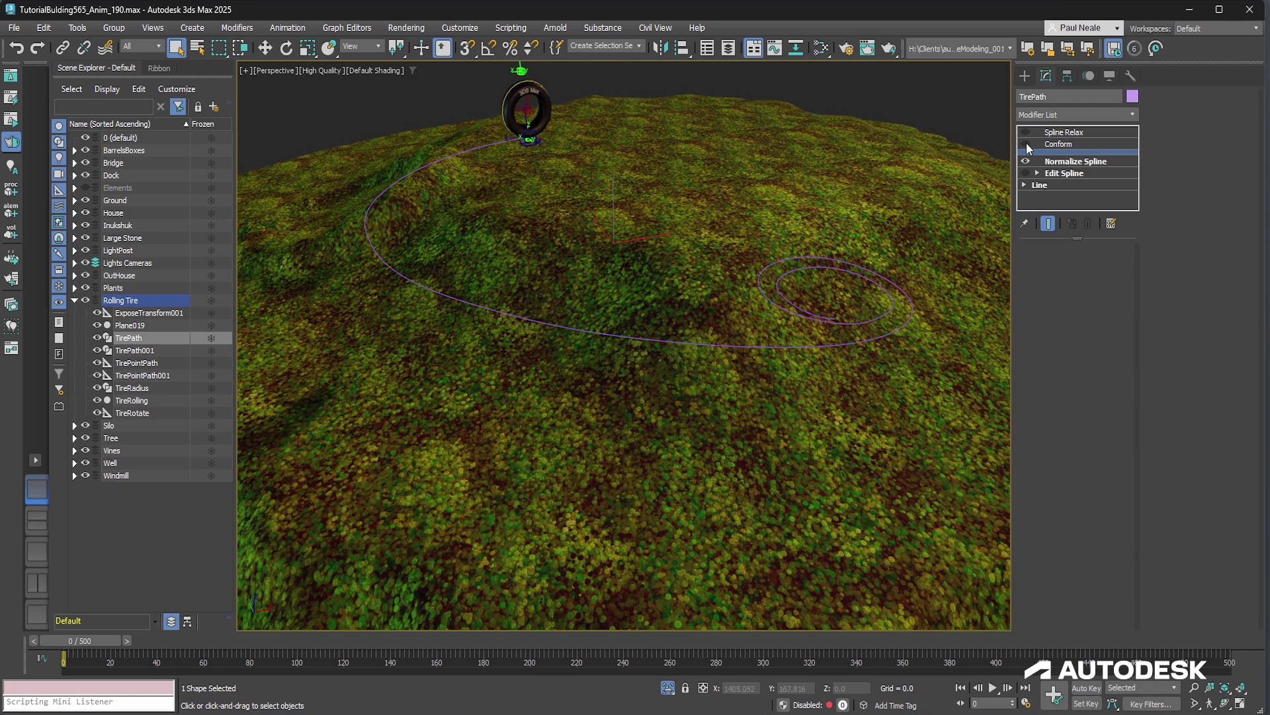
{"action": "left_click", "coordinate": [1026, 144]}
Re-enable Spline Relax and check the path hugging the terrain from a low angle.
{"action": "left_click", "coordinate": [1059, 143]}
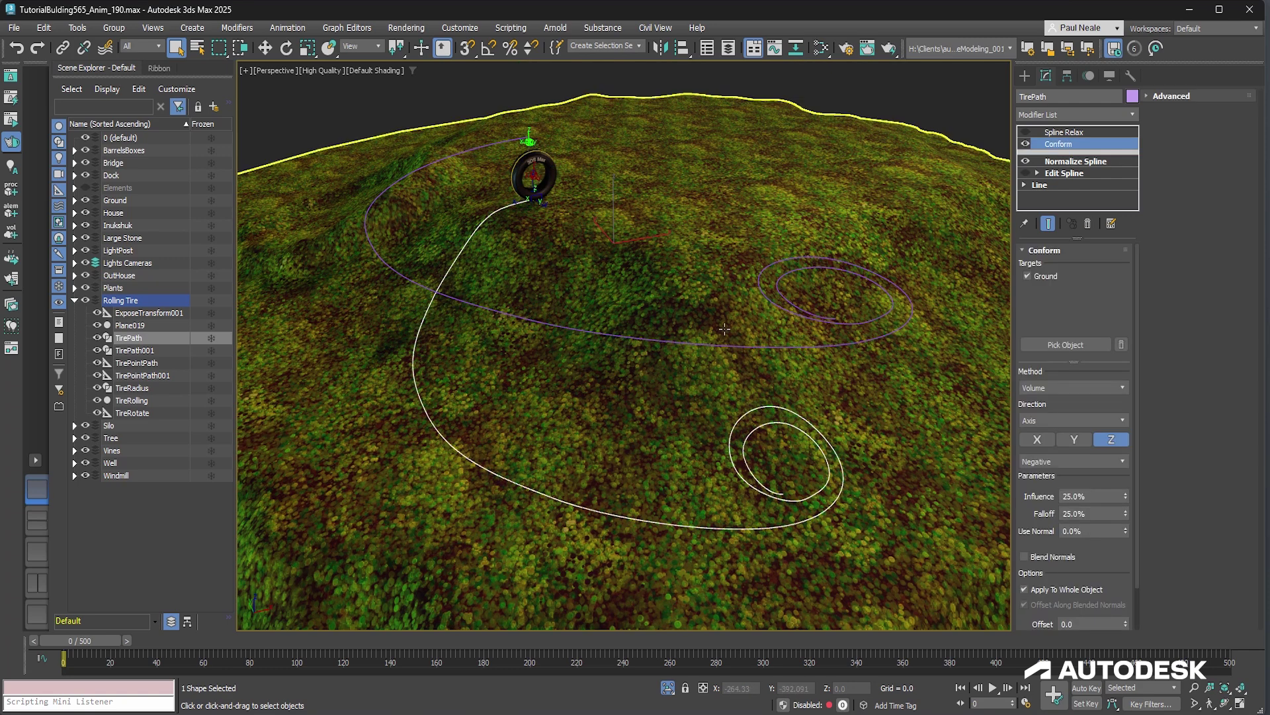
{"action": "mouse_move", "coordinate": [725, 329]}
{"action": "middle_mouse_down", "text": "alt"}
{"action": "mouse_move", "coordinate": [733, 291]}
{"action": "mouse_move", "coordinate": [718, 331]}
{"action": "mouse_move", "coordinate": [727, 326]}
{"action": "middle_mouse_up", "text": "alt"}
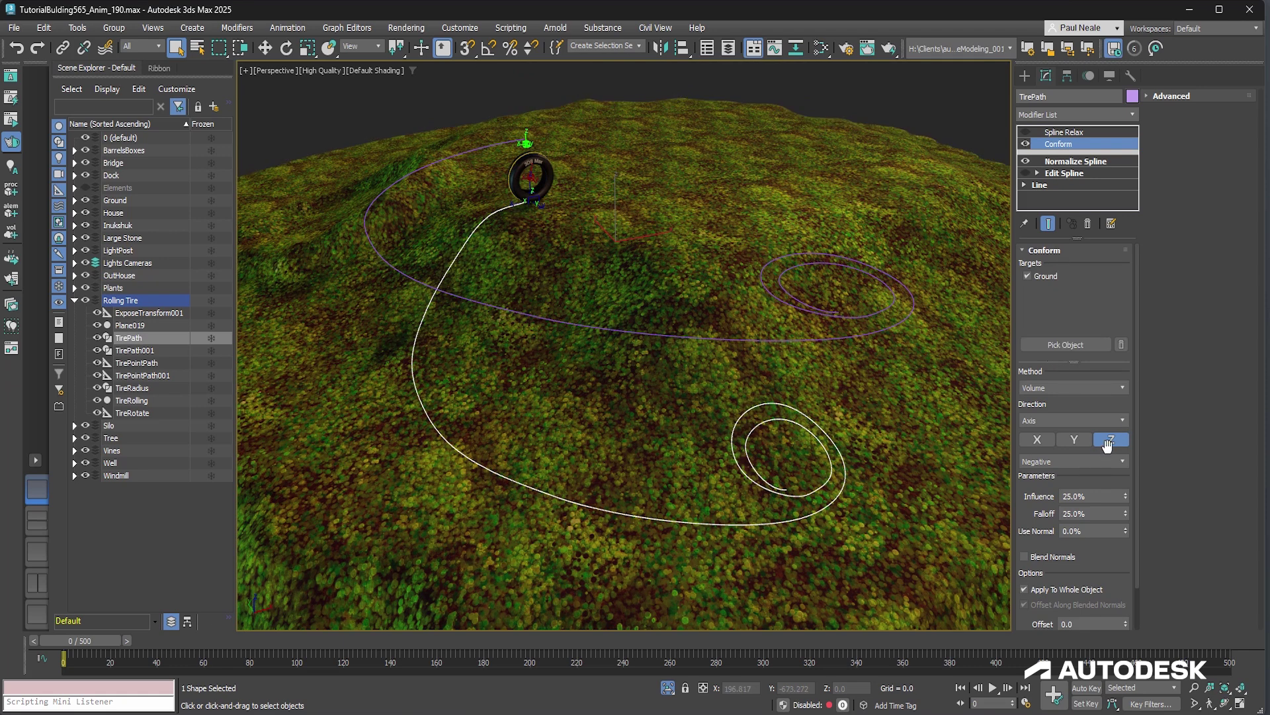
{"action": "mouse_move", "coordinate": [761, 457]}
{"action": "middle_mouse_down", "text": "alt"}
{"action": "mouse_move", "coordinate": [766, 410]}
{"action": "mouse_move", "coordinate": [763, 465]}
{"action": "middle_mouse_up", "text": "alt"}
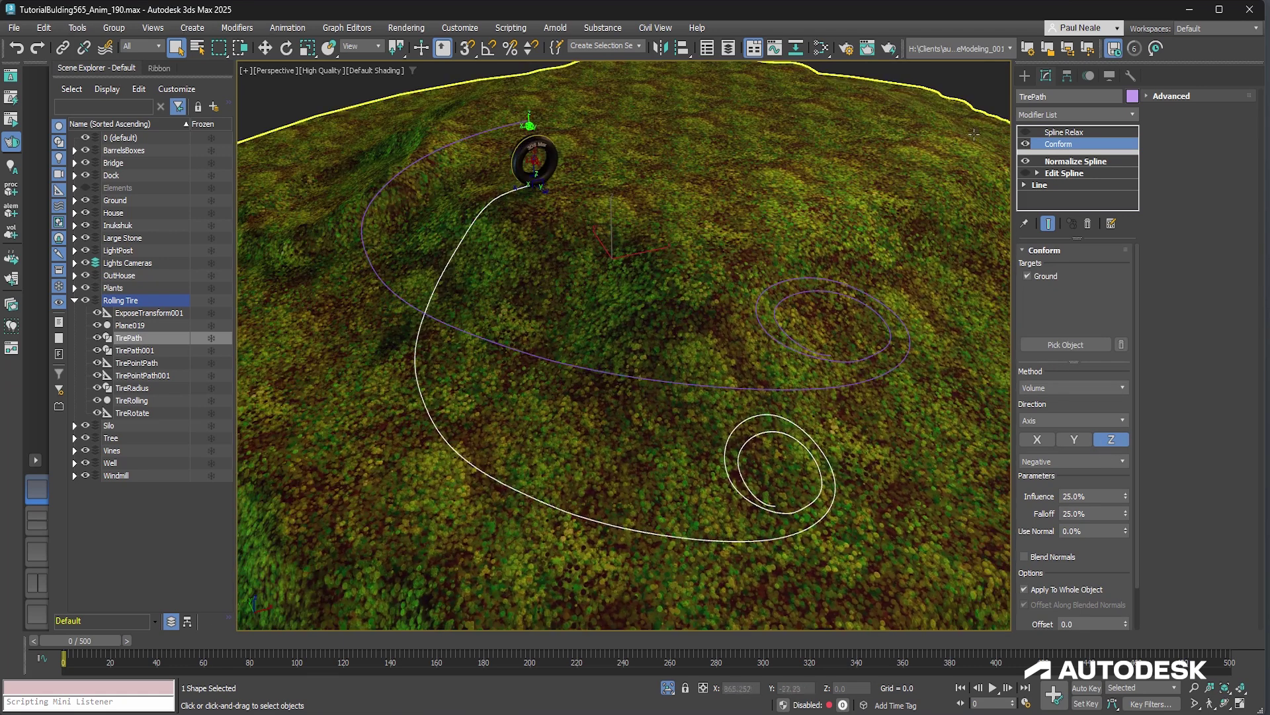
{"action": "left_click", "coordinate": [1026, 132]}
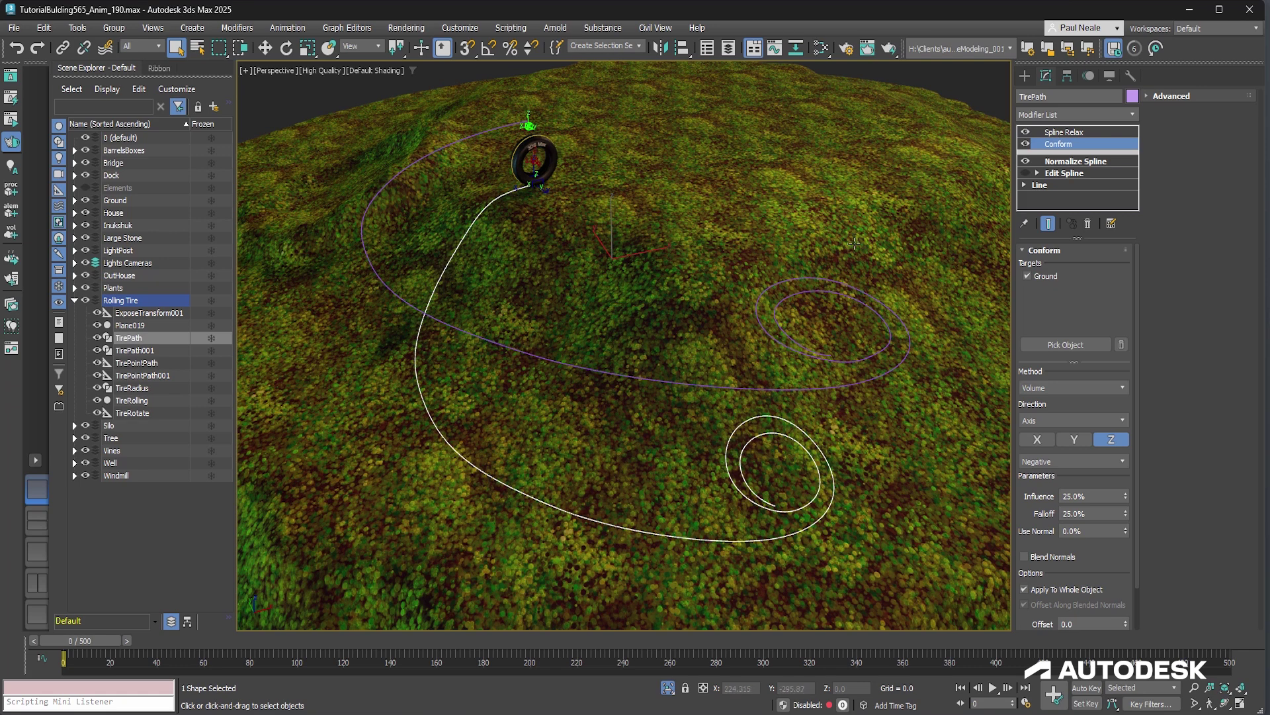
Turn on Edged Faces to show the terrain mesh and display Spline Relax settings.
{"action": "middle_click_drag", "start_coordinate": [854, 243], "coordinate": [686, 424], "text": "alt"}
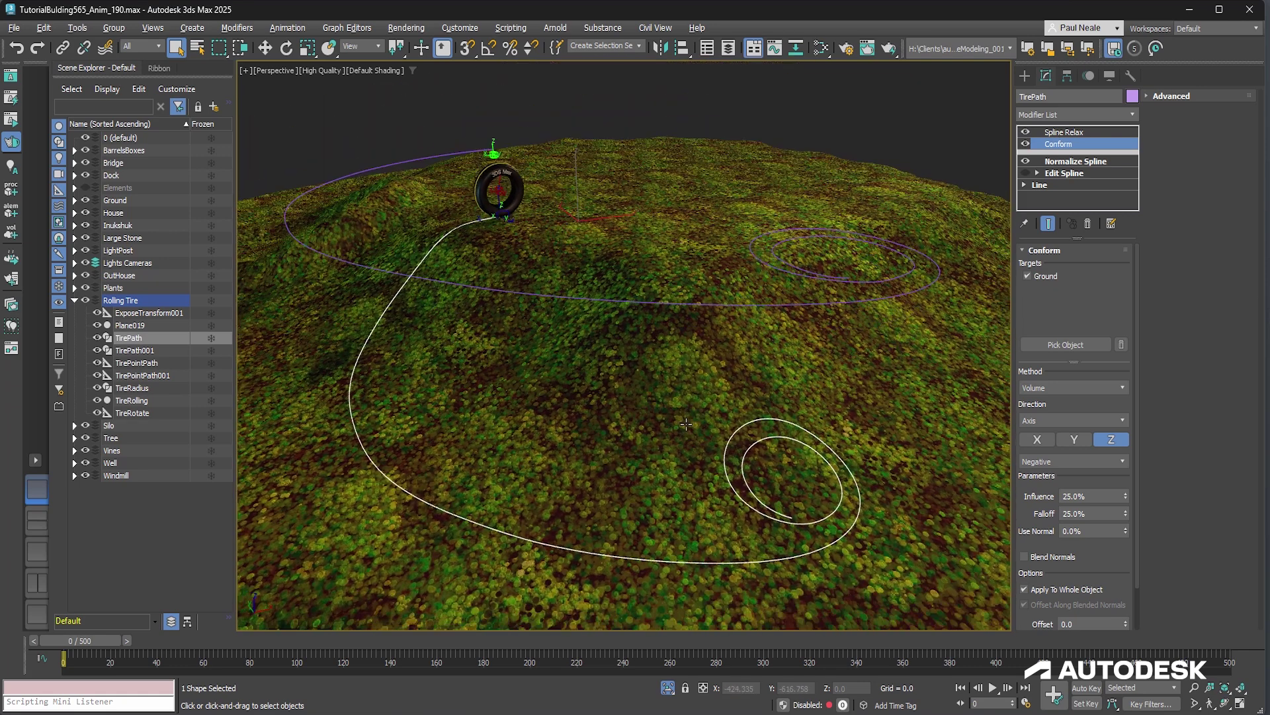
{"action": "middle_click_drag", "start_coordinate": [558, 486], "coordinate": [559, 482], "text": "alt"}
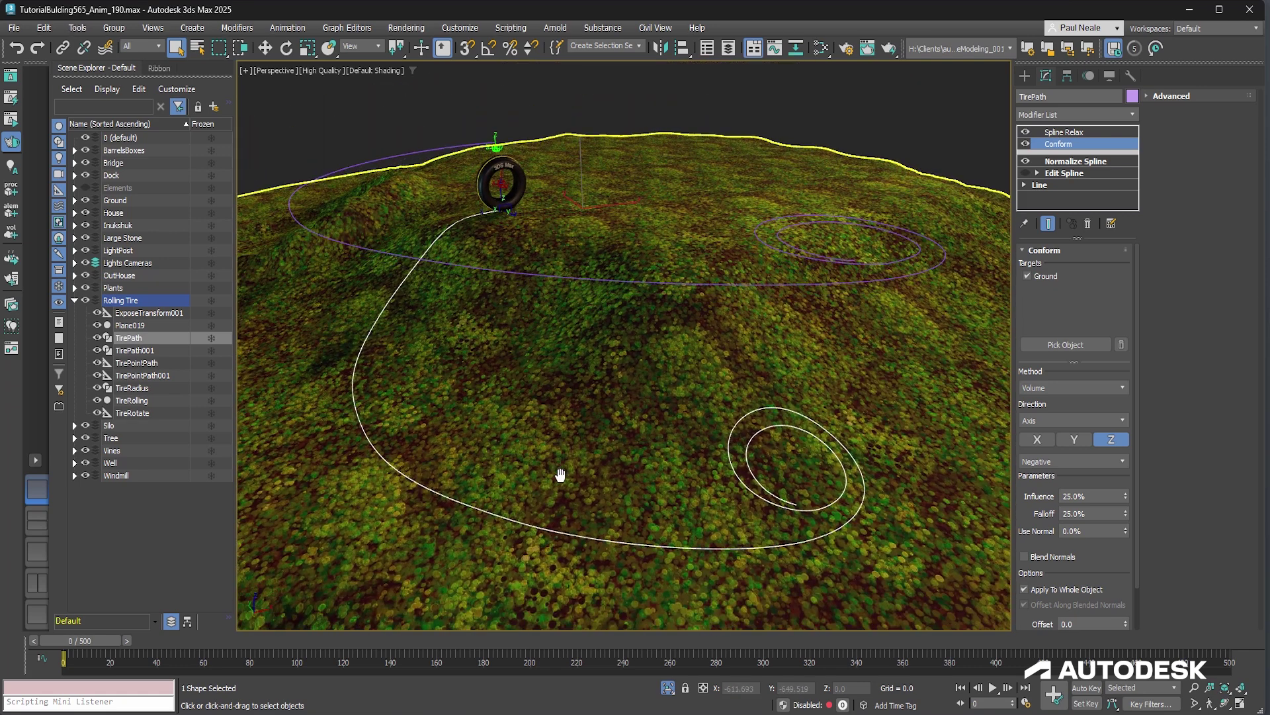
{"action": "key", "text": "F4"}
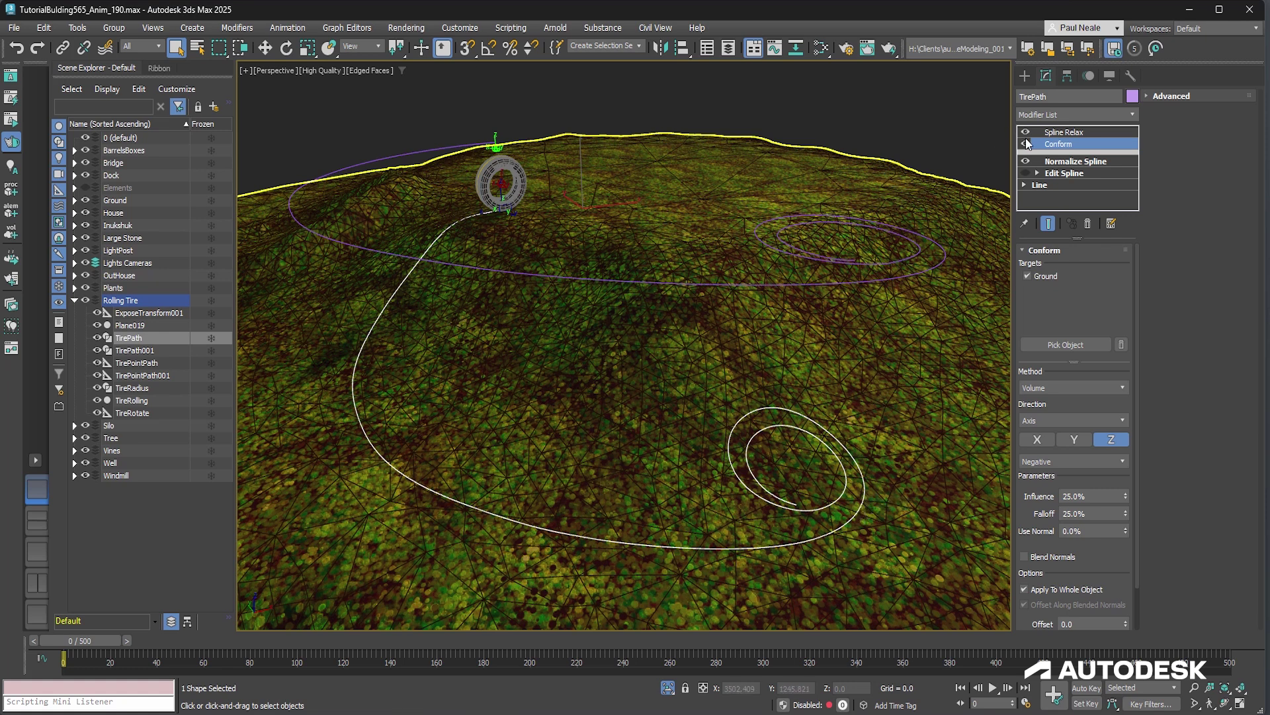
{"action": "left_click", "coordinate": [1062, 132]}
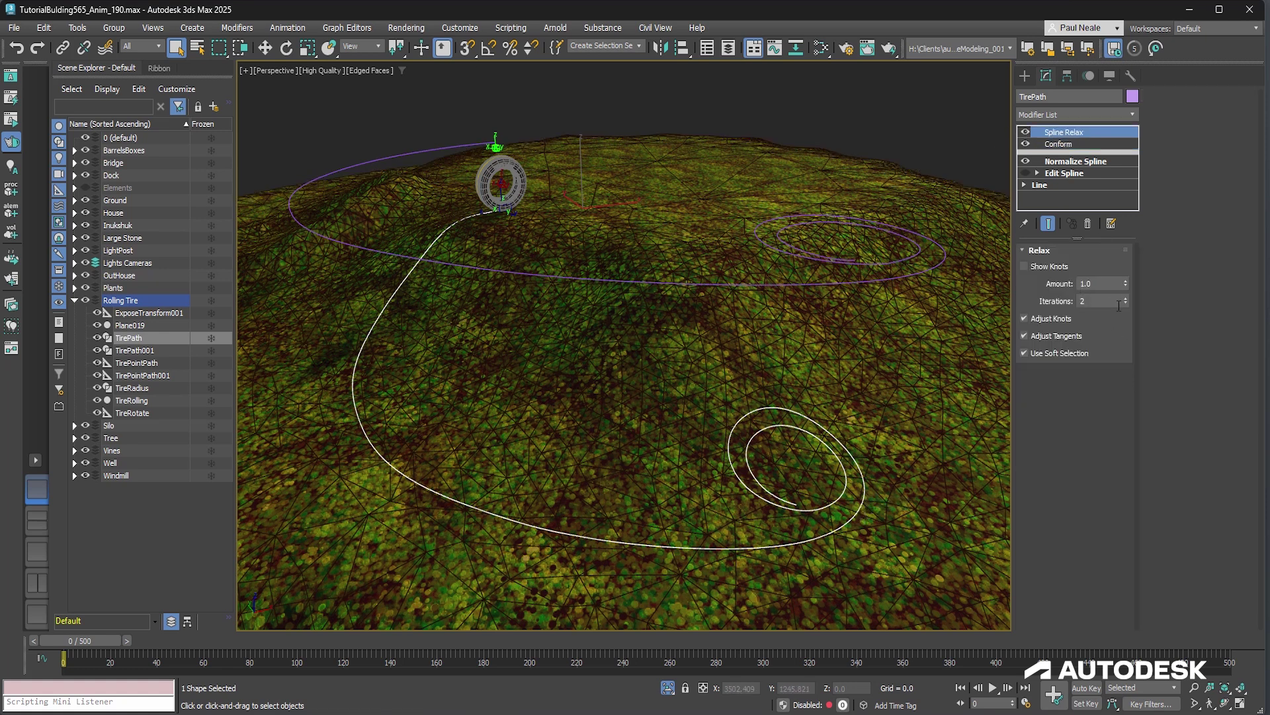
Test higher Spline Relax Iterations, toggling the modifier off and on to compare, leaving it enabled.
{"action": "left_click_drag", "start_coordinate": [1126, 301], "coordinate": [1081, 385]}
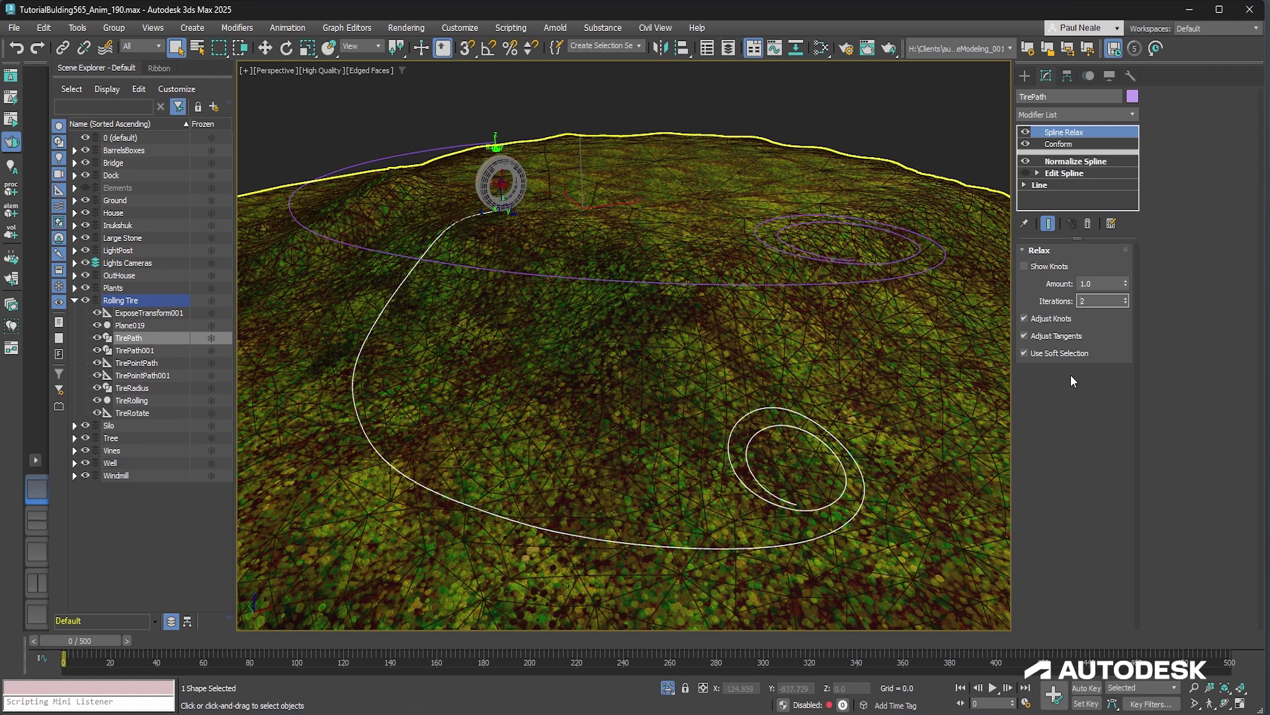
{"action": "left_click", "coordinate": [1027, 132]}
{"action": "left_click", "coordinate": [1027, 132]}
{"action": "left_click", "coordinate": [1027, 133]}
{"action": "left_click", "coordinate": [1026, 132]}
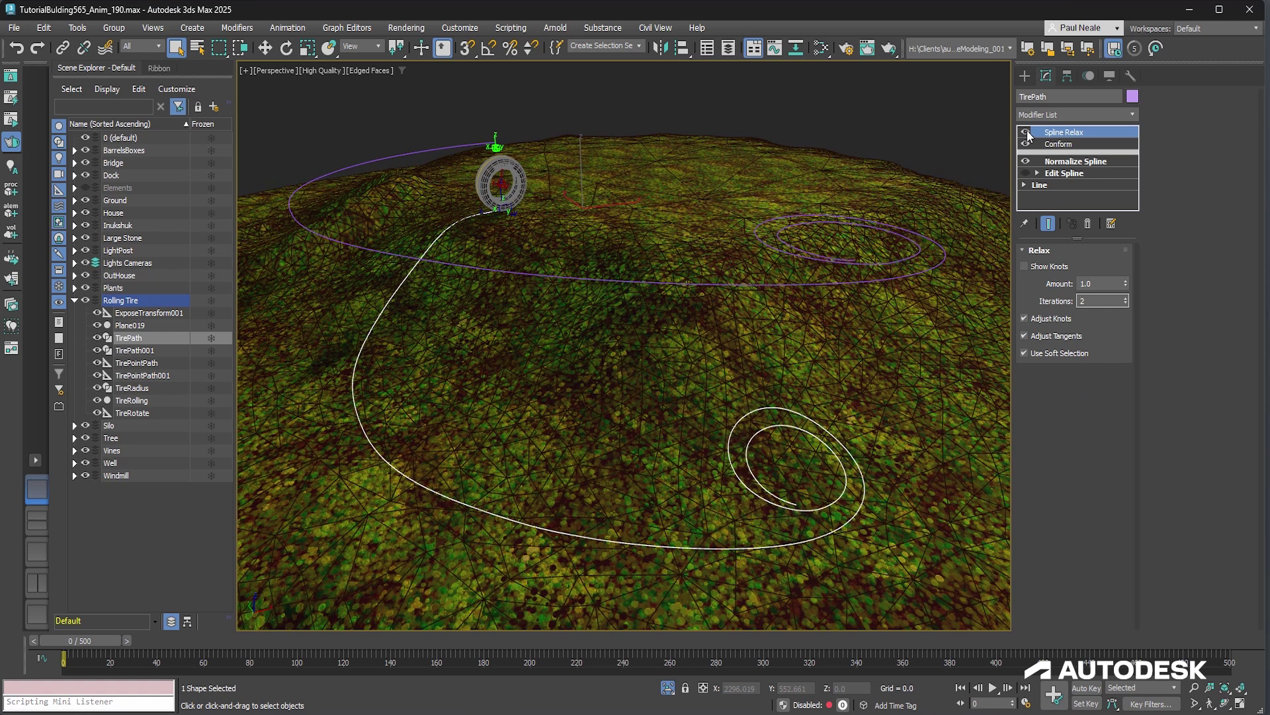
{"action": "left_click", "coordinate": [1026, 133]}
{"action": "left_click", "coordinate": [1027, 132]}
{"action": "left_click", "coordinate": [1026, 133]}
{"action": "left_click", "coordinate": [1026, 132]}
Zoom in on the tire and turn off Edged Faces.
{"action": "scroll", "coordinate": [478, 143], "scroll_direction": "up", "scroll_amount": 8}
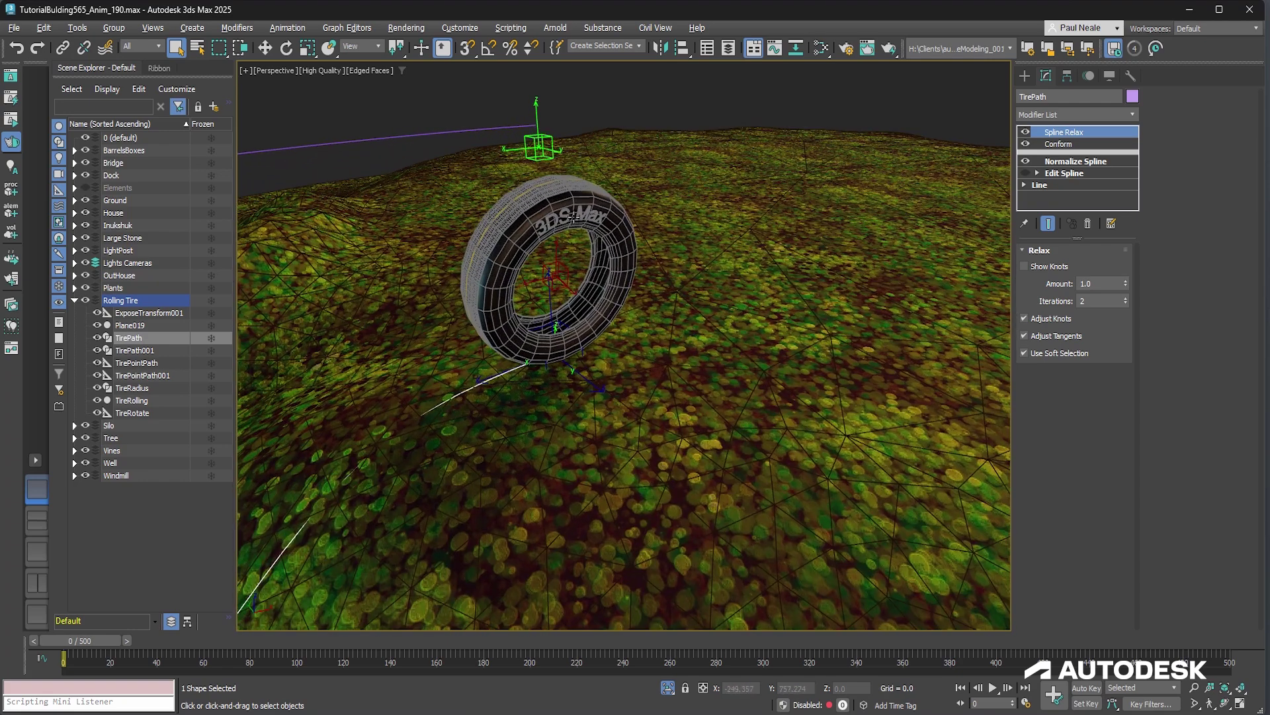
{"action": "scroll", "coordinate": [573, 217], "scroll_direction": "down", "scroll_amount": 3}
{"action": "key", "text": "F4"}
{"action": "scroll", "coordinate": [573, 217], "scroll_direction": "down", "scroll_amount": 3}
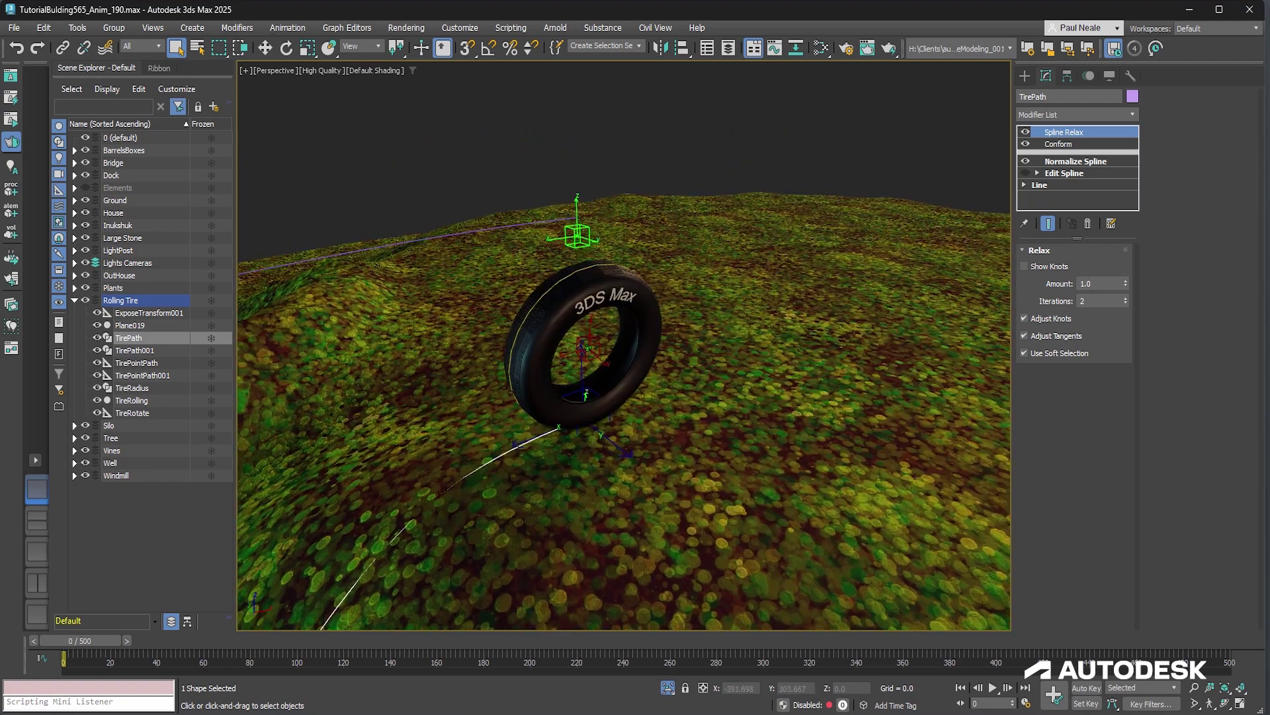
{"action": "middle_click_drag", "start_coordinate": [589, 371], "coordinate": [589, 348], "text": "alt"}
Select the TireRotate and TirePointPath helpers and switch the viewport to Wireframe.
{"action": "scroll", "coordinate": [588, 345], "scroll_direction": "up", "scroll_amount": 2}
{"action": "left_click", "coordinate": [598, 349]}
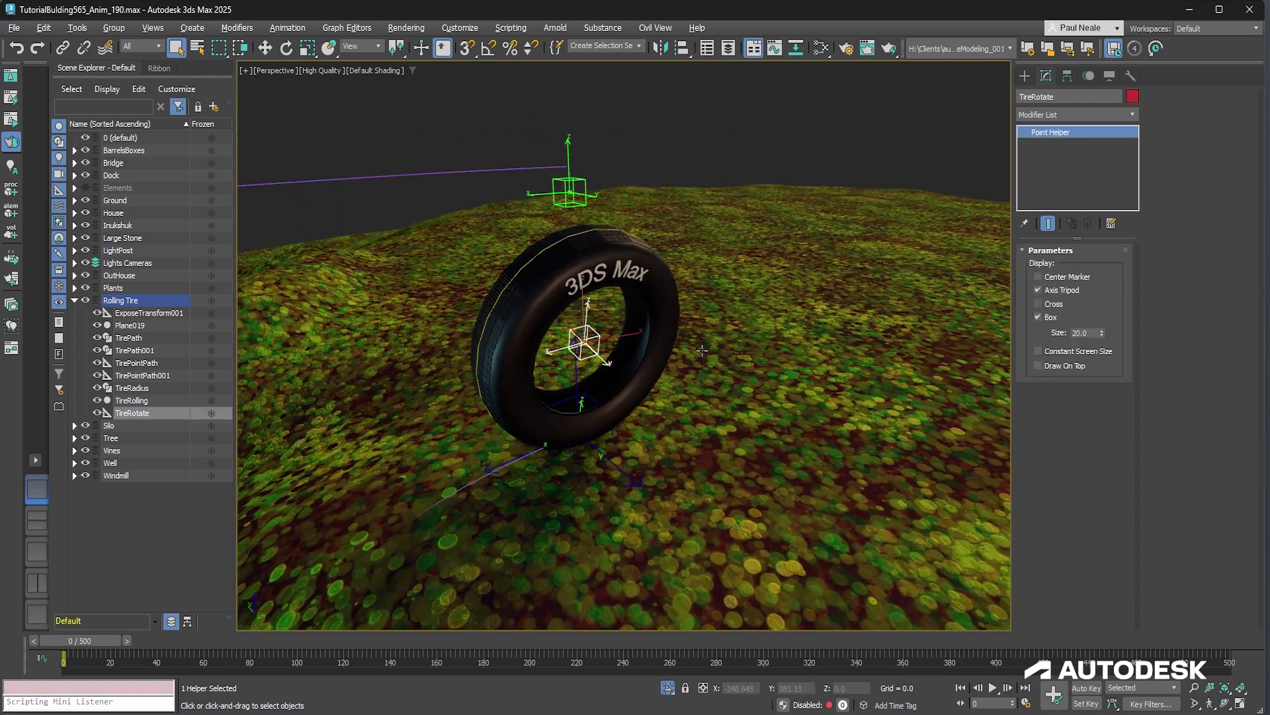
{"action": "middle_click_drag", "start_coordinate": [702, 350], "coordinate": [576, 389], "text": "alt"}
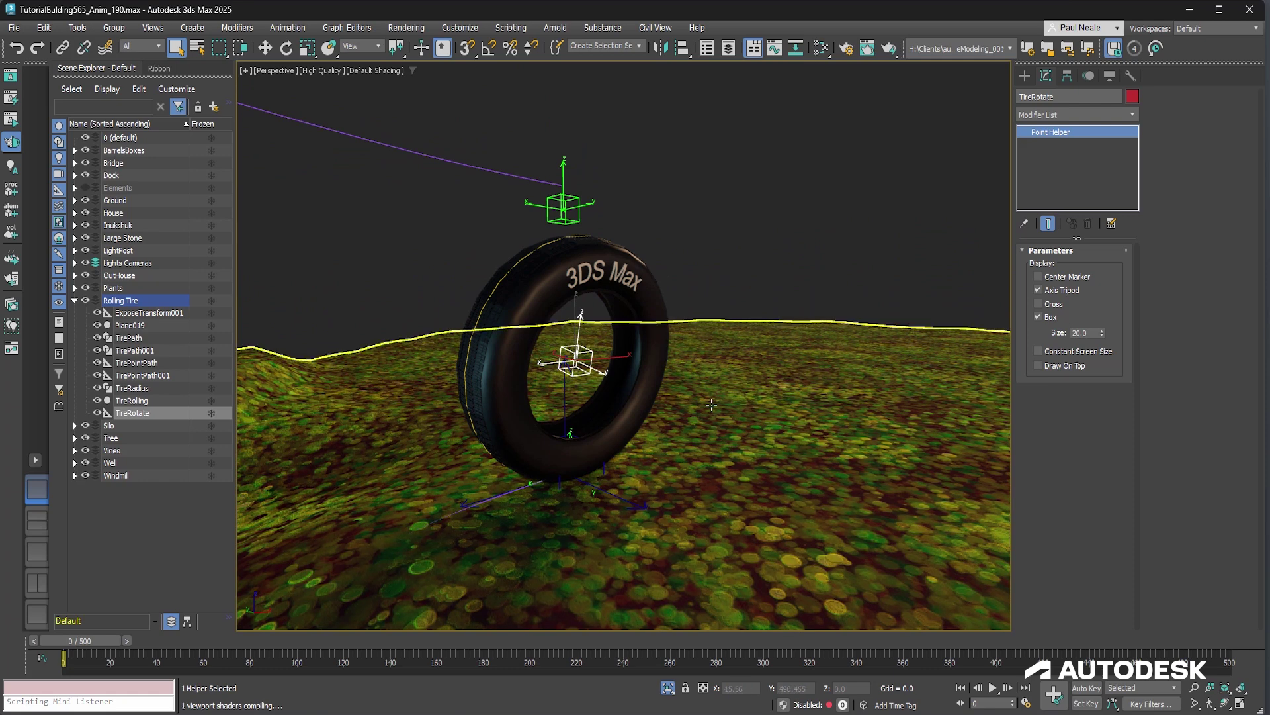
{"action": "left_click", "coordinate": [570, 435]}
{"action": "mouse_move", "coordinate": [669, 479]}
{"action": "middle_mouse_down"}
{"action": "mouse_move", "coordinate": [680, 445]}
{"action": "mouse_move", "coordinate": [621, 469]}
{"action": "mouse_move", "coordinate": [503, 439]}
{"action": "mouse_move", "coordinate": [596, 467]}
{"action": "mouse_move", "coordinate": [687, 457]}
{"action": "mouse_move", "coordinate": [651, 449]}
{"action": "middle_mouse_up"}
{"action": "key", "text": "F3"}
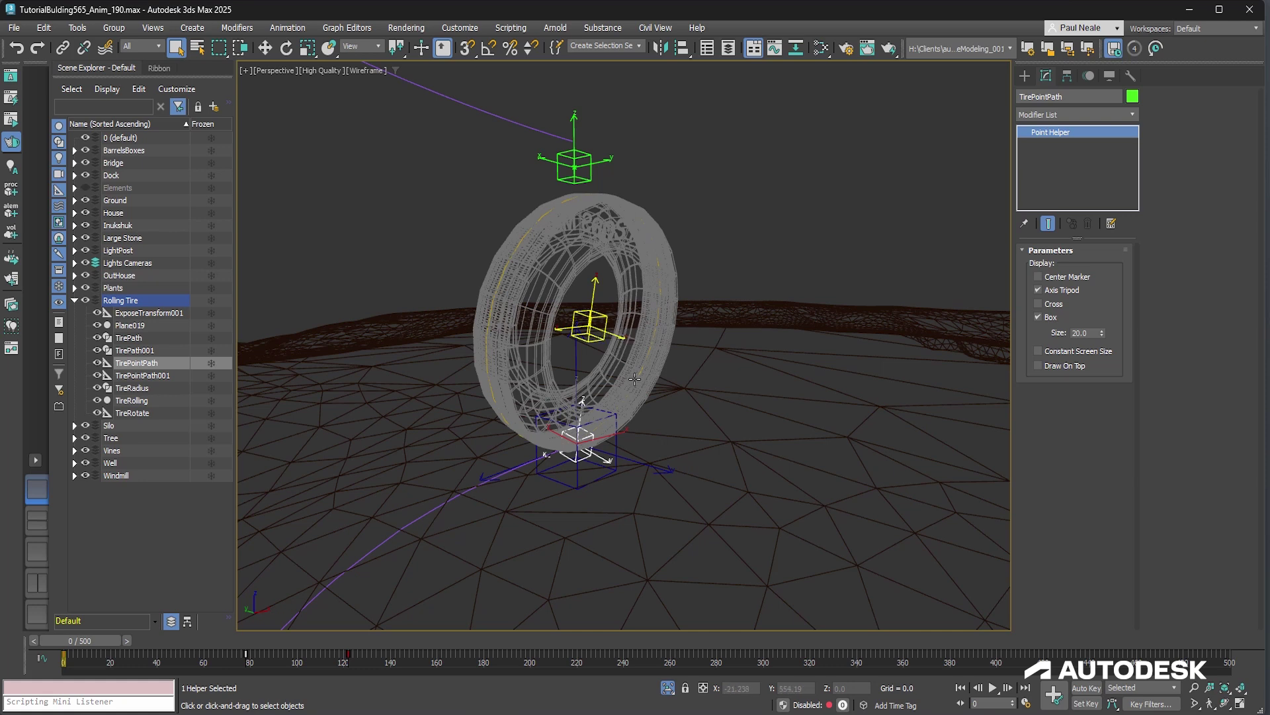
Select TireRotate, the TireRolling mesh, then the TirePointPath helper, recentring the tire.
{"action": "left_click", "coordinate": [603, 316]}
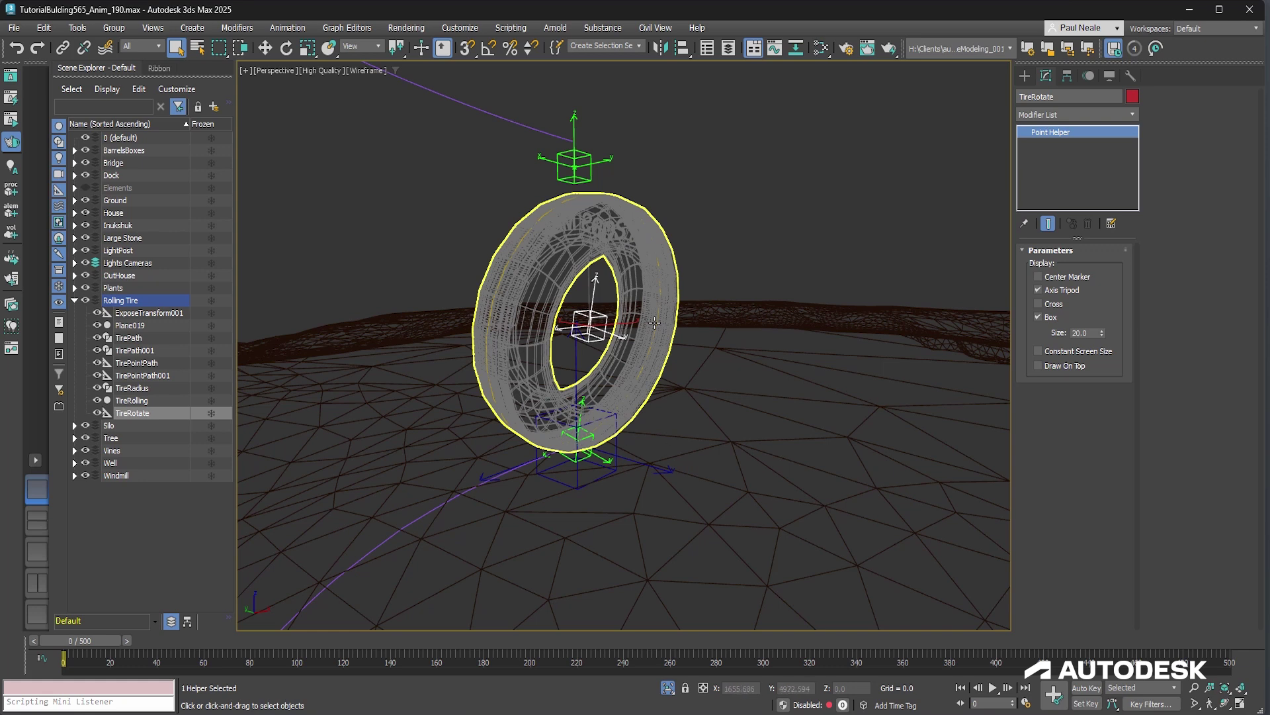
{"action": "left_click", "coordinate": [586, 455]}
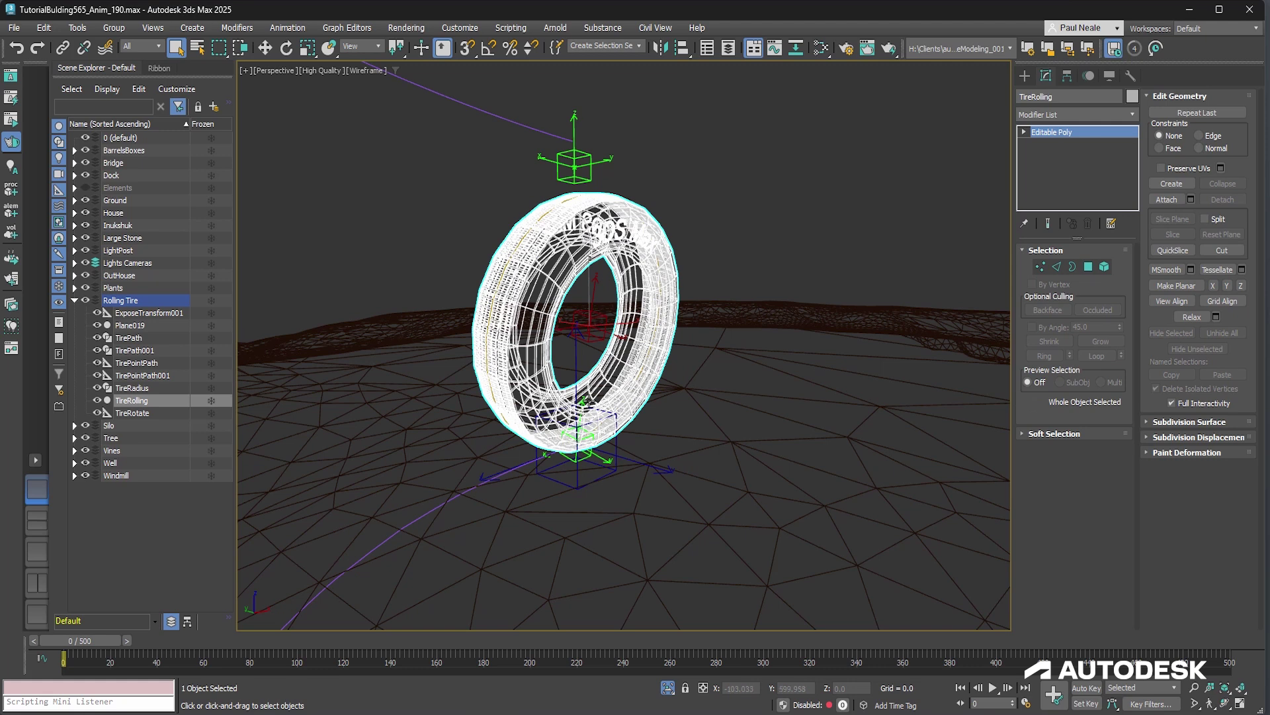
{"action": "left_click", "coordinate": [606, 459]}
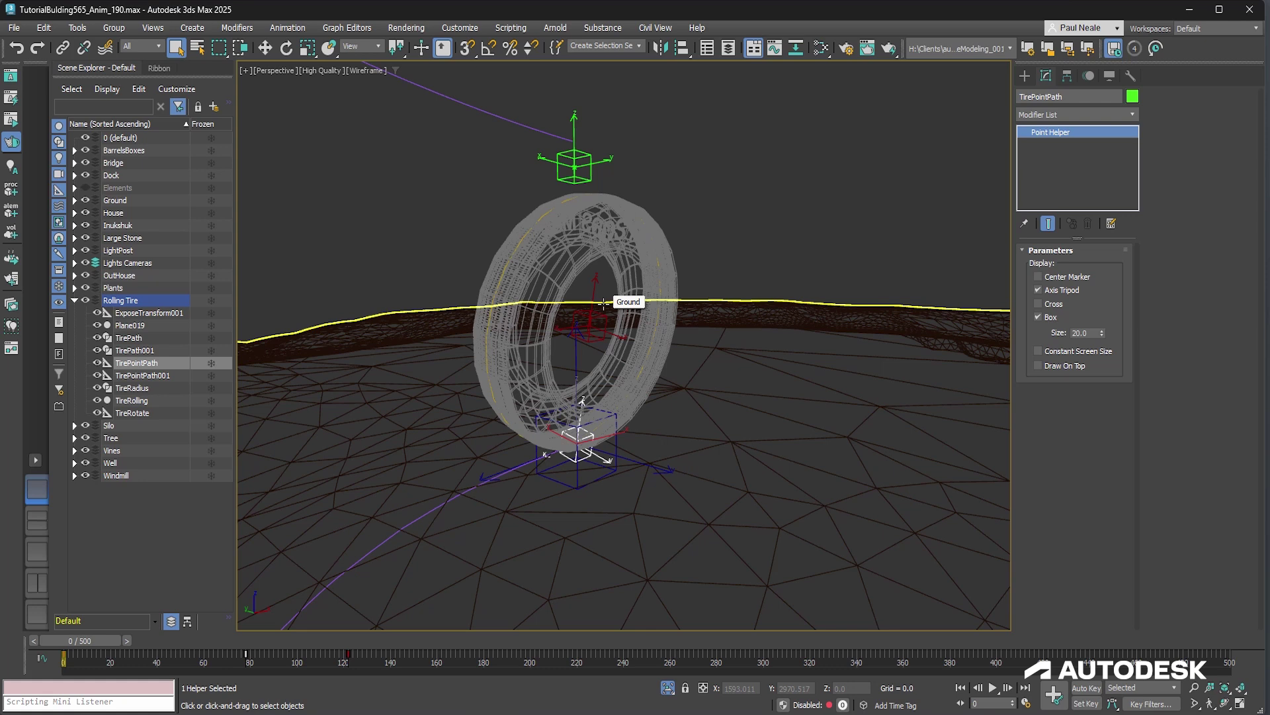
{"action": "middle_click_drag", "start_coordinate": [599, 469], "coordinate": [617, 434]}
Select TirePointPath's Path Constraint under Position List in Motion, then scrub the tire rolling.
{"action": "left_click", "coordinate": [1088, 75]}
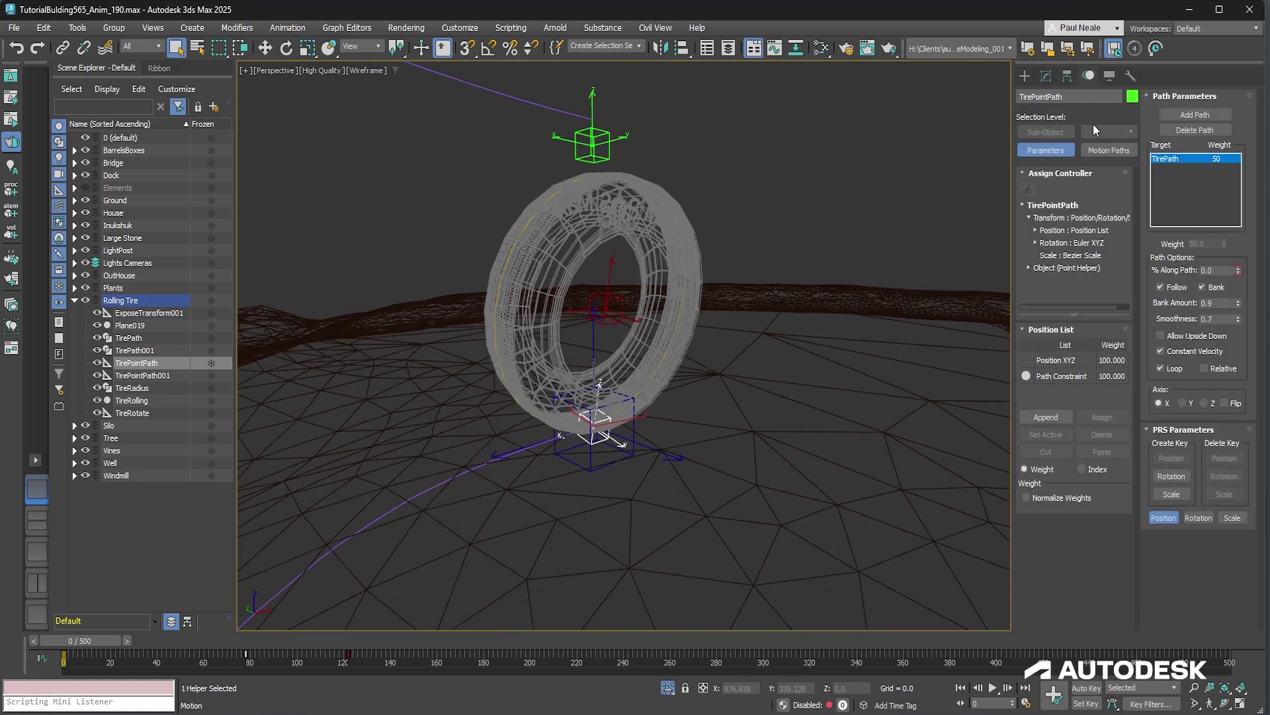
{"action": "left_click", "coordinate": [1035, 230]}
{"action": "left_click_drag", "start_coordinate": [1037, 262], "coordinate": [1030, 245]}
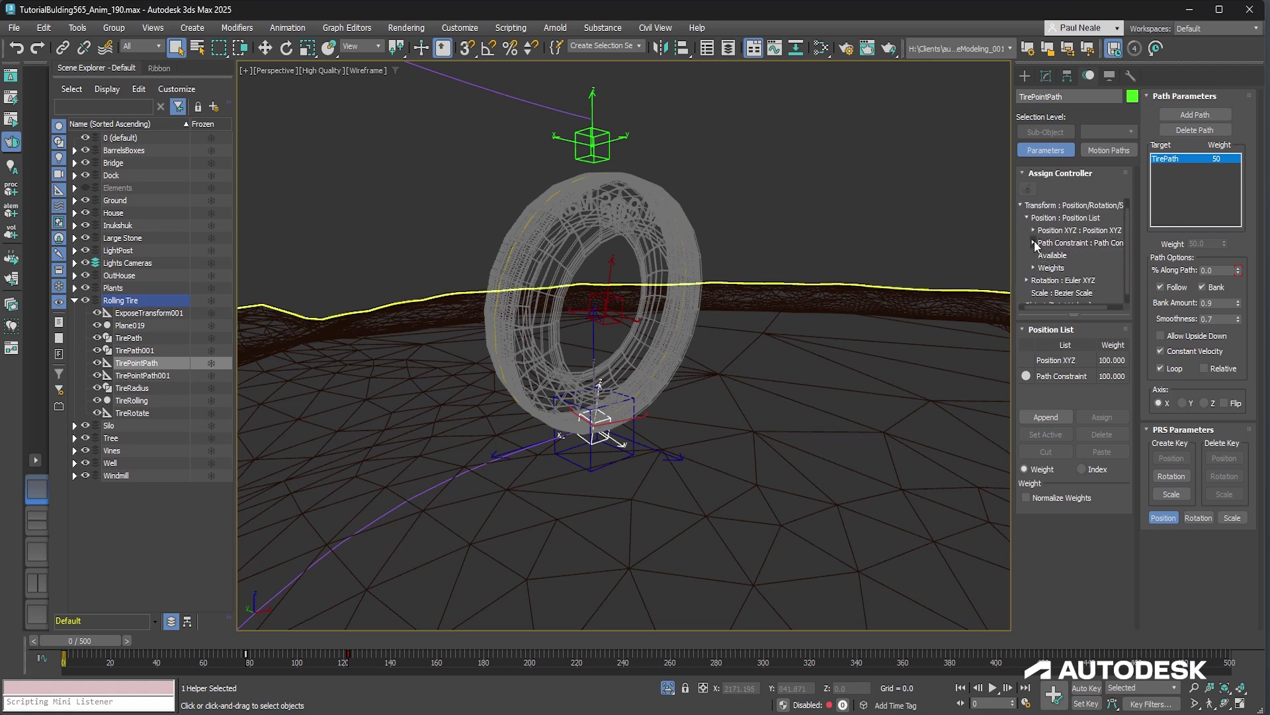
{"action": "left_click", "coordinate": [1070, 242]}
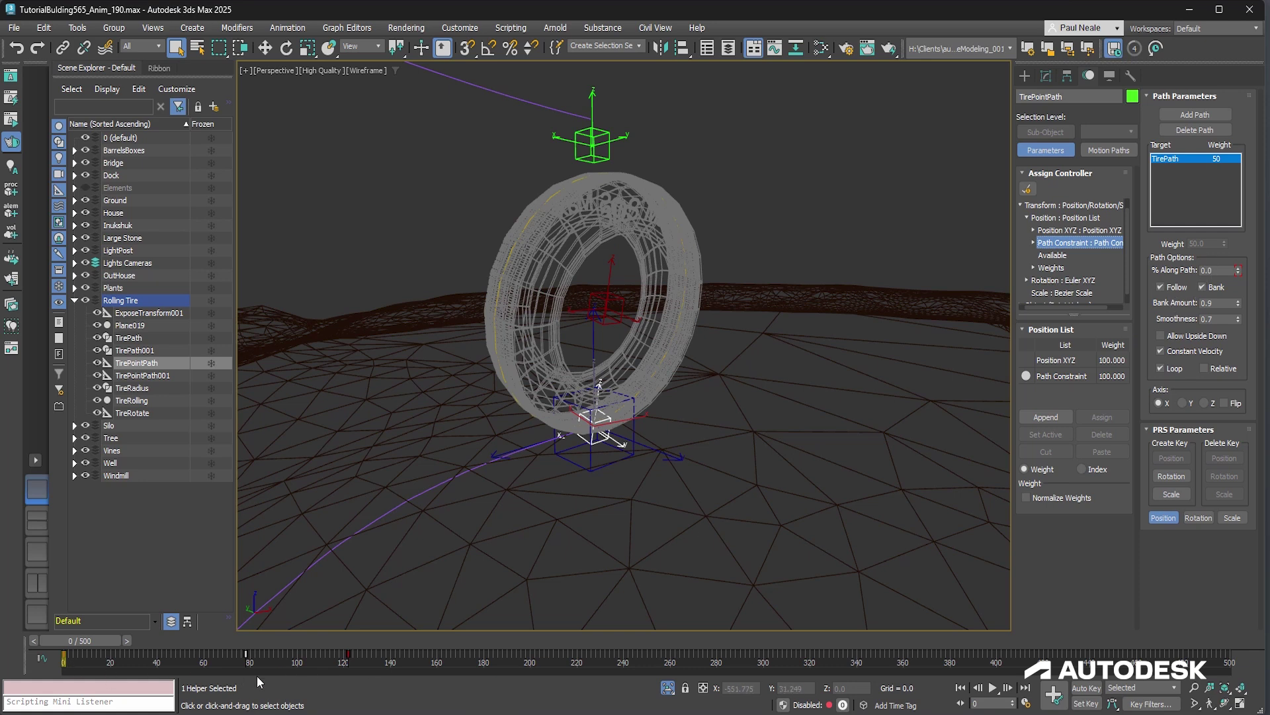
{"action": "mouse_move", "coordinate": [92, 642]}
{"action": "left_mouse_down"}
{"action": "mouse_move", "coordinate": [148, 651]}
{"action": "mouse_move", "coordinate": [76, 655]}
{"action": "left_mouse_up"}
{"action": "scroll", "coordinate": [555, 399], "scroll_direction": "down", "scroll_amount": 1}
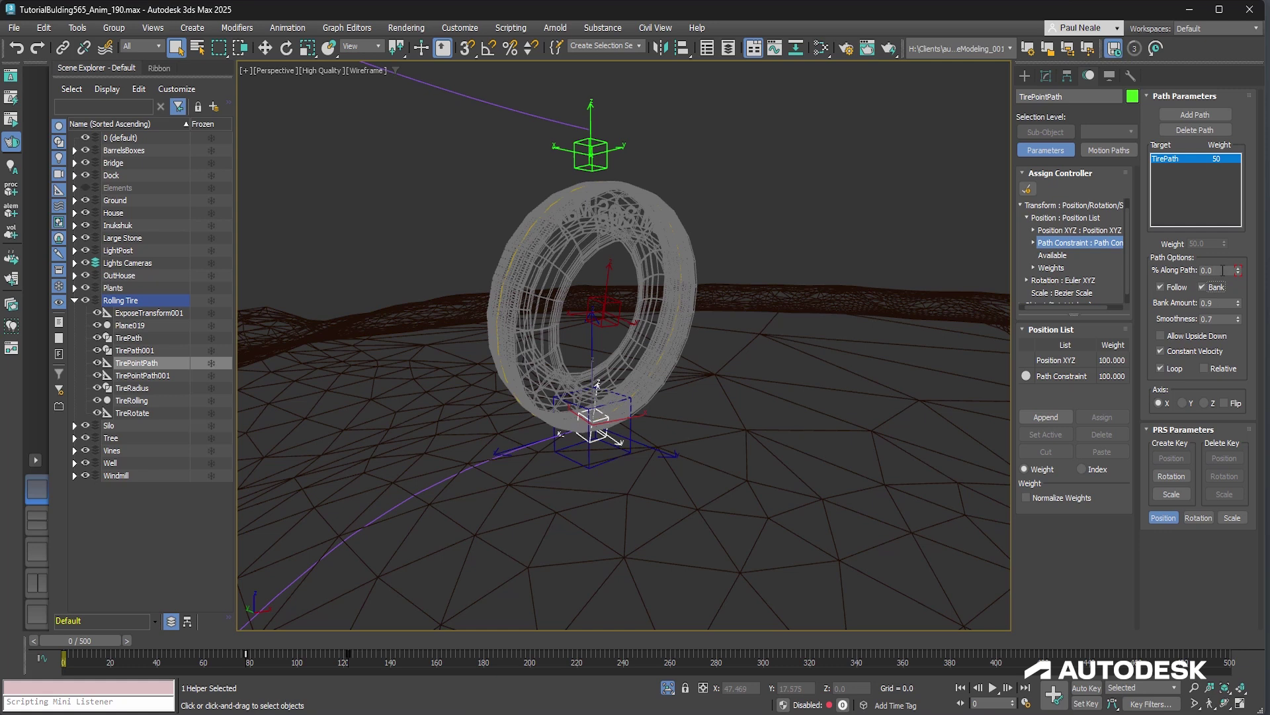
Select TirePointPath001 and scrub the timeline to preview the tire's motion.
{"action": "left_click", "coordinate": [588, 460]}
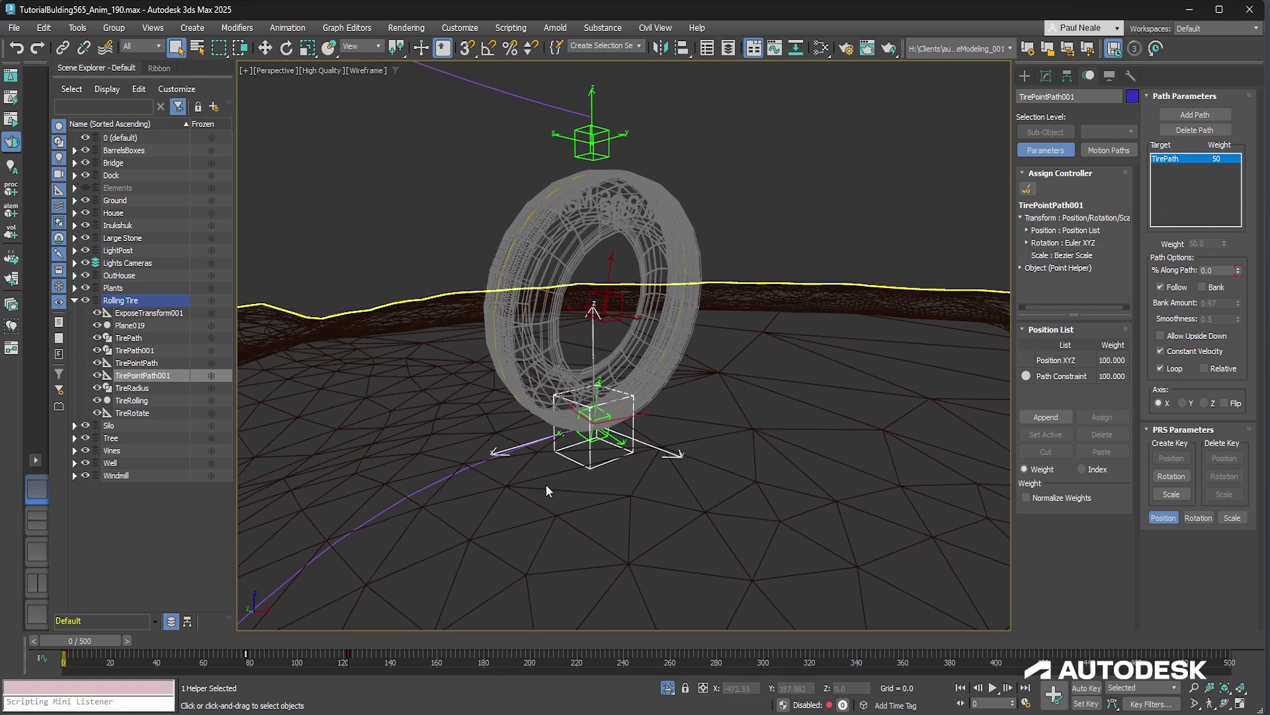
{"action": "scroll", "coordinate": [655, 561], "scroll_direction": "down", "scroll_amount": 1}
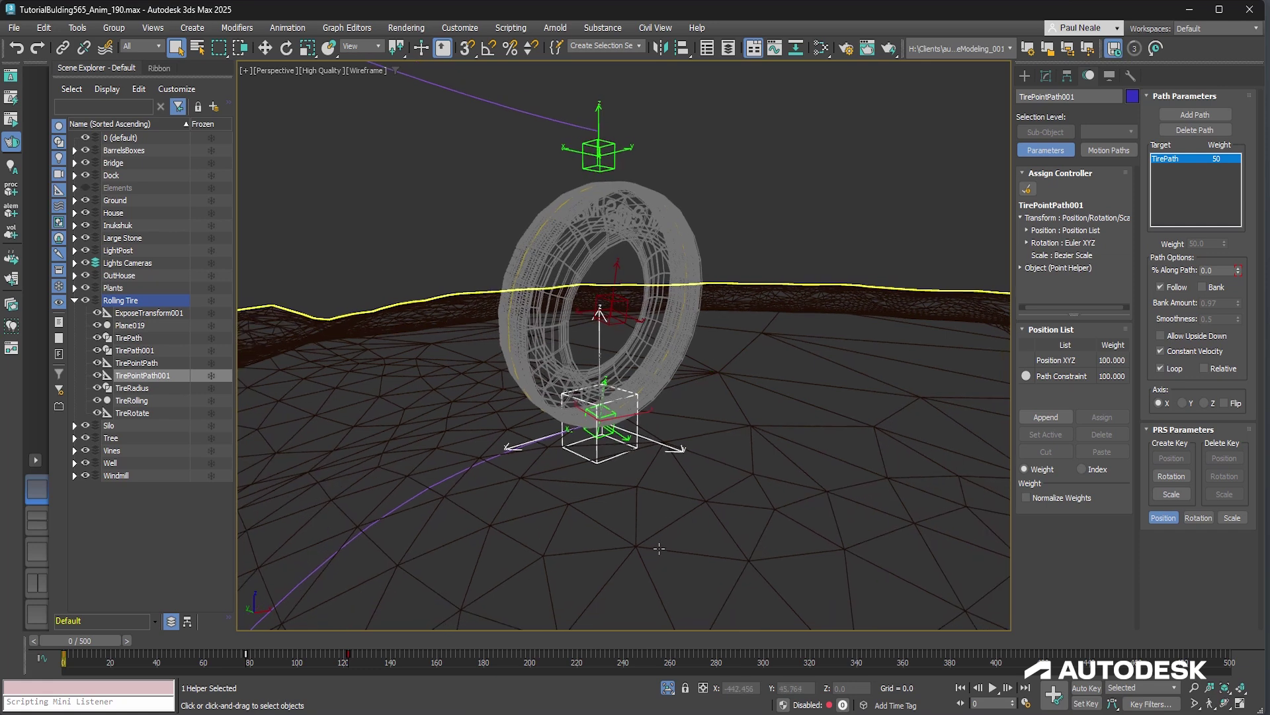
{"action": "scroll", "coordinate": [659, 548], "scroll_direction": "down", "scroll_amount": 8}
{"action": "middle_click_drag", "start_coordinate": [679, 395], "coordinate": [695, 366], "text": "alt"}
{"action": "scroll", "coordinate": [574, 338], "scroll_direction": "up", "scroll_amount": 5}
{"action": "middle_click_drag", "start_coordinate": [574, 337], "coordinate": [563, 297], "text": "alt"}
{"action": "mouse_move", "coordinate": [98, 641]}
{"action": "left_mouse_down"}
{"action": "mouse_move", "coordinate": [139, 641]}
{"action": "mouse_move", "coordinate": [98, 640]}
{"action": "left_mouse_up"}
Check the % Along Path value, then select TirePointPath to view its Bank-enabled path settings.
{"action": "scroll", "coordinate": [520, 325], "scroll_direction": "up", "scroll_amount": 7}
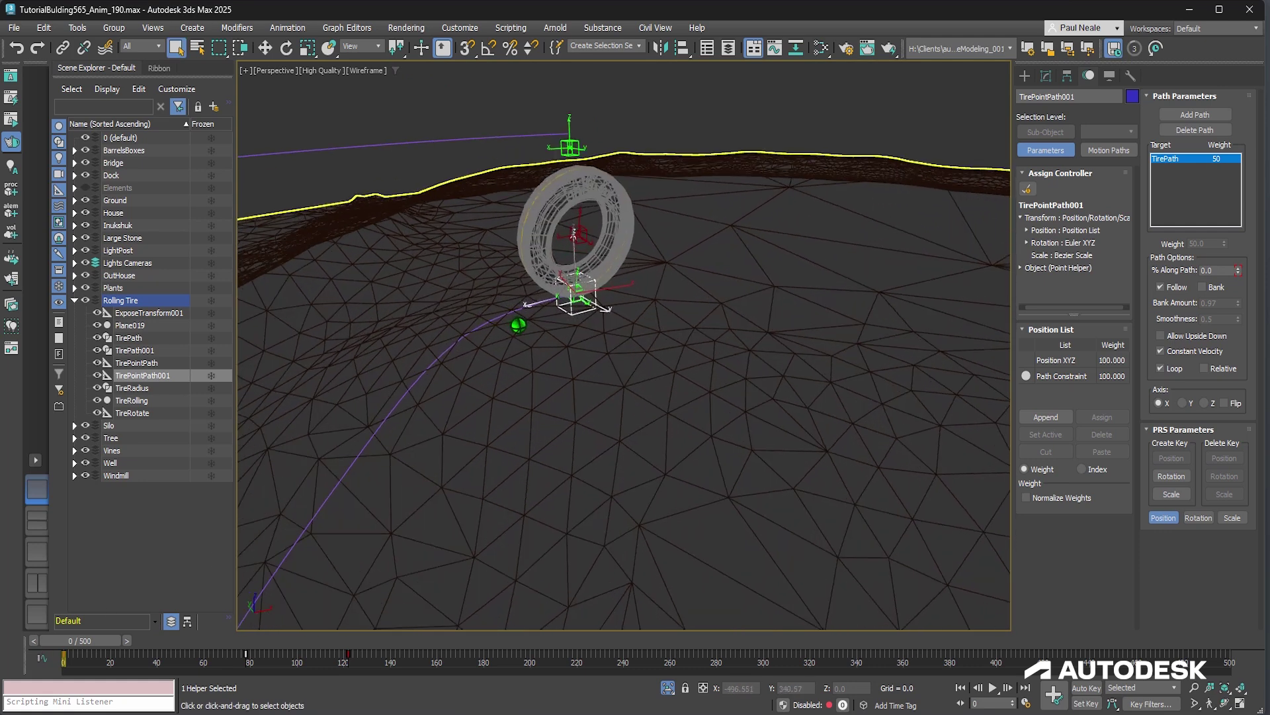
{"action": "middle_click_drag", "start_coordinate": [647, 296], "coordinate": [665, 325]}
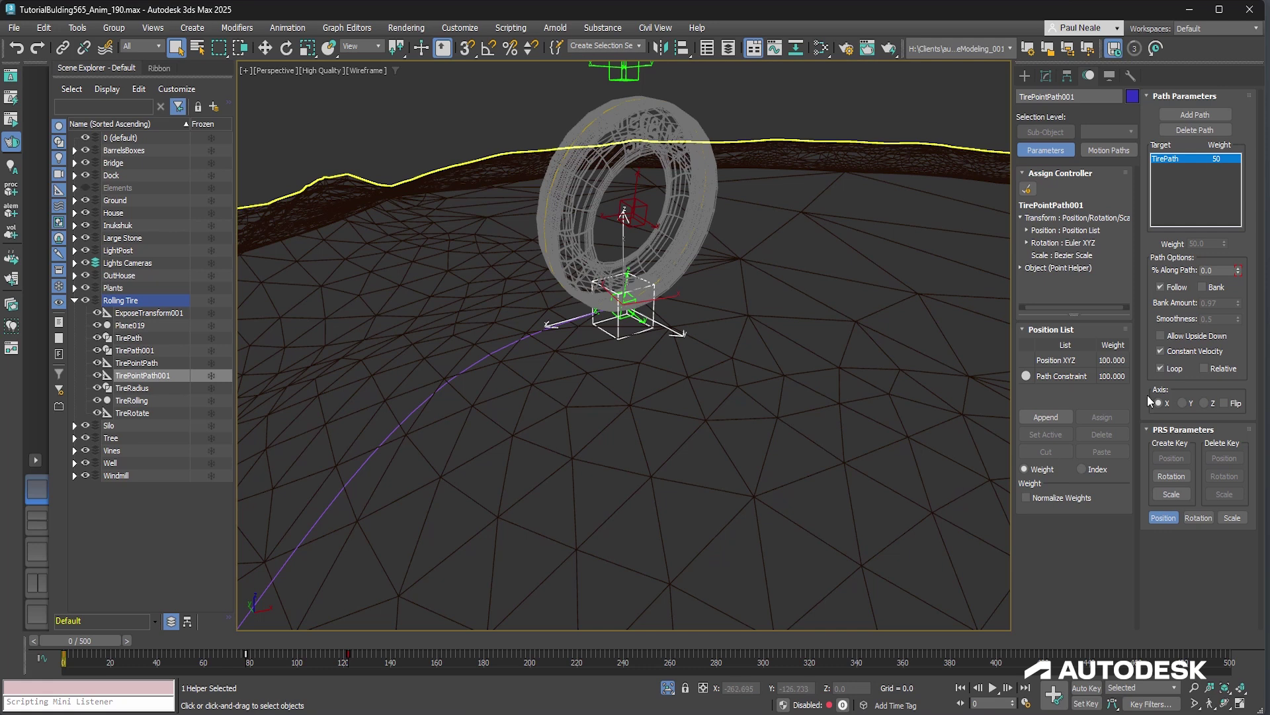
{"action": "left_click", "coordinate": [1218, 270]}
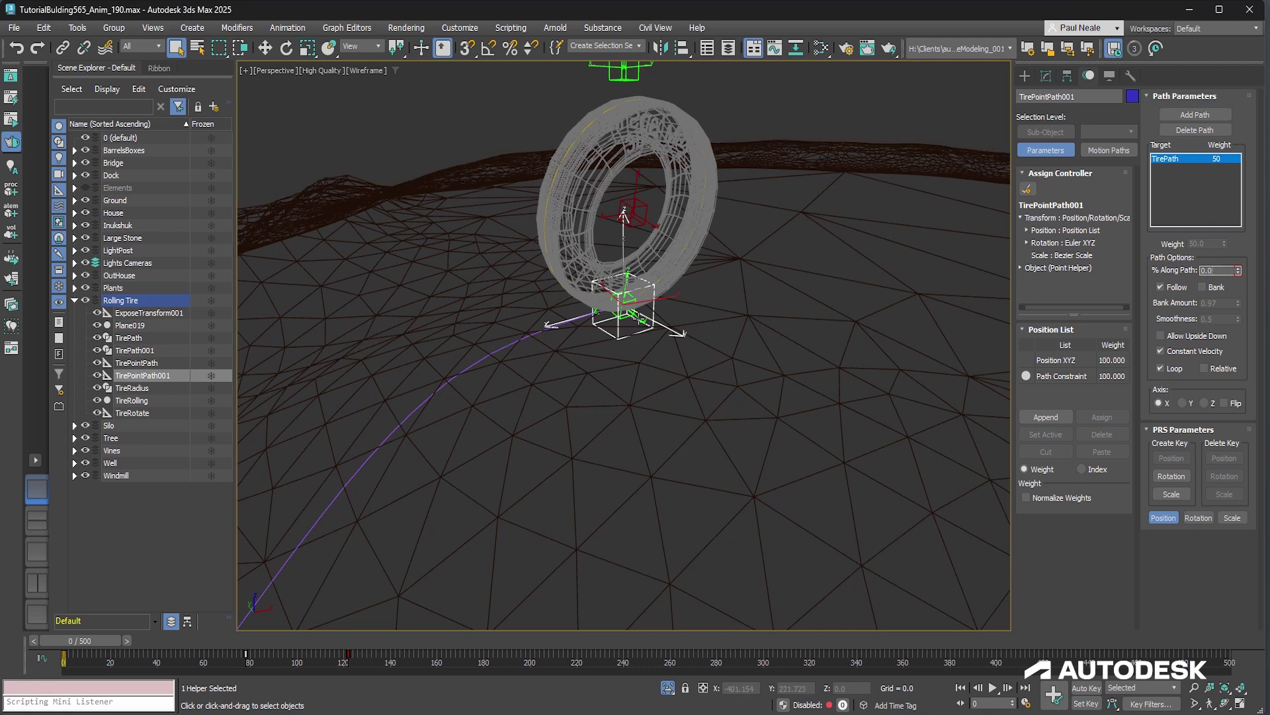
{"action": "left_click", "coordinate": [635, 317]}
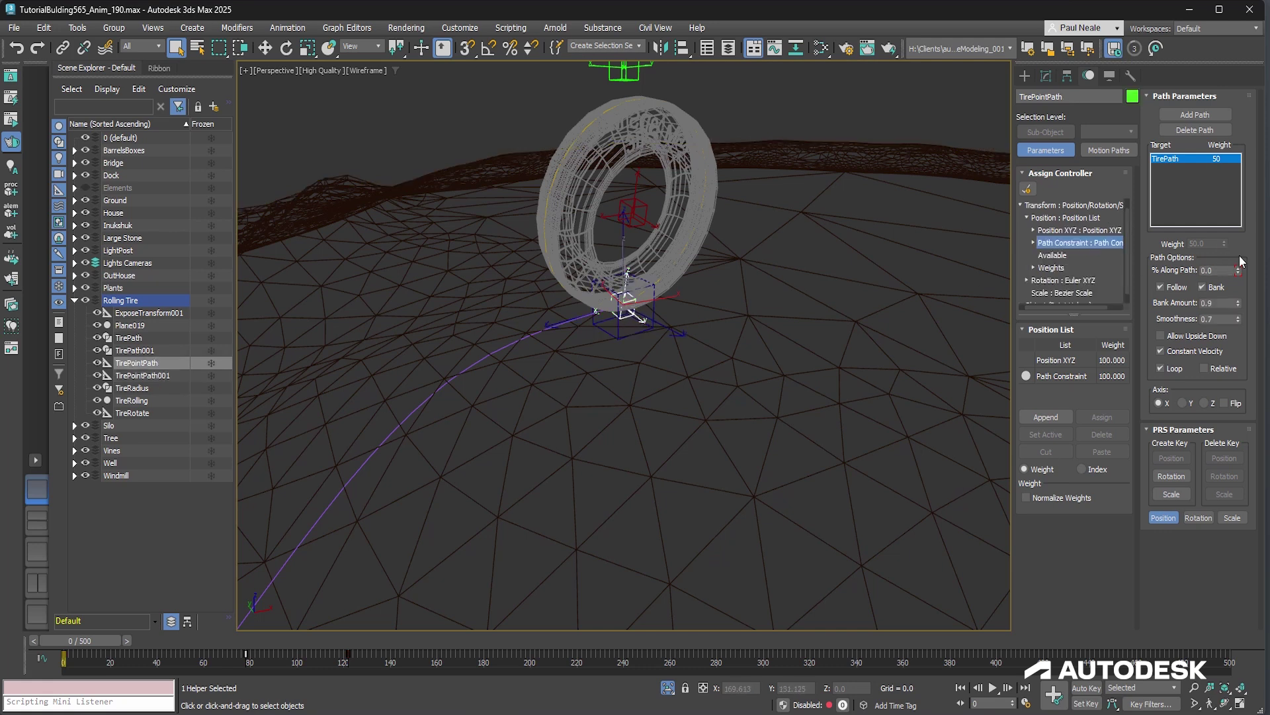
Copy TirePointPath's % Along Path controller, paste it onto TirePointPath001's % Along Path, and deselect.
{"action": "left_click", "coordinate": [1228, 270]}
{"action": "right_click", "coordinate": [1228, 269]}
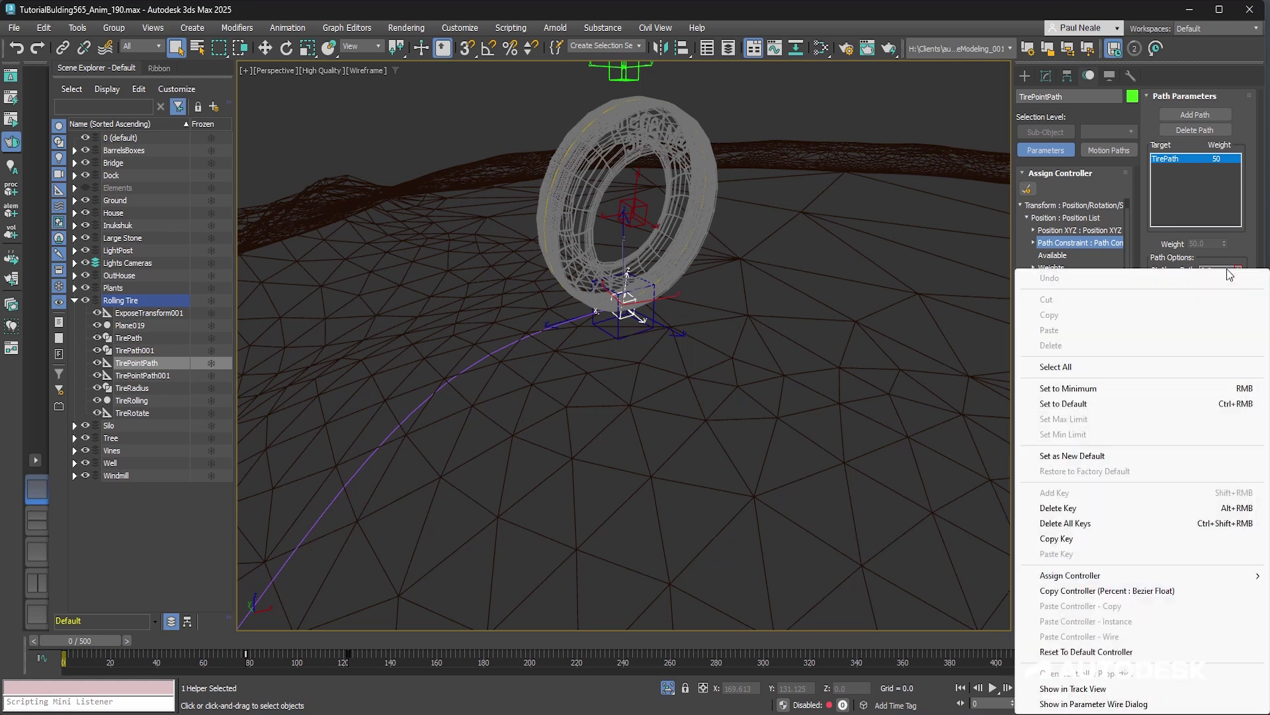
{"action": "mouse_move", "coordinate": [1130, 583]}
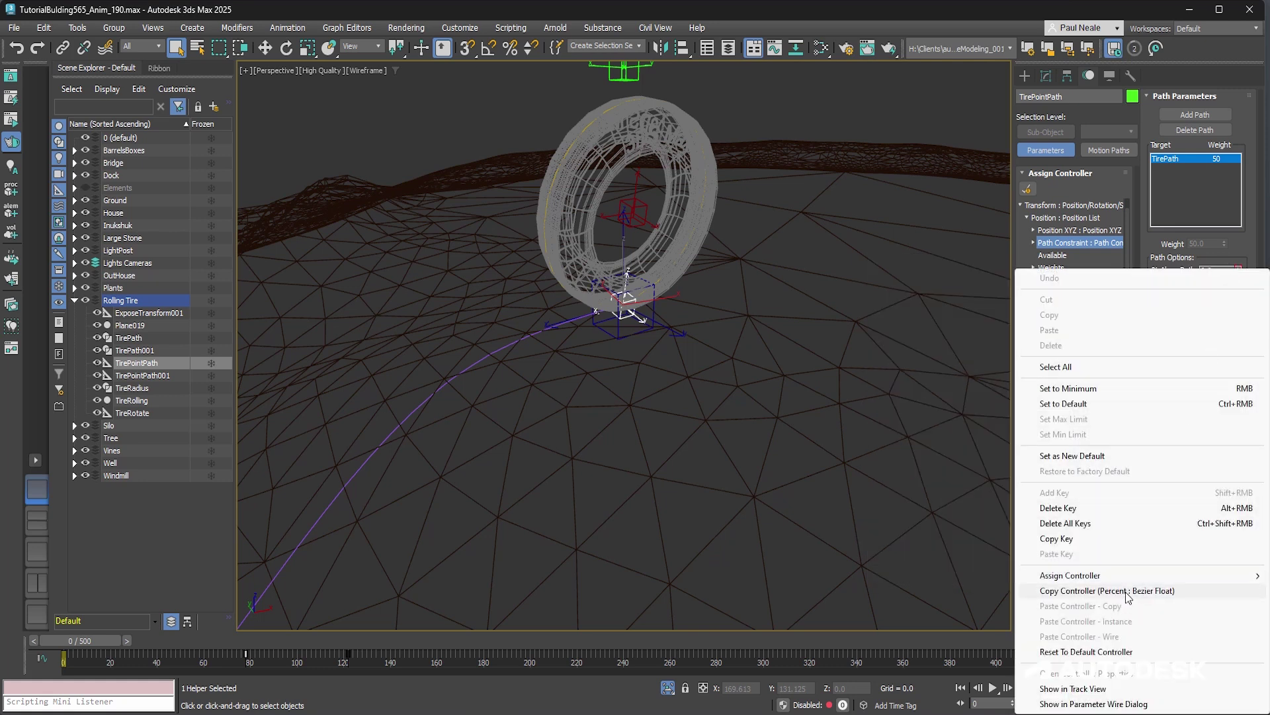
{"action": "left_click", "coordinate": [1128, 591]}
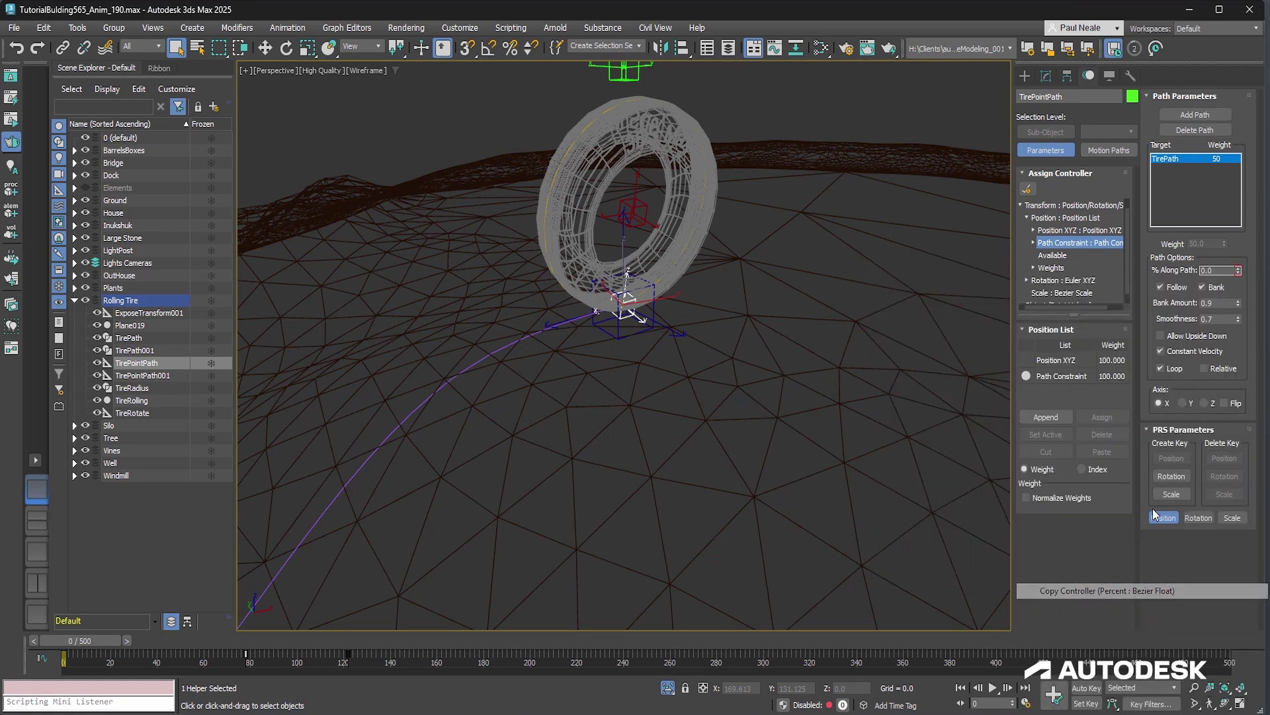
{"action": "left_click", "coordinate": [616, 333]}
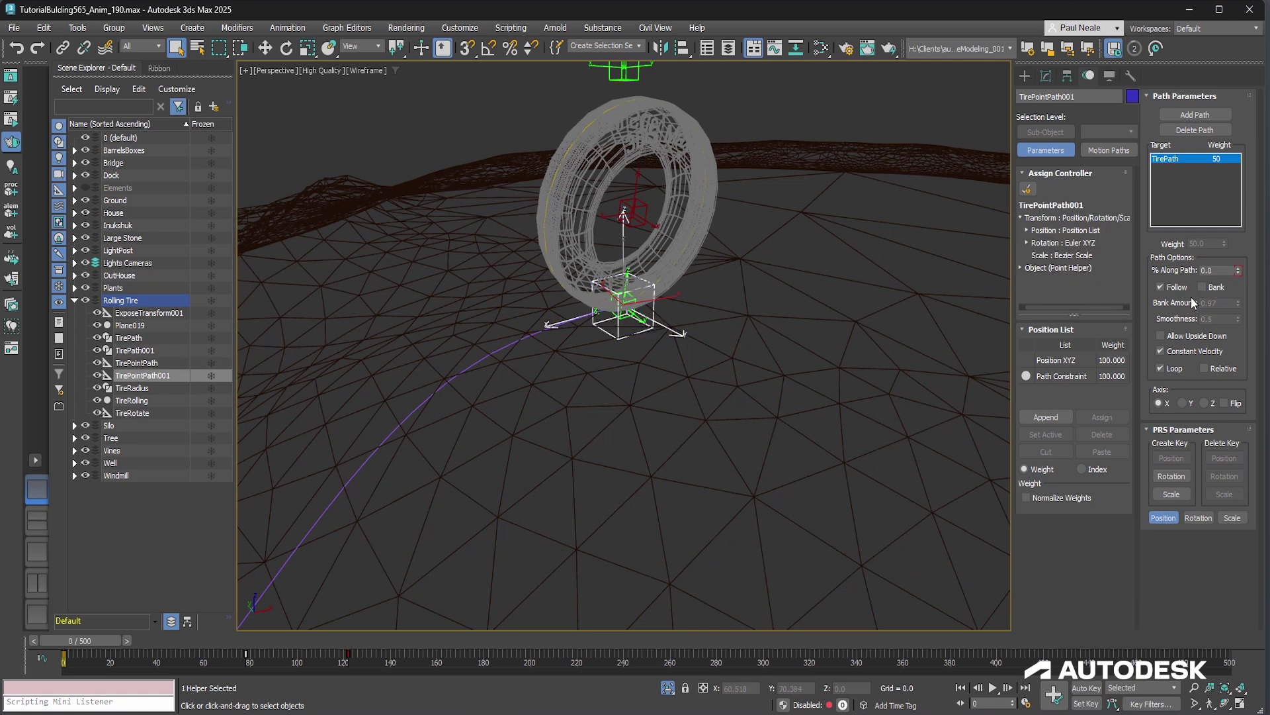
{"action": "right_click", "coordinate": [1227, 271]}
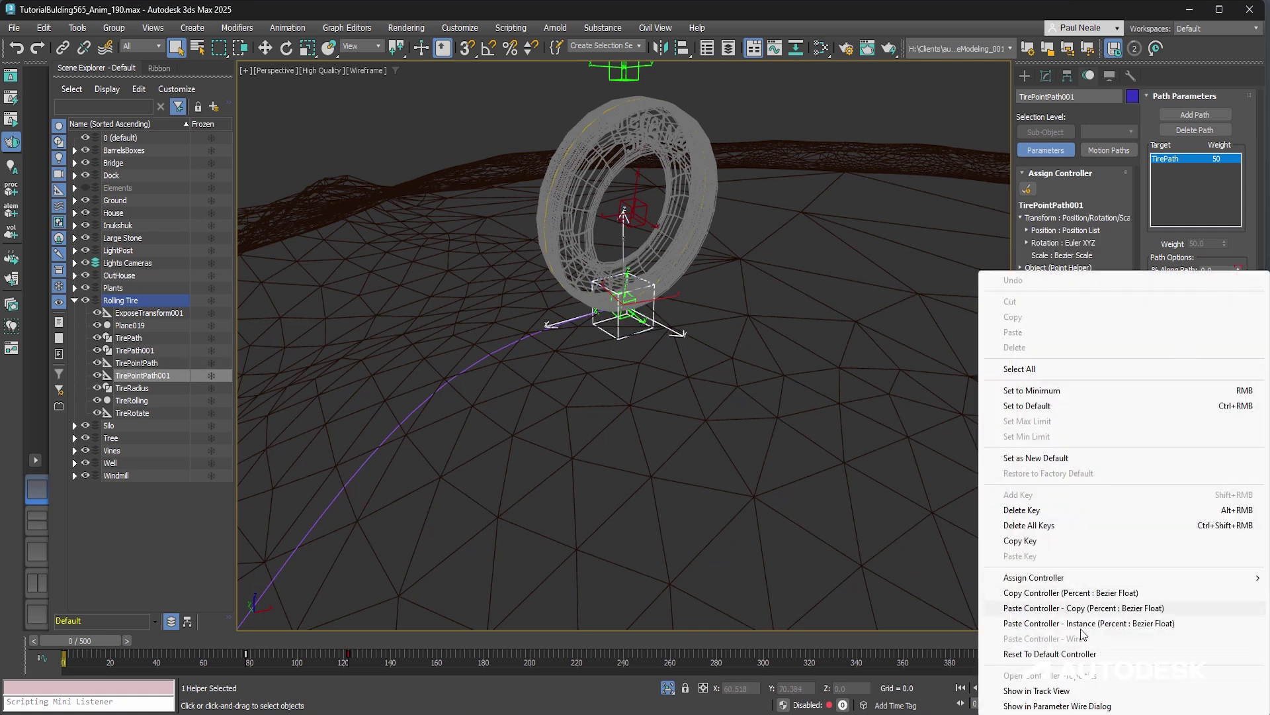
{"action": "left_click", "coordinate": [796, 390]}
{"action": "left_click", "coordinate": [804, 268]}
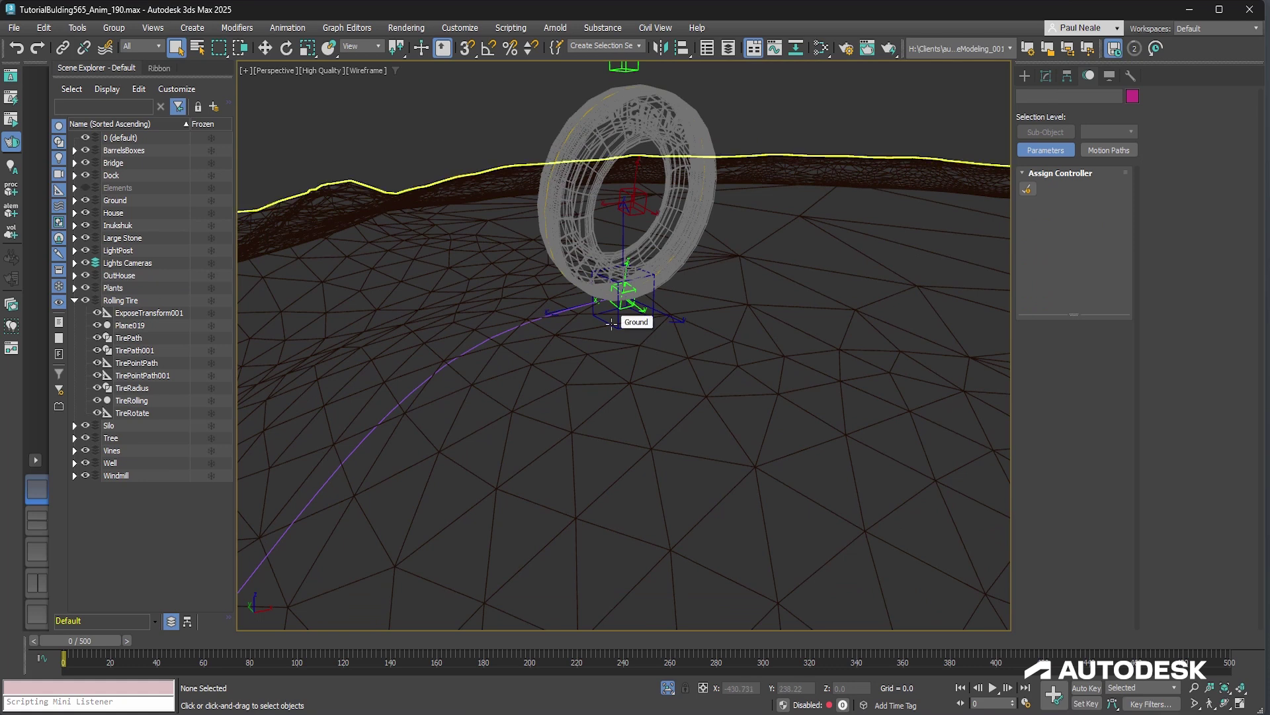
Select TirePointPath001 and try Bank on its path constraint, leaving it switched off.
{"action": "scroll", "coordinate": [557, 289], "scroll_direction": "up", "scroll_amount": 2}
{"action": "scroll", "coordinate": [619, 300], "scroll_direction": "down", "scroll_amount": 3}
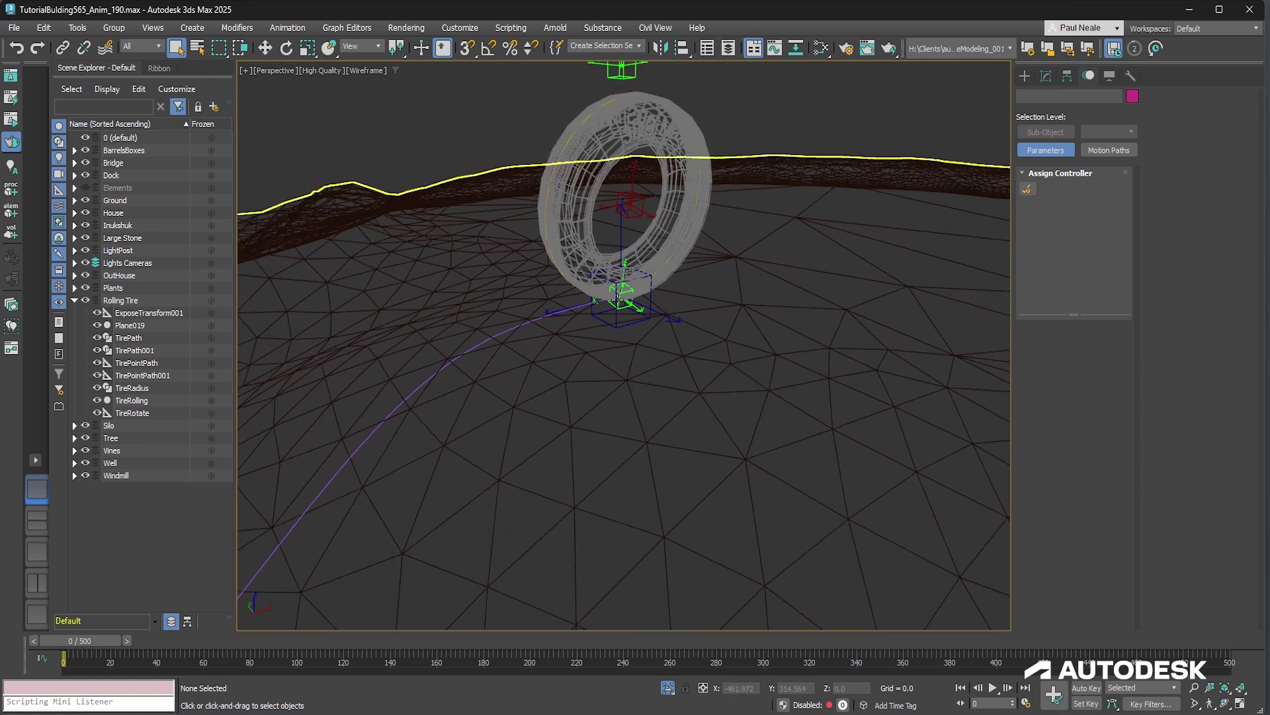
{"action": "middle_click_drag", "start_coordinate": [686, 289], "coordinate": [656, 337], "text": "alt"}
{"action": "scroll", "coordinate": [702, 287], "scroll_direction": "up", "scroll_amount": 2}
{"action": "left_click", "coordinate": [655, 329]}
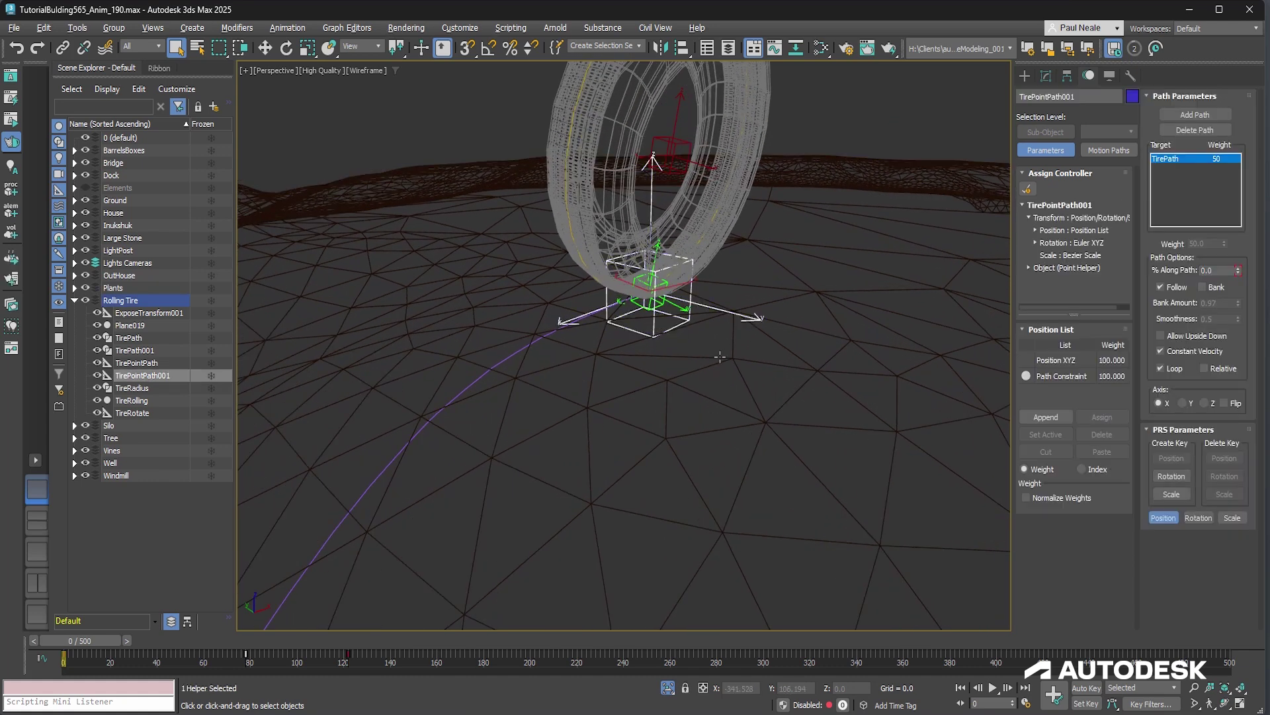
{"action": "middle_click_drag", "start_coordinate": [726, 356], "coordinate": [735, 346], "text": "alt"}
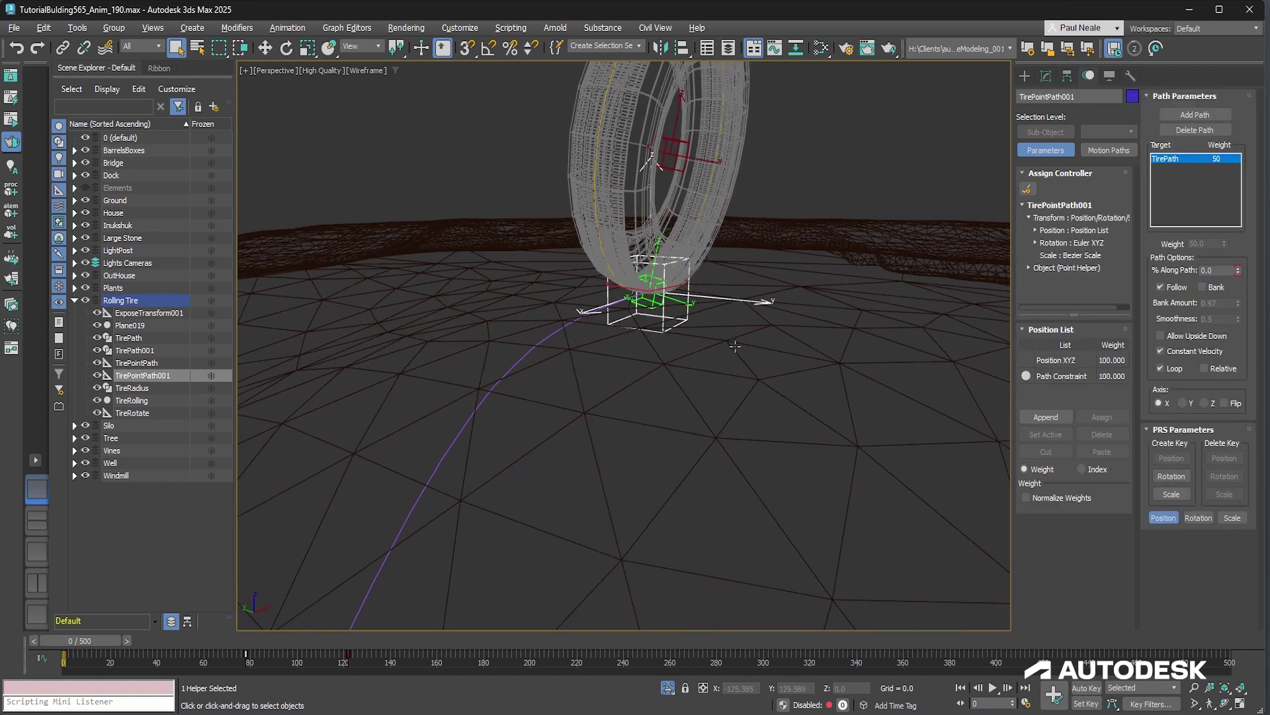
{"action": "left_click", "coordinate": [1227, 287]}
{"action": "left_click", "coordinate": [1224, 287]}
Scrub the animation and orbit the terrain to watch the tire travel along the path.
{"action": "scroll", "coordinate": [622, 340], "scroll_direction": "down", "scroll_amount": 2}
{"action": "scroll", "coordinate": [622, 340], "scroll_direction": "down", "scroll_amount": 3}
{"action": "middle_click_drag", "start_coordinate": [702, 410], "coordinate": [711, 381], "text": "alt"}
{"action": "middle_click_drag", "start_coordinate": [711, 381], "coordinate": [621, 298]}
{"action": "scroll", "coordinate": [683, 346], "scroll_direction": "down", "scroll_amount": 2}
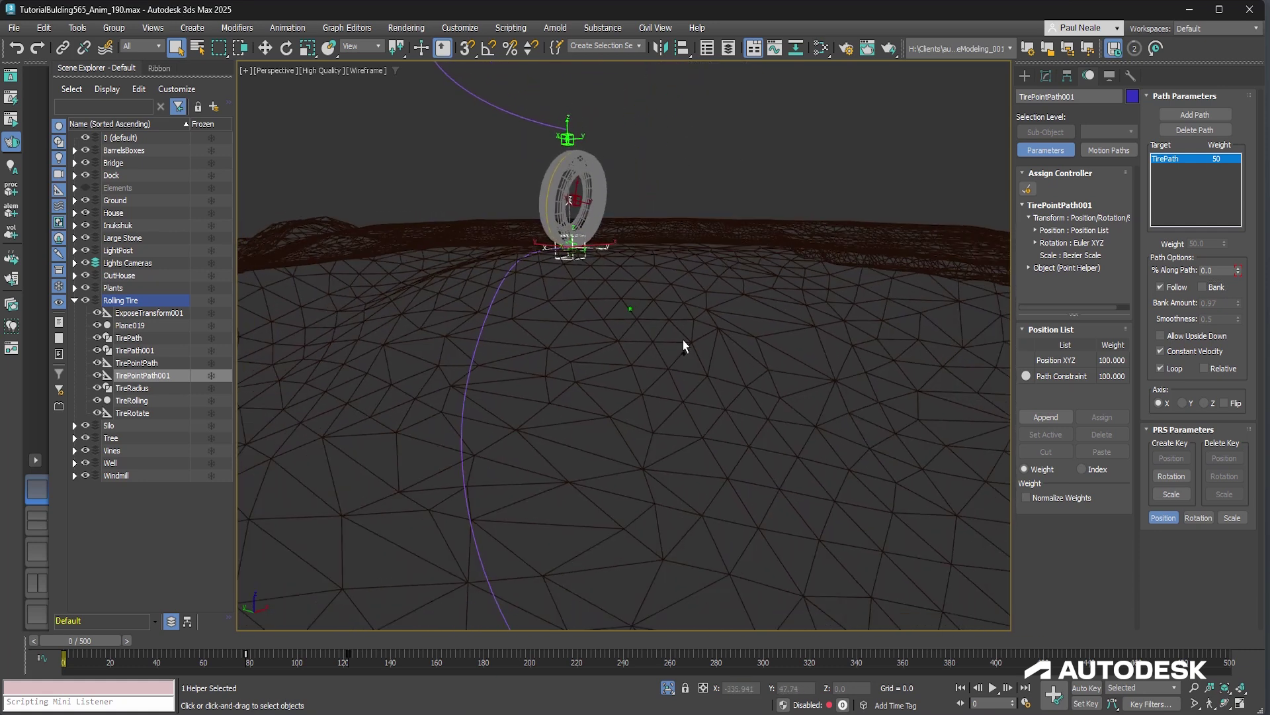
{"action": "middle_click_drag", "start_coordinate": [562, 374], "coordinate": [557, 419], "text": "alt"}
{"action": "middle_click_drag", "start_coordinate": [557, 419], "coordinate": [537, 397]}
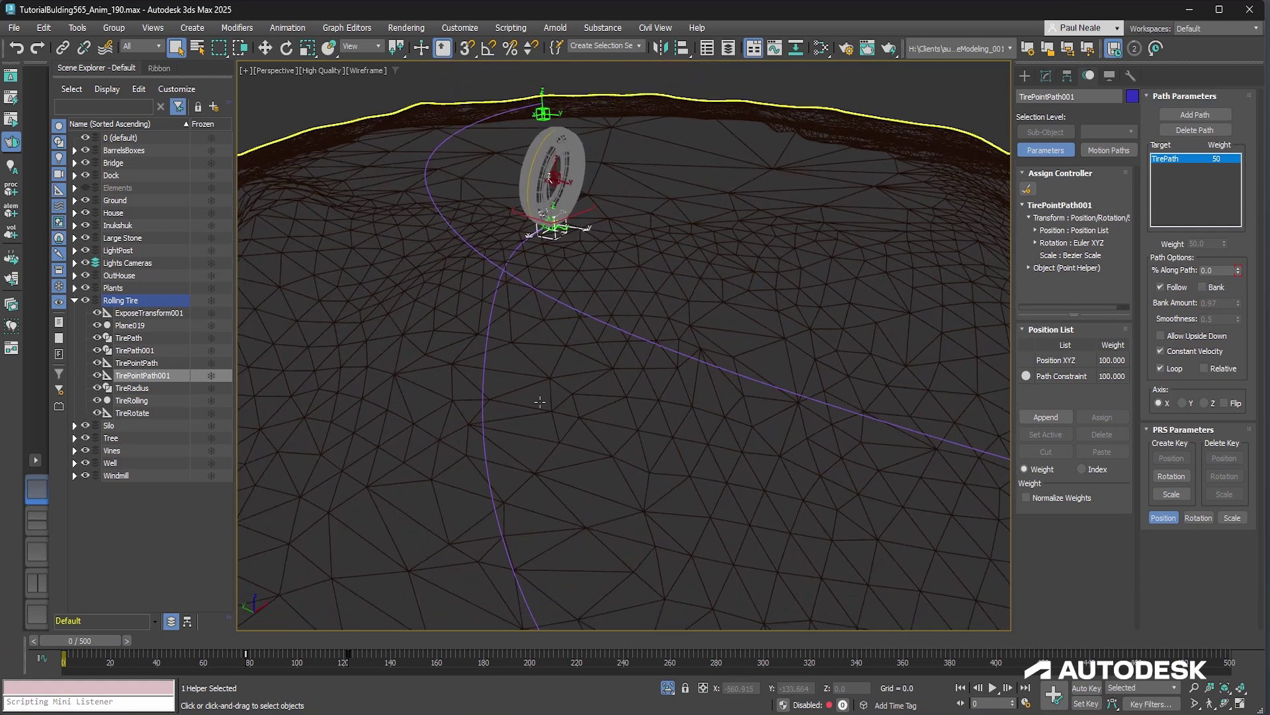
{"action": "left_click_drag", "start_coordinate": [97, 637], "coordinate": [151, 642]}
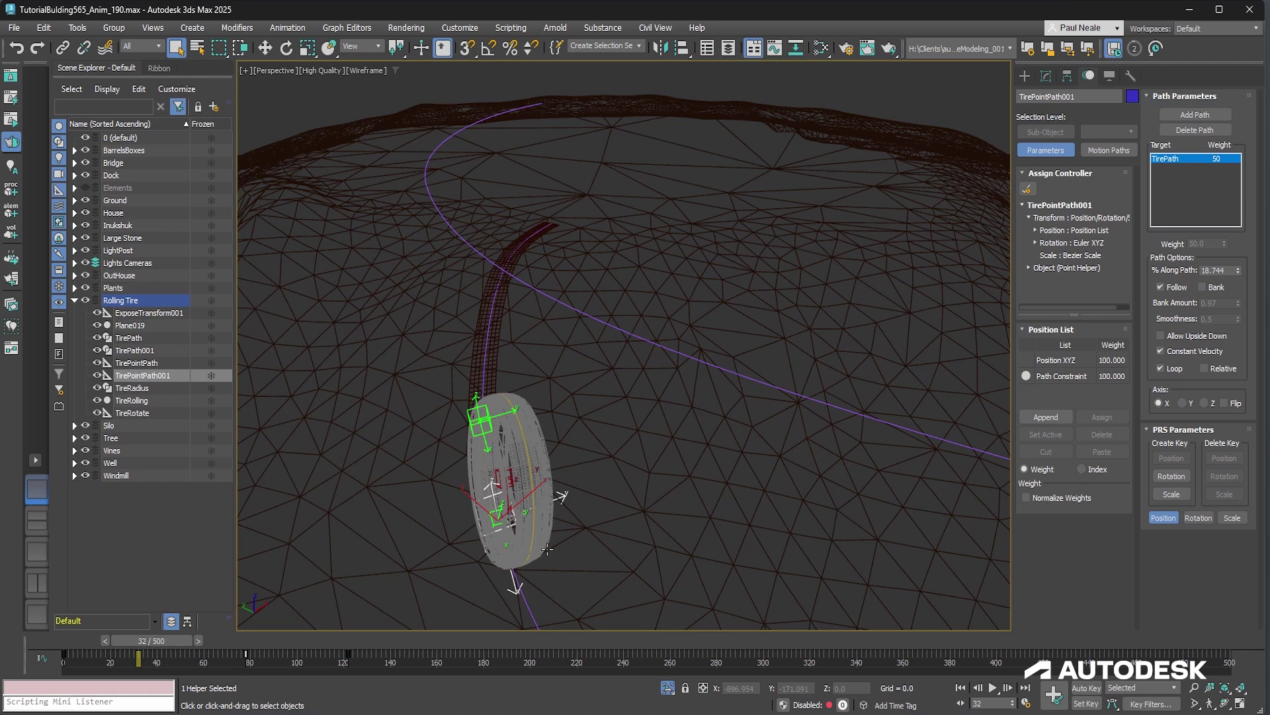
{"action": "middle_click_drag", "start_coordinate": [547, 548], "coordinate": [502, 288], "text": "alt"}
{"action": "scroll", "coordinate": [501, 287], "scroll_direction": "up", "scroll_amount": 6}
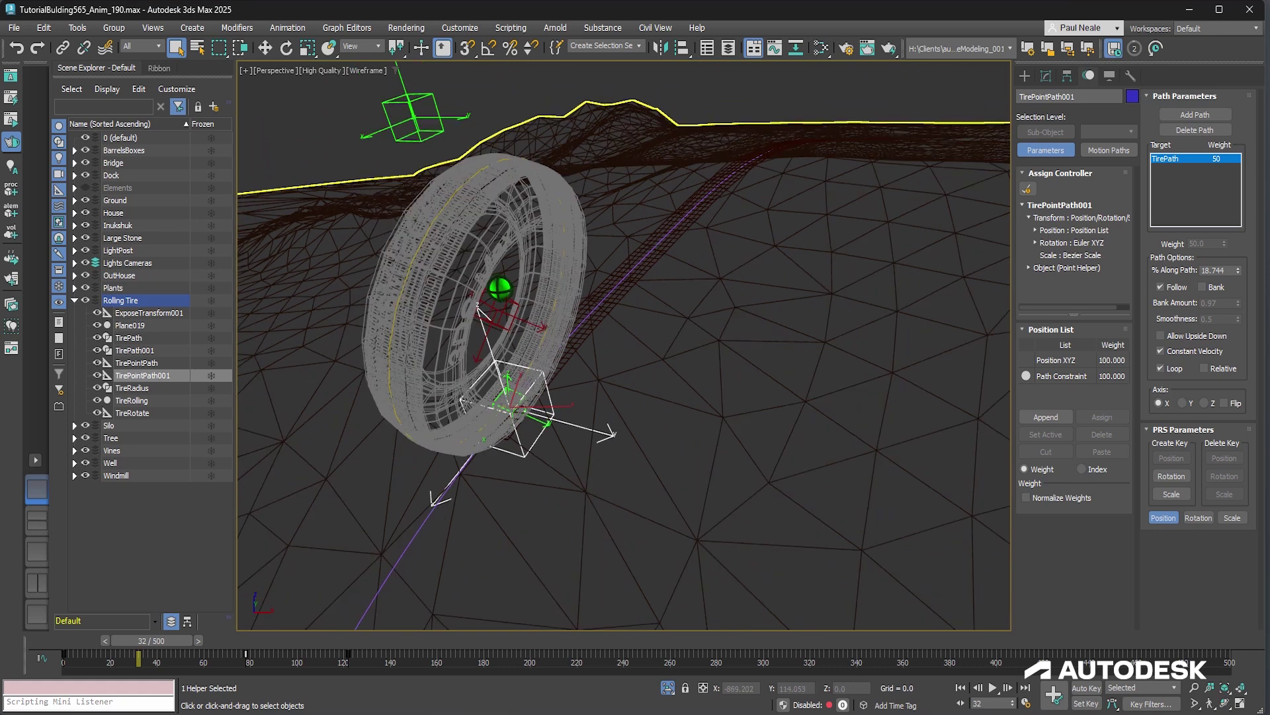
{"action": "mouse_move", "coordinate": [603, 328]}
{"action": "middle_mouse_down", "text": "alt"}
{"action": "mouse_move", "coordinate": [595, 291]}
{"action": "mouse_move", "coordinate": [628, 244]}
{"action": "mouse_move", "coordinate": [611, 333]}
{"action": "middle_mouse_up", "text": "alt"}
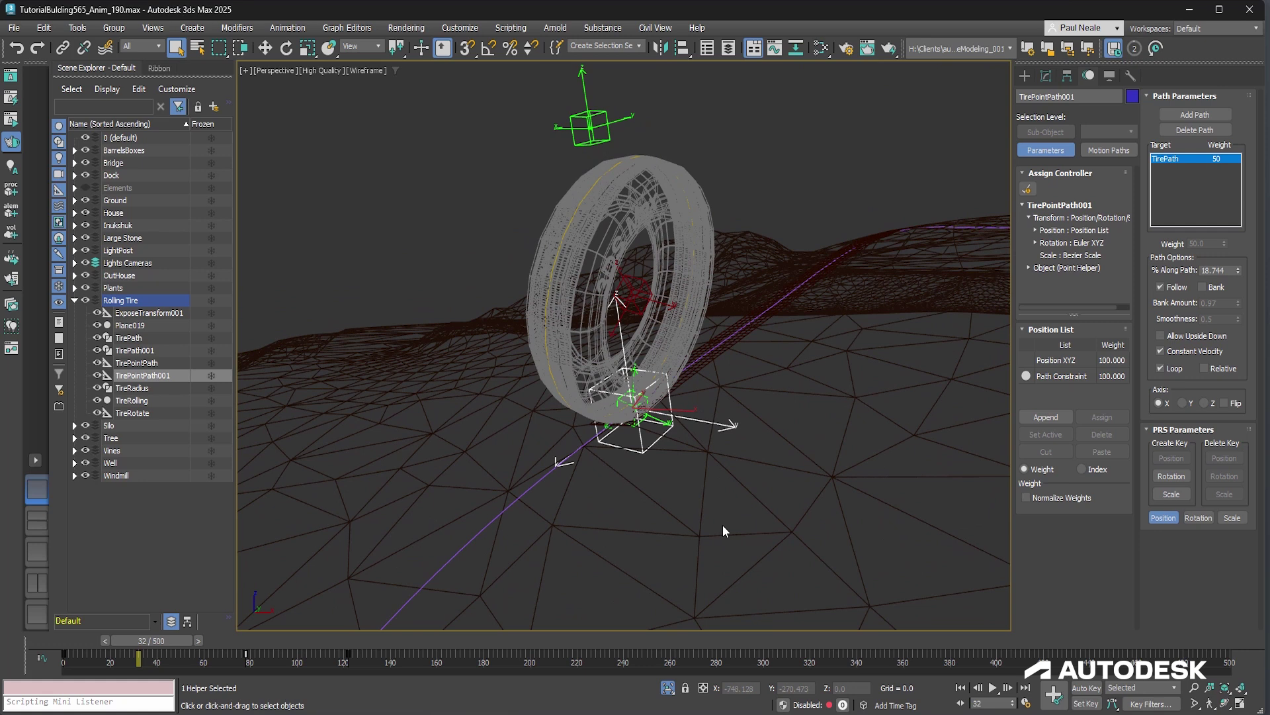
{"action": "middle_click_drag", "start_coordinate": [704, 194], "coordinate": [692, 241], "text": "alt"}
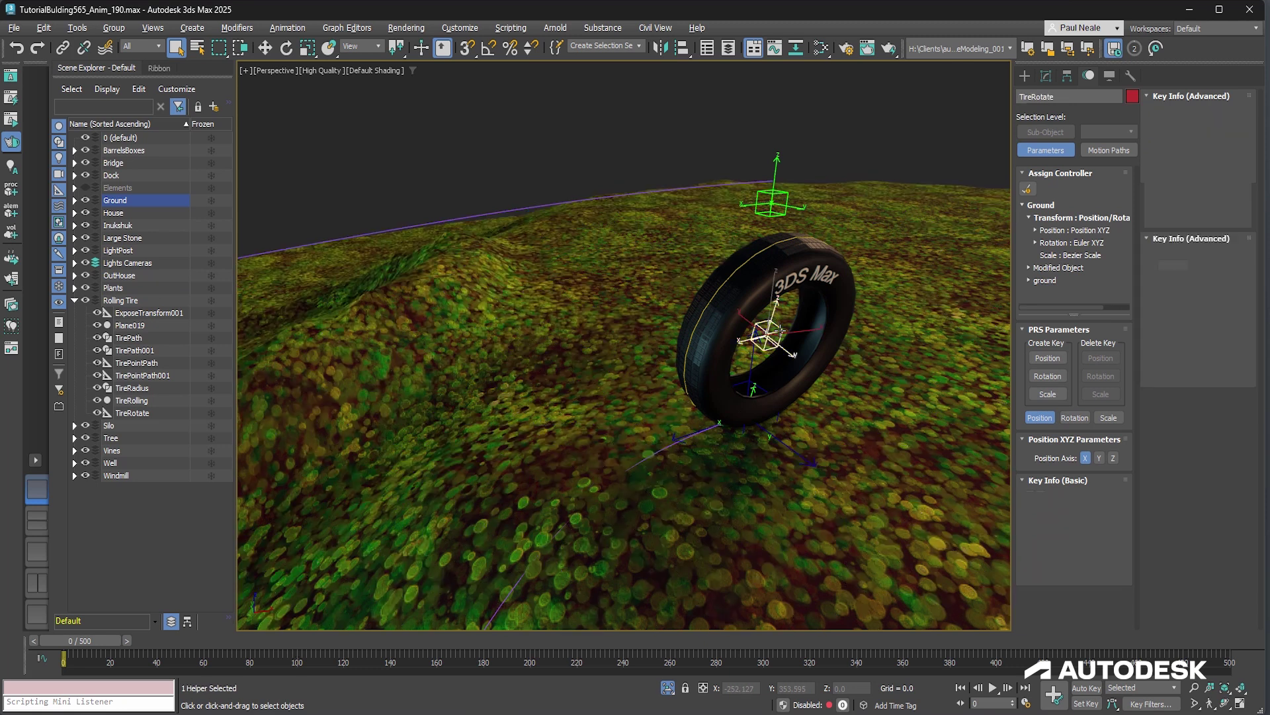
Select TirePath001 and enable its Edit Spline modifier in the stack.
{"action": "middle_click_drag", "start_coordinate": [800, 363], "coordinate": [874, 409], "text": "alt"}
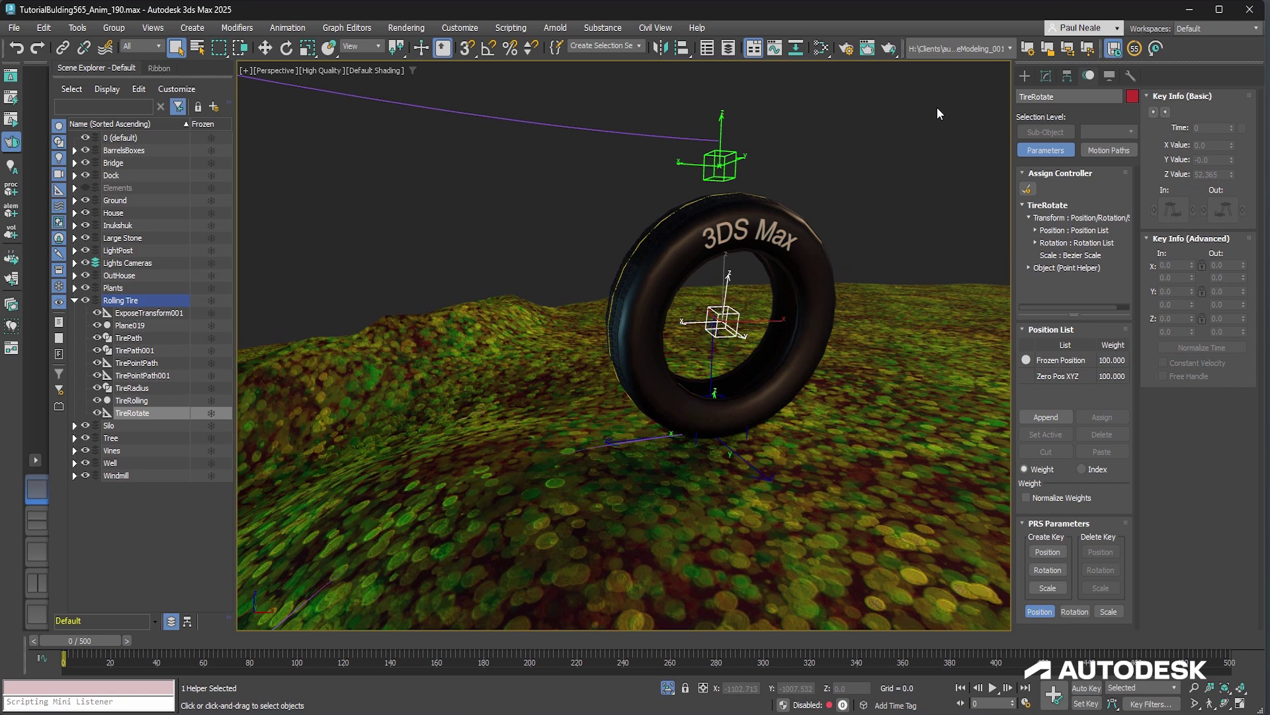
{"action": "left_click", "coordinate": [653, 137]}
{"action": "scroll", "coordinate": [758, 159], "scroll_direction": "down", "scroll_amount": 9}
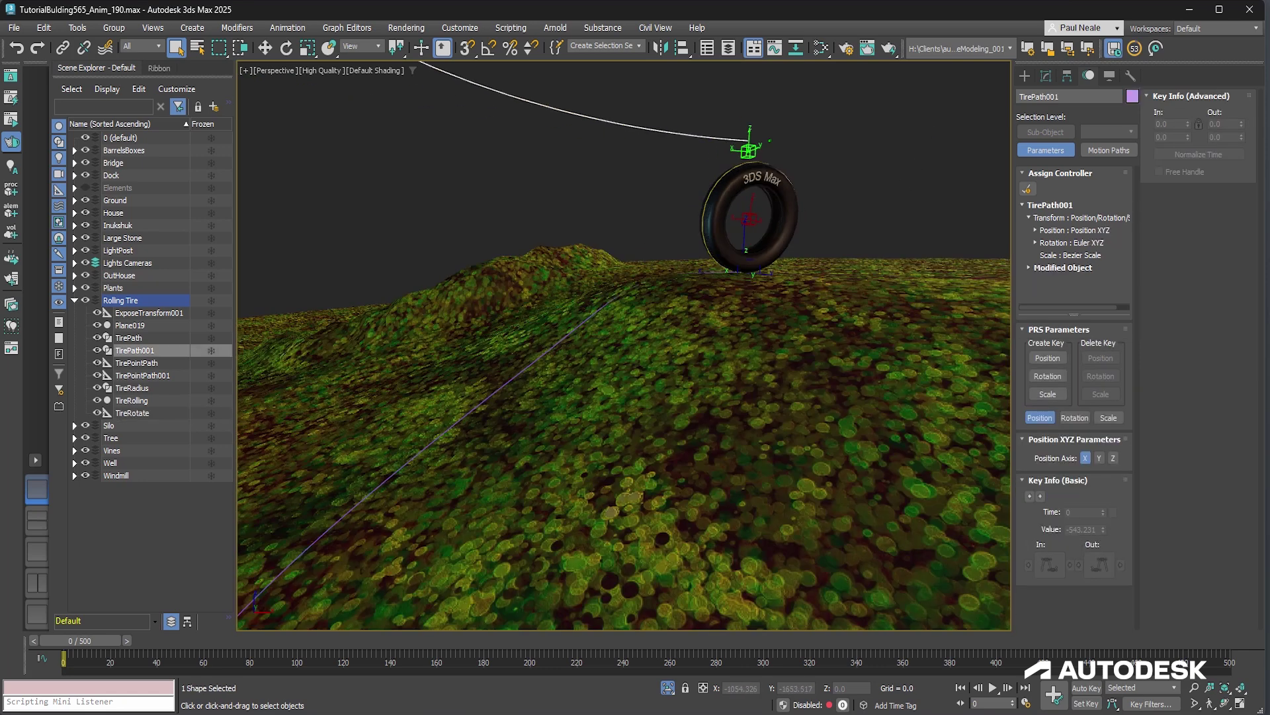
{"action": "middle_click_drag", "start_coordinate": [773, 251], "coordinate": [665, 387], "text": "alt"}
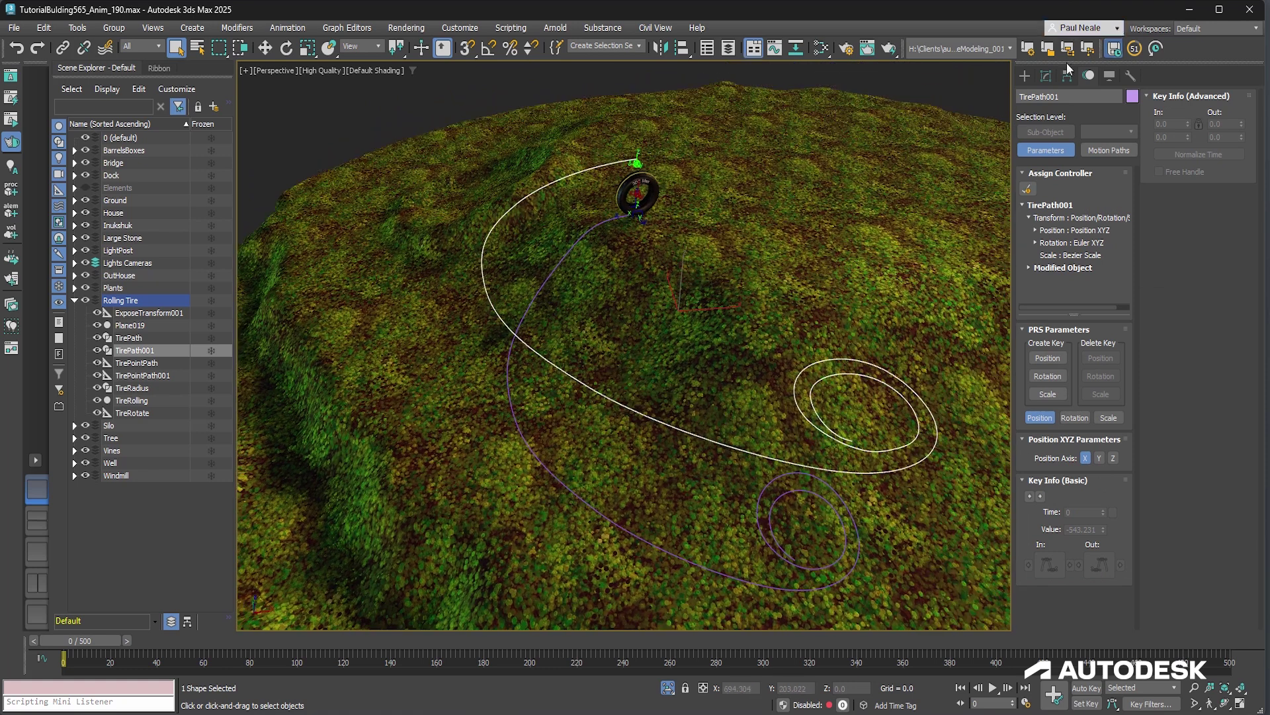
{"action": "left_click", "coordinate": [1046, 76]}
{"action": "left_click", "coordinate": [1026, 144]}
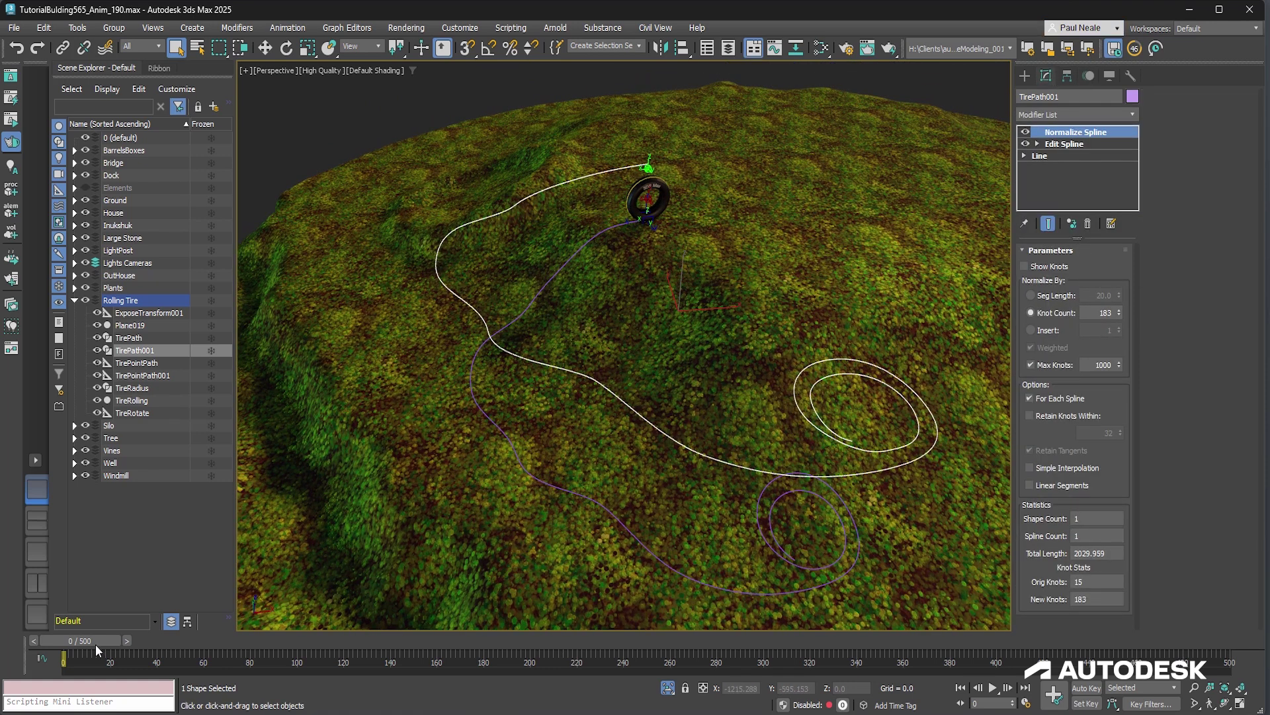
Scrub the animation to watch the tire roll, then select the TireRotate helper.
{"action": "left_click_drag", "start_coordinate": [95, 645], "coordinate": [90, 573]}
{"action": "middle_click_drag", "start_coordinate": [657, 243], "coordinate": [664, 201], "text": "alt"}
{"action": "scroll", "coordinate": [664, 200], "scroll_direction": "up", "scroll_amount": 5}
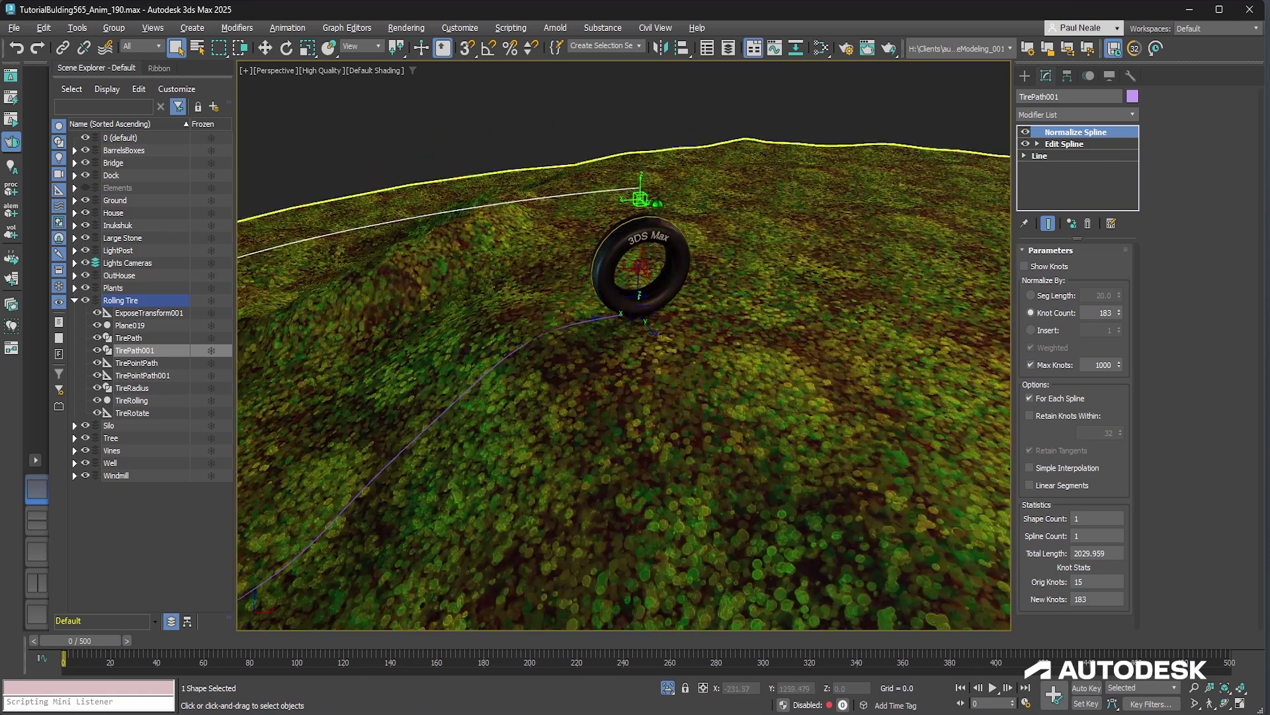
{"action": "left_click", "coordinate": [692, 306]}
{"action": "middle_click_drag", "start_coordinate": [653, 329], "coordinate": [644, 300], "text": "alt"}
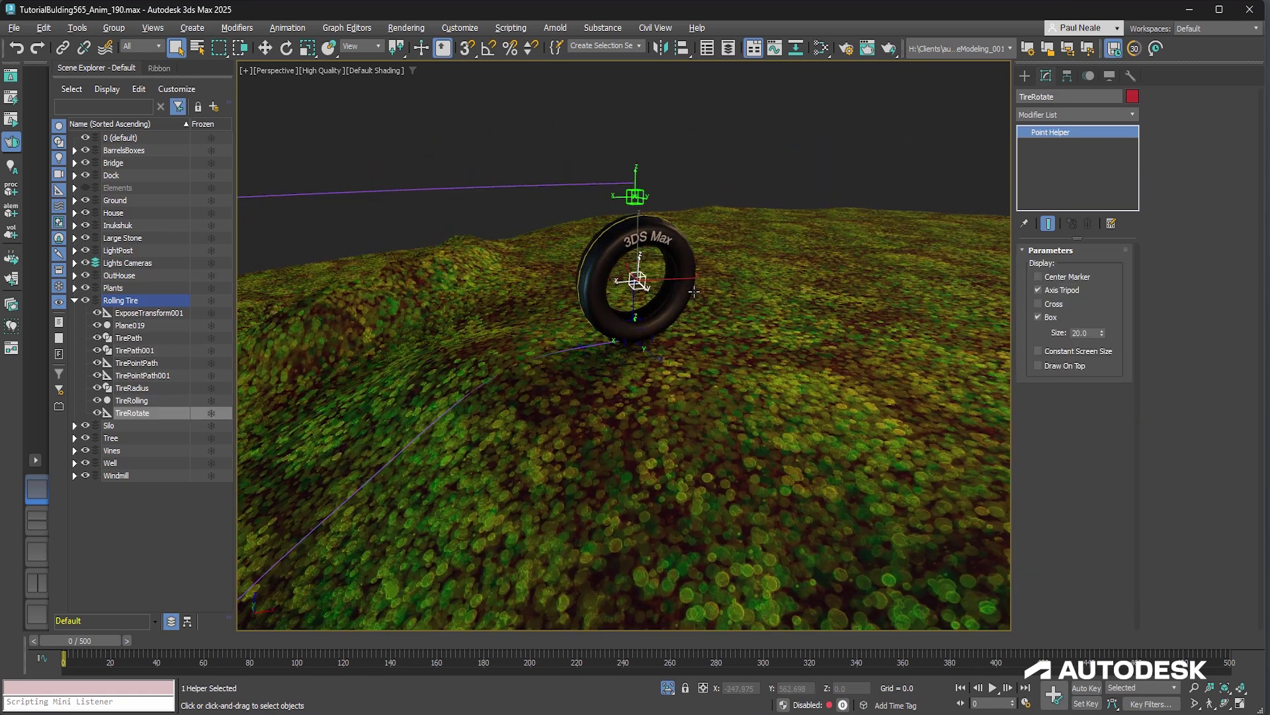
{"action": "scroll", "coordinate": [643, 300], "scroll_direction": "up", "scroll_amount": 3}
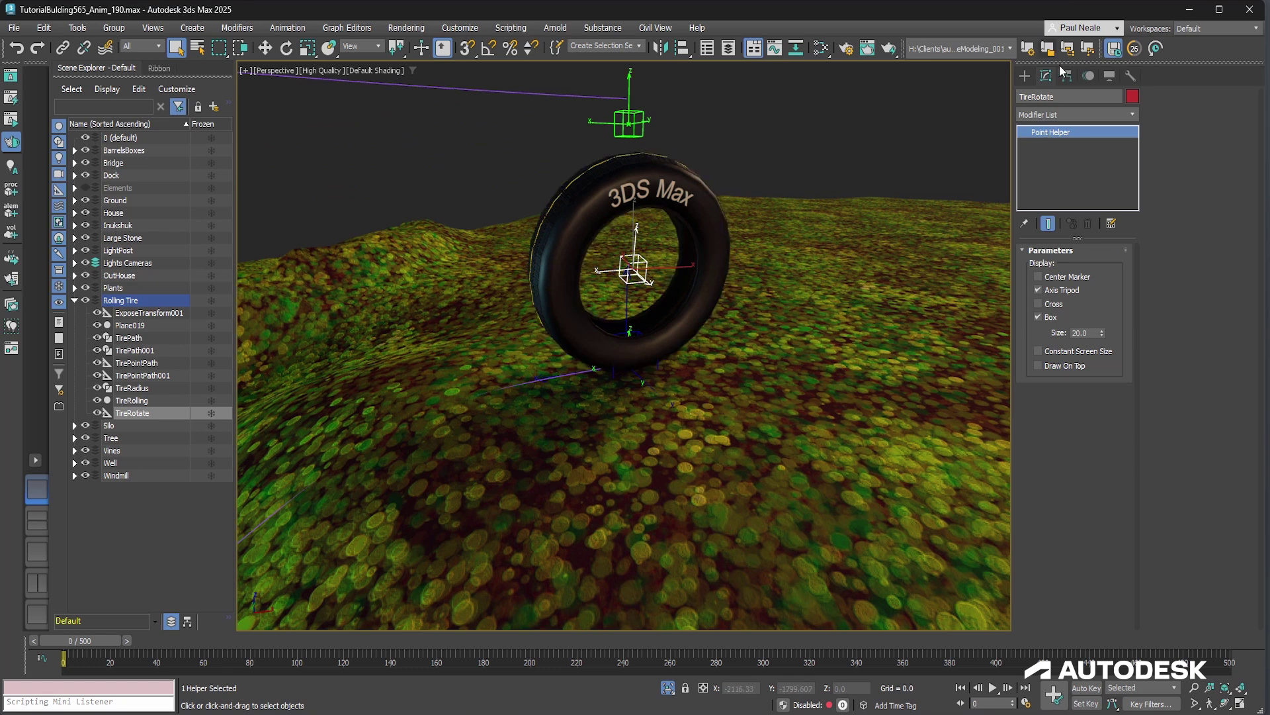
In TireRotate's Motion panel, expand Rotation List > Zero Euler XYZ and open the Y Rotation Float Script.
{"action": "left_click", "coordinate": [1089, 75]}
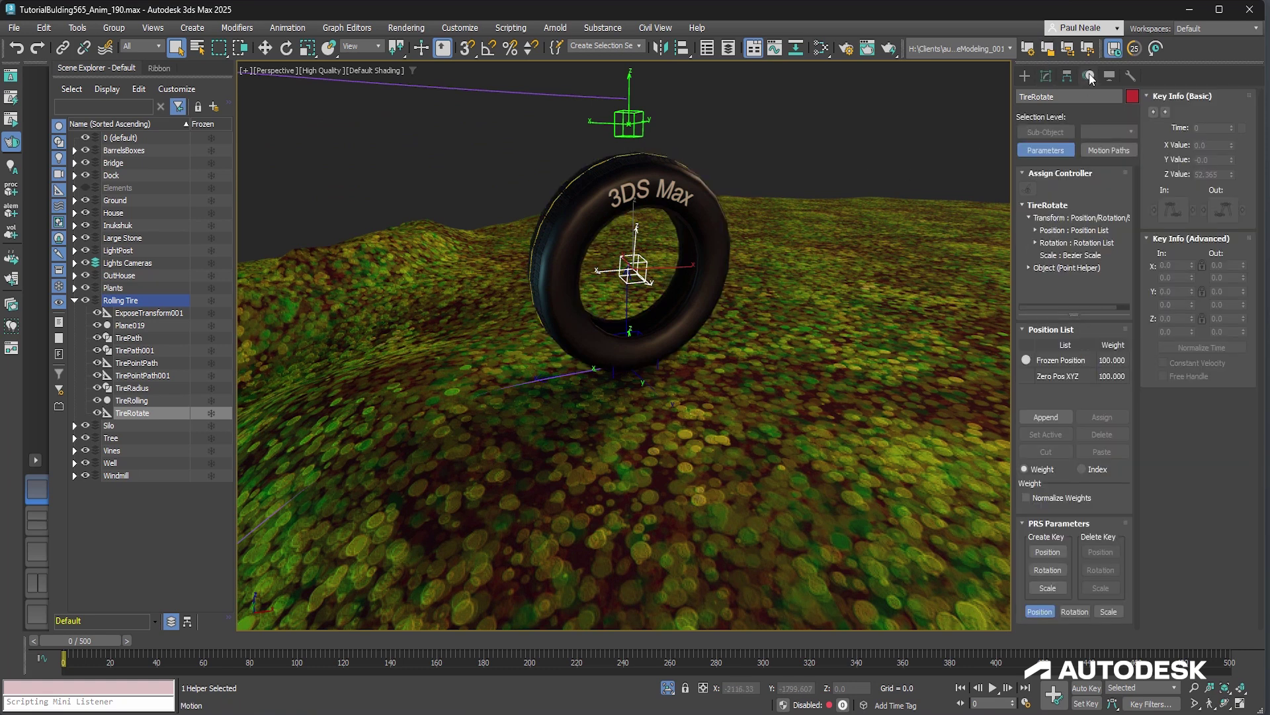
{"action": "left_click", "coordinate": [1036, 243]}
{"action": "left_click", "coordinate": [1042, 268]}
{"action": "left_click_drag", "start_coordinate": [1030, 271], "coordinate": [1019, 246]}
{"action": "scroll", "coordinate": [1019, 246], "scroll_direction": "down", "scroll_amount": 1}
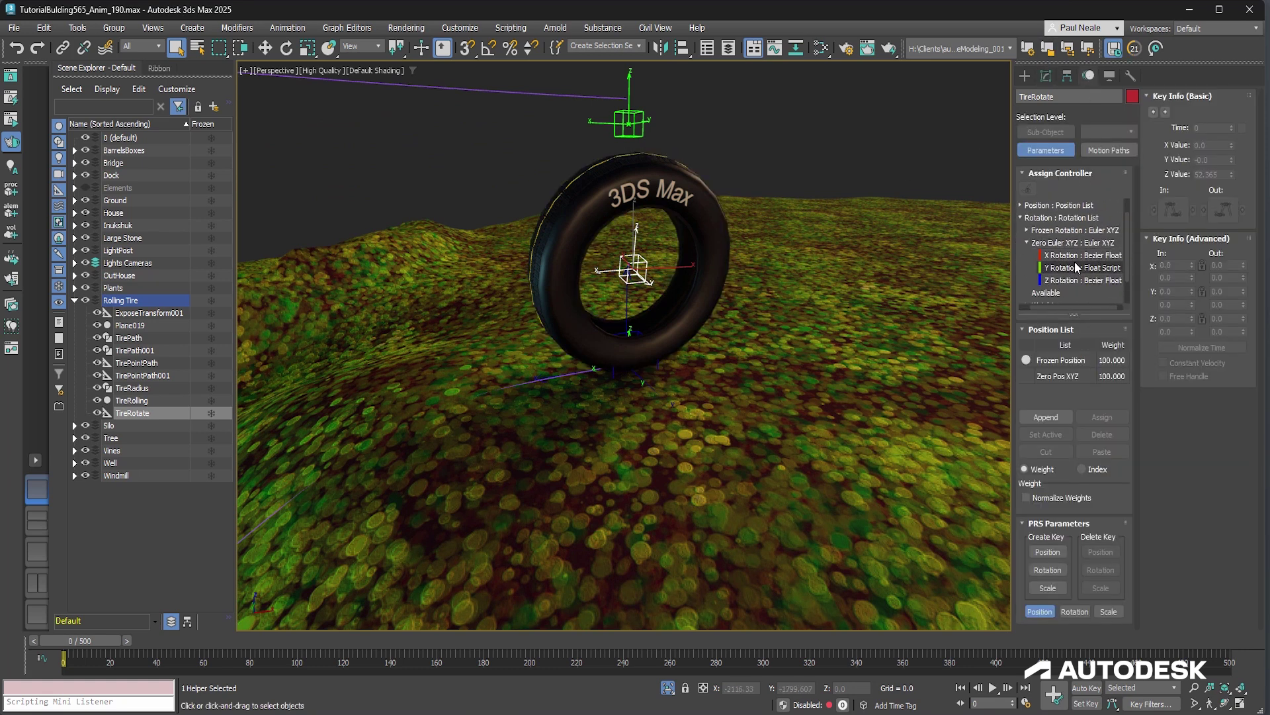
{"action": "right_click", "coordinate": [678, 306]}
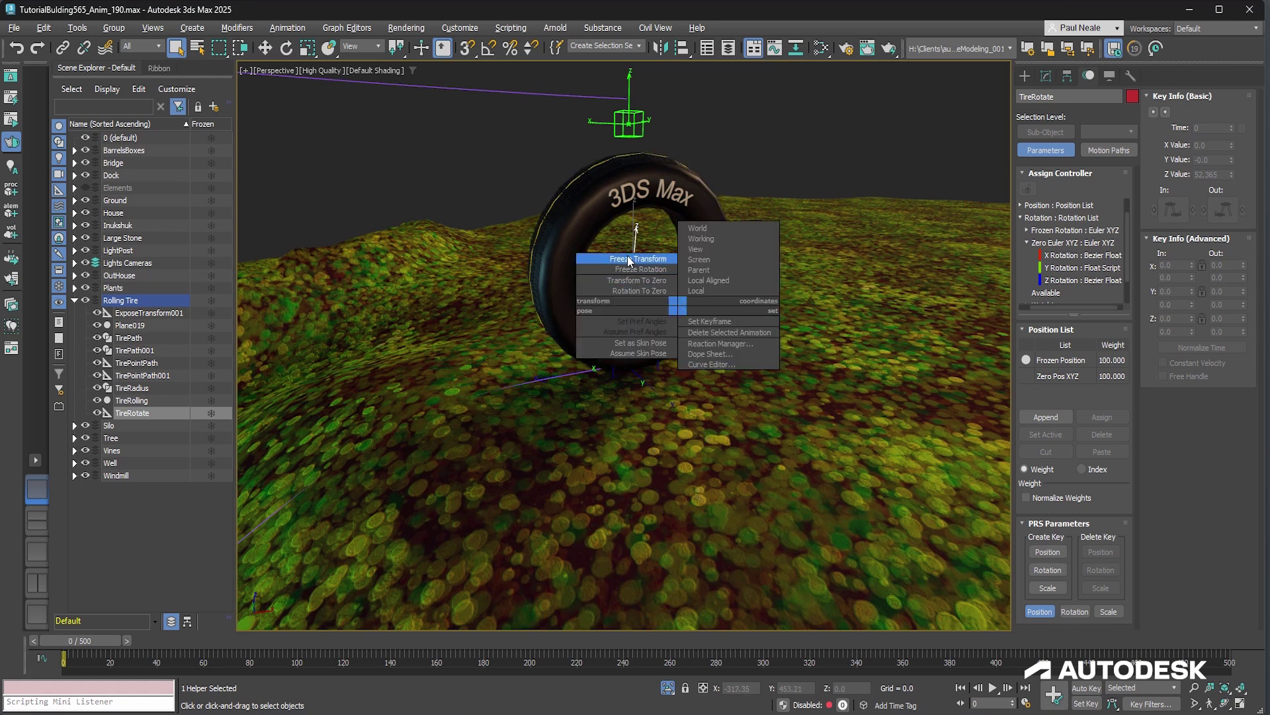
{"action": "left_click", "coordinate": [939, 119]}
{"action": "left_click", "coordinate": [1074, 271]}
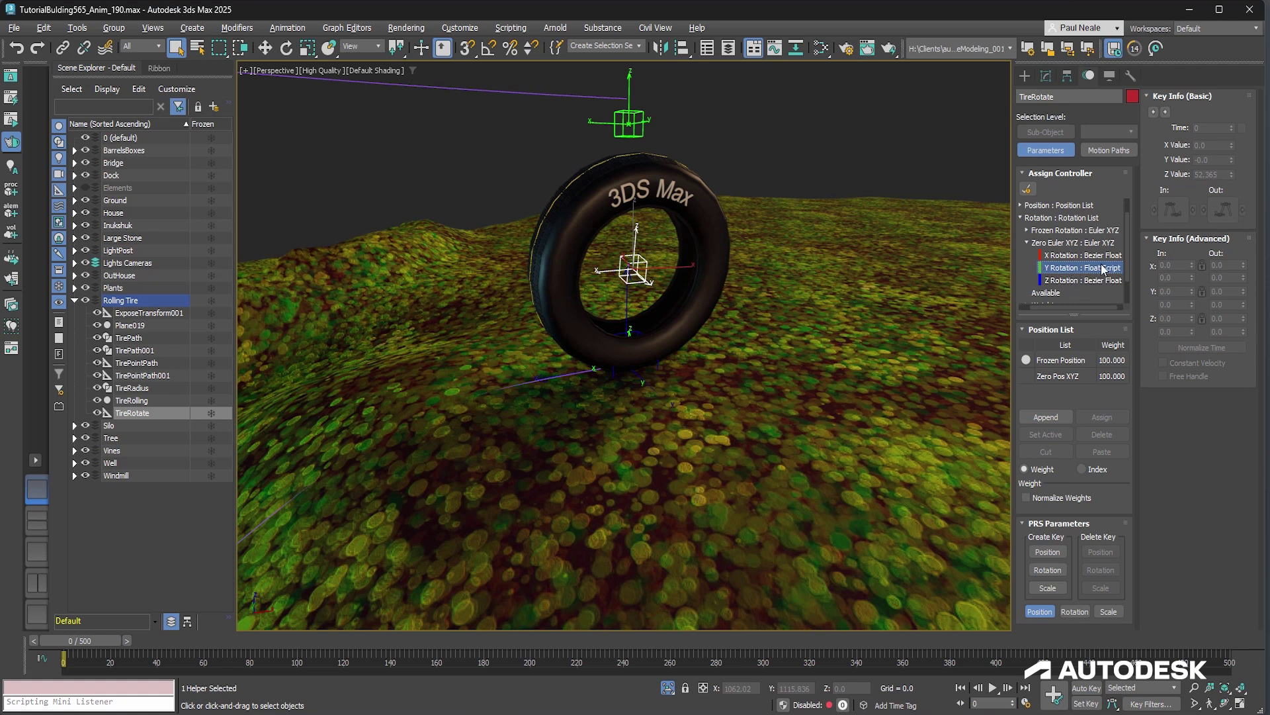
{"action": "mouse_move", "coordinate": [632, 268]}
{"action": "middle_mouse_down", "text": "alt"}
{"action": "mouse_move", "coordinate": [656, 289]}
{"action": "mouse_move", "coordinate": [641, 273]}
{"action": "middle_mouse_up", "text": "alt"}
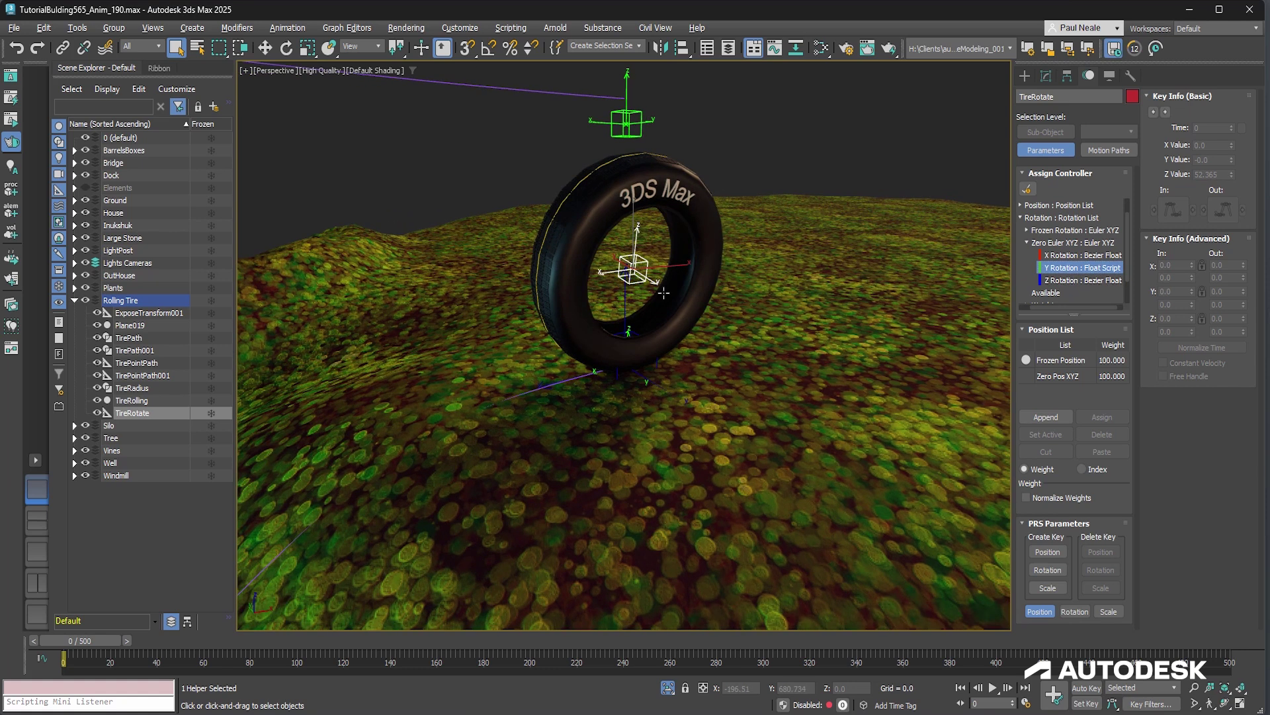
{"action": "double_click", "coordinate": [1063, 275]}
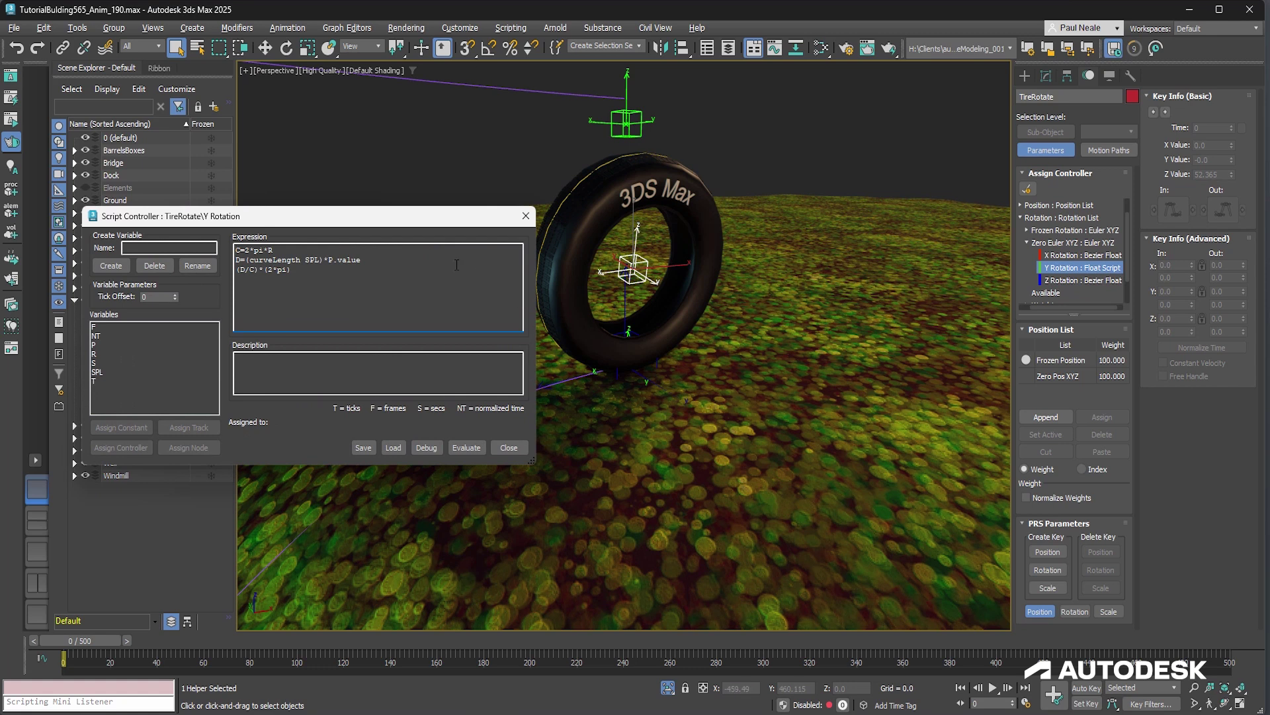
{"action": "middle_click_drag", "start_coordinate": [692, 285], "coordinate": [796, 298]}
{"action": "middle_click_drag", "start_coordinate": [796, 297], "coordinate": [704, 308], "text": "alt"}
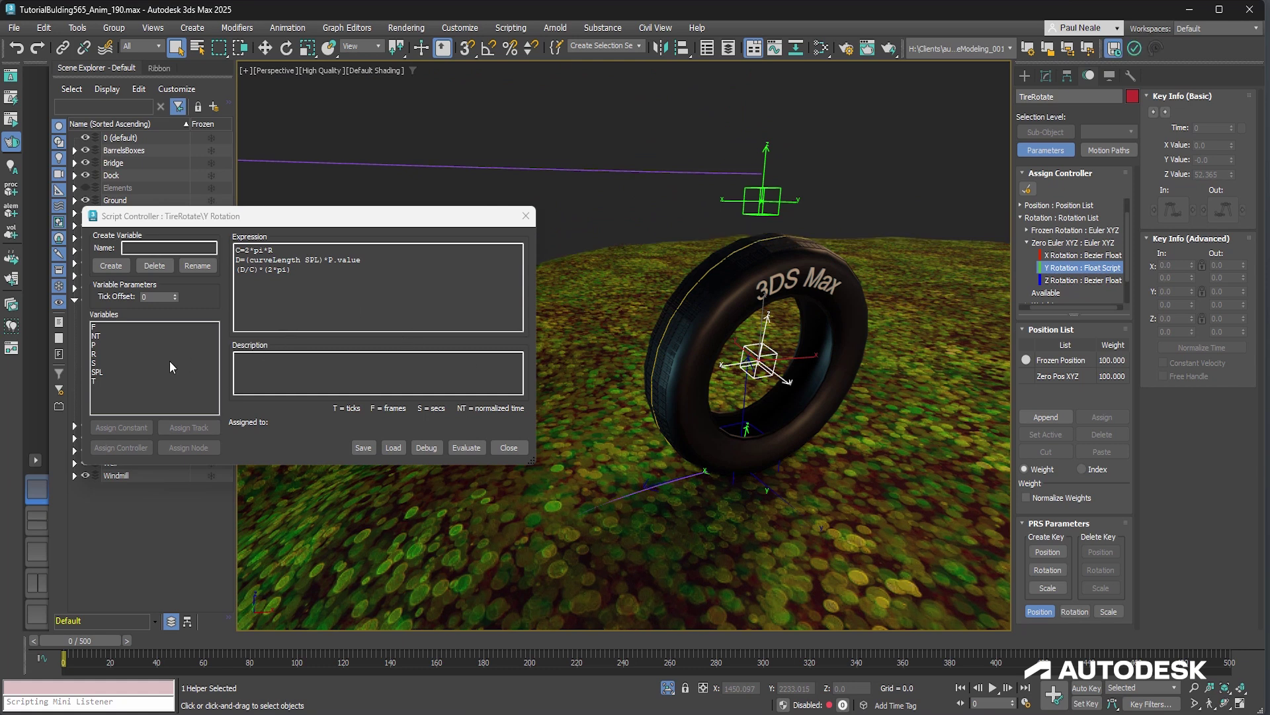
{"action": "left_click", "coordinate": [100, 372]}
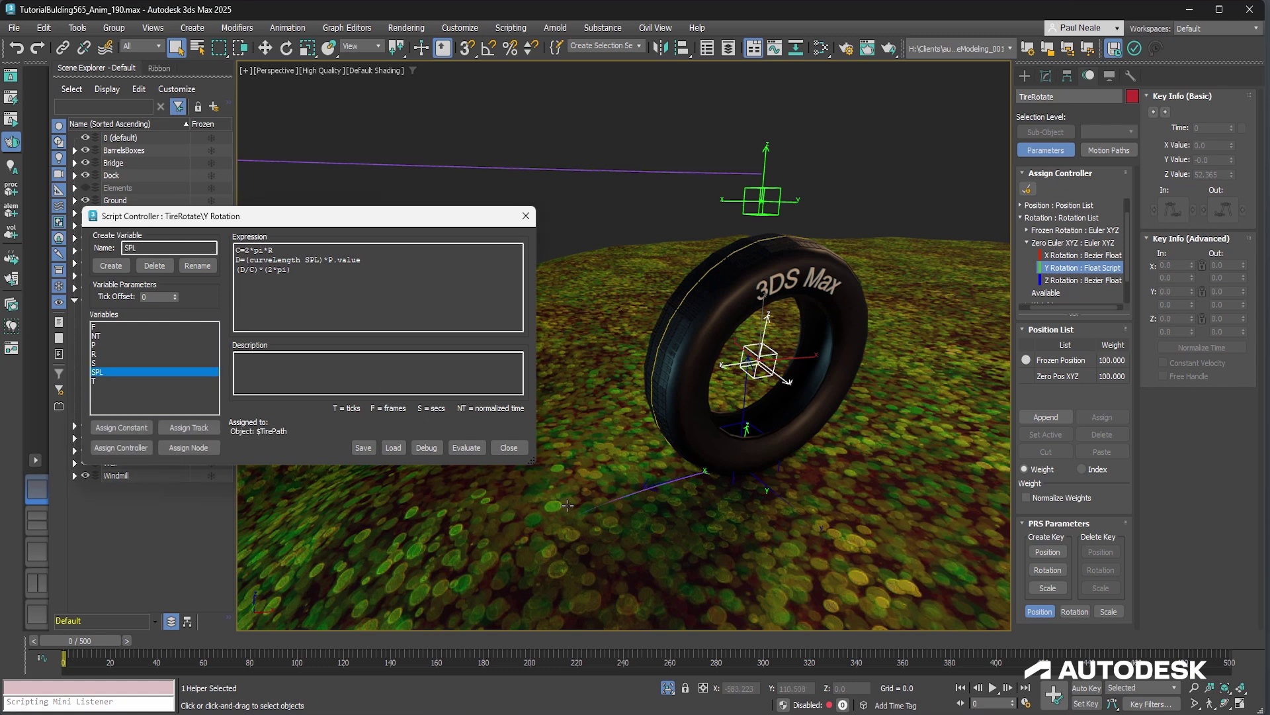
{"action": "middle_click_drag", "start_coordinate": [654, 366], "coordinate": [709, 334]}
{"action": "scroll", "coordinate": [708, 335], "scroll_direction": "down", "scroll_amount": 3}
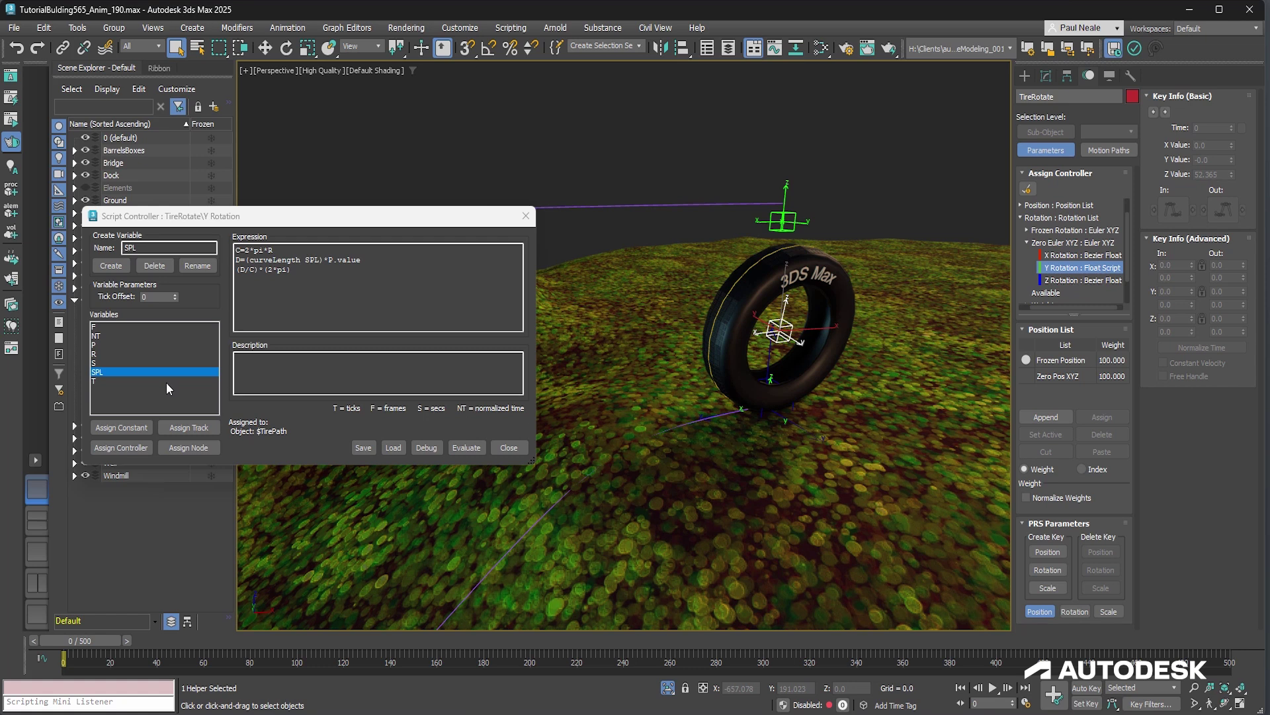
{"action": "left_click", "coordinate": [107, 373]}
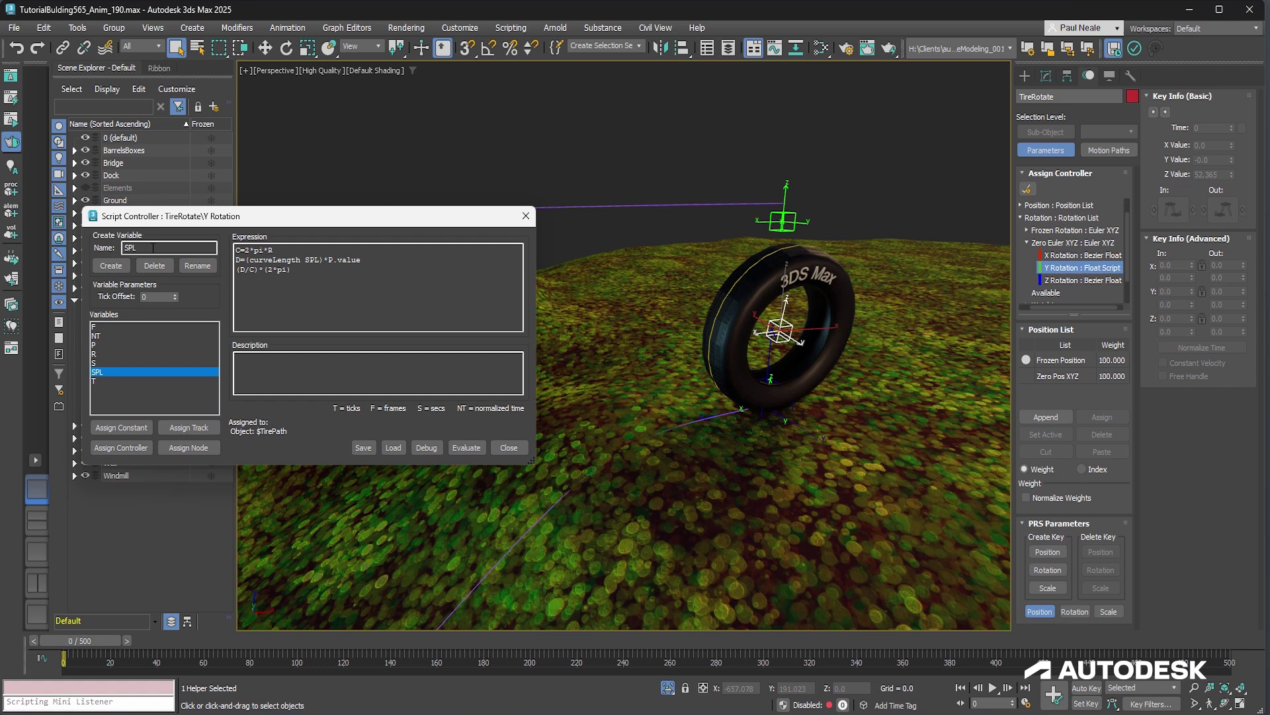
{"action": "left_click", "coordinate": [191, 447]}
{"action": "scroll", "coordinate": [181, 346], "scroll_direction": "down", "scroll_amount": 2}
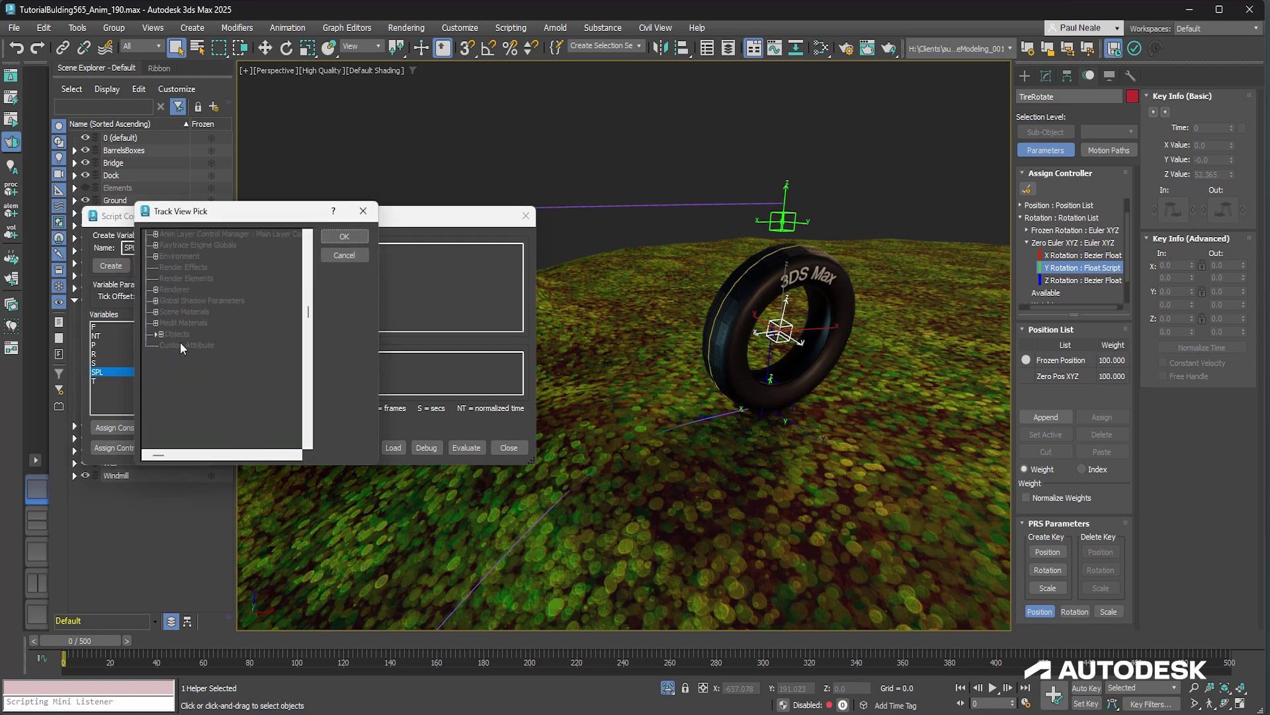
{"action": "left_click", "coordinate": [159, 335]}
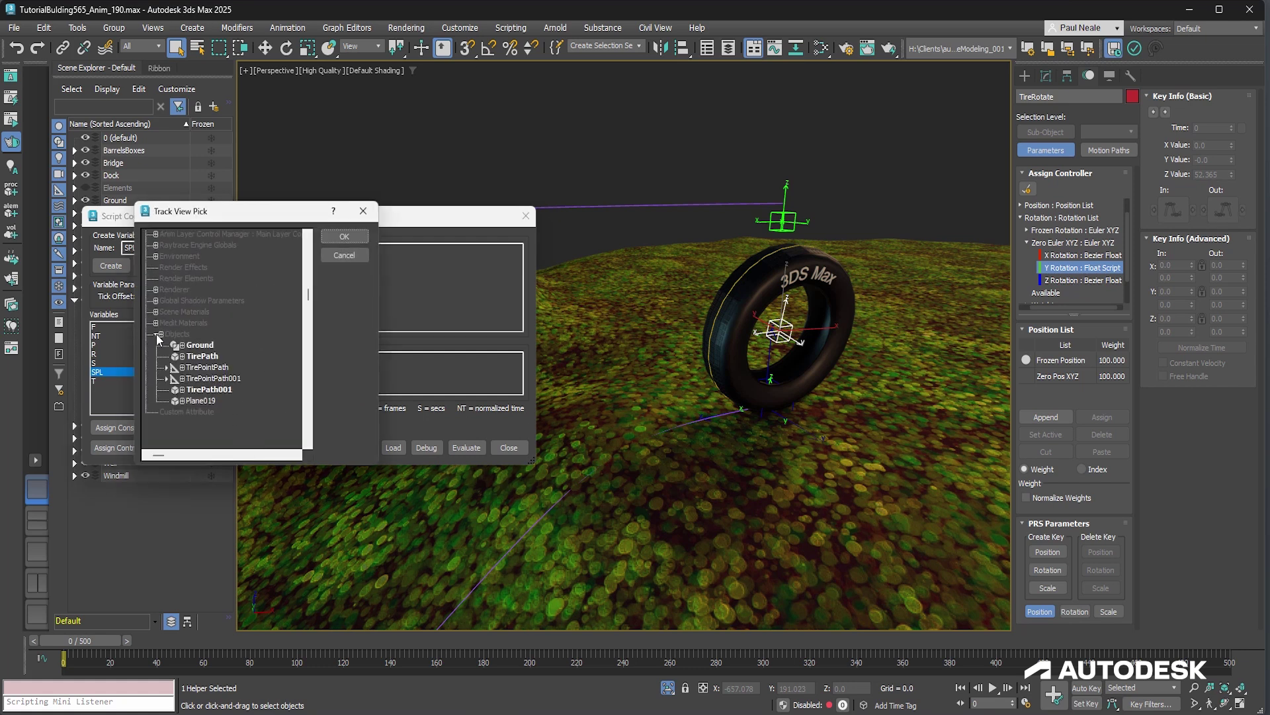
{"action": "left_click", "coordinate": [226, 392]}
{"action": "left_click", "coordinate": [344, 238]}
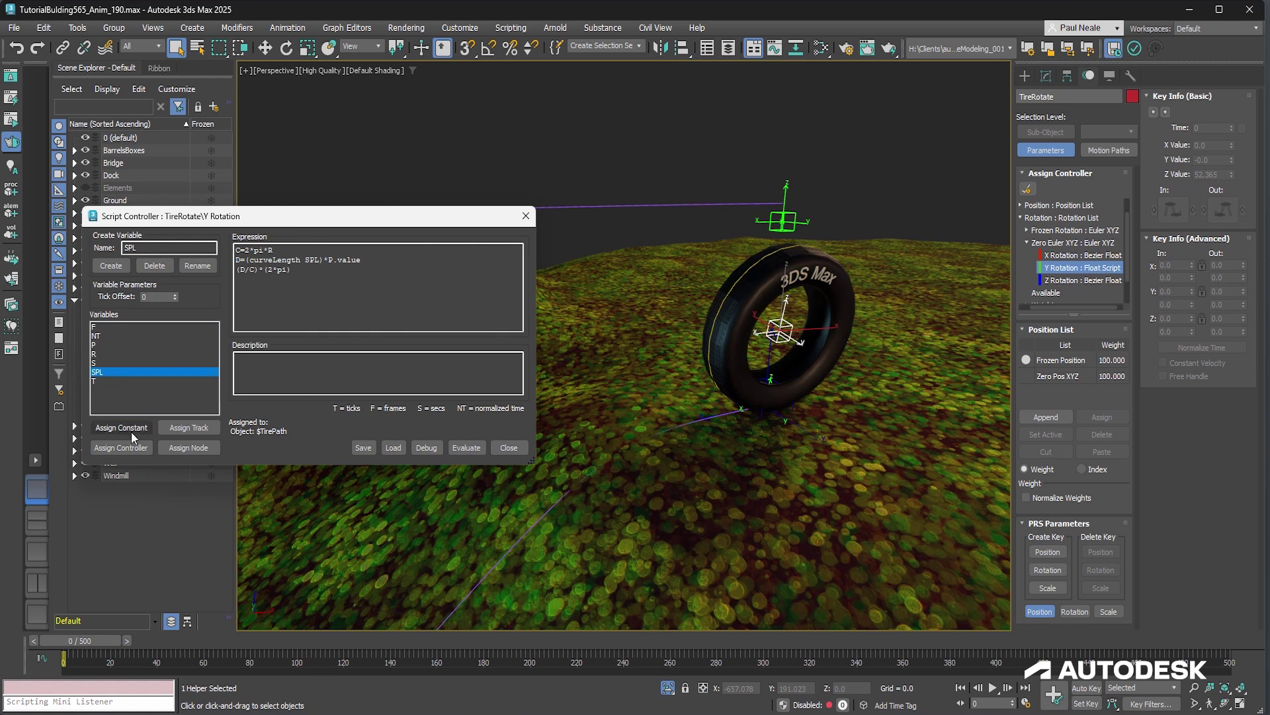
{"action": "left_click", "coordinate": [688, 422]}
{"action": "double_click", "coordinate": [1066, 97]}
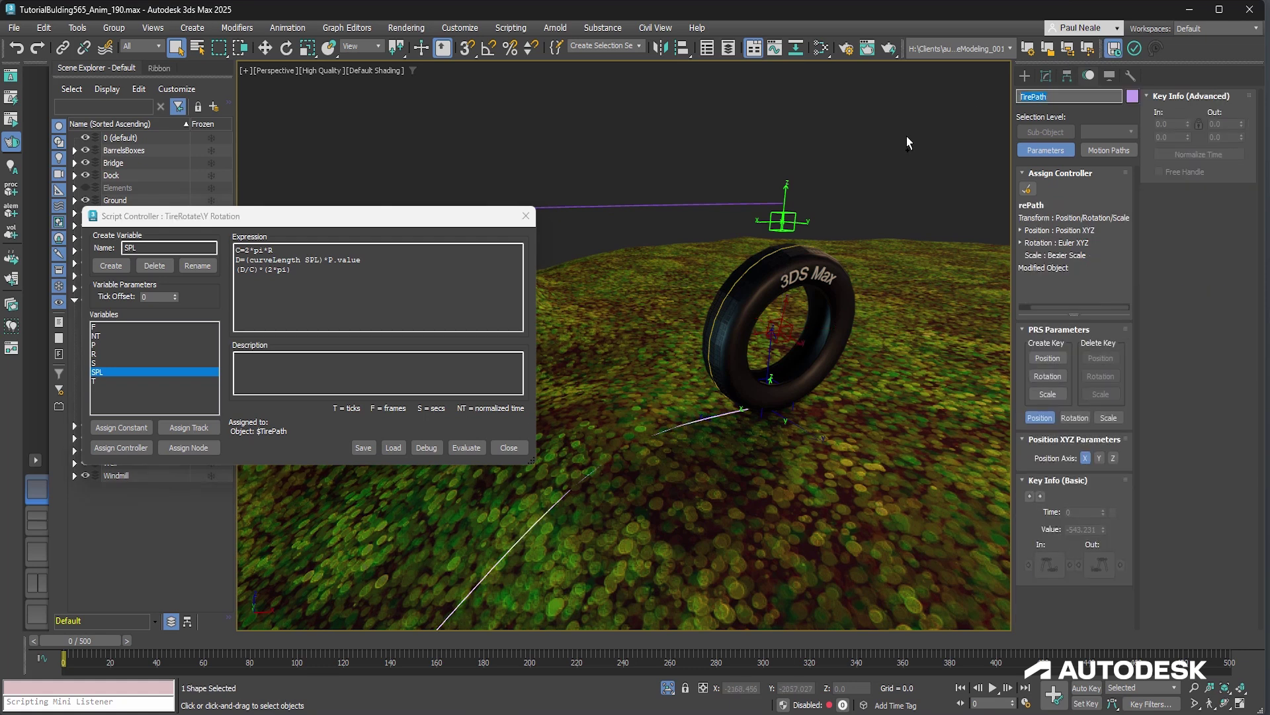
{"action": "left_click", "coordinate": [121, 428]}
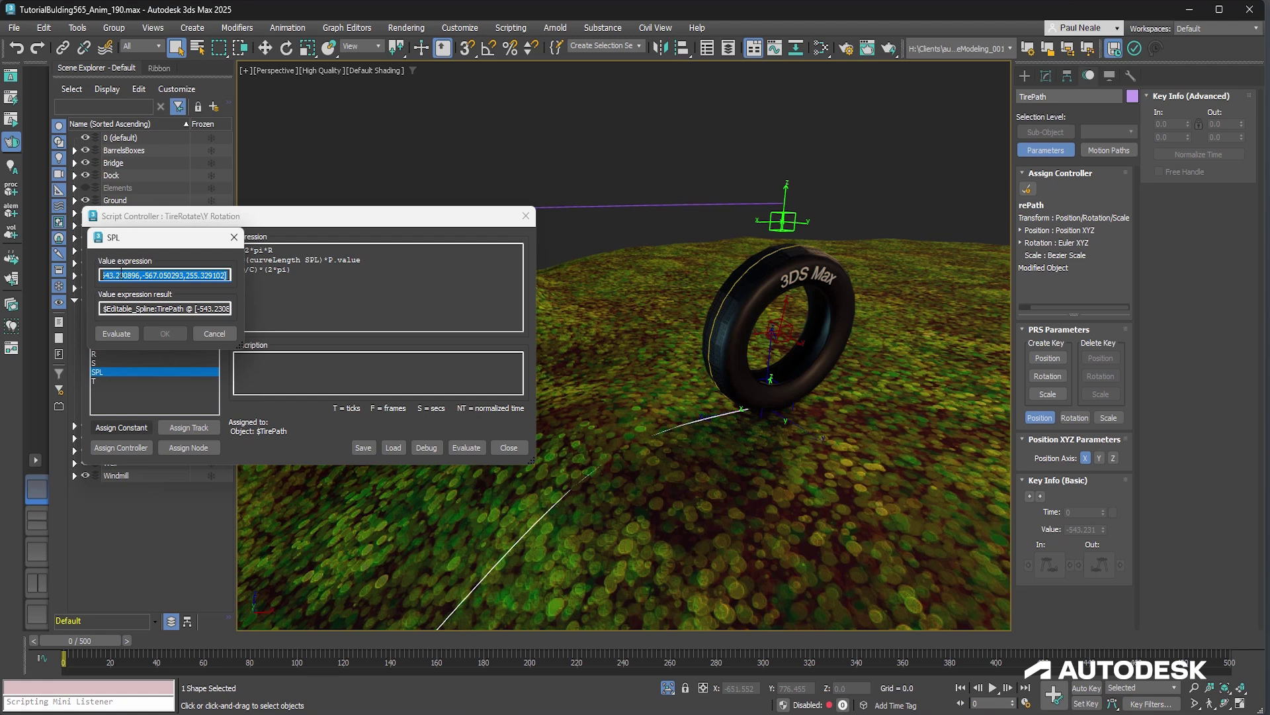
{"action": "type", "text": "$"}
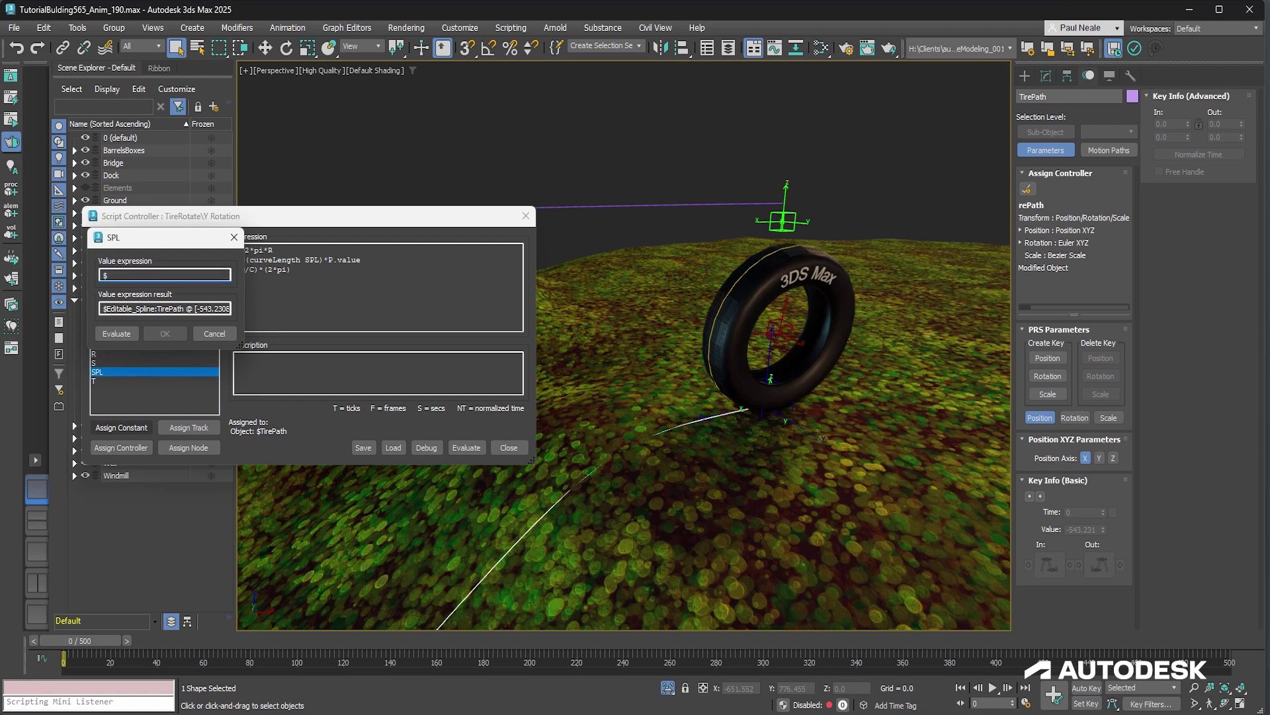
{"action": "type", "text": "TirePath"}
{"action": "left_click", "coordinate": [117, 334]}
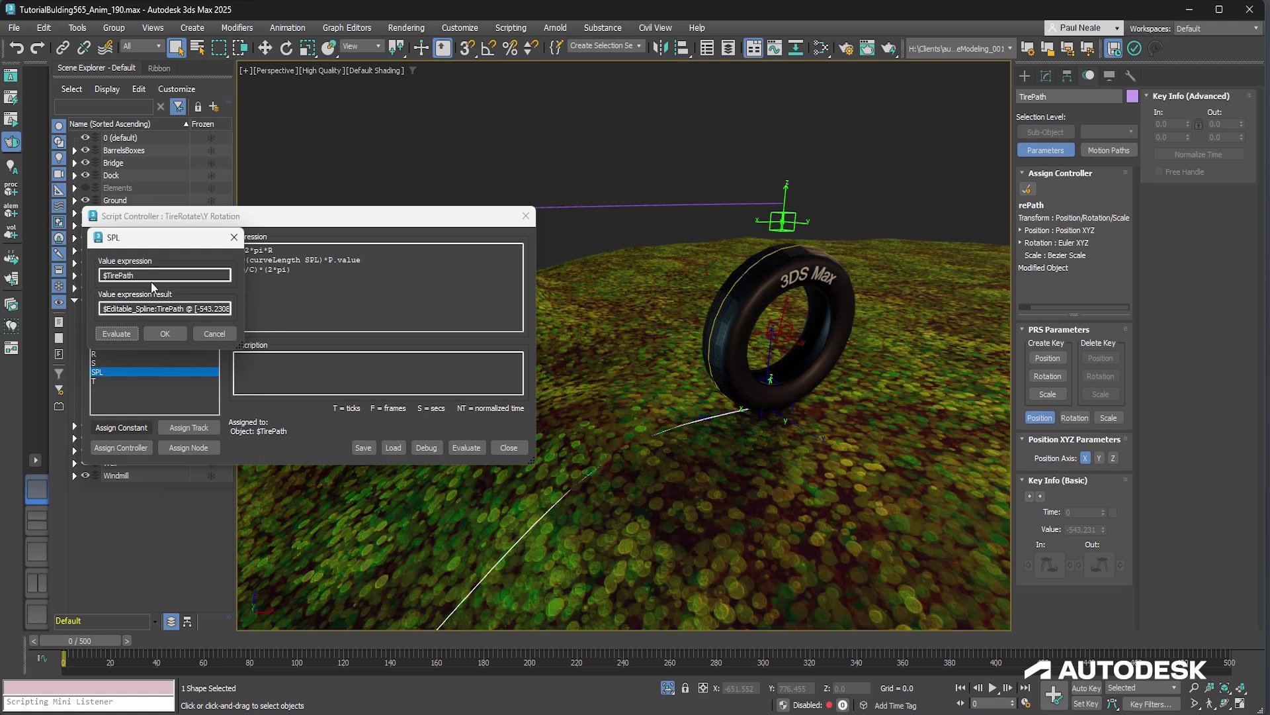
{"action": "left_click", "coordinate": [155, 278]}
{"action": "left_click", "coordinate": [225, 335]}
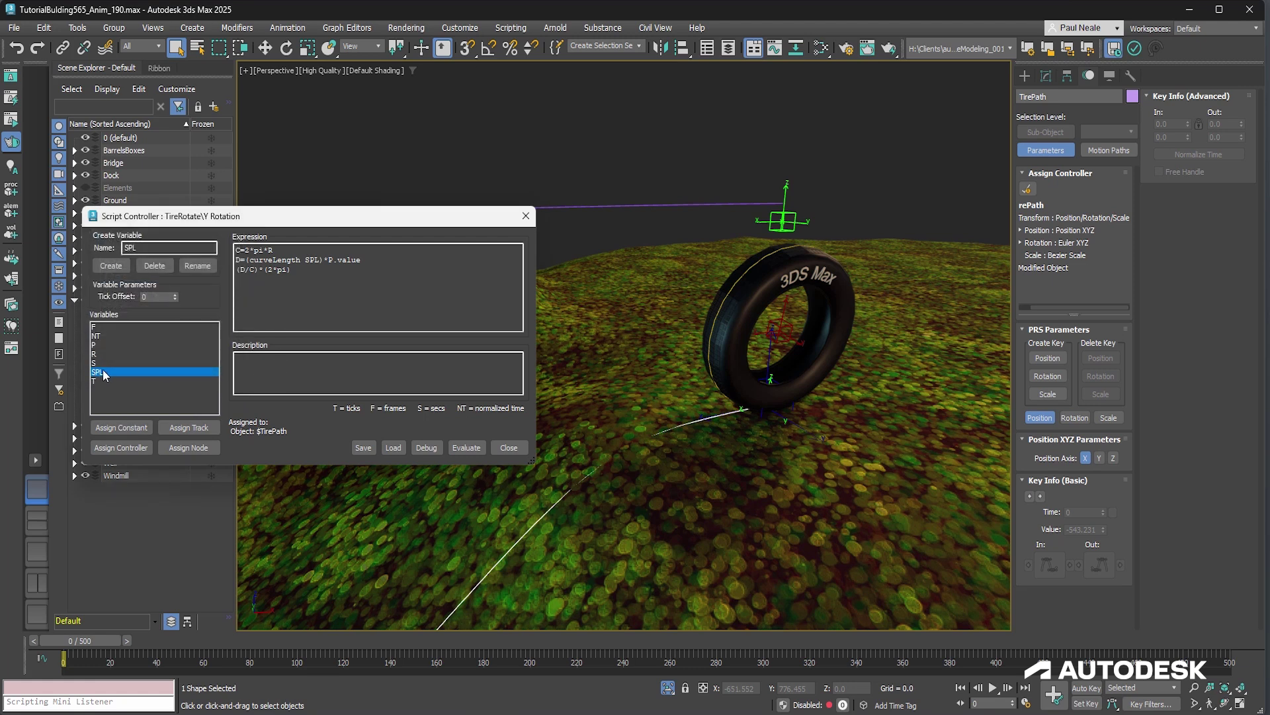
{"action": "left_click_drag", "start_coordinate": [321, 259], "coordinate": [250, 259]}
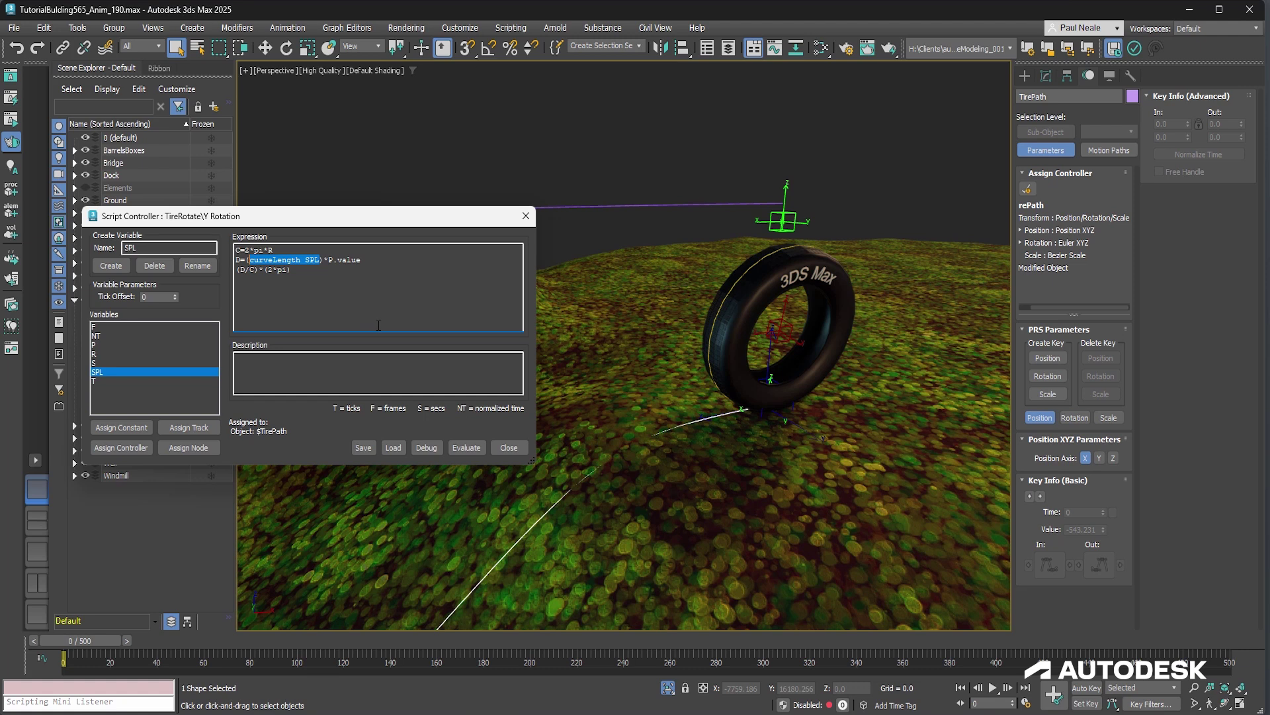
{"action": "left_click", "coordinate": [96, 345]}
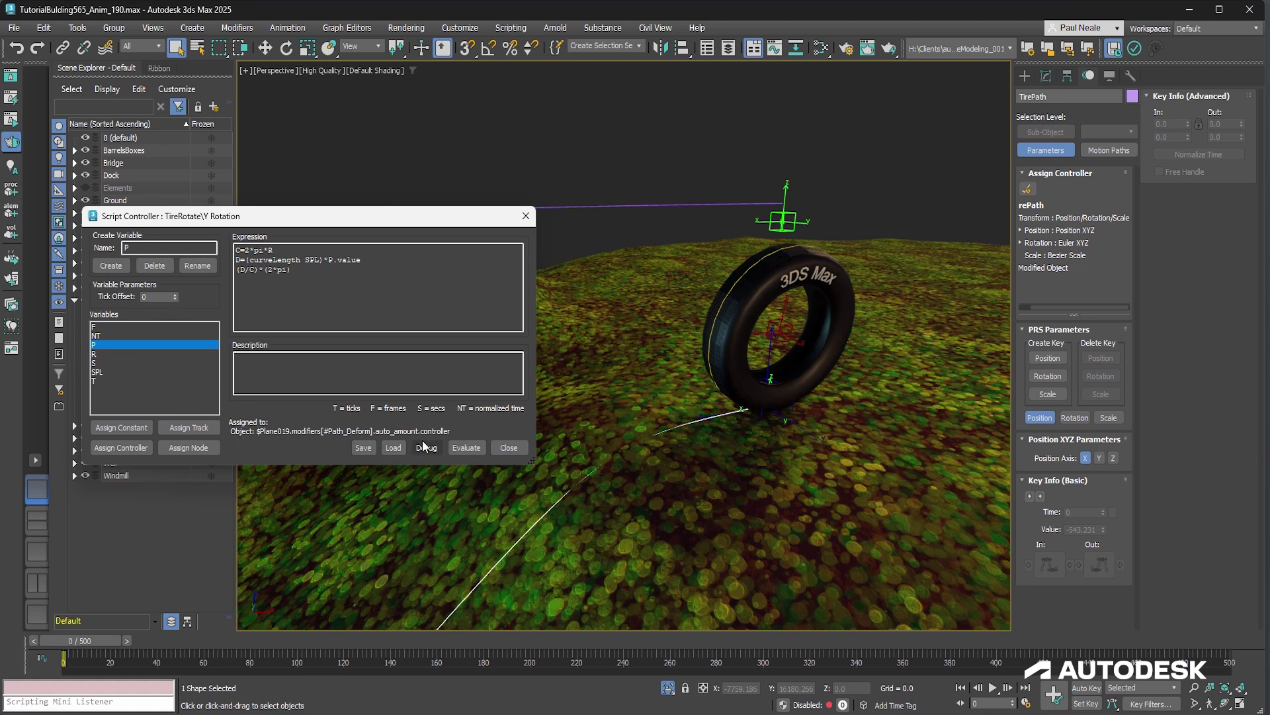
{"action": "left_click_drag", "start_coordinate": [451, 431], "coordinate": [421, 431]}
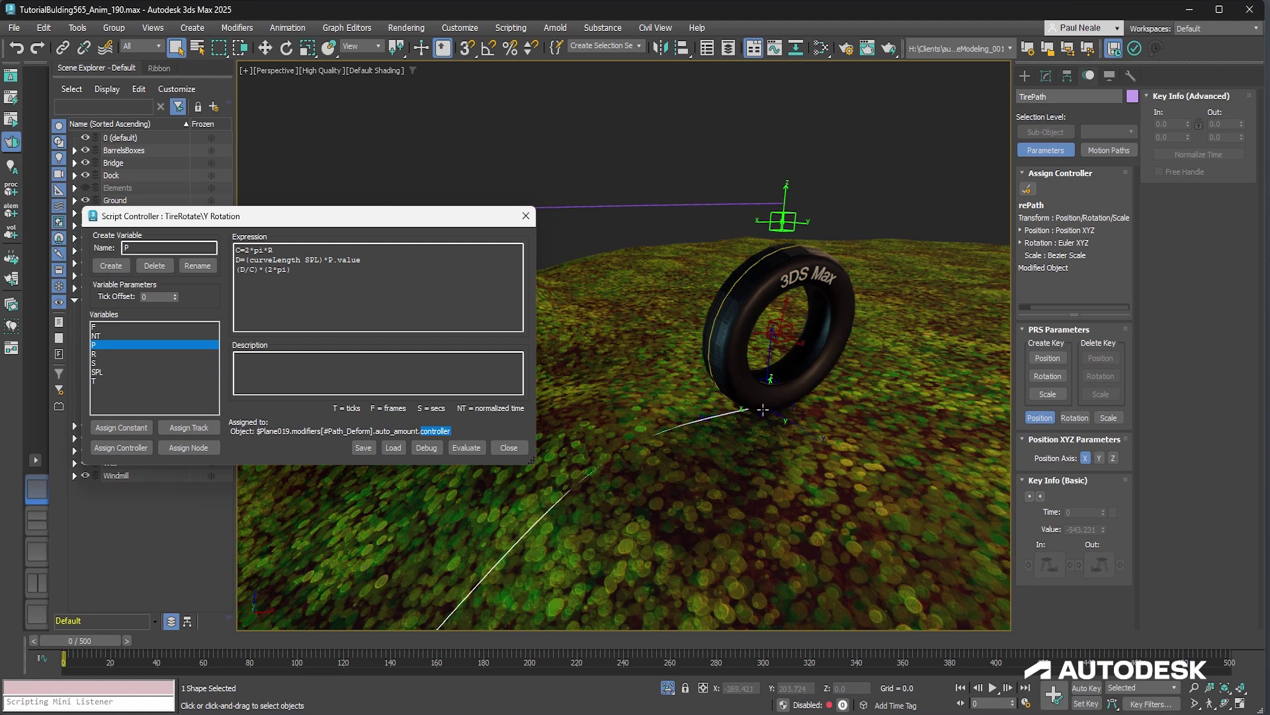
{"action": "left_click", "coordinate": [764, 411]}
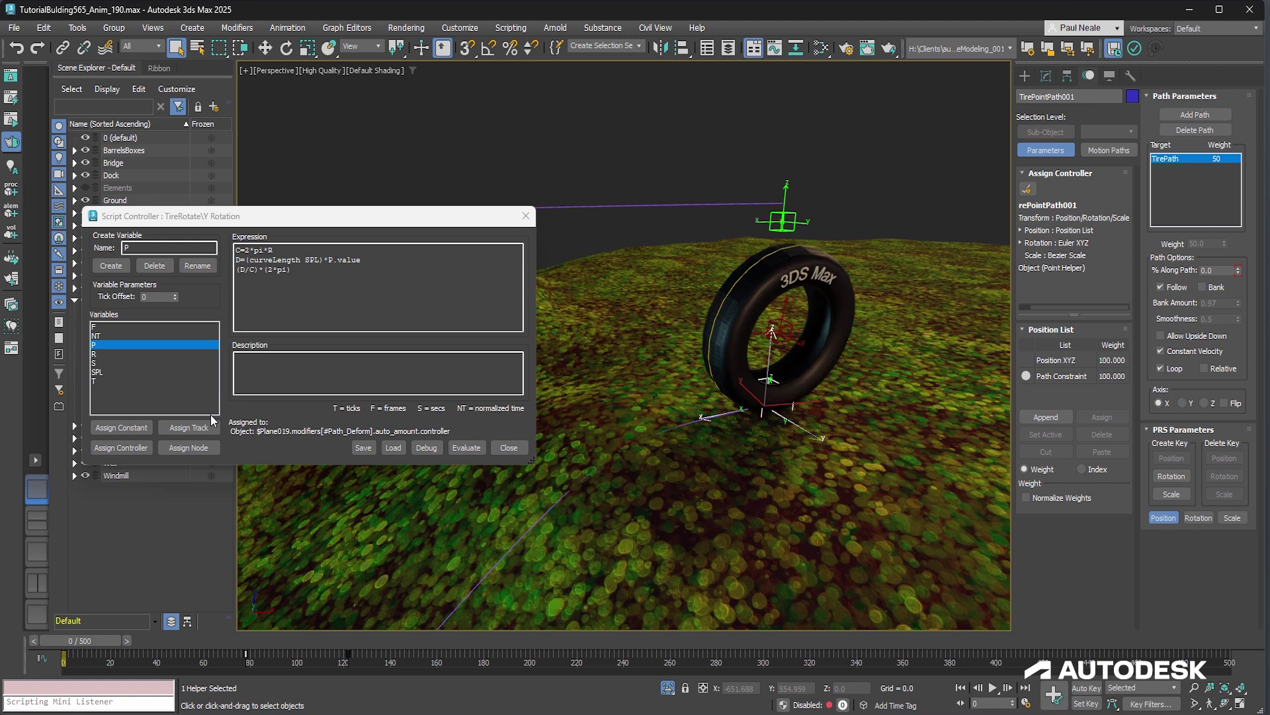
{"action": "double_click", "coordinate": [1221, 272]}
{"action": "left_click_drag", "start_coordinate": [328, 259], "coordinate": [369, 260]}
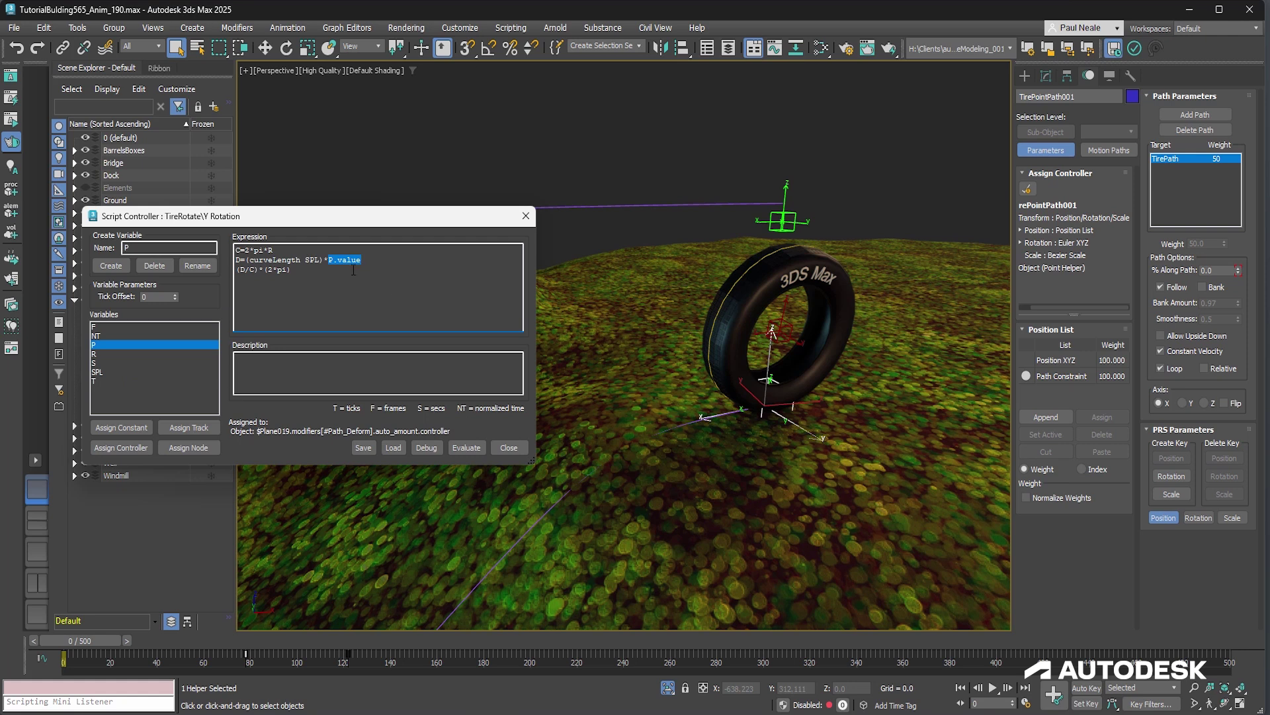
{"action": "left_click_drag", "start_coordinate": [329, 261], "coordinate": [334, 261]}
{"action": "left_click", "coordinate": [161, 353]}
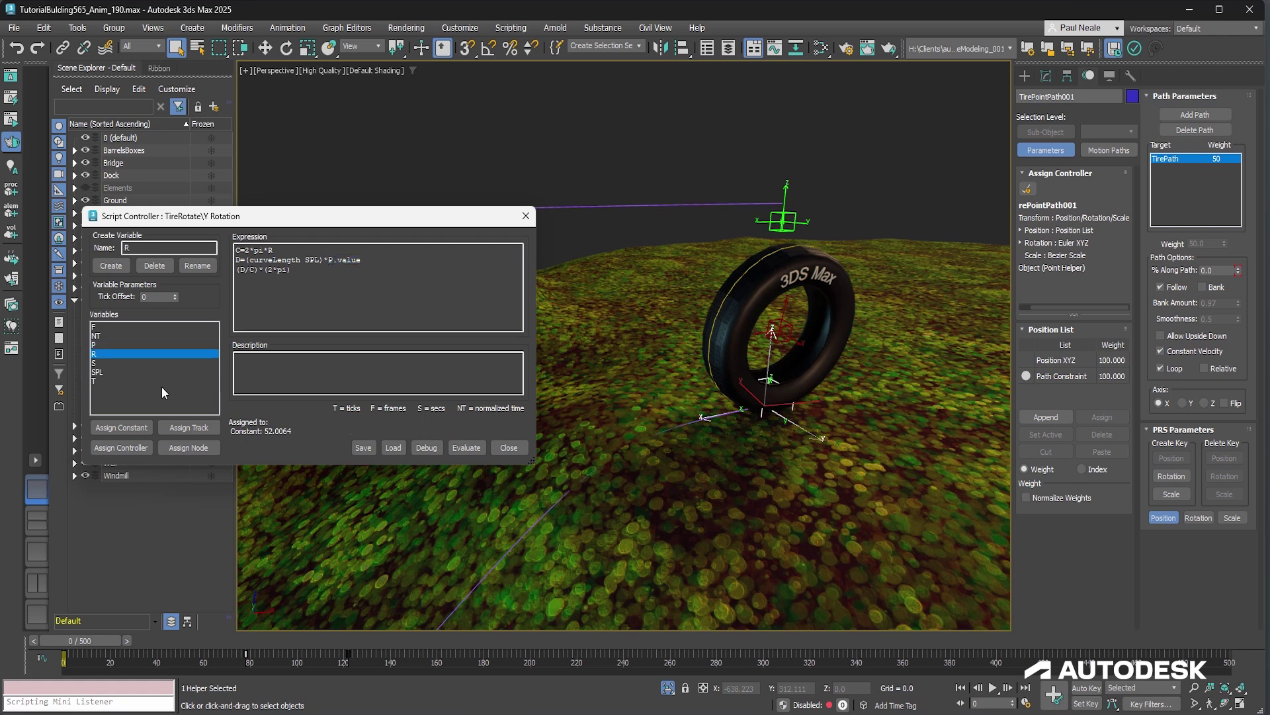
Select the TireRadius circle to show its 52.006 radius, matching the R constant of 52.0064.
{"action": "left_click", "coordinate": [793, 265]}
{"action": "left_click", "coordinate": [1046, 76]}
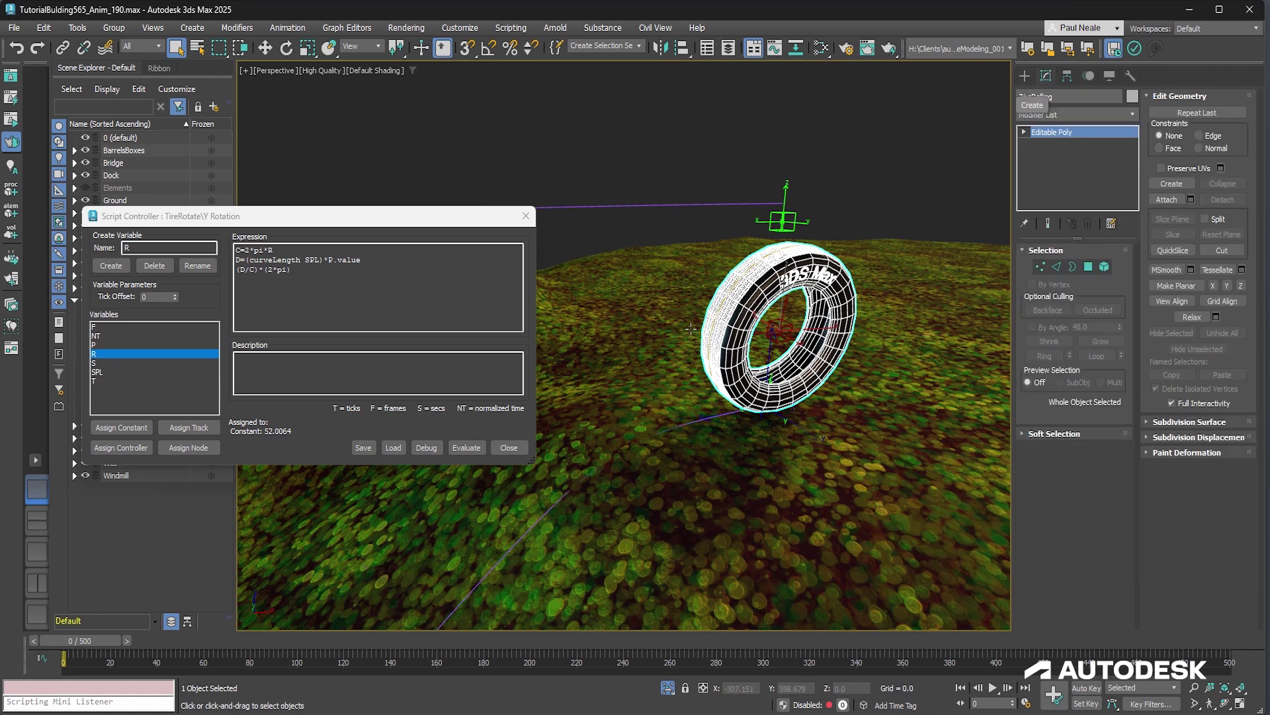
{"action": "scroll", "coordinate": [764, 283], "scroll_direction": "up", "scroll_amount": 5}
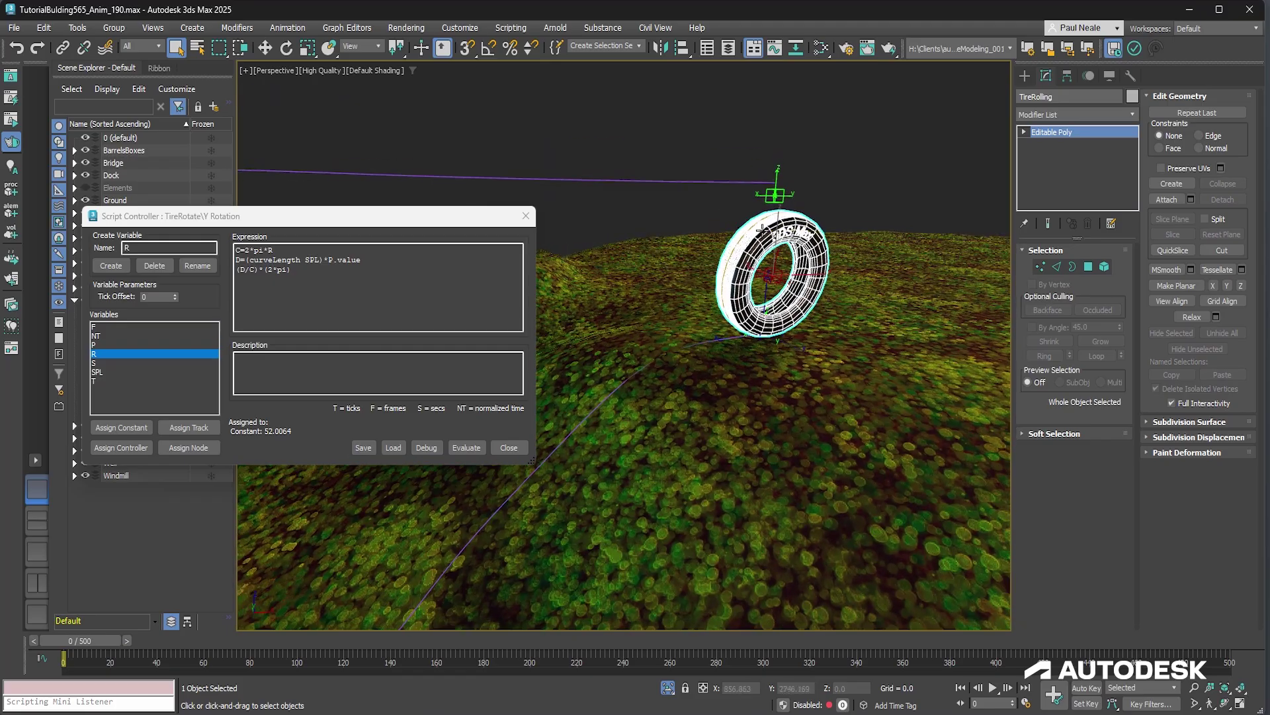
{"action": "left_click", "coordinate": [753, 213]}
{"action": "middle_click_drag", "start_coordinate": [753, 213], "coordinate": [788, 248], "text": "alt"}
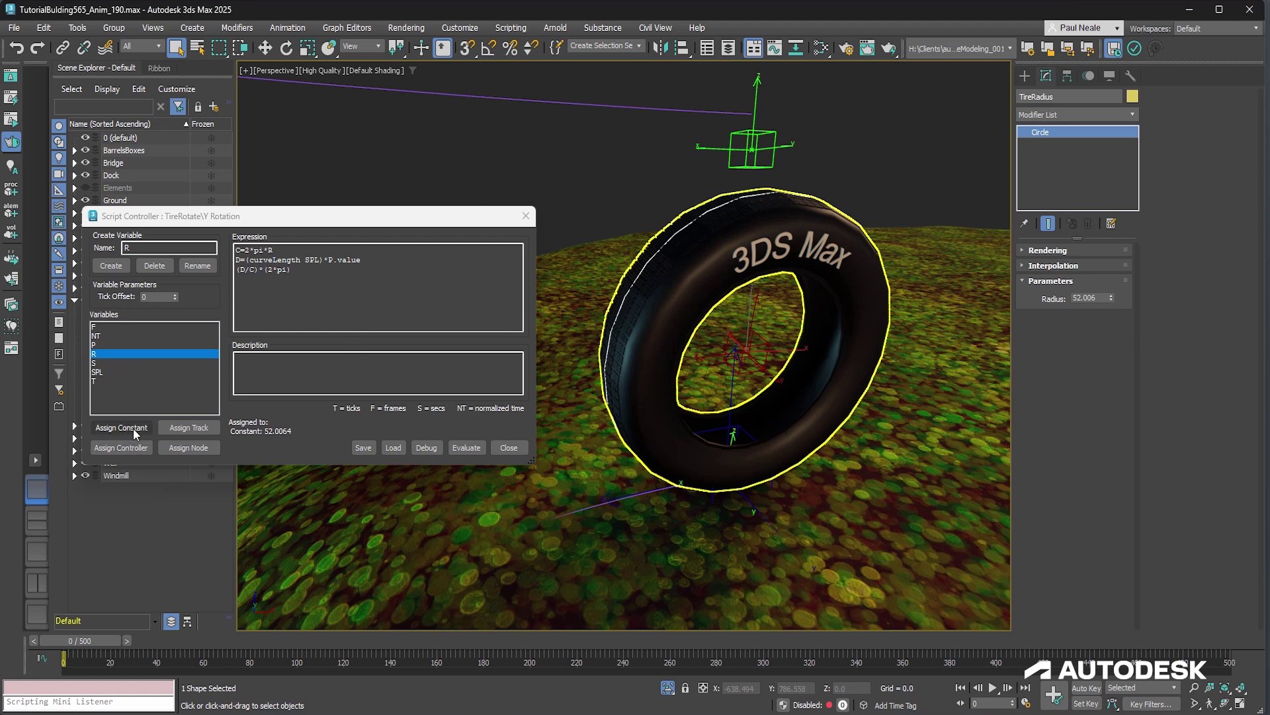
{"action": "left_click_drag", "start_coordinate": [1086, 97], "coordinate": [1019, 97]}
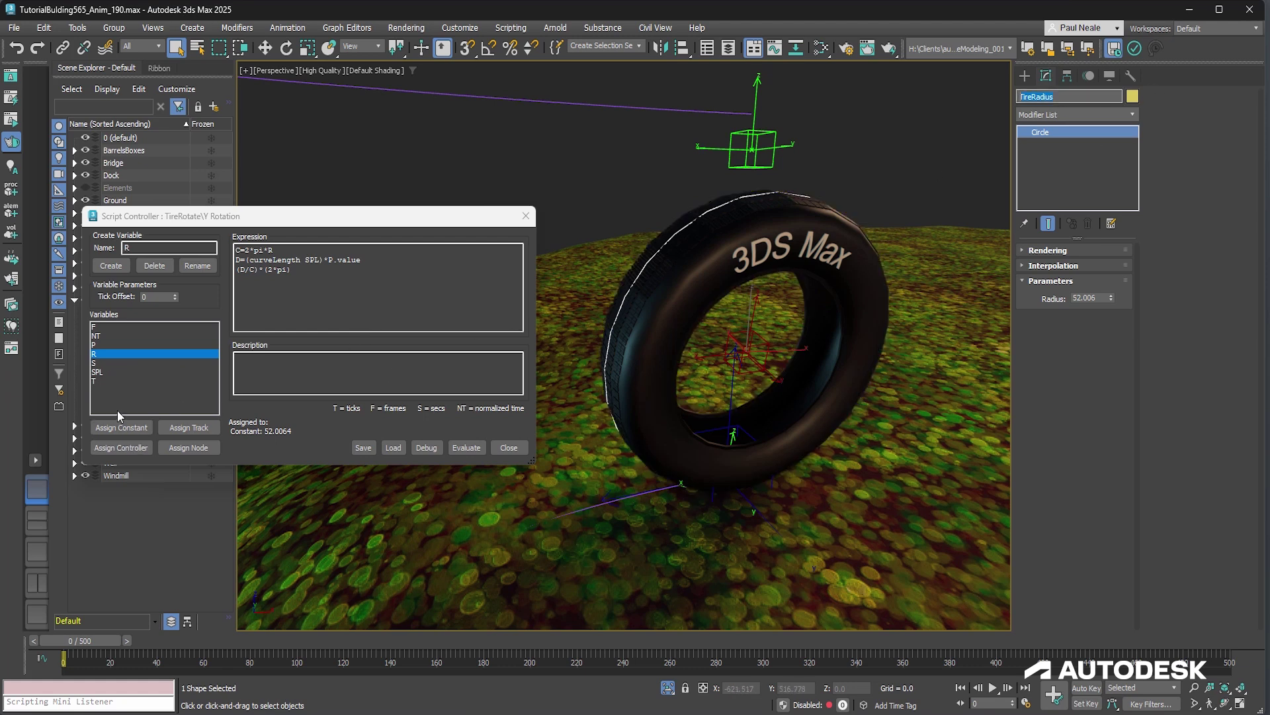
Set the R variable's expression to $TireRadius.radius.controller and evaluate it.
{"action": "left_click", "coordinate": [125, 428]}
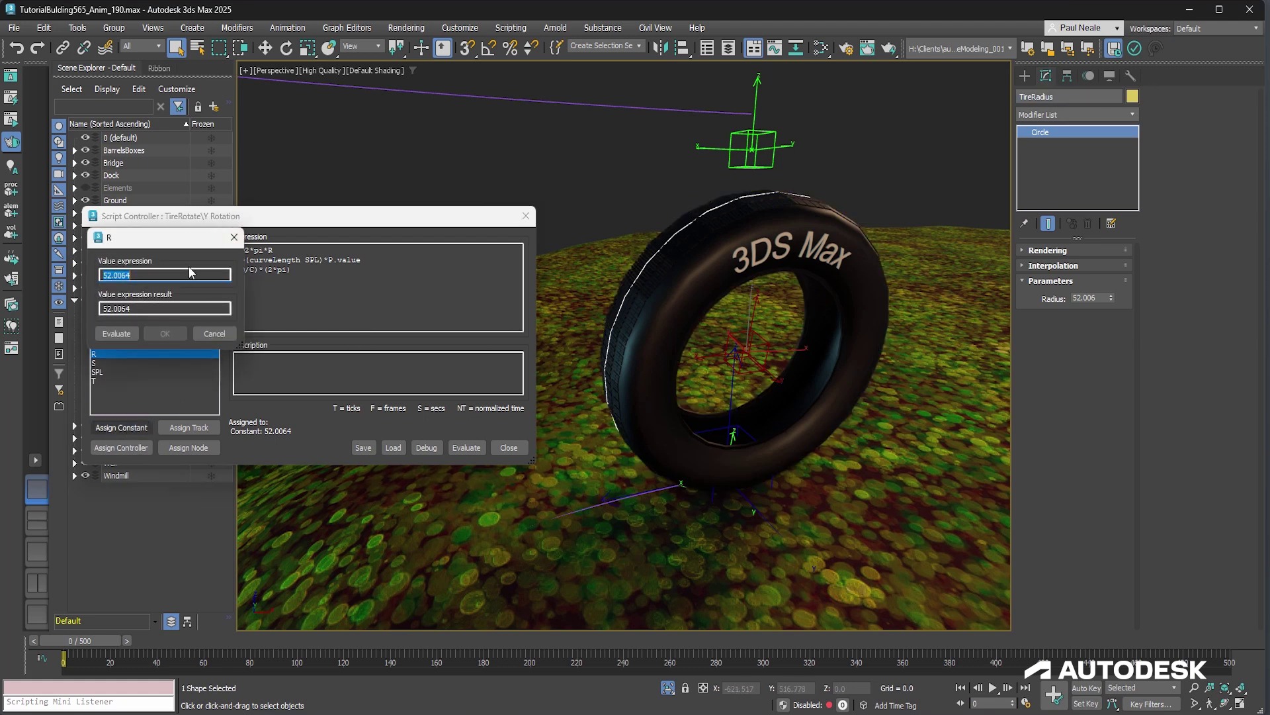
{"action": "type", "text": "$TireRadius.radius."}
{"action": "type", "text": "controller"}
{"action": "left_click", "coordinate": [129, 333]}
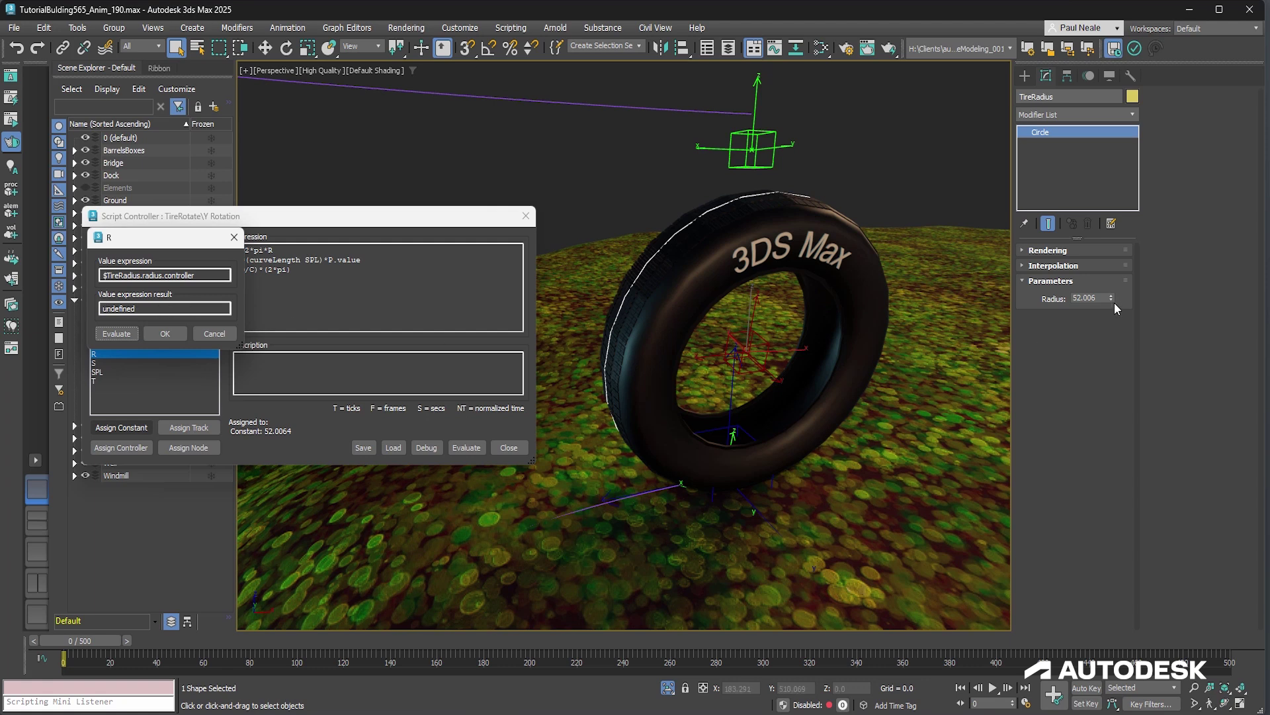
Give the circle's Radius track its default Bezier Float controller, then re-evaluate and link R to it.
{"action": "left_click", "coordinate": [1088, 76]}
{"action": "left_click", "coordinate": [1029, 268]}
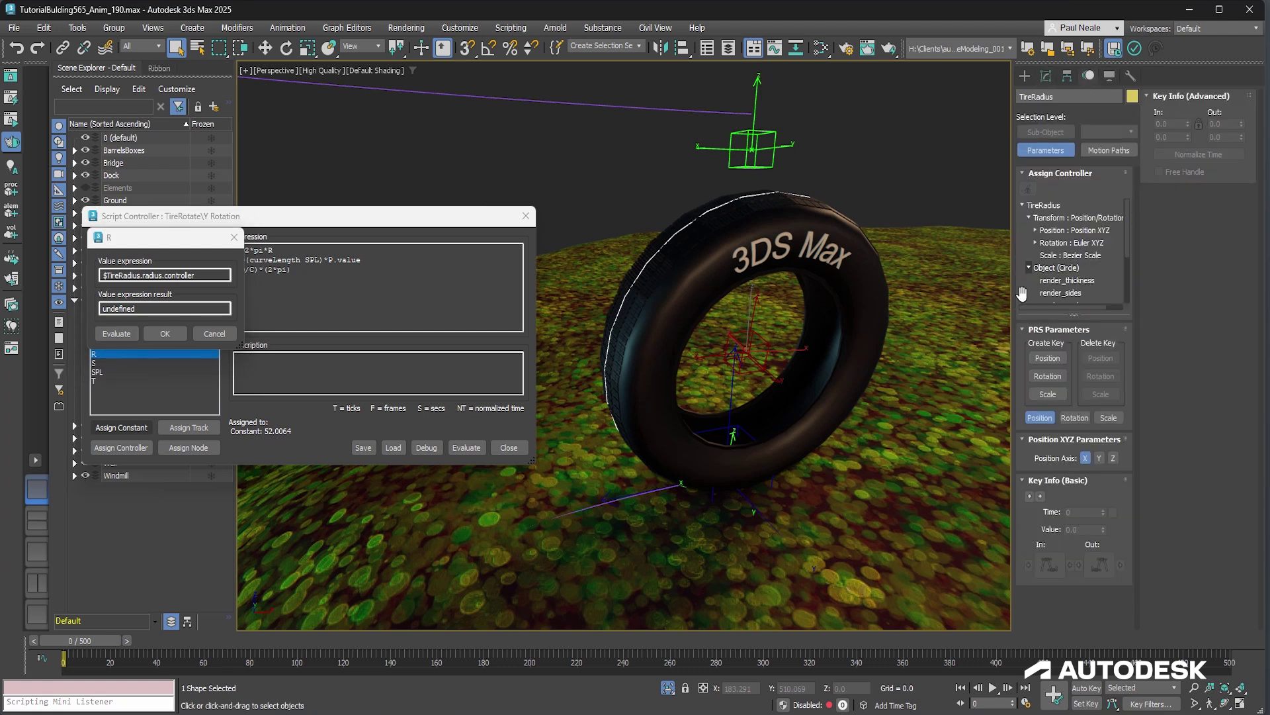
{"action": "scroll", "coordinate": [1025, 266], "scroll_direction": "down", "scroll_amount": 3}
{"action": "scroll", "coordinate": [1024, 265], "scroll_direction": "down", "scroll_amount": 1}
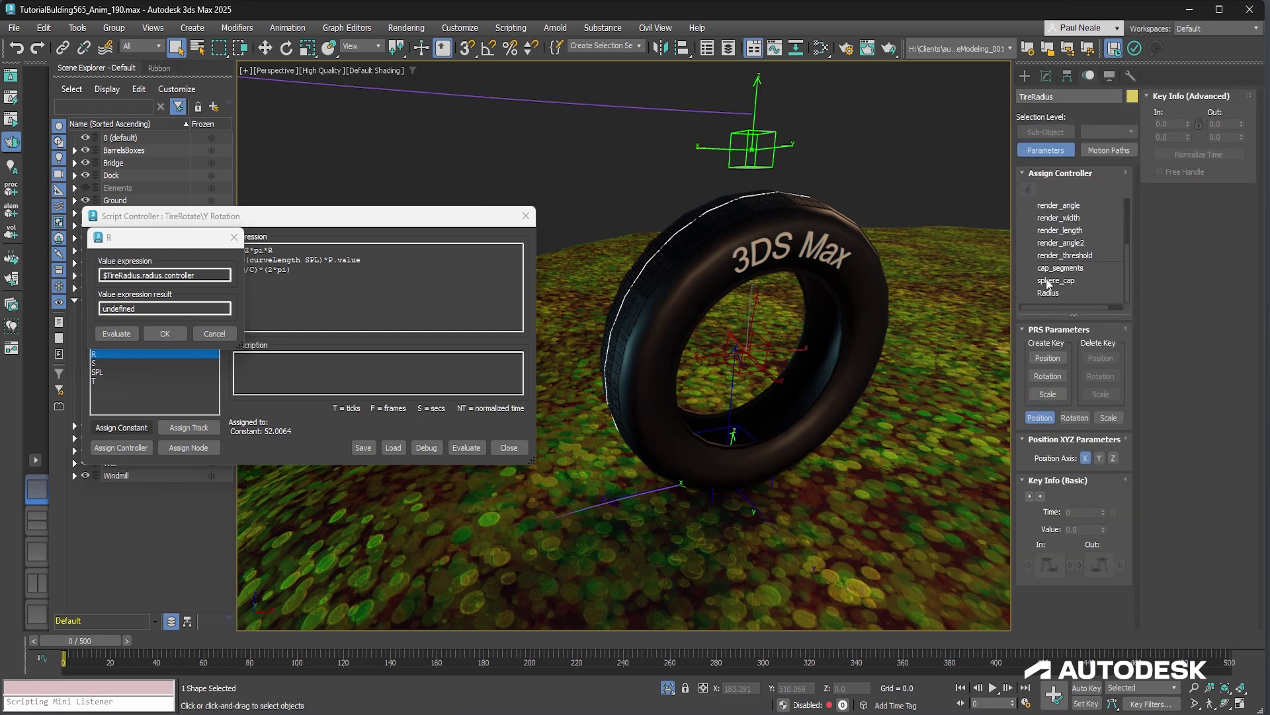
{"action": "left_click", "coordinate": [1046, 292]}
{"action": "right_click", "coordinate": [1048, 292]}
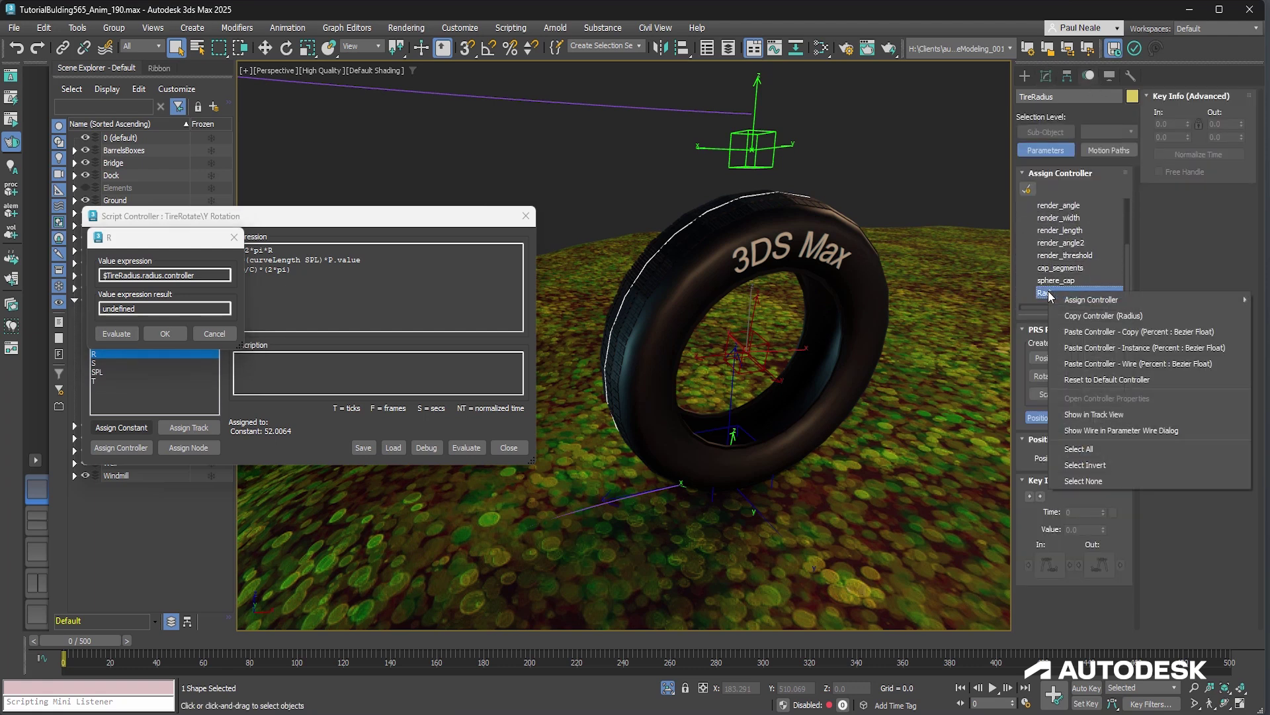
{"action": "left_click", "coordinate": [1123, 383]}
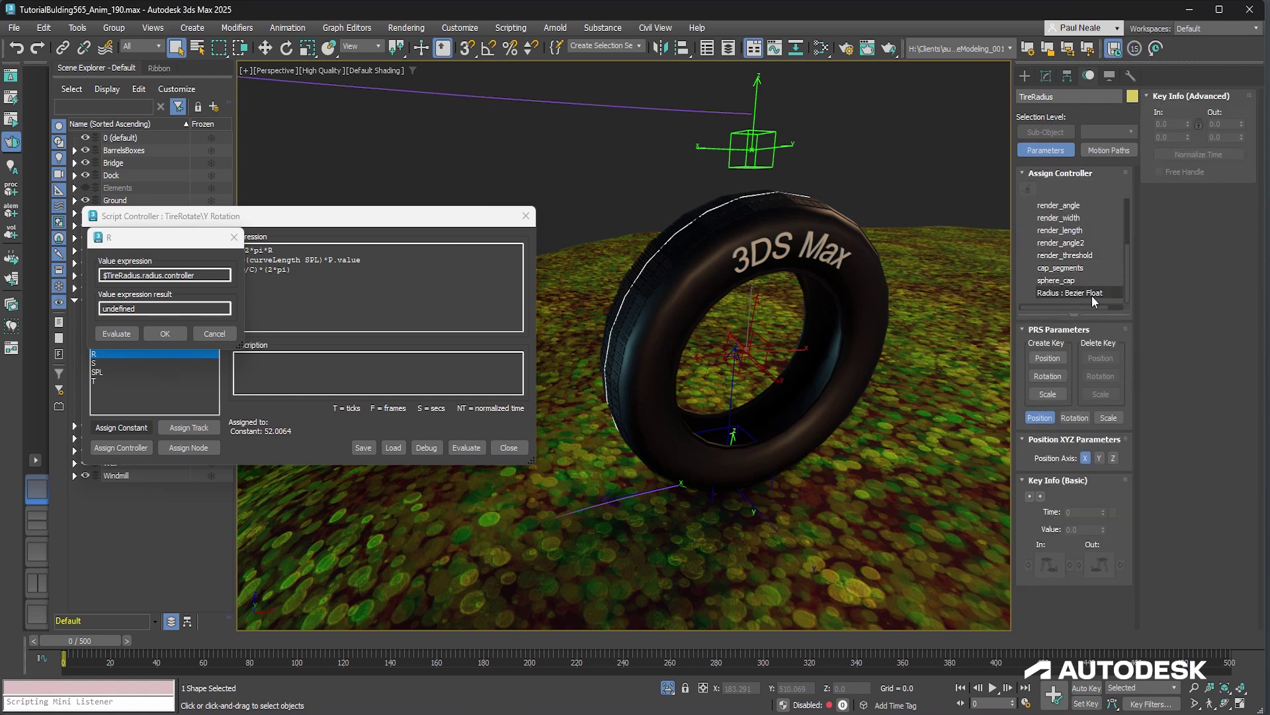
{"action": "left_click", "coordinate": [127, 334]}
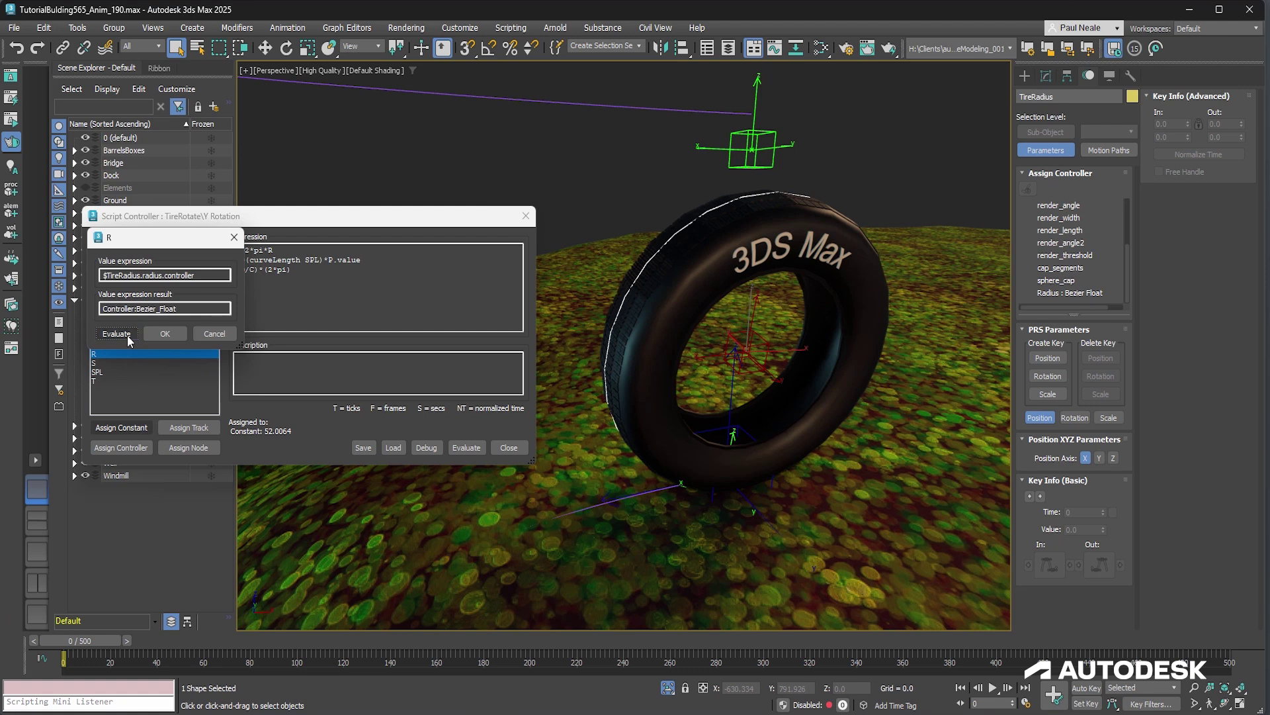
{"action": "left_click", "coordinate": [165, 333]}
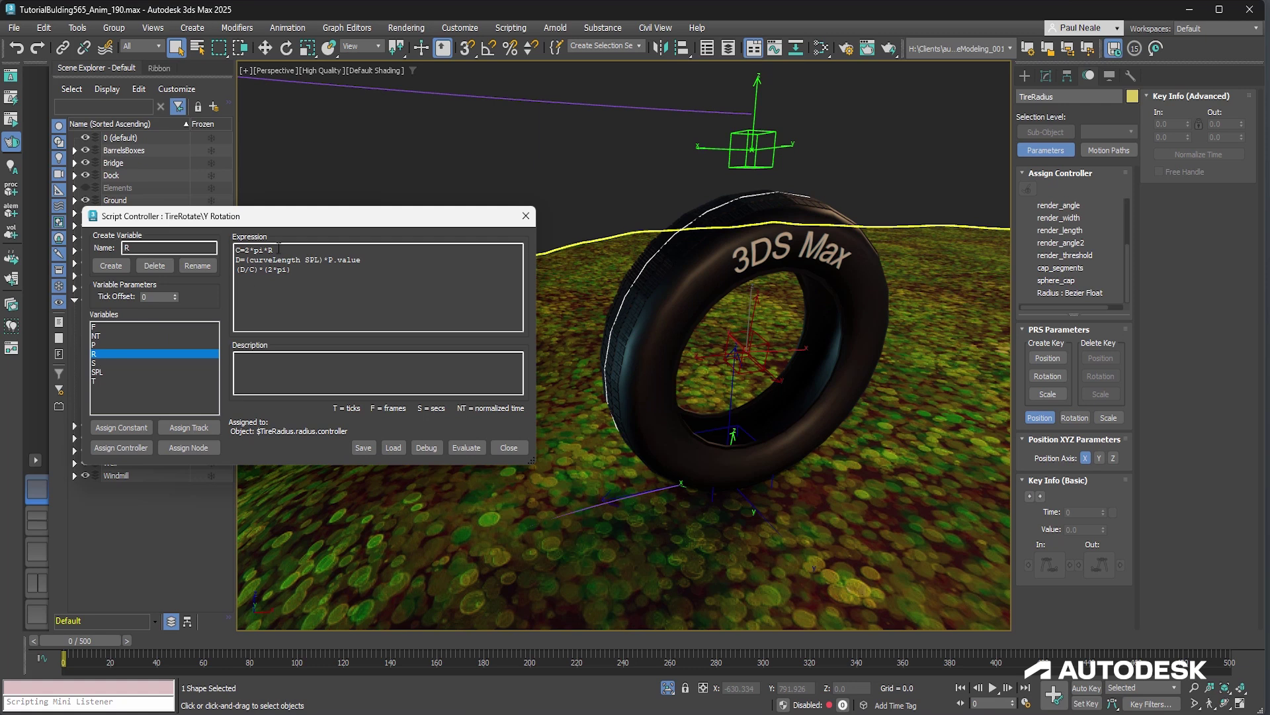
Fix the script's type error by editing the C=2*pi*R line to use the value, then re-evaluate.
{"action": "left_click", "coordinate": [467, 447]}
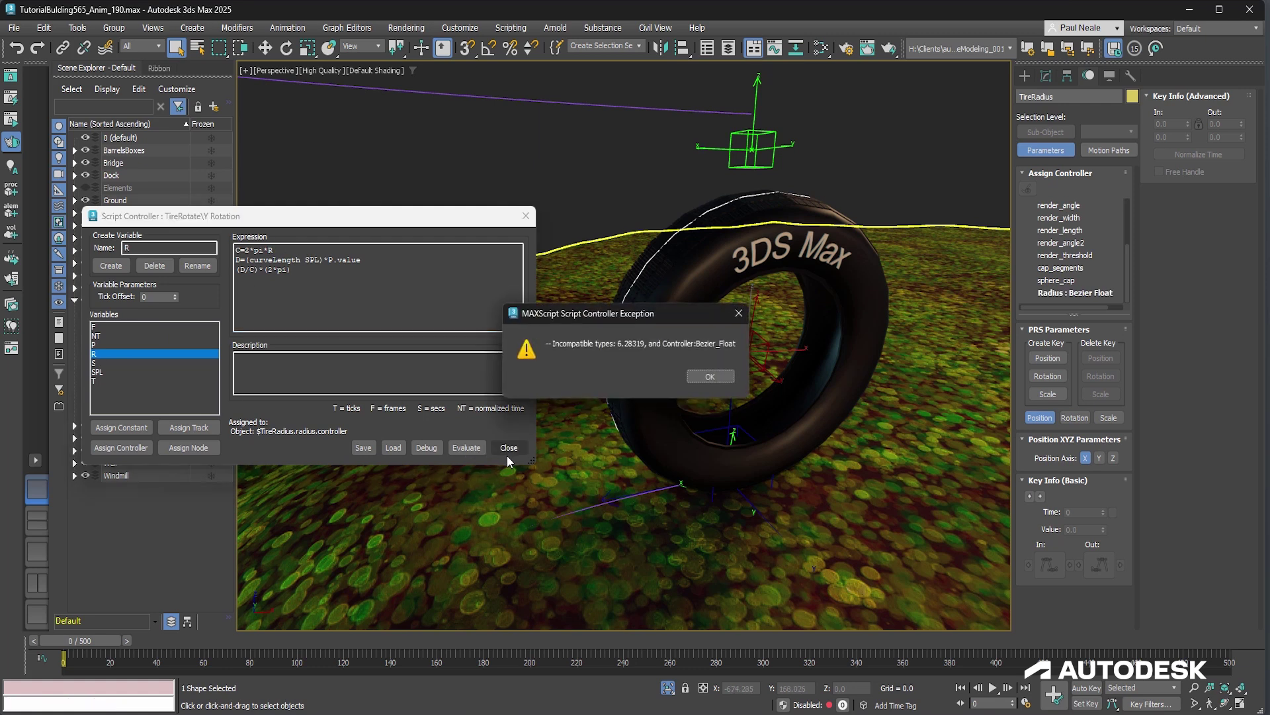
{"action": "left_click", "coordinate": [709, 377]}
{"action": "left_click", "coordinate": [291, 250]}
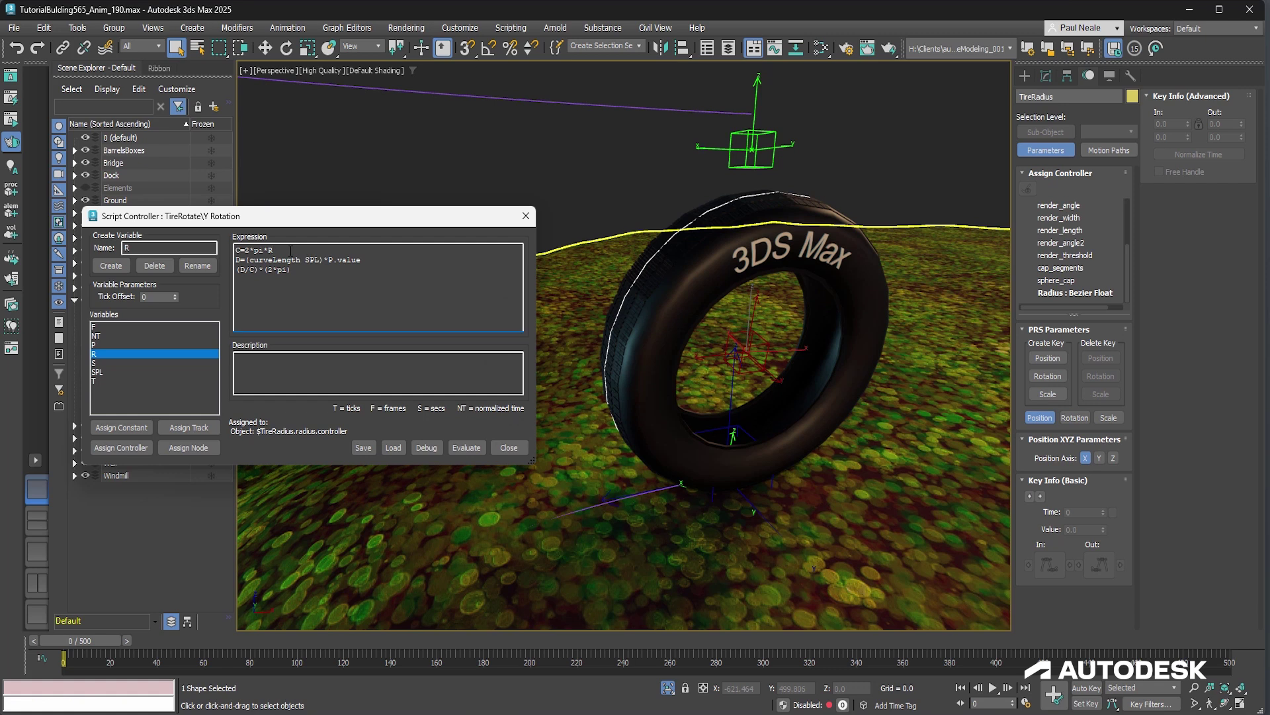
{"action": "type", "text": ".value"}
{"action": "left_click", "coordinate": [467, 447]}
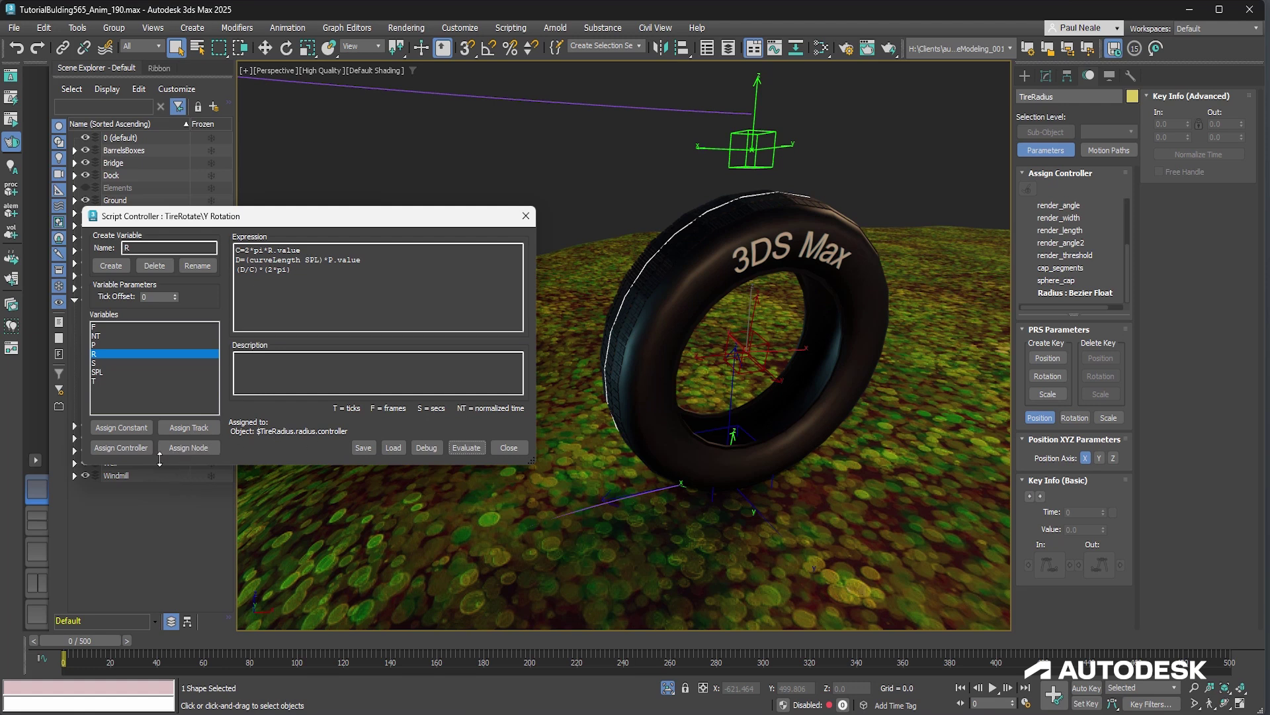
Review the C, D and (D/C)*(2*pi) expression lines, evaluate the script and close it.
{"action": "left_click", "coordinate": [349, 281]}
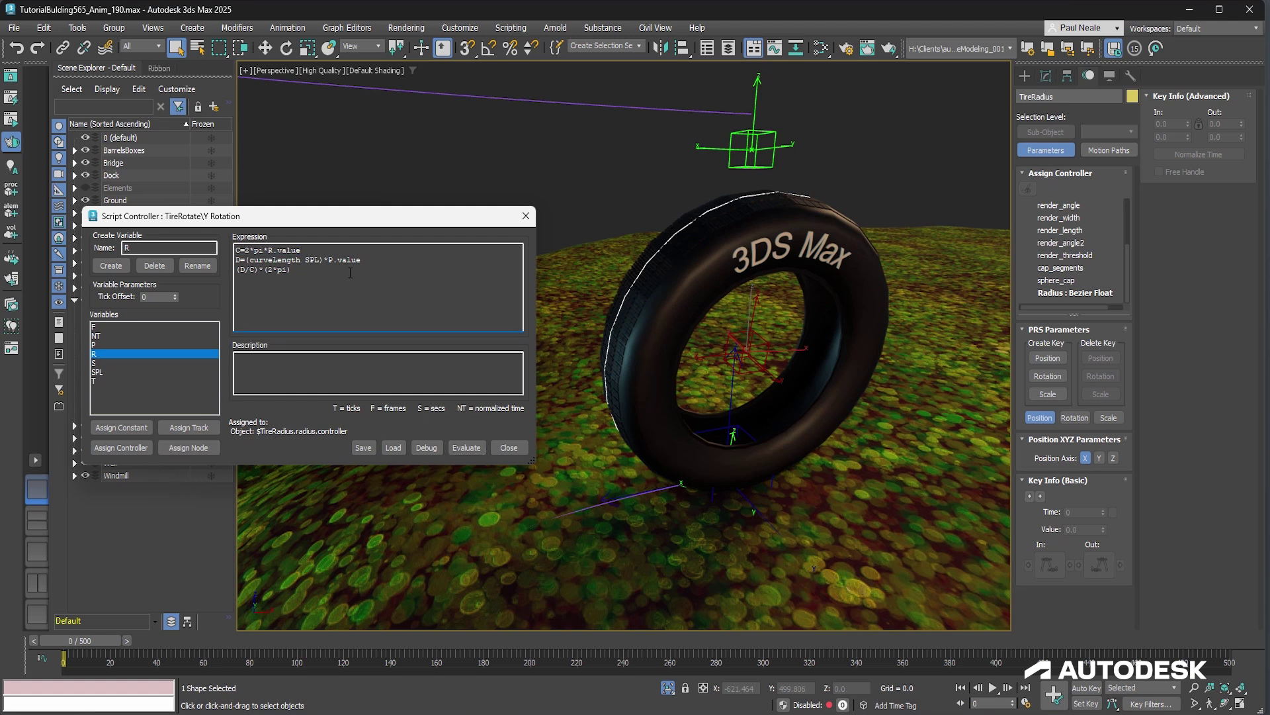
{"action": "left_click_drag", "start_coordinate": [302, 250], "coordinate": [247, 250]}
{"action": "left_click_drag", "start_coordinate": [242, 250], "coordinate": [235, 250]}
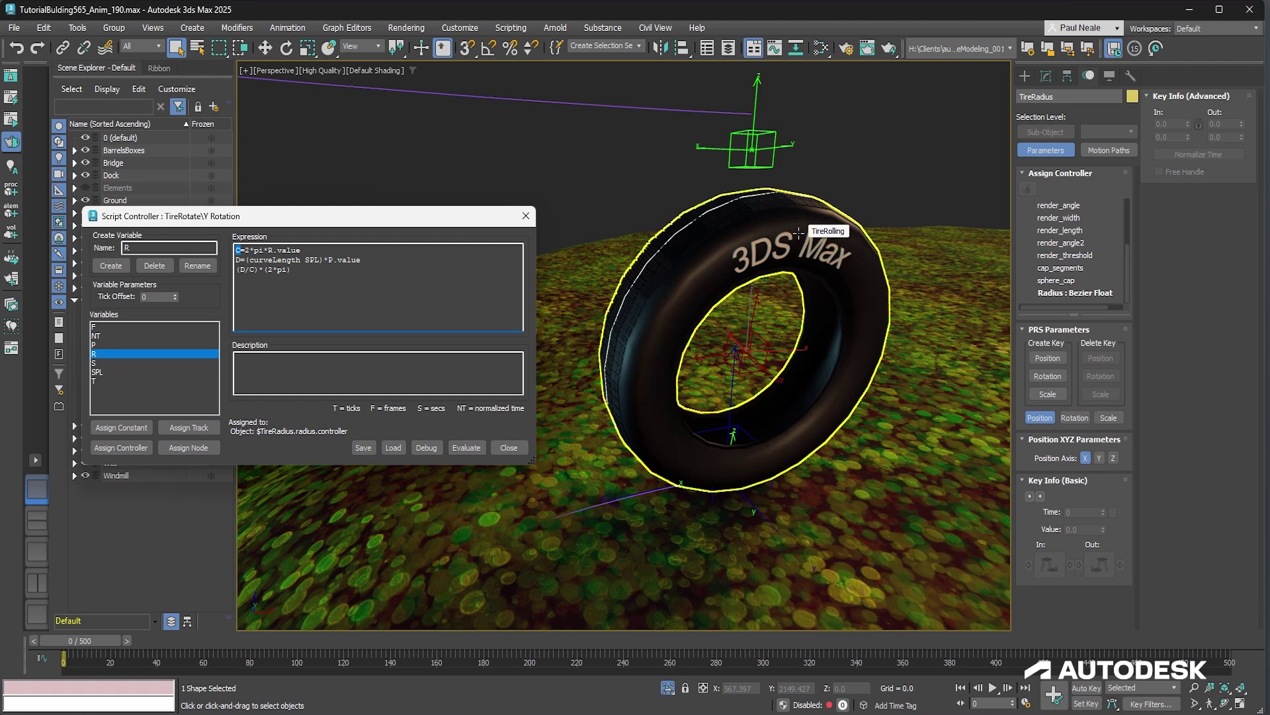
{"action": "middle_click_drag", "start_coordinate": [669, 462], "coordinate": [731, 378]}
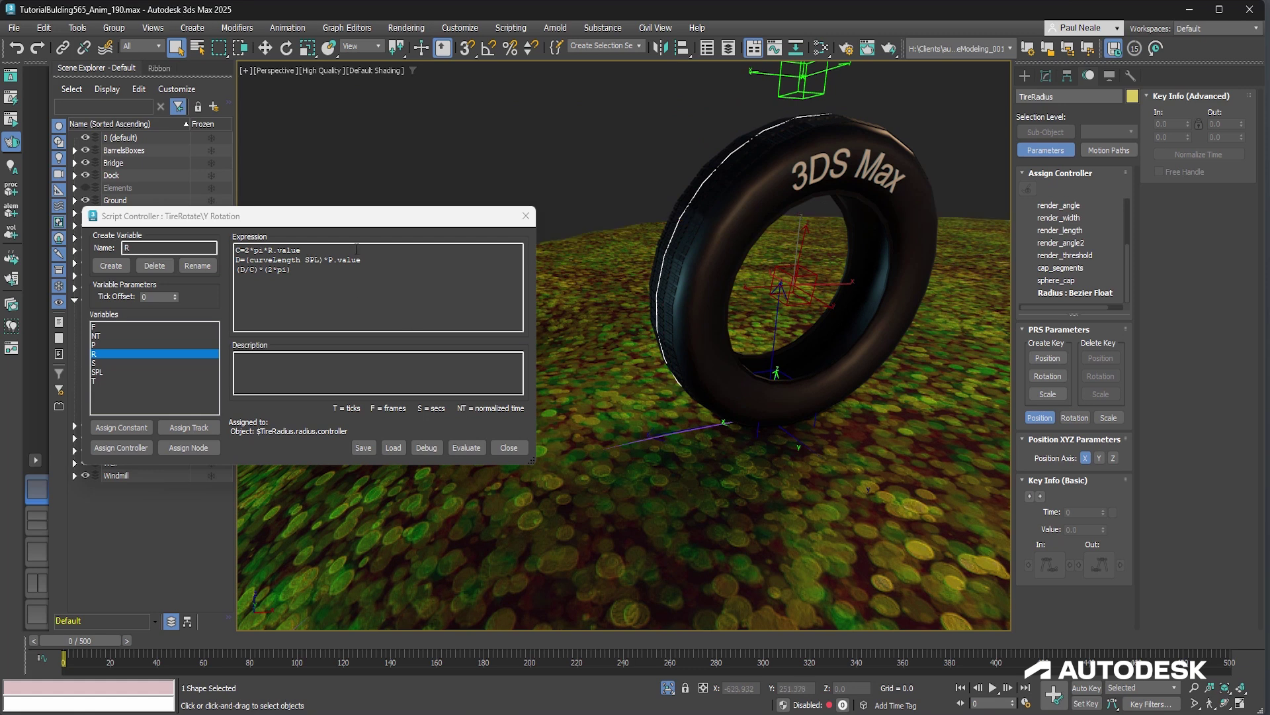
{"action": "left_click_drag", "start_coordinate": [364, 264], "coordinate": [329, 261]}
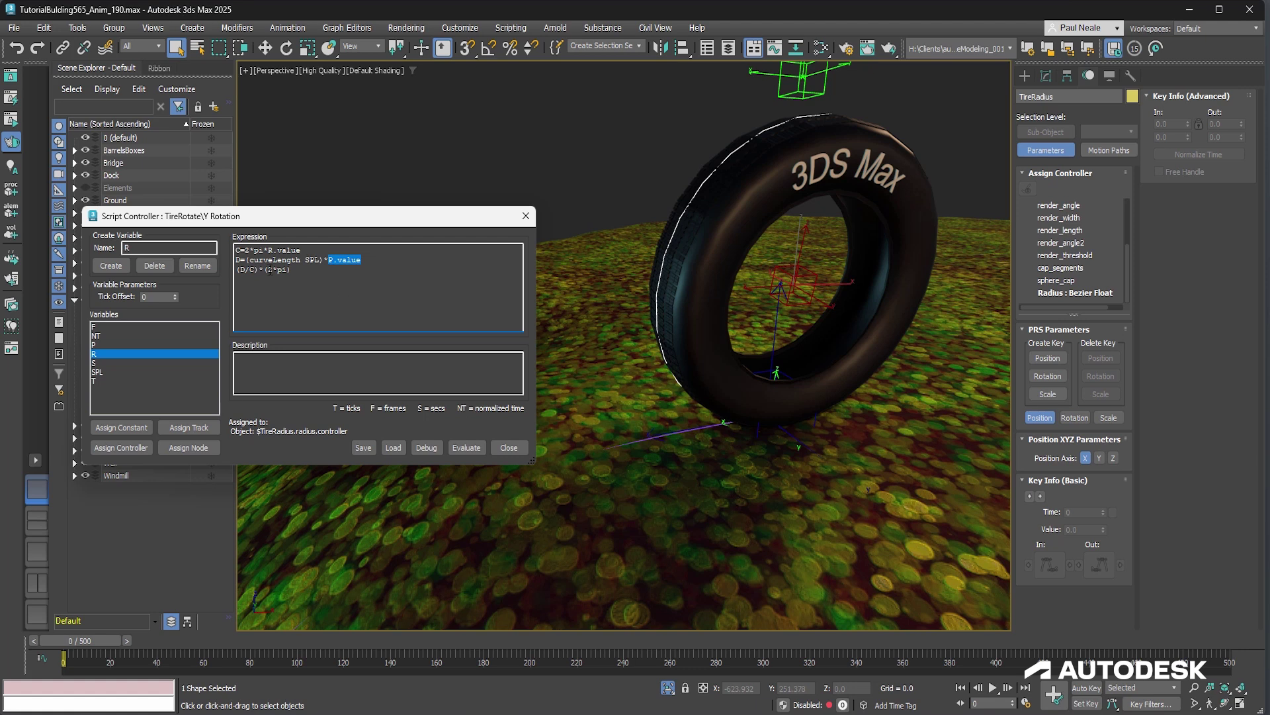
{"action": "left_click", "coordinate": [237, 260]}
{"action": "left_click", "coordinate": [300, 277]}
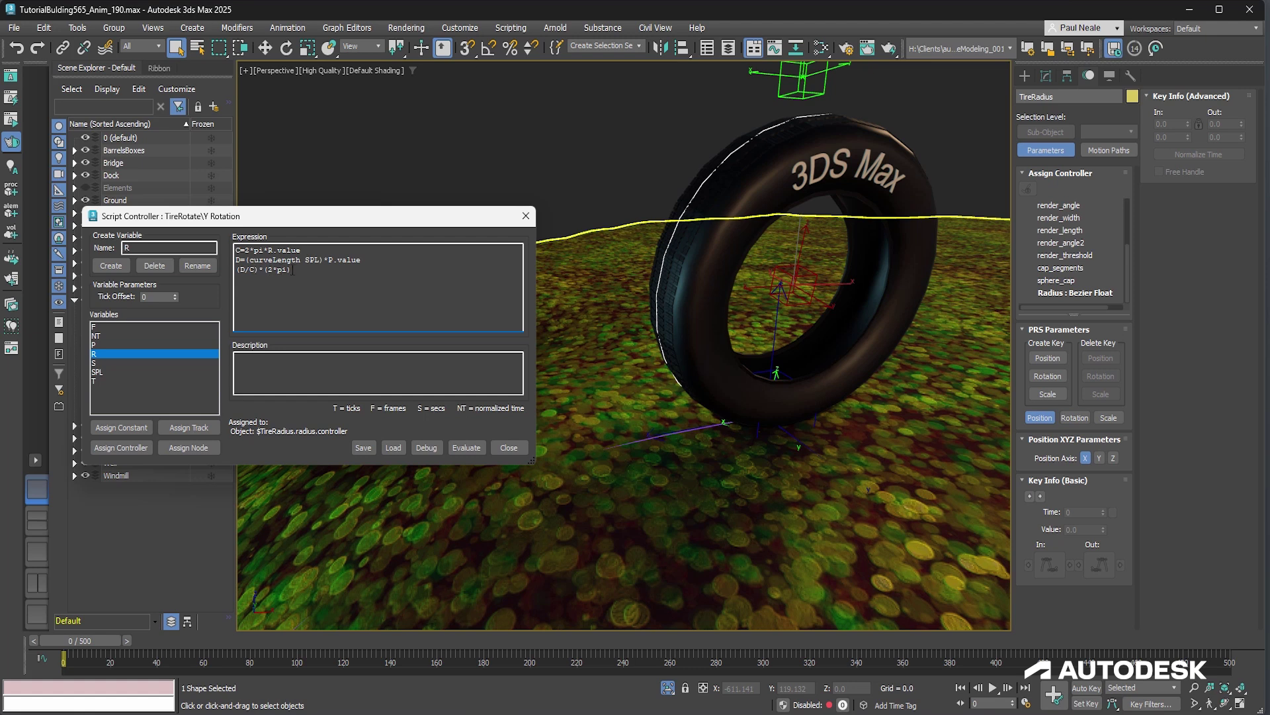
{"action": "left_click_drag", "start_coordinate": [258, 270], "coordinate": [308, 278]}
{"action": "left_click", "coordinate": [309, 278]}
{"action": "left_click", "coordinate": [471, 446]}
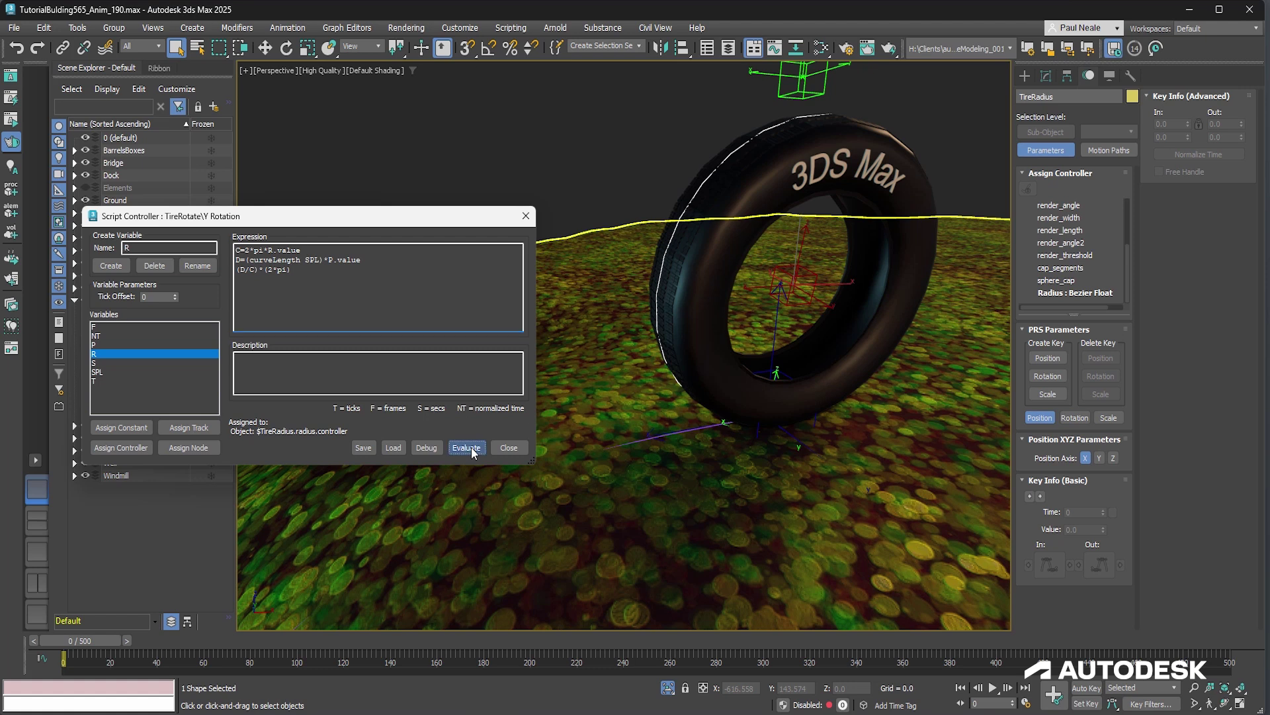
{"action": "left_click", "coordinate": [528, 219]}
Frame the tire with Z, scrub forward and back to frame 0, and orbit out over the hills.
{"action": "key", "text": "z"}
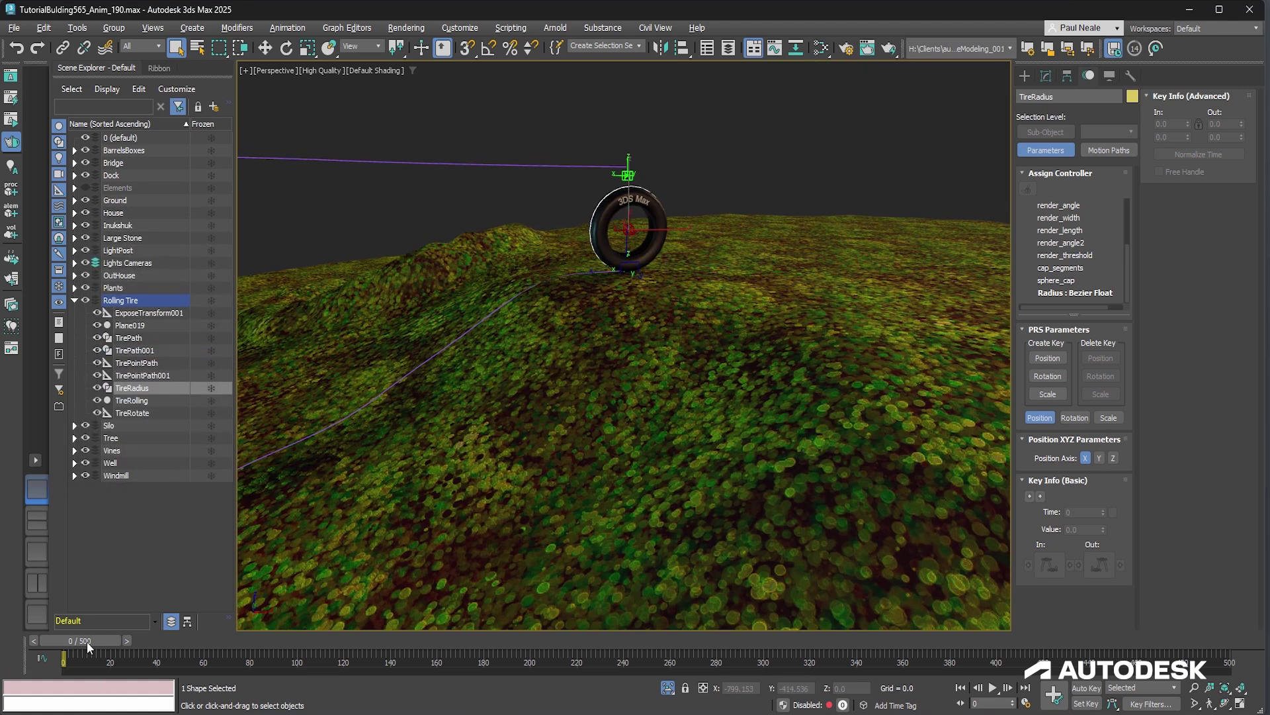
{"action": "left_click_drag", "start_coordinate": [86, 641], "coordinate": [138, 642]}
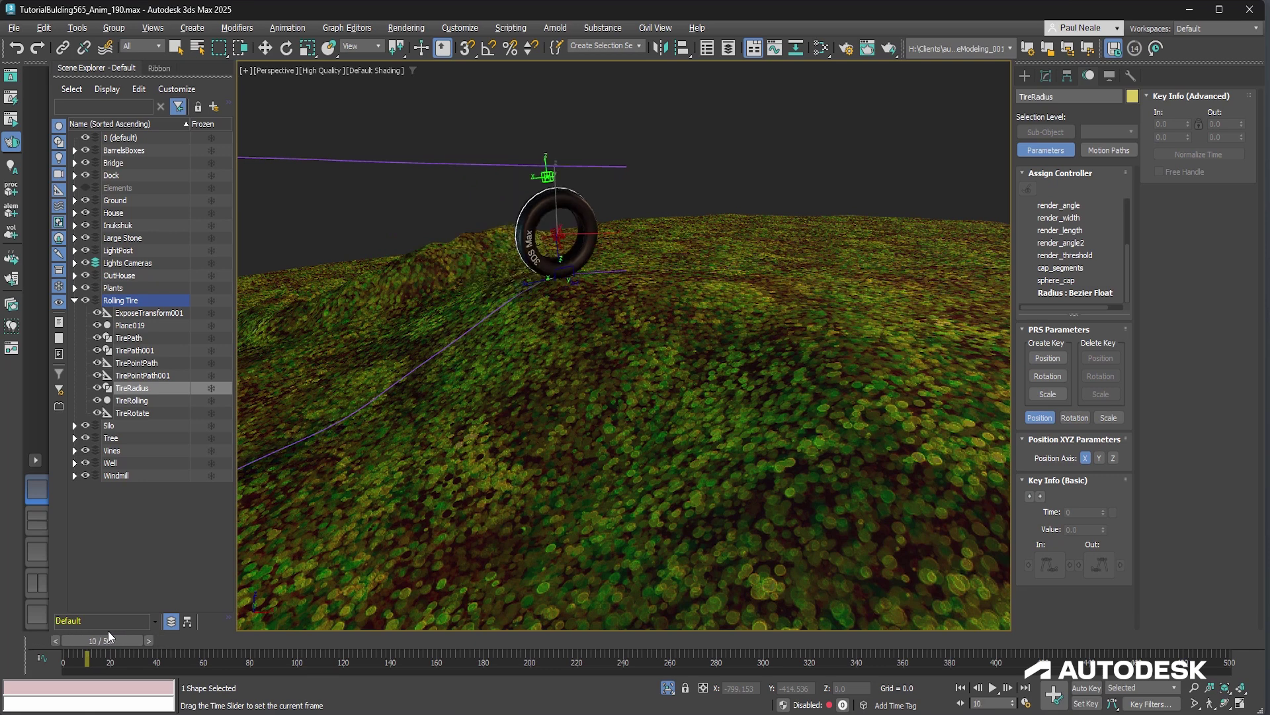
{"action": "left_click_drag", "start_coordinate": [108, 630], "coordinate": [69, 626]}
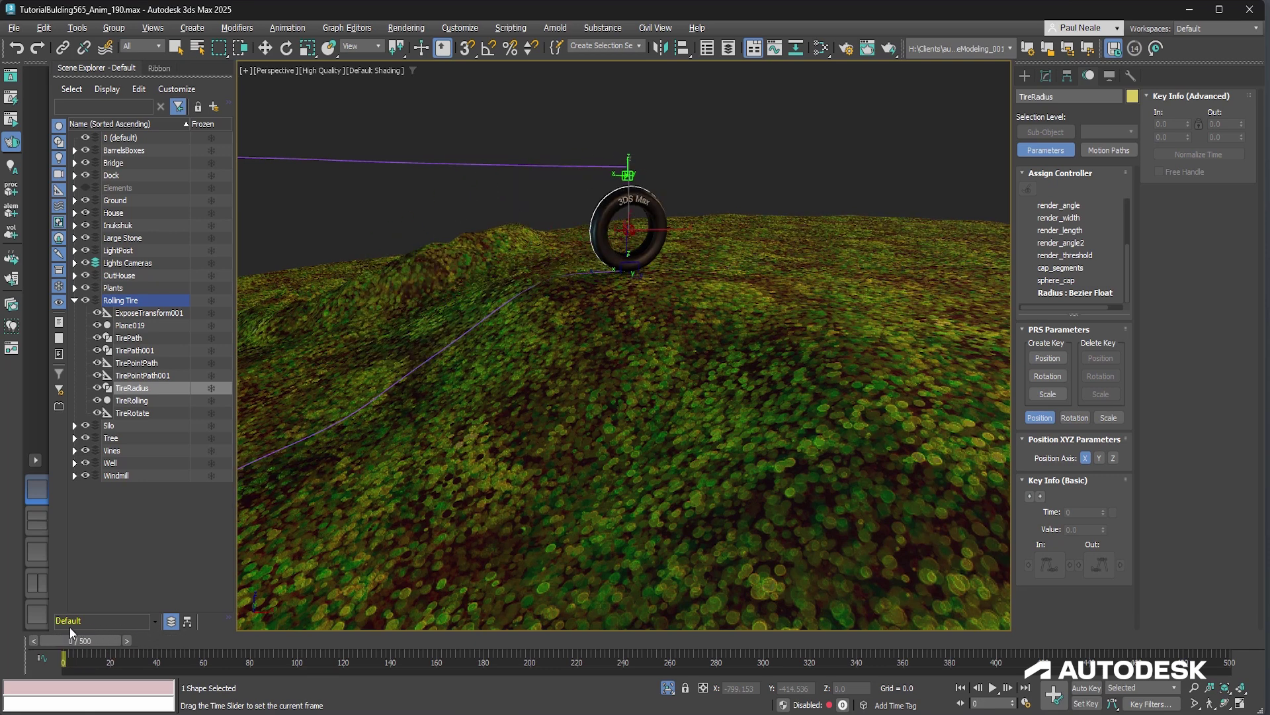
{"action": "middle_click_drag", "start_coordinate": [748, 397], "coordinate": [725, 377], "text": "alt"}
{"action": "scroll", "coordinate": [687, 235], "scroll_direction": "up", "scroll_amount": 4}
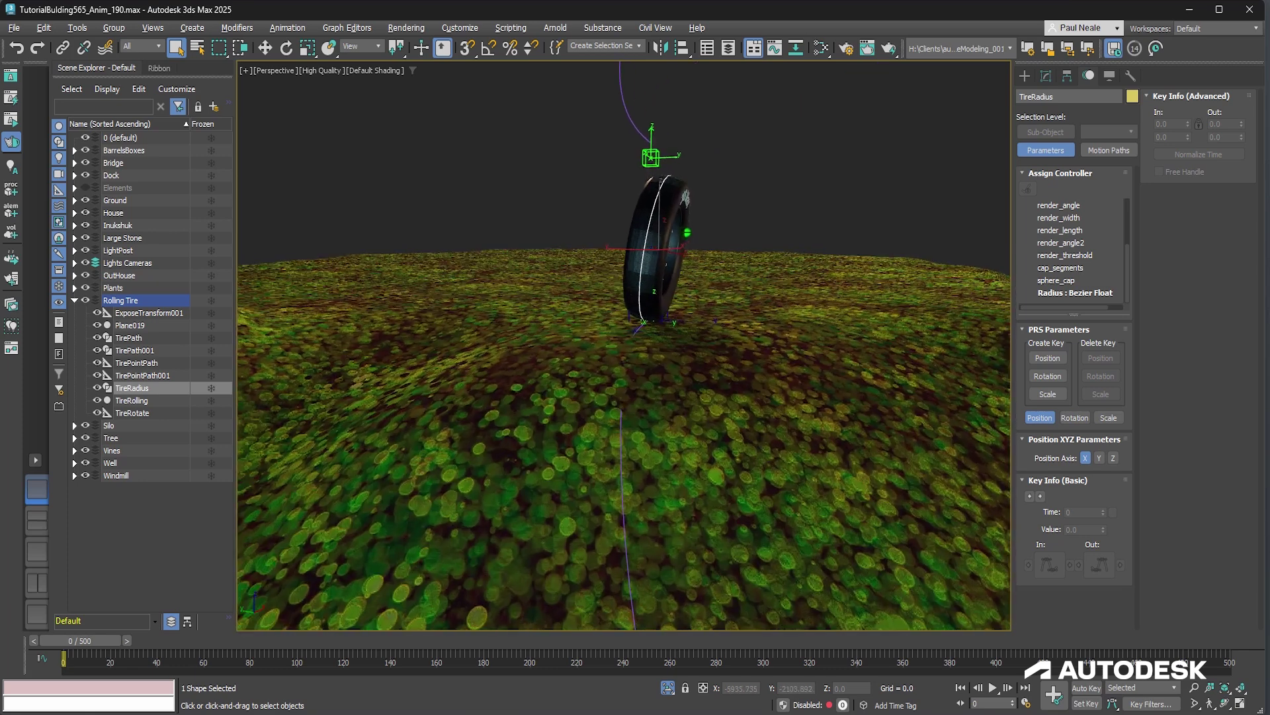
{"action": "middle_click_drag", "start_coordinate": [687, 233], "coordinate": [635, 325], "text": "alt"}
{"action": "scroll", "coordinate": [622, 325], "scroll_direction": "down", "scroll_amount": 7}
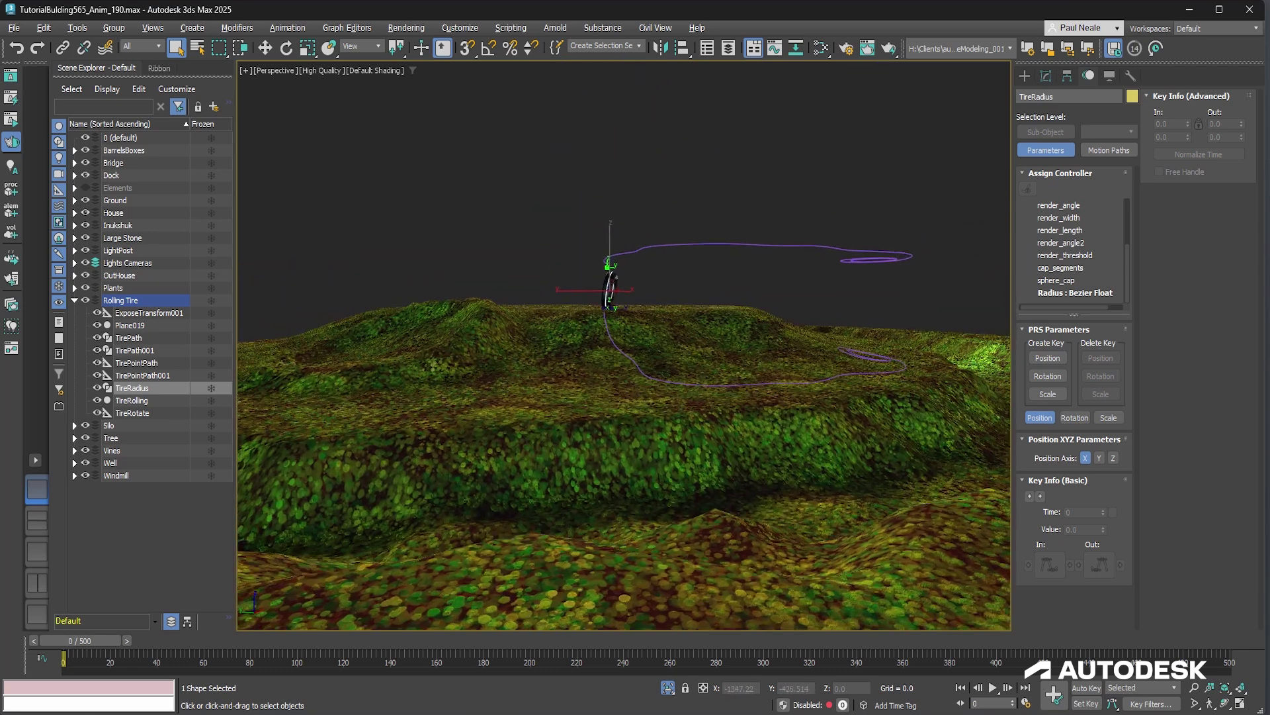
{"action": "middle_click_drag", "start_coordinate": [804, 372], "coordinate": [695, 410]}
Scrub the tire forward along the slope, orbiting around it, and stop at frame 78.
{"action": "left_click_drag", "start_coordinate": [99, 642], "coordinate": [329, 654]}
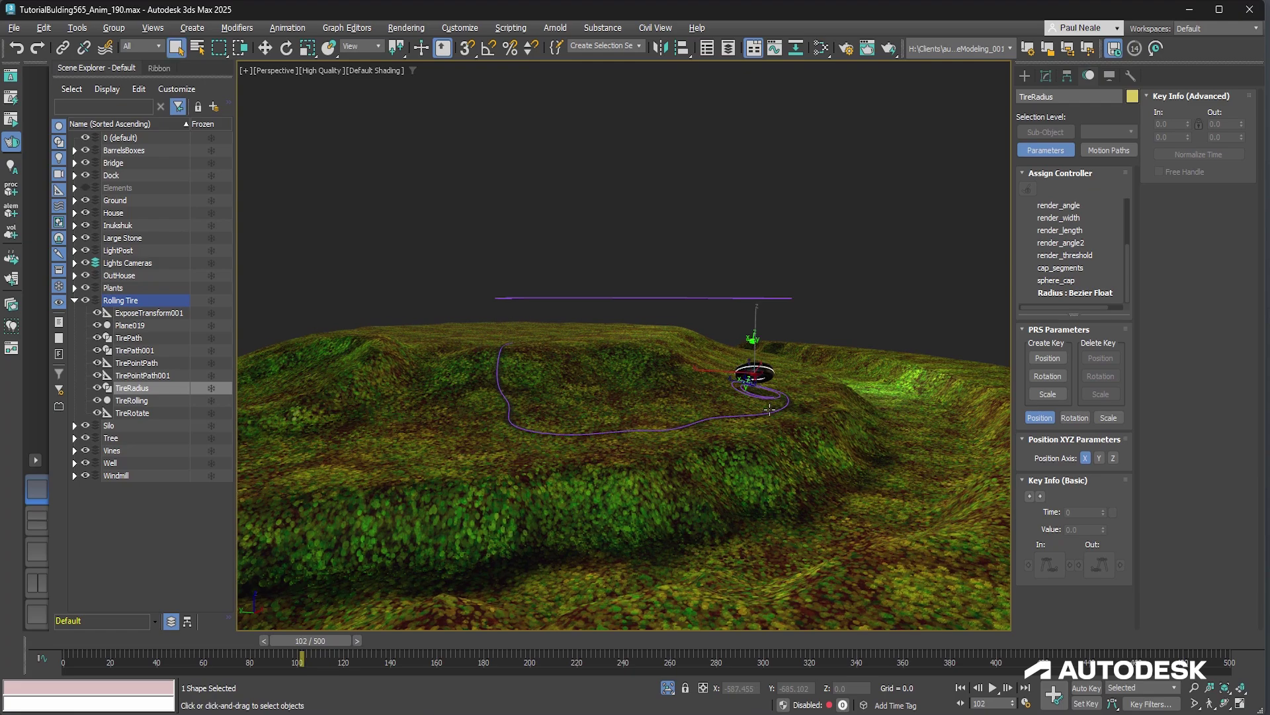
{"action": "scroll", "coordinate": [769, 410], "scroll_direction": "up", "scroll_amount": 10}
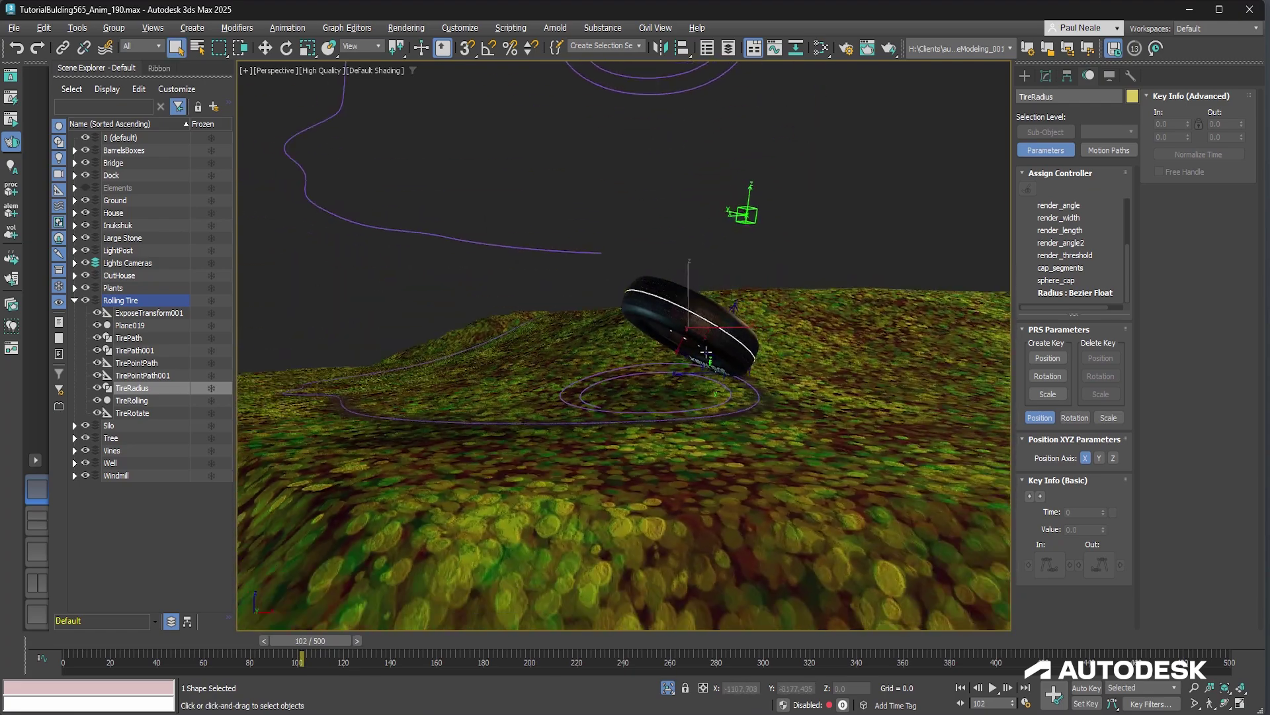
{"action": "middle_click_drag", "start_coordinate": [706, 353], "coordinate": [657, 354], "text": "alt"}
{"action": "scroll", "coordinate": [771, 350], "scroll_direction": "up", "scroll_amount": 5}
{"action": "middle_click_drag", "start_coordinate": [771, 351], "coordinate": [737, 362], "text": "alt"}
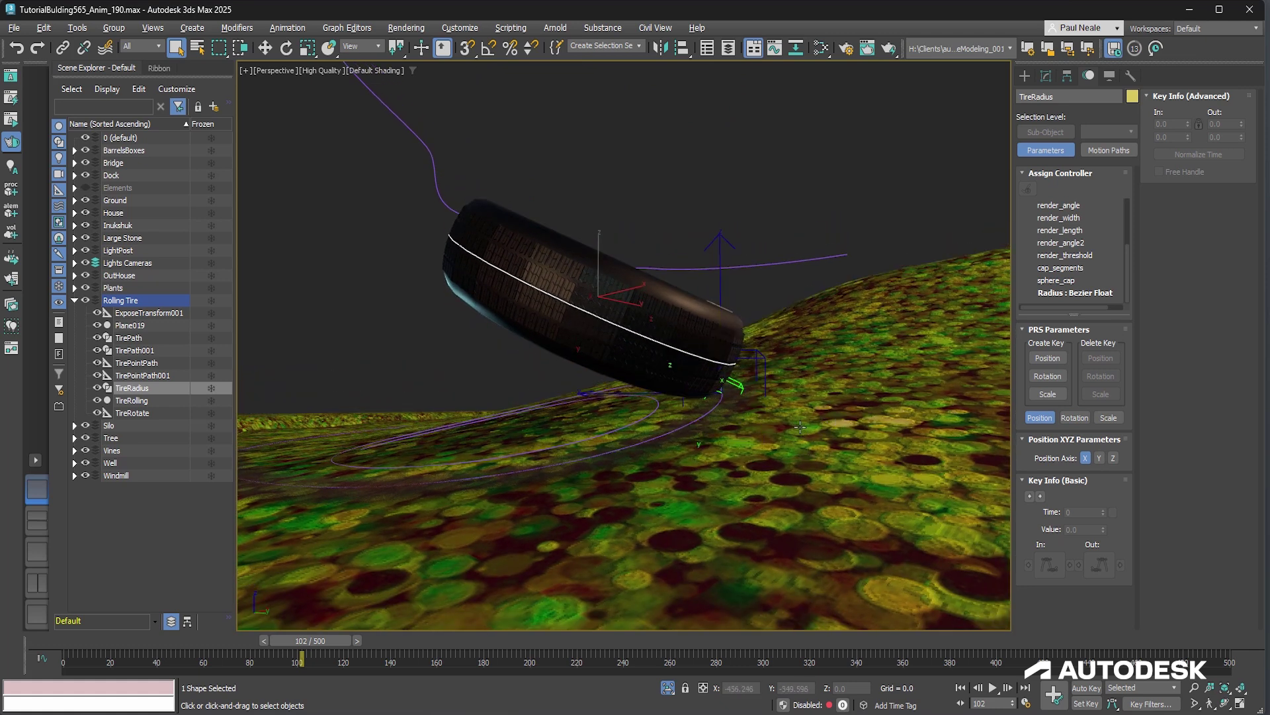
{"action": "middle_click_drag", "start_coordinate": [554, 384], "coordinate": [573, 367], "text": "alt"}
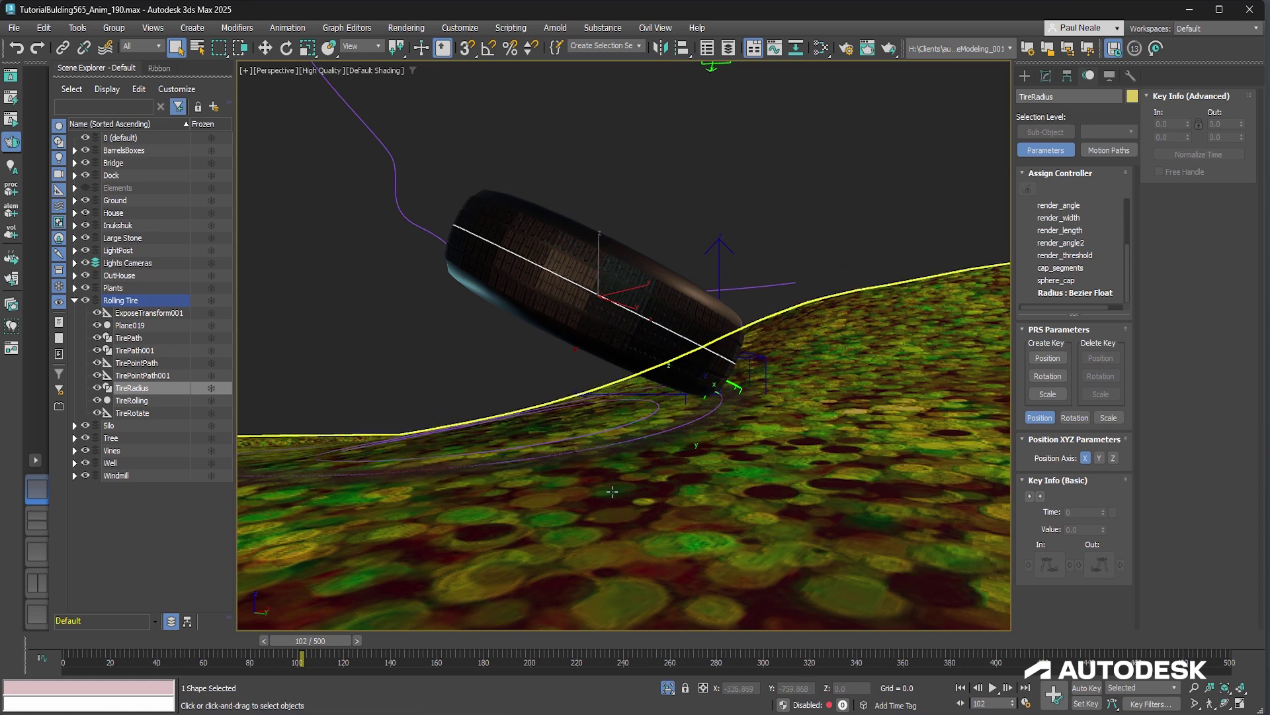
{"action": "left_click_drag", "start_coordinate": [291, 641], "coordinate": [248, 624]}
{"action": "middle_click_drag", "start_coordinate": [289, 365], "coordinate": [604, 393]}
Select the TireRotate helper and expand its Frozen Rotation tracks in the Motion panel.
{"action": "scroll", "coordinate": [604, 393], "scroll_direction": "up", "scroll_amount": 4}
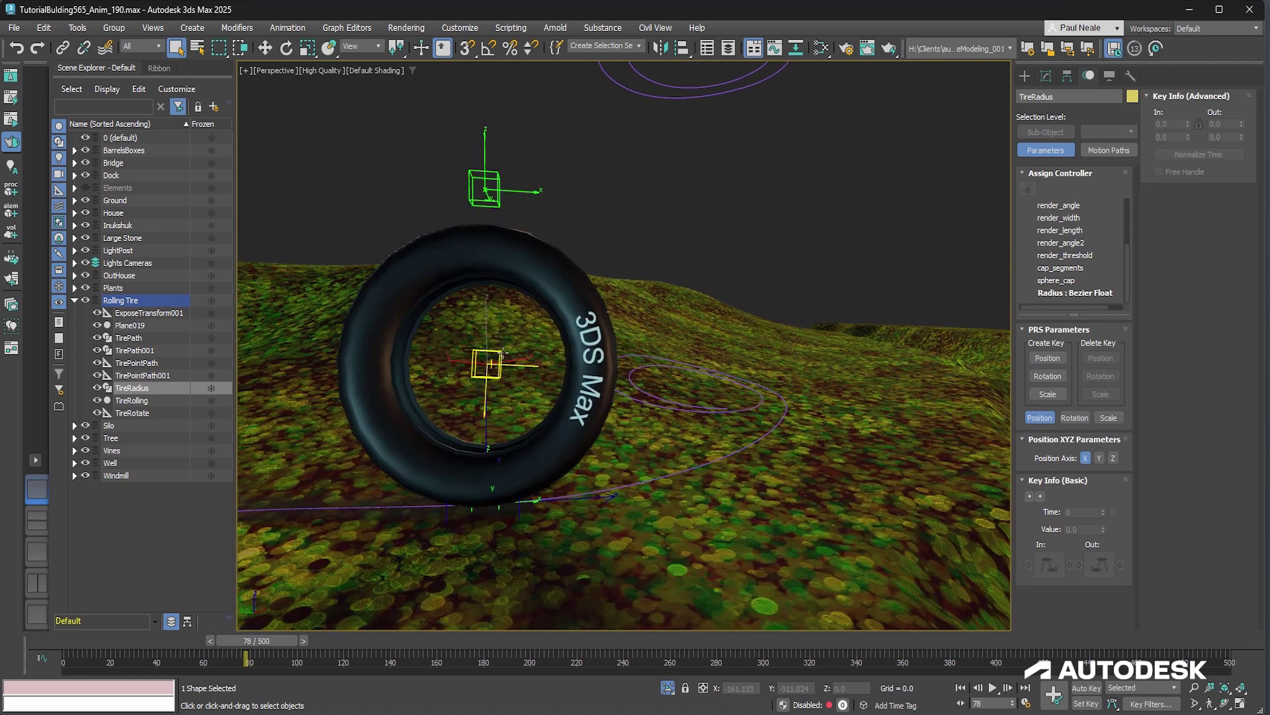
{"action": "left_click", "coordinate": [490, 364]}
{"action": "middle_click_drag", "start_coordinate": [493, 366], "coordinate": [523, 374], "text": "alt"}
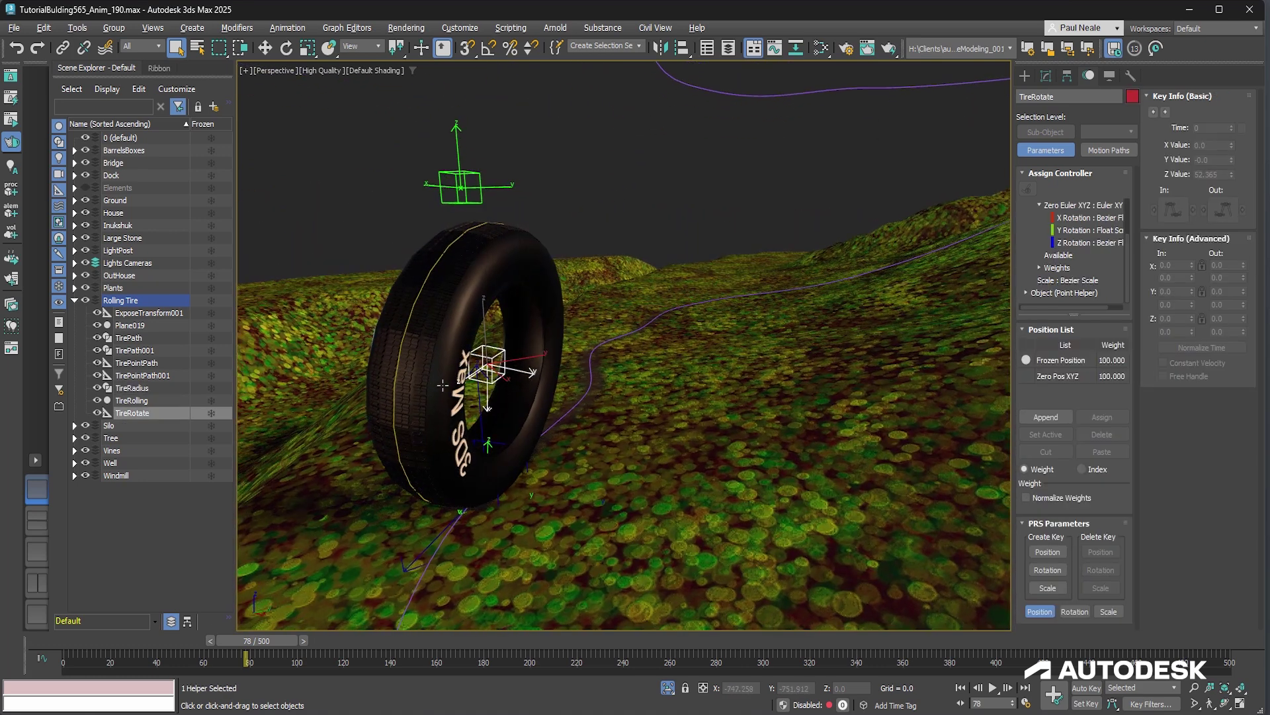
{"action": "left_click_drag", "start_coordinate": [1037, 258], "coordinate": [1010, 242]}
{"action": "left_click", "coordinate": [1040, 231]}
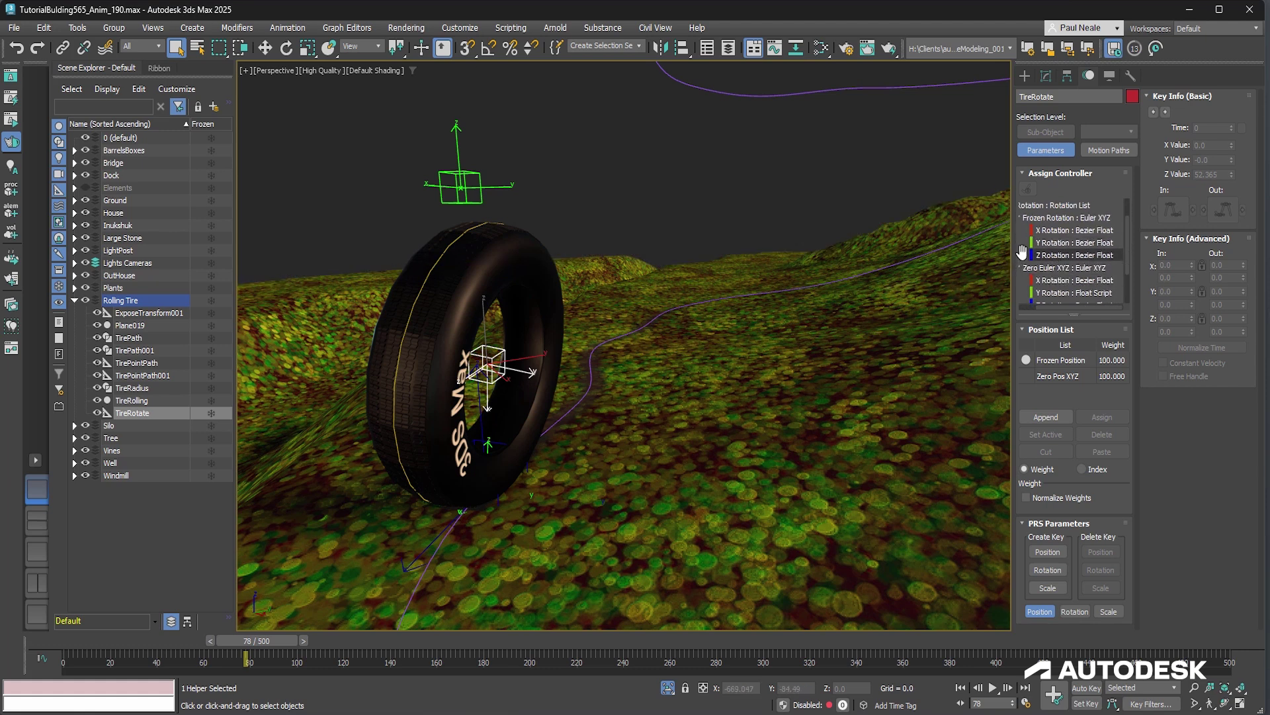
{"action": "scroll", "coordinate": [1026, 244], "scroll_direction": "up", "scroll_amount": 5}
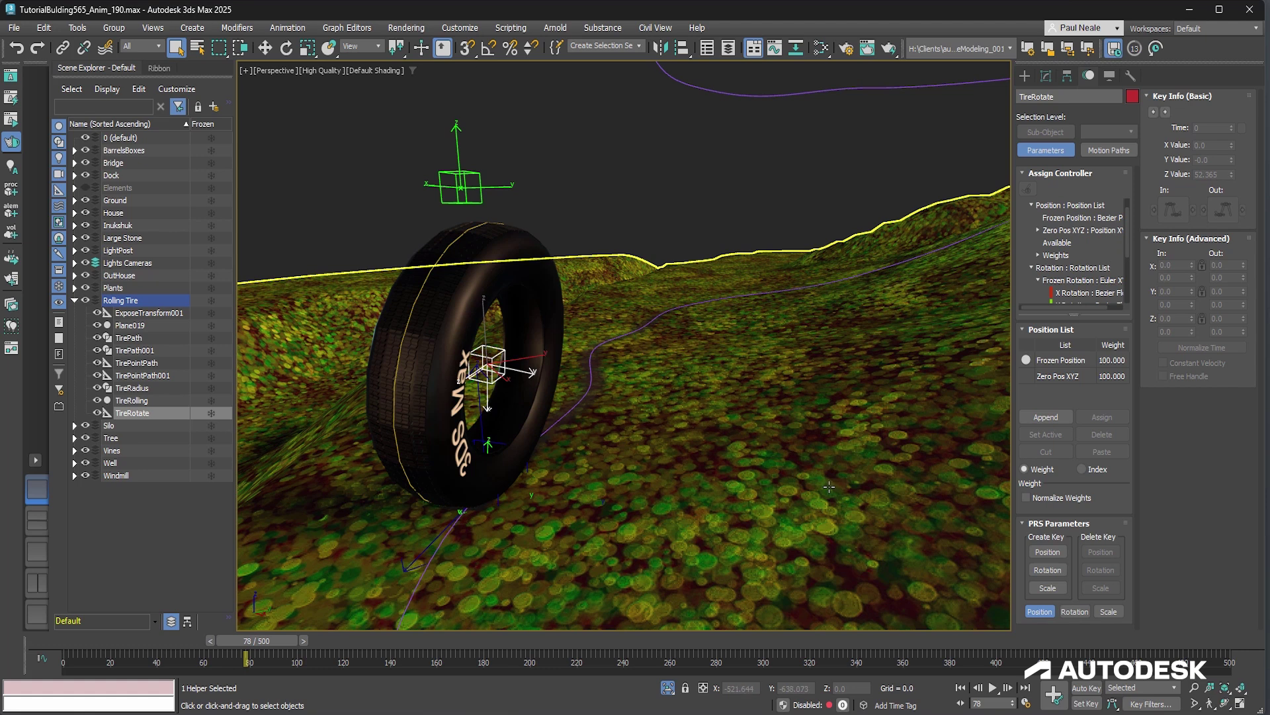
Expand Zero Pos XYZ and open the Y Position Float Wire showing Local_Euler_X*10.
{"action": "left_click", "coordinate": [1039, 231]}
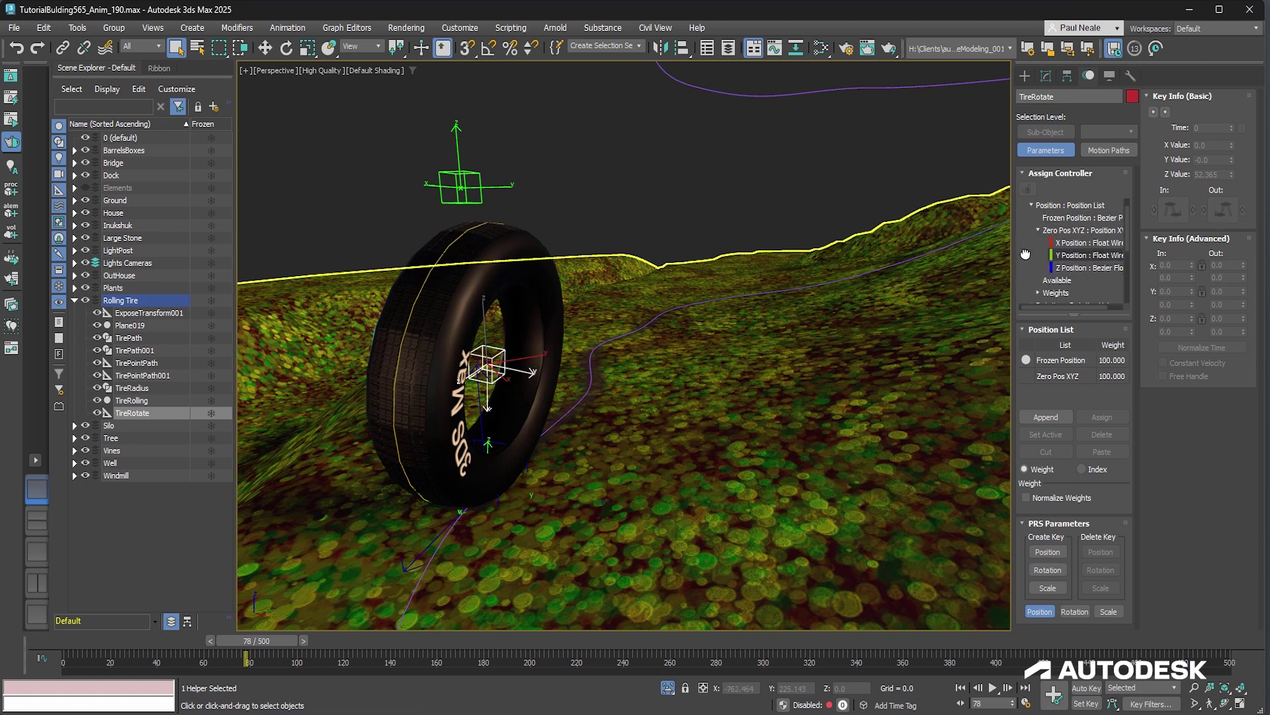
{"action": "left_click_drag", "start_coordinate": [1025, 252], "coordinate": [1012, 242]}
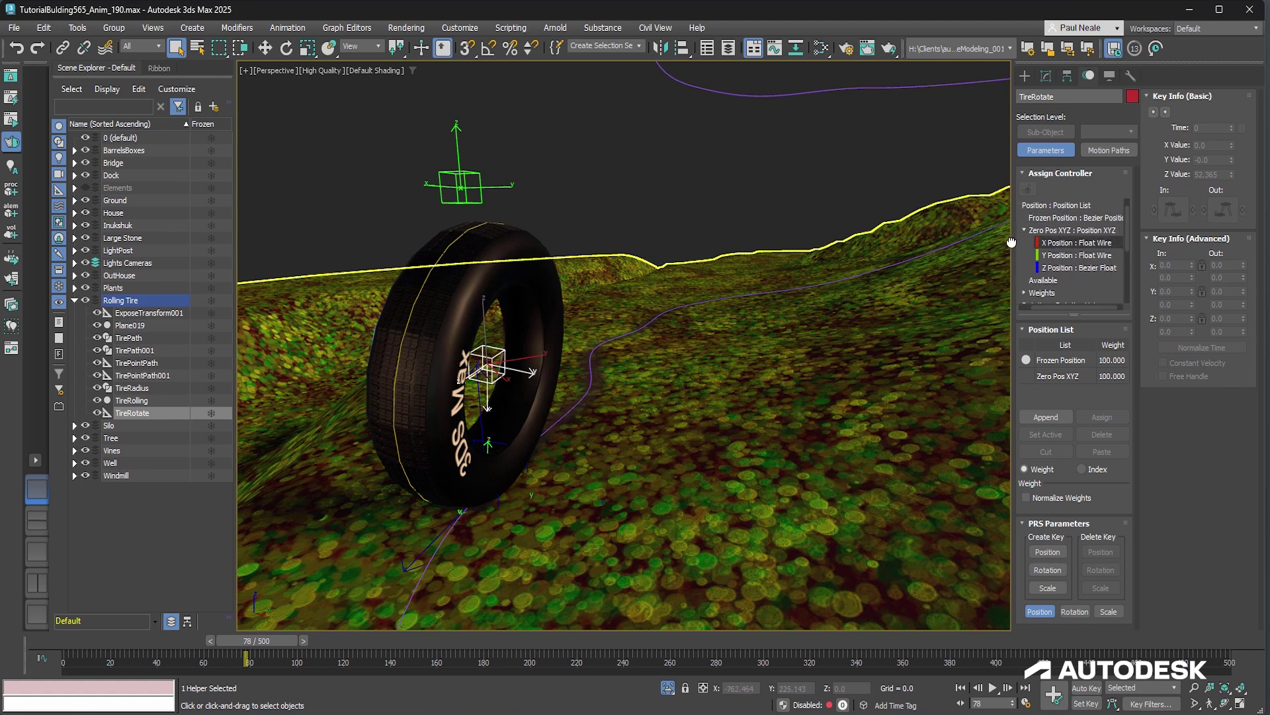
{"action": "middle_click_drag", "start_coordinate": [741, 387], "coordinate": [754, 299], "text": "alt"}
{"action": "double_click", "coordinate": [1076, 256]}
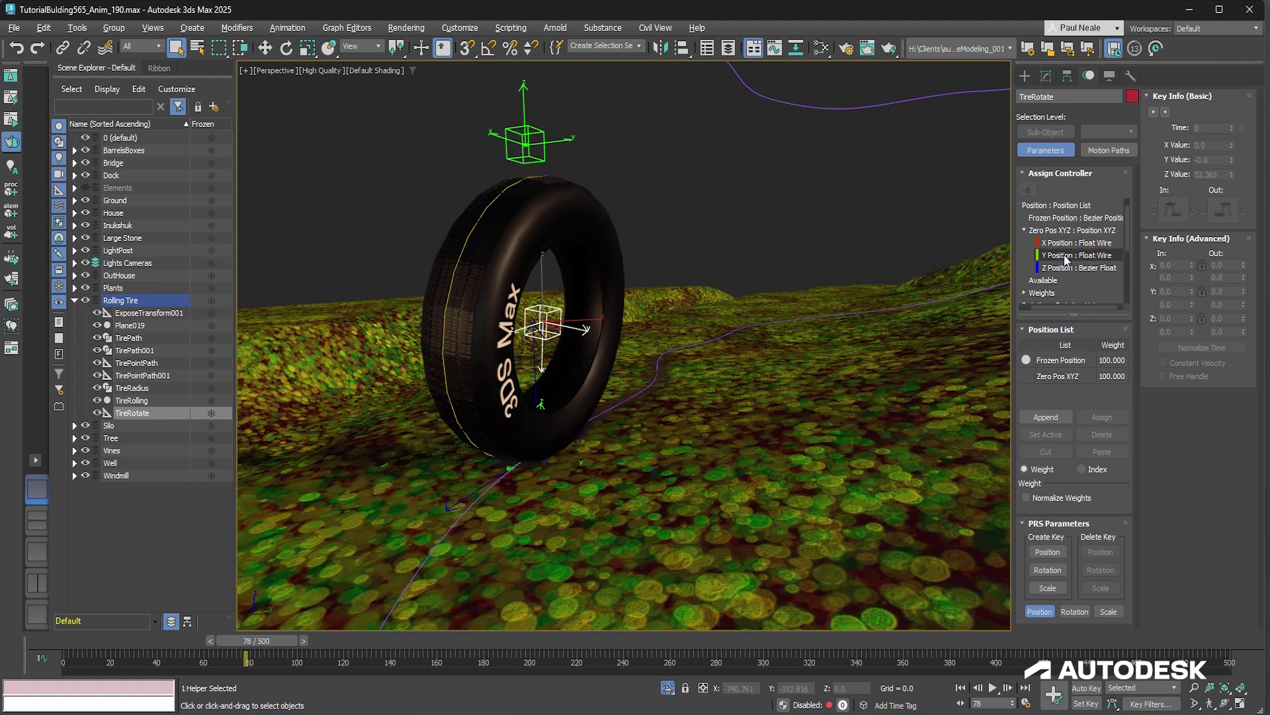
{"action": "left_click_drag", "start_coordinate": [562, 229], "coordinate": [196, 338]}
{"action": "middle_click_drag", "start_coordinate": [616, 316], "coordinate": [736, 333], "text": "alt"}
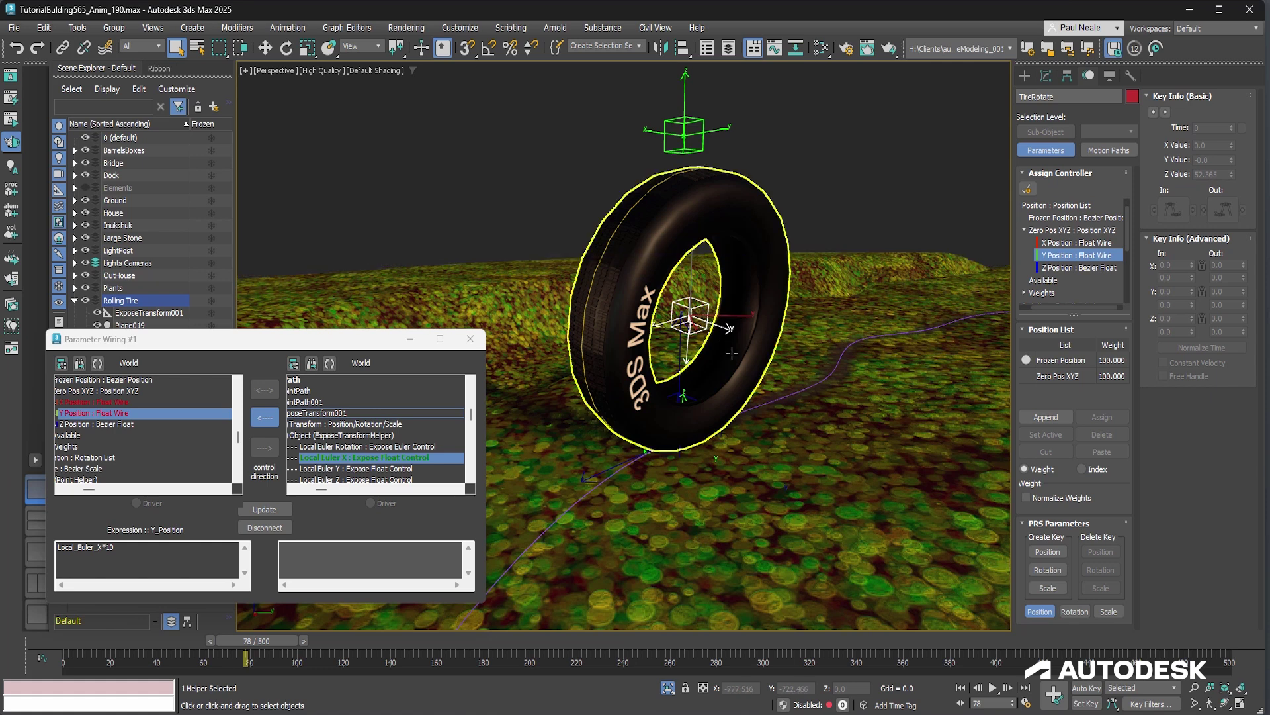
Switch to wireframe and inspect the Path Parameters of TirePointPath and TirePointPath001.
{"action": "key", "text": "F3"}
{"action": "scroll", "coordinate": [720, 398], "scroll_direction": "up", "scroll_amount": 2}
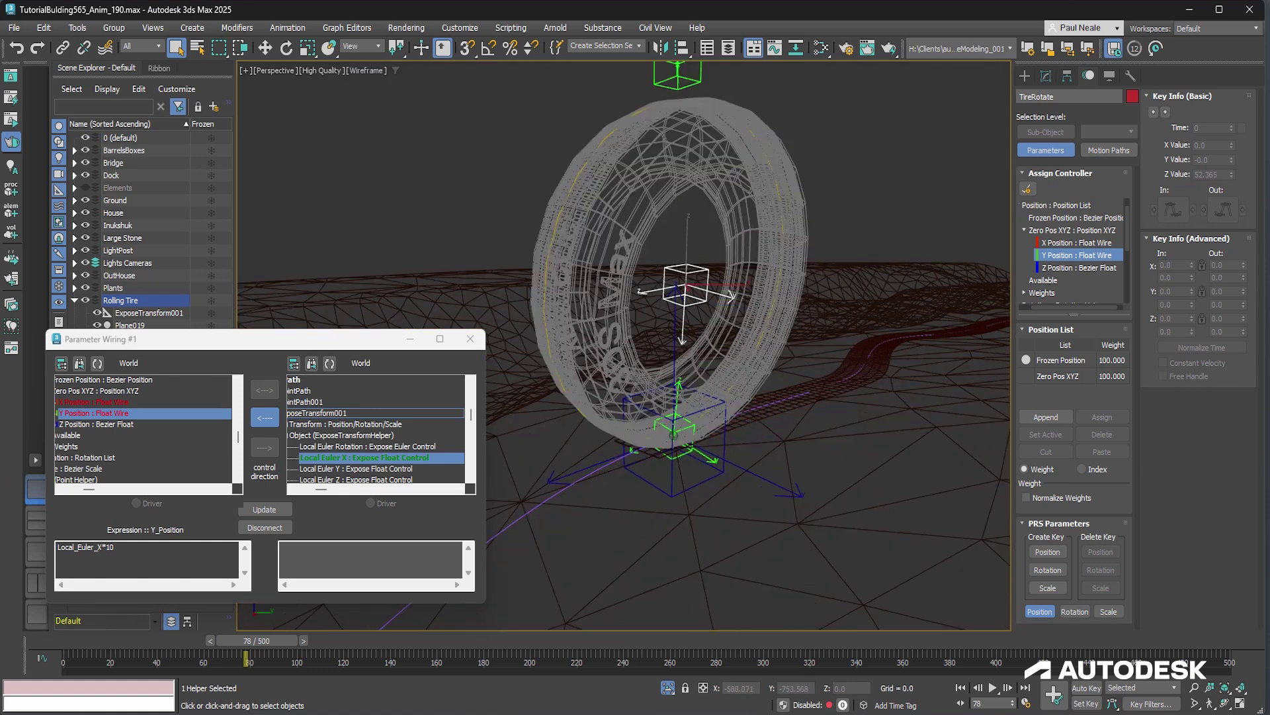
{"action": "left_click", "coordinate": [705, 481]}
{"action": "mouse_move", "coordinate": [705, 482]}
{"action": "middle_mouse_down", "text": "alt"}
{"action": "mouse_move", "coordinate": [751, 438]}
{"action": "mouse_move", "coordinate": [708, 458]}
{"action": "mouse_move", "coordinate": [751, 465]}
{"action": "mouse_move", "coordinate": [688, 499]}
{"action": "middle_mouse_up", "text": "alt"}
{"action": "left_click", "coordinate": [681, 452]}
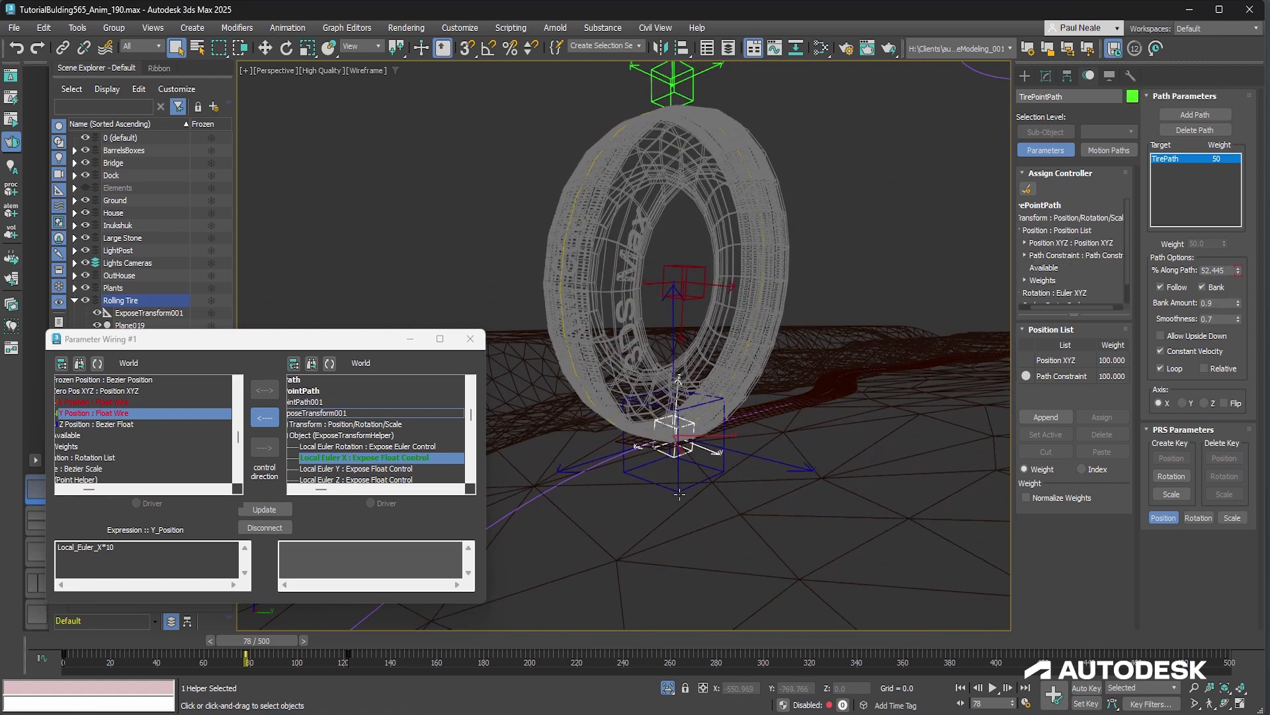
{"action": "left_click", "coordinate": [680, 493]}
{"action": "middle_click_drag", "start_coordinate": [790, 444], "coordinate": [685, 467], "text": "alt"}
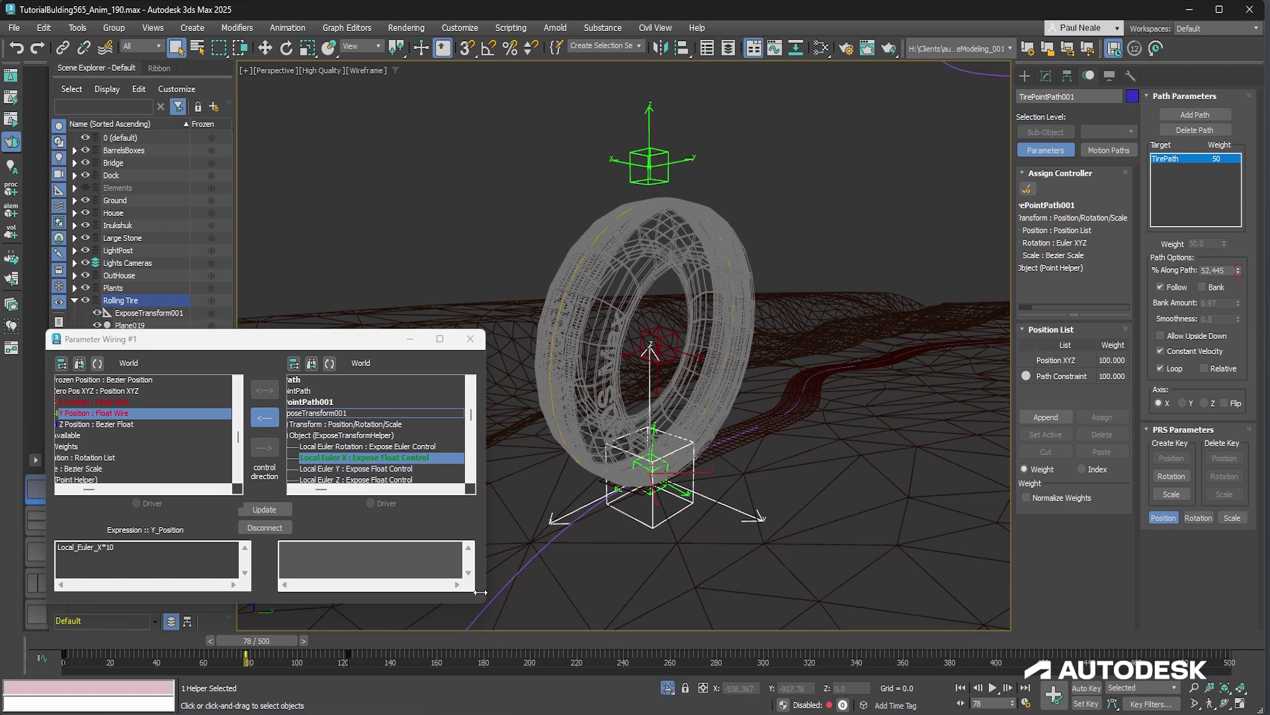
Scrub to frame 110, frame the helper, and select ExposeTransform001.
{"action": "left_click_drag", "start_coordinate": [263, 651], "coordinate": [328, 641]}
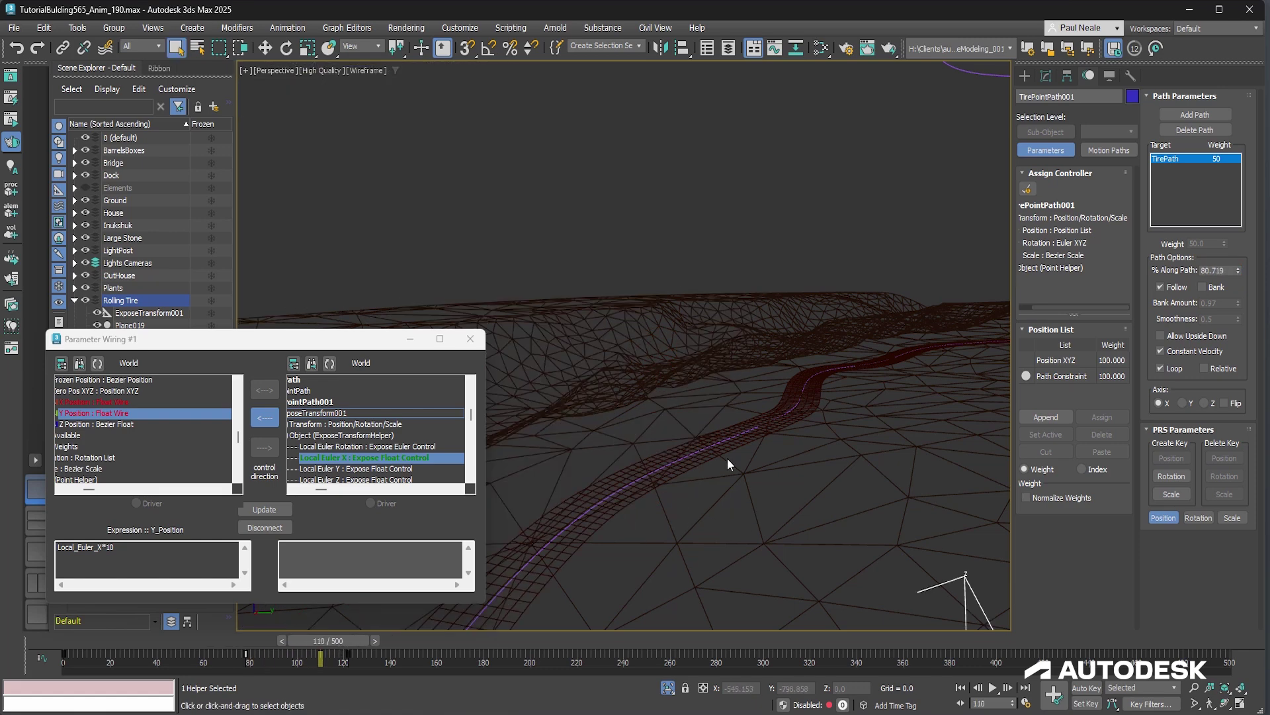
{"action": "middle_click_drag", "start_coordinate": [728, 458], "coordinate": [511, 416]}
{"action": "key", "text": "z"}
{"action": "scroll", "coordinate": [727, 368], "scroll_direction": "down", "scroll_amount": 3}
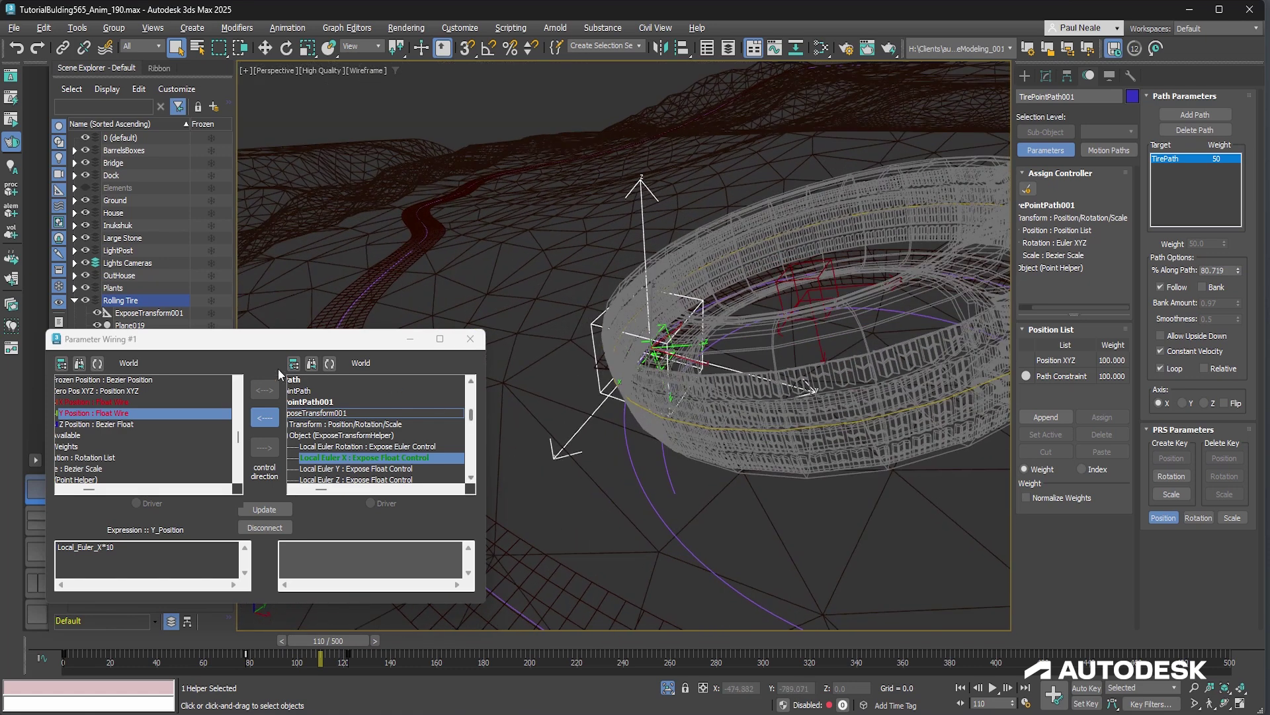
{"action": "scroll", "coordinate": [661, 357], "scroll_direction": "down", "scroll_amount": 3}
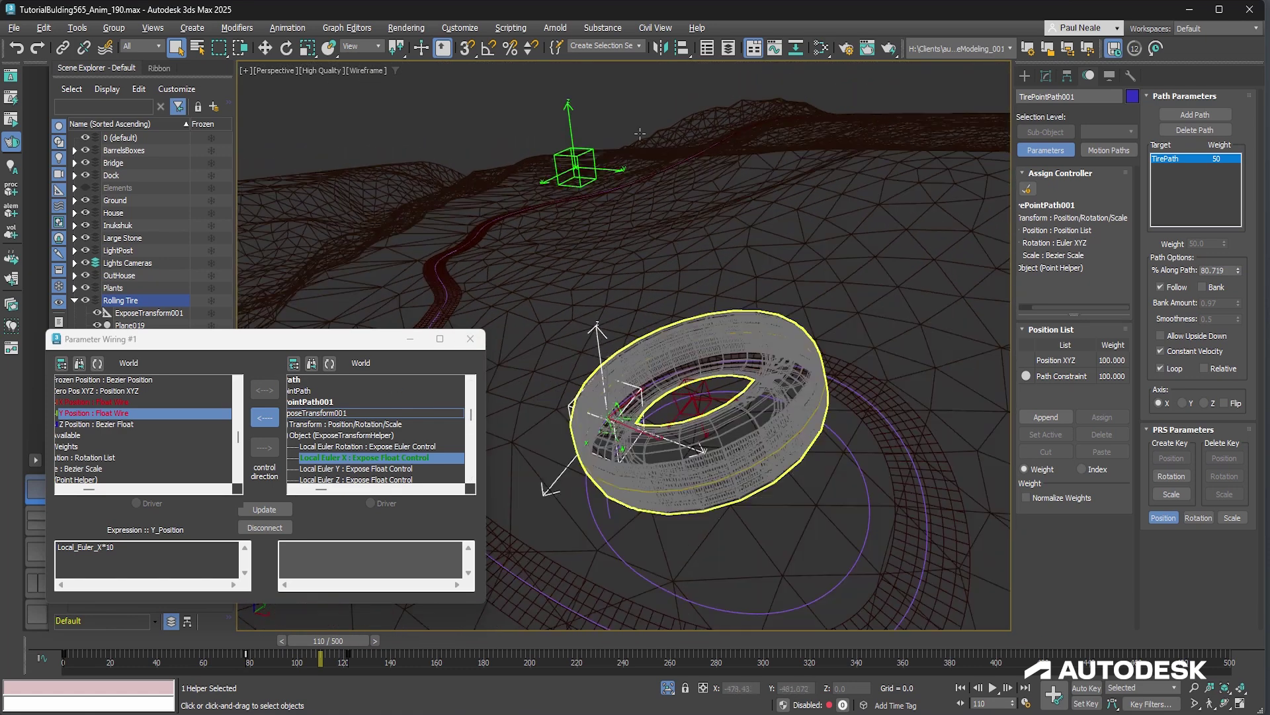
{"action": "left_click", "coordinate": [569, 135]}
{"action": "middle_click_drag", "start_coordinate": [614, 85], "coordinate": [683, 152]}
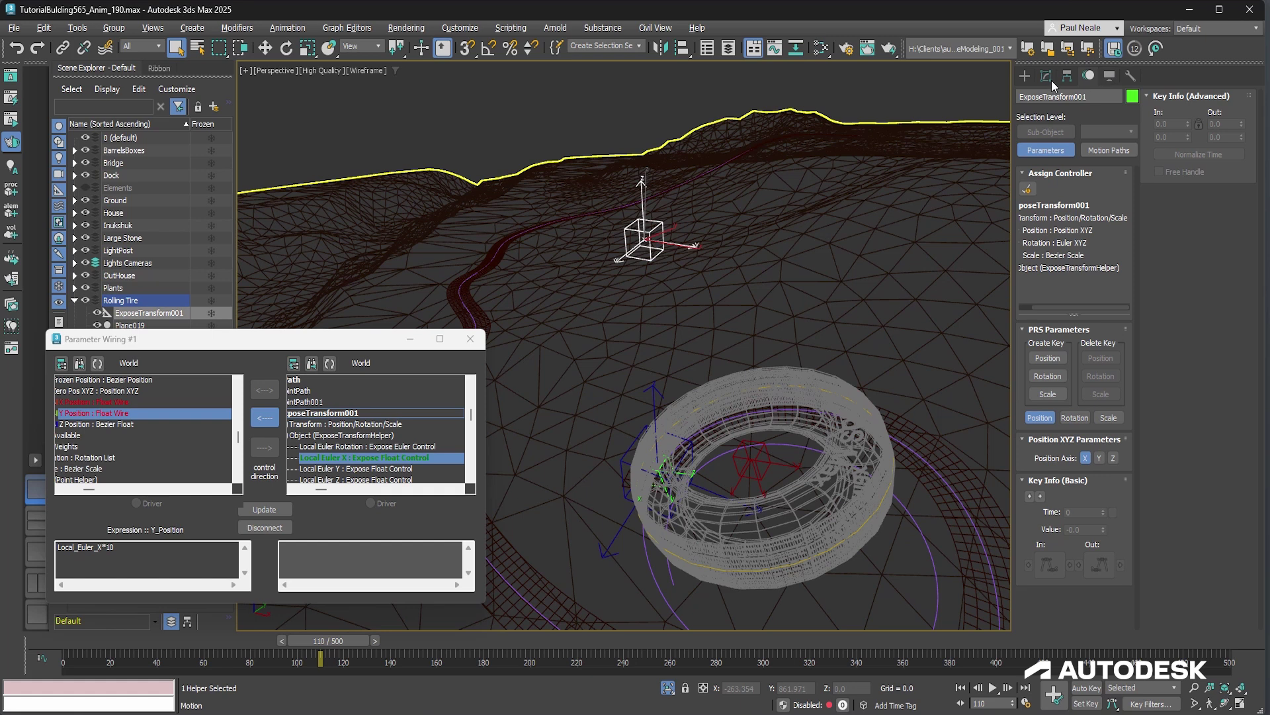
Show ExposeTransform001's parameters and orbit in for a lower, closer view of the tire.
{"action": "left_click", "coordinate": [1047, 77]}
{"action": "middle_click_drag", "start_coordinate": [850, 424], "coordinate": [764, 254], "text": "alt"}
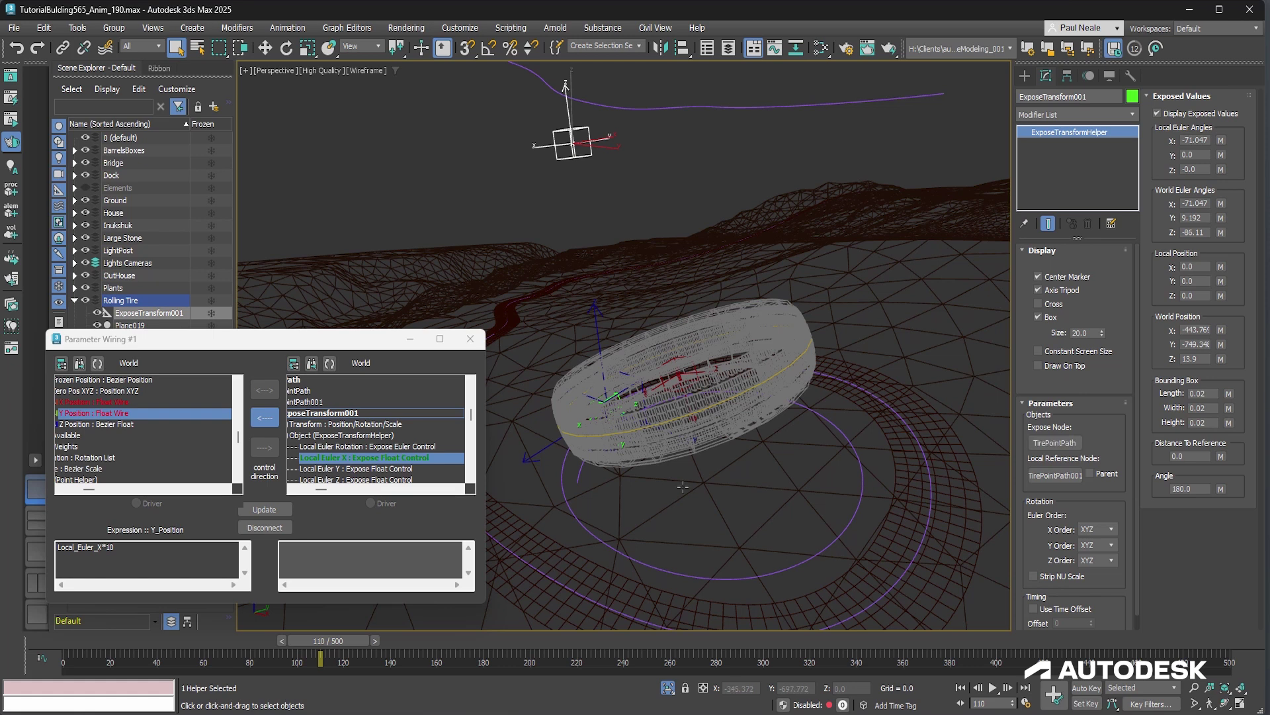
{"action": "middle_click_drag", "start_coordinate": [675, 460], "coordinate": [694, 414], "text": "alt"}
{"action": "scroll", "coordinate": [685, 434], "scroll_direction": "up", "scroll_amount": 2}
{"action": "scroll", "coordinate": [617, 482], "scroll_direction": "up", "scroll_amount": 2}
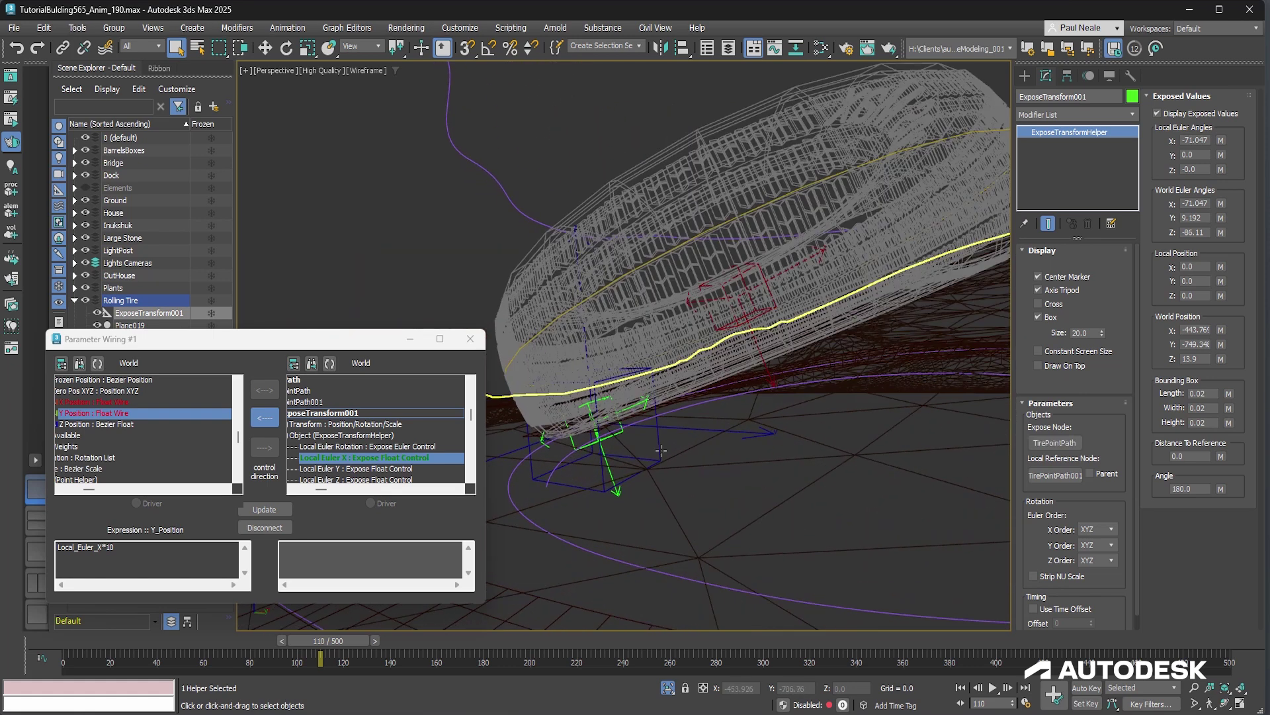
Select the TirePointPath and TirePointPath001 point helpers, then ExposeTransform001 again.
{"action": "left_click", "coordinate": [622, 433]}
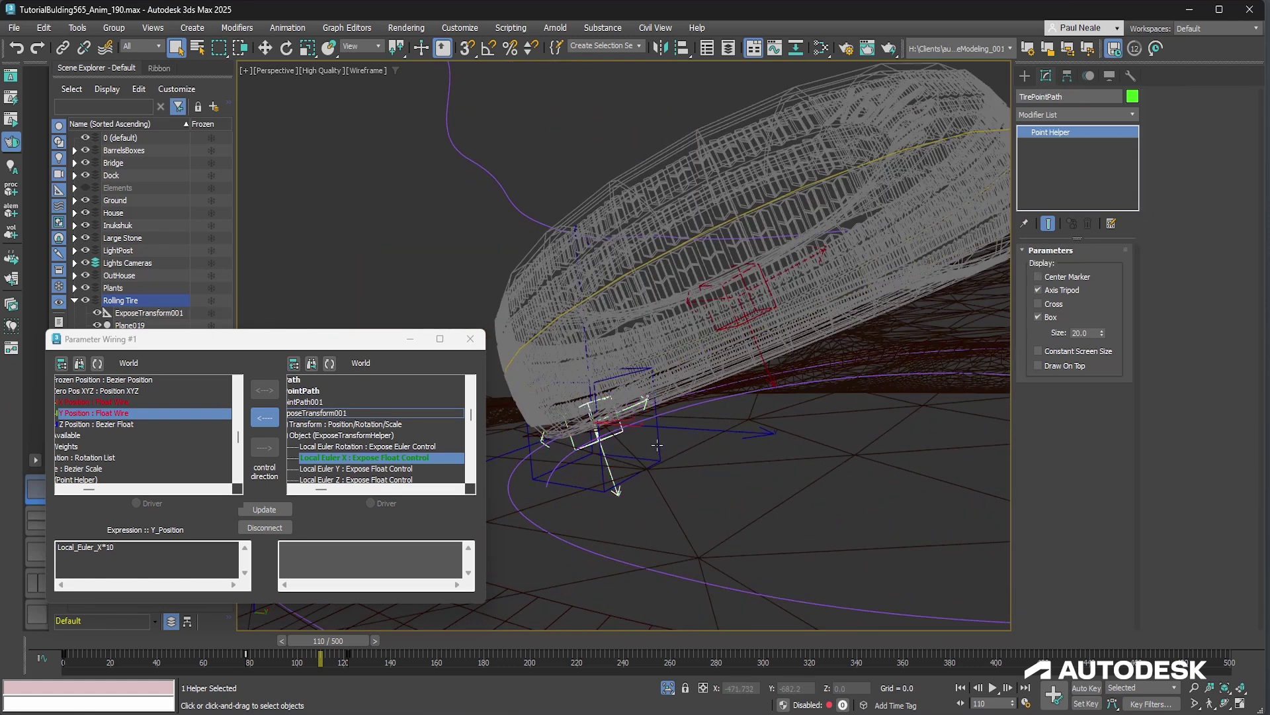
{"action": "left_click", "coordinate": [659, 442]}
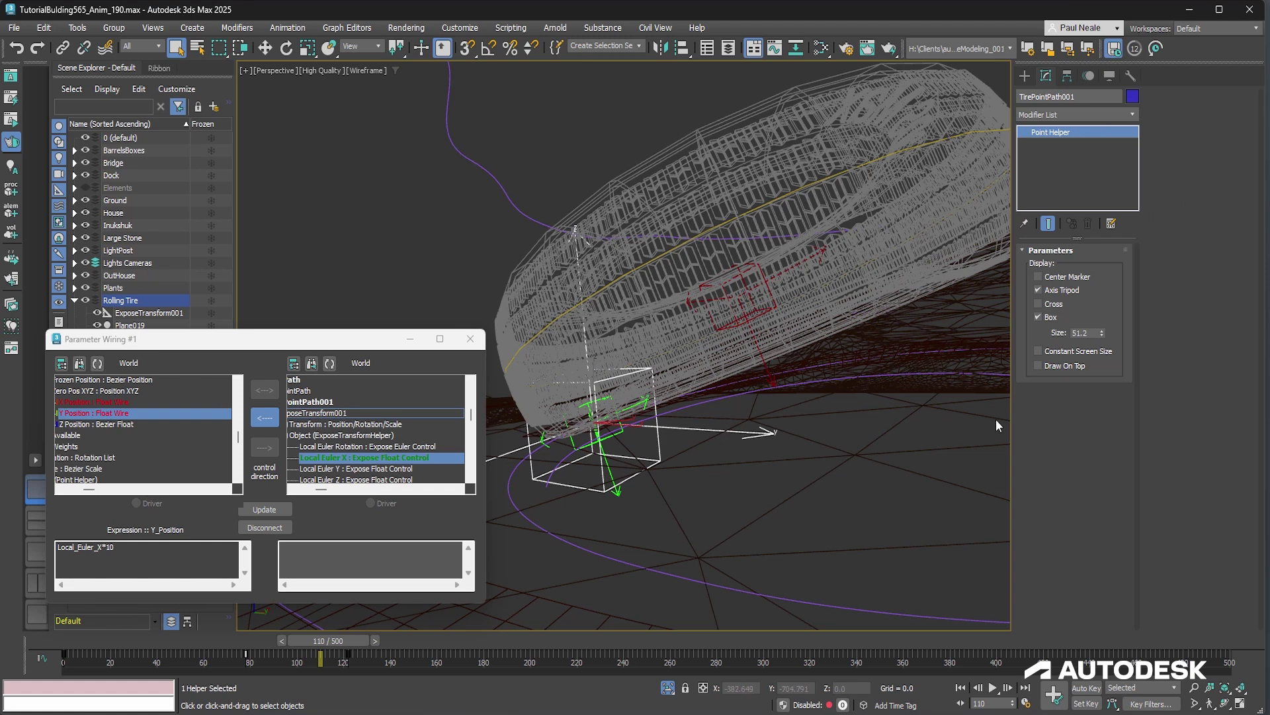
{"action": "middle_click_drag", "start_coordinate": [537, 179], "coordinate": [549, 275]}
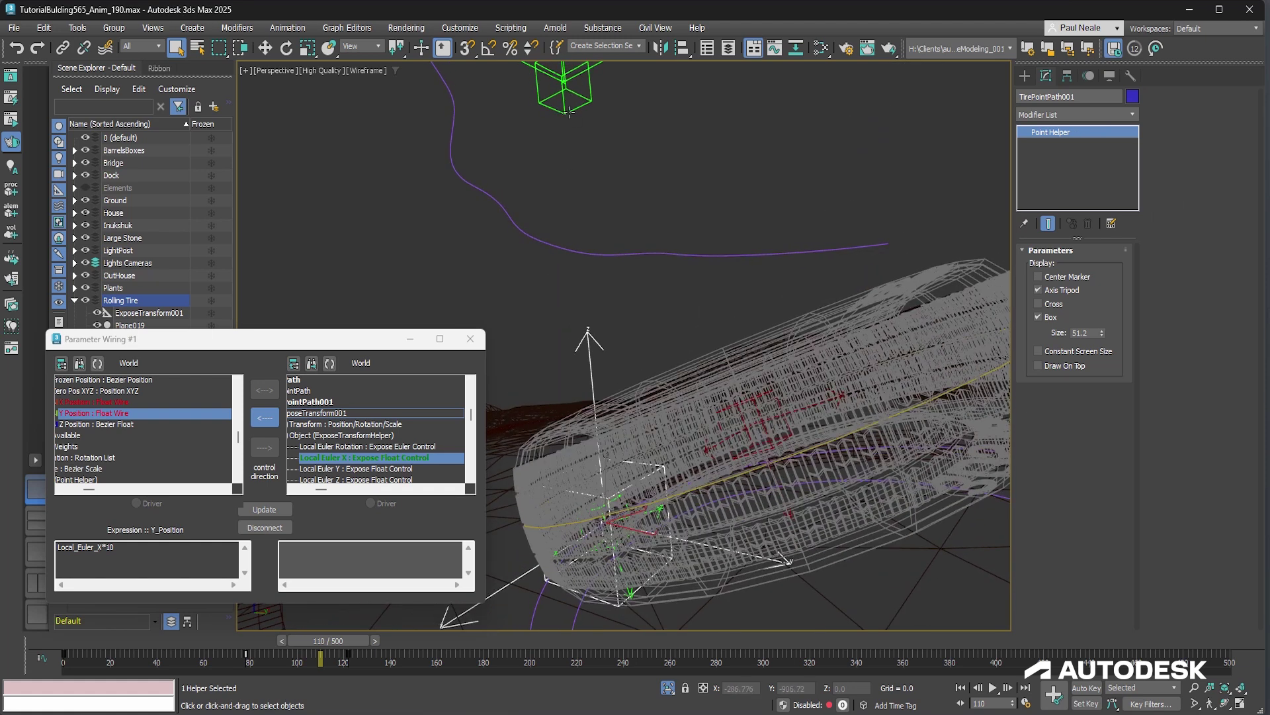
{"action": "left_click", "coordinate": [569, 112]}
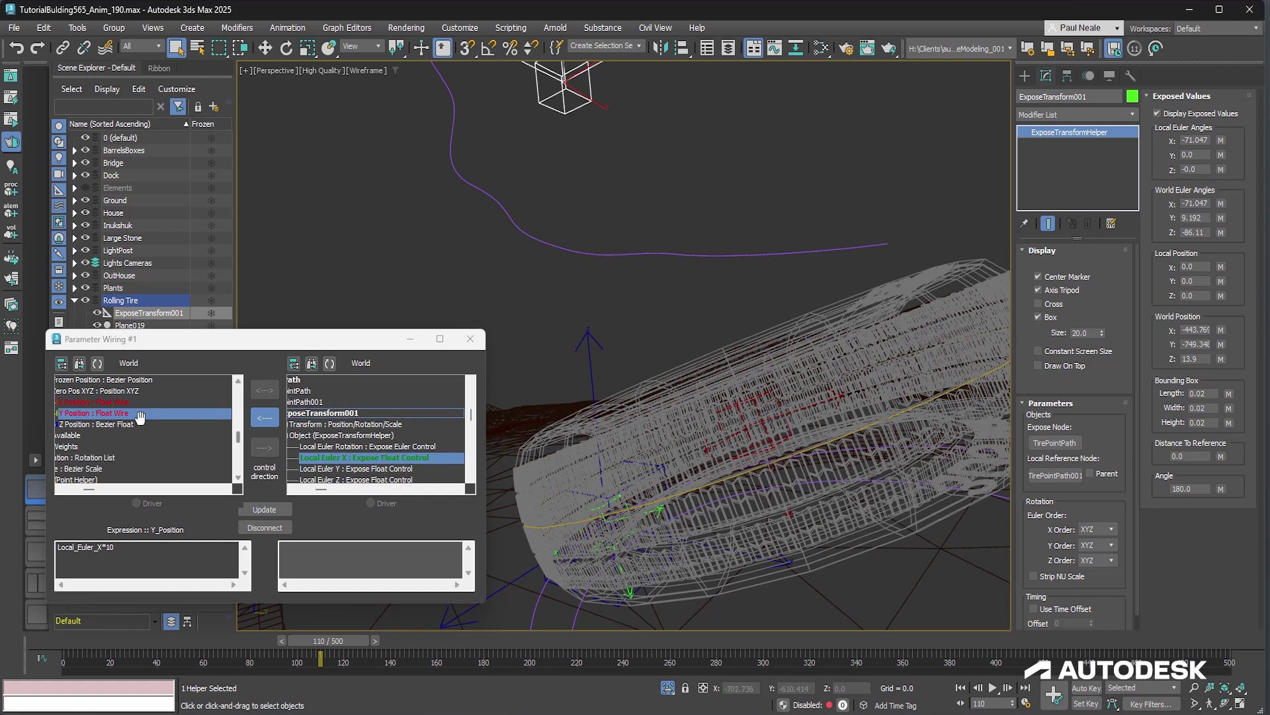
{"action": "left_click_drag", "start_coordinate": [162, 441], "coordinate": [213, 441]}
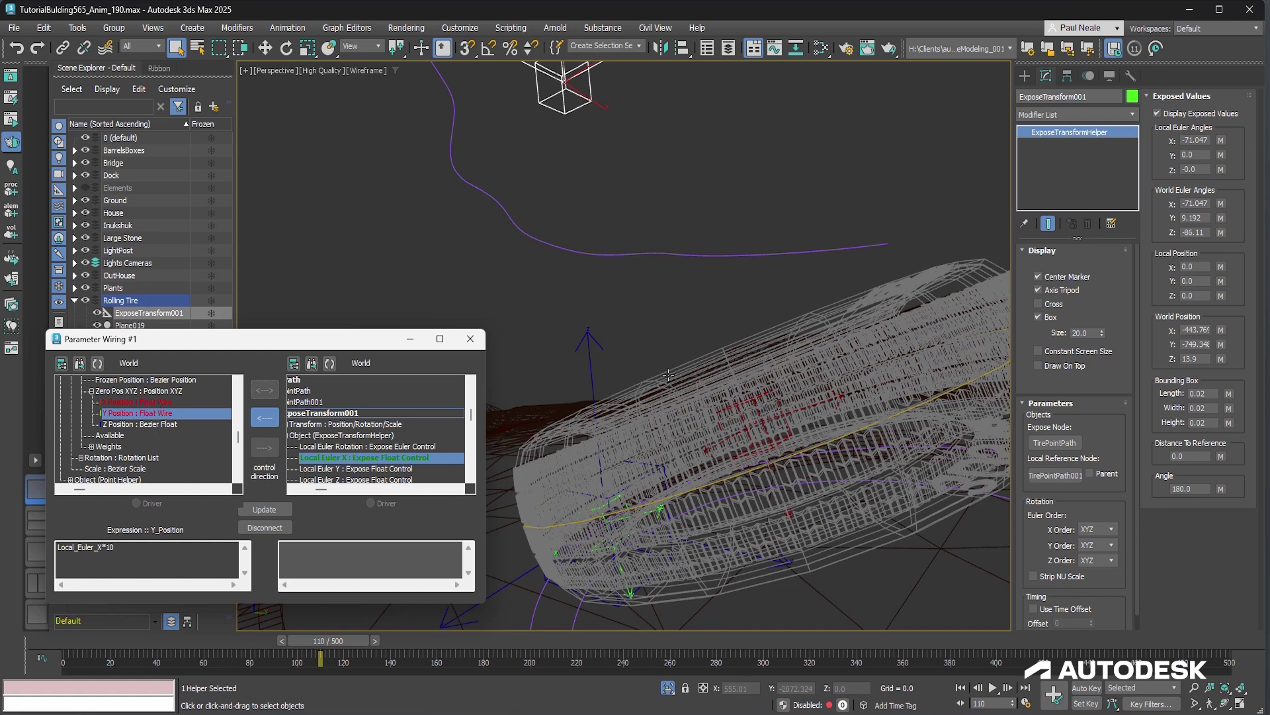
{"action": "middle_click_drag", "start_coordinate": [669, 375], "coordinate": [675, 318]}
{"action": "scroll", "coordinate": [724, 291], "scroll_direction": "down", "scroll_amount": 4}
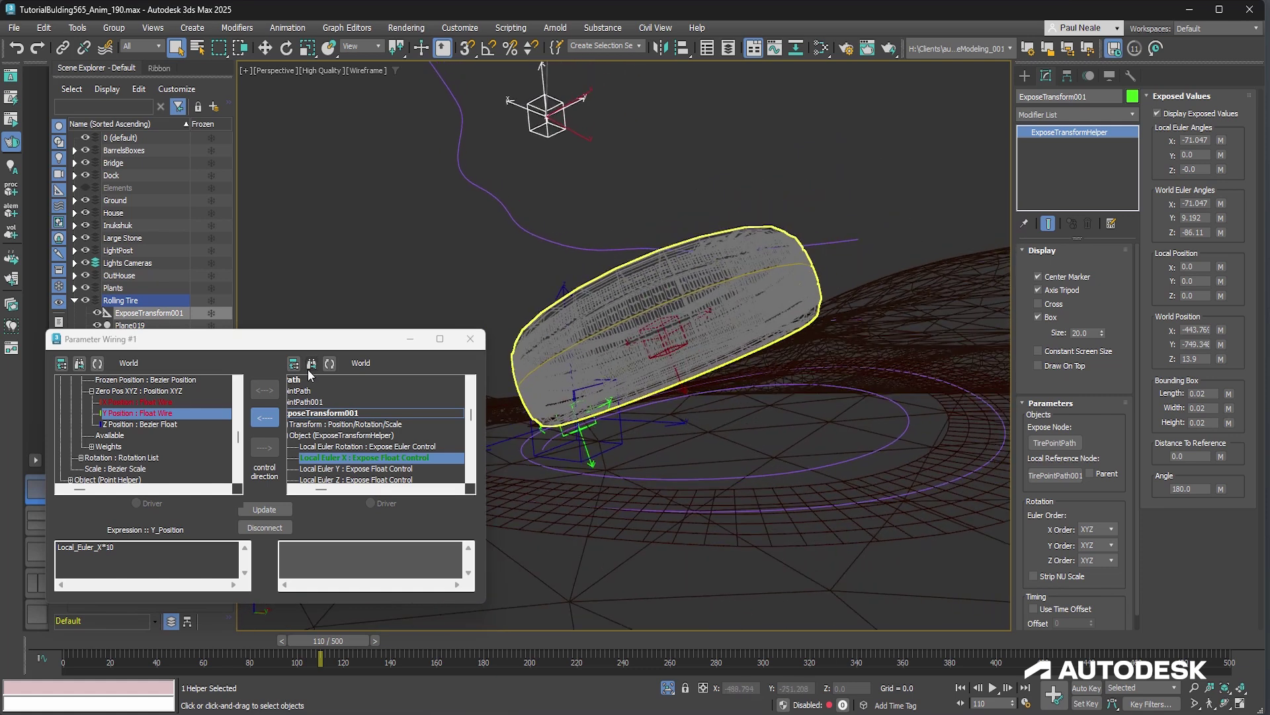
Check the X Position wire's expression, then close the Parameter Wiring window.
{"action": "left_click", "coordinate": [146, 403]}
{"action": "middle_click_drag", "start_coordinate": [403, 382], "coordinate": [418, 352]}
{"action": "left_click", "coordinate": [470, 338]}
{"action": "scroll", "coordinate": [496, 277], "scroll_direction": "down", "scroll_amount": 3}
Return to shaded view, orbit across the terrain, and select the track plane Plane019.
{"action": "key", "text": "F3"}
{"action": "mouse_move", "coordinate": [496, 277]}
{"action": "middle_mouse_down", "text": "alt"}
{"action": "mouse_move", "coordinate": [612, 288]}
{"action": "mouse_move", "coordinate": [599, 347]}
{"action": "middle_mouse_up", "text": "alt"}
{"action": "middle_click_drag", "start_coordinate": [447, 330], "coordinate": [526, 317]}
{"action": "left_click", "coordinate": [541, 458]}
Show Plane019 at its base Plane level with Show End Result turned off.
{"action": "middle_click_drag", "start_coordinate": [542, 458], "coordinate": [593, 334], "text": "alt"}
{"action": "left_click", "coordinate": [1043, 192]}
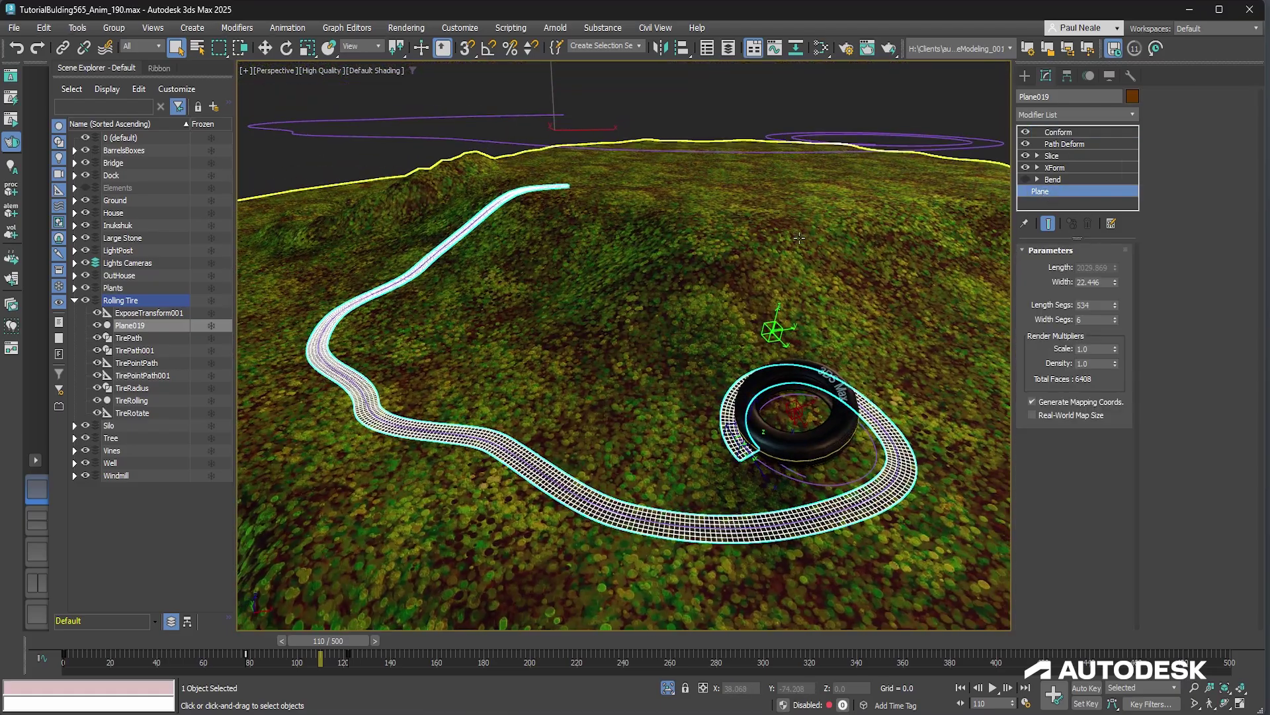
{"action": "key", "text": "alt+e"}
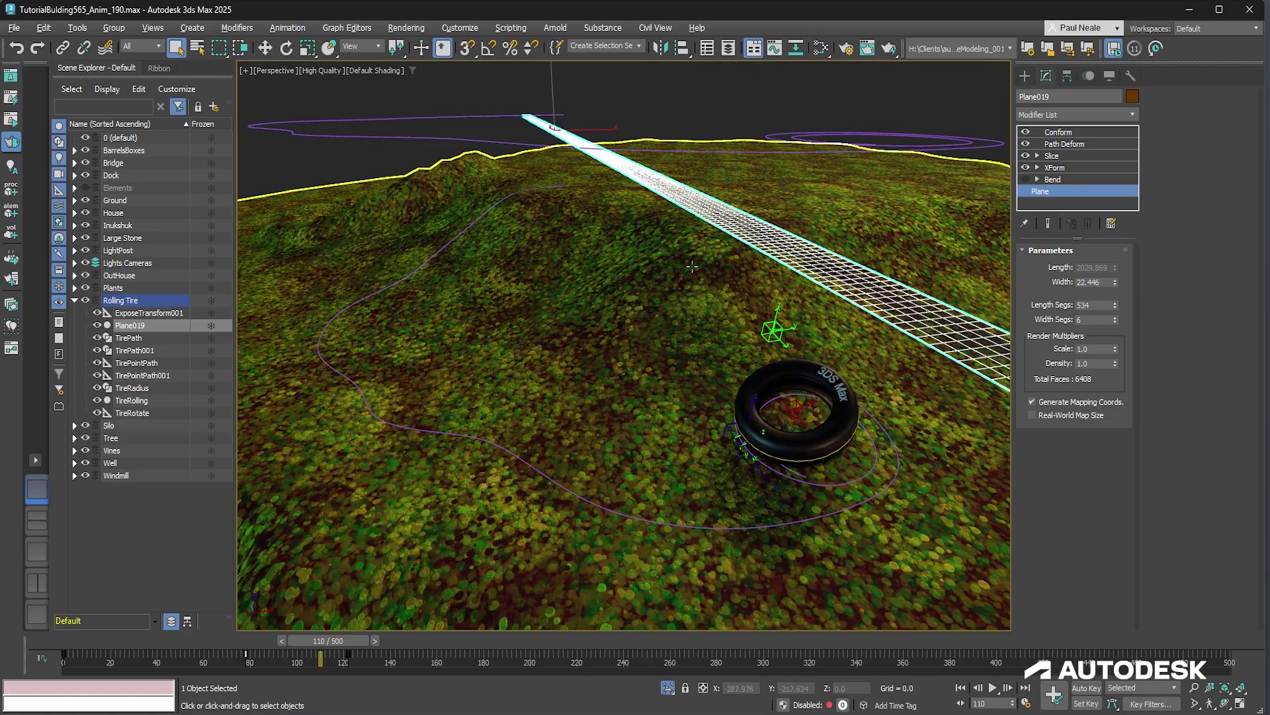
{"action": "middle_click_drag", "start_coordinate": [699, 320], "coordinate": [732, 272], "text": "alt"}
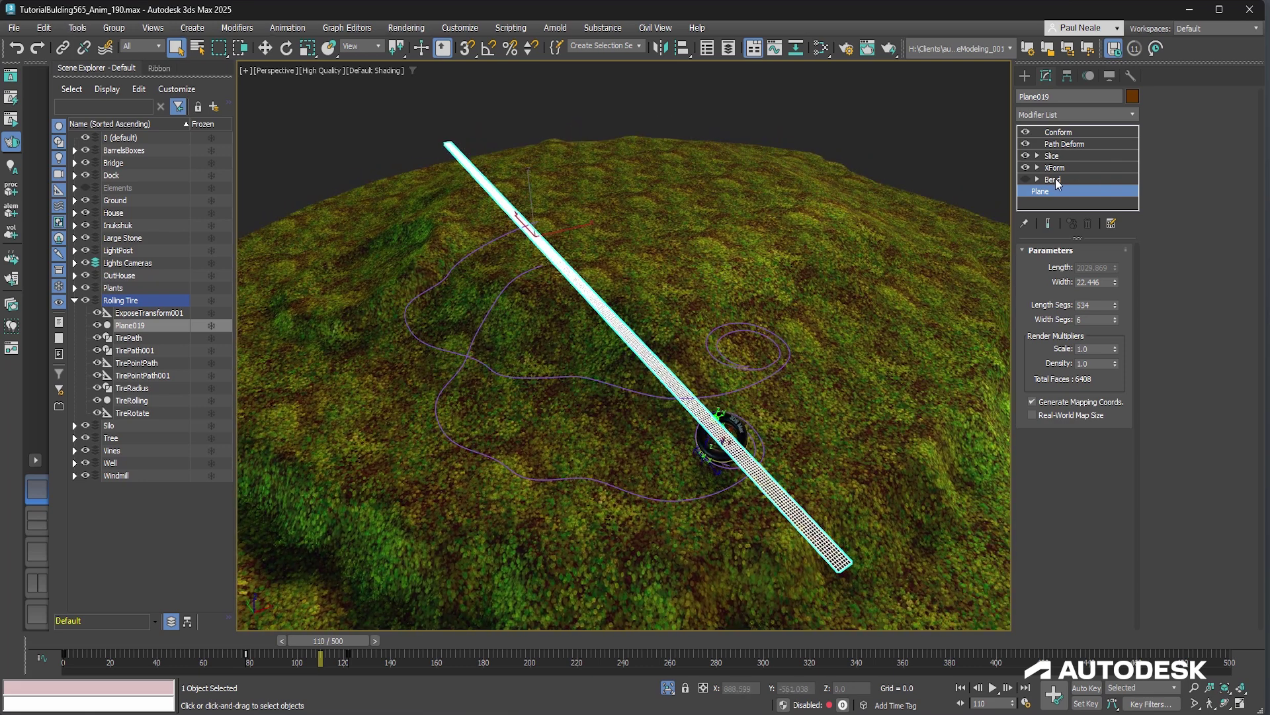
Select the XForm modifier and orbit around the flat strip's ends over the hill.
{"action": "left_click", "coordinate": [1056, 170]}
{"action": "middle_click_drag", "start_coordinate": [550, 222], "coordinate": [603, 208], "text": "alt"}
{"action": "middle_click_drag", "start_coordinate": [602, 209], "coordinate": [571, 220]}
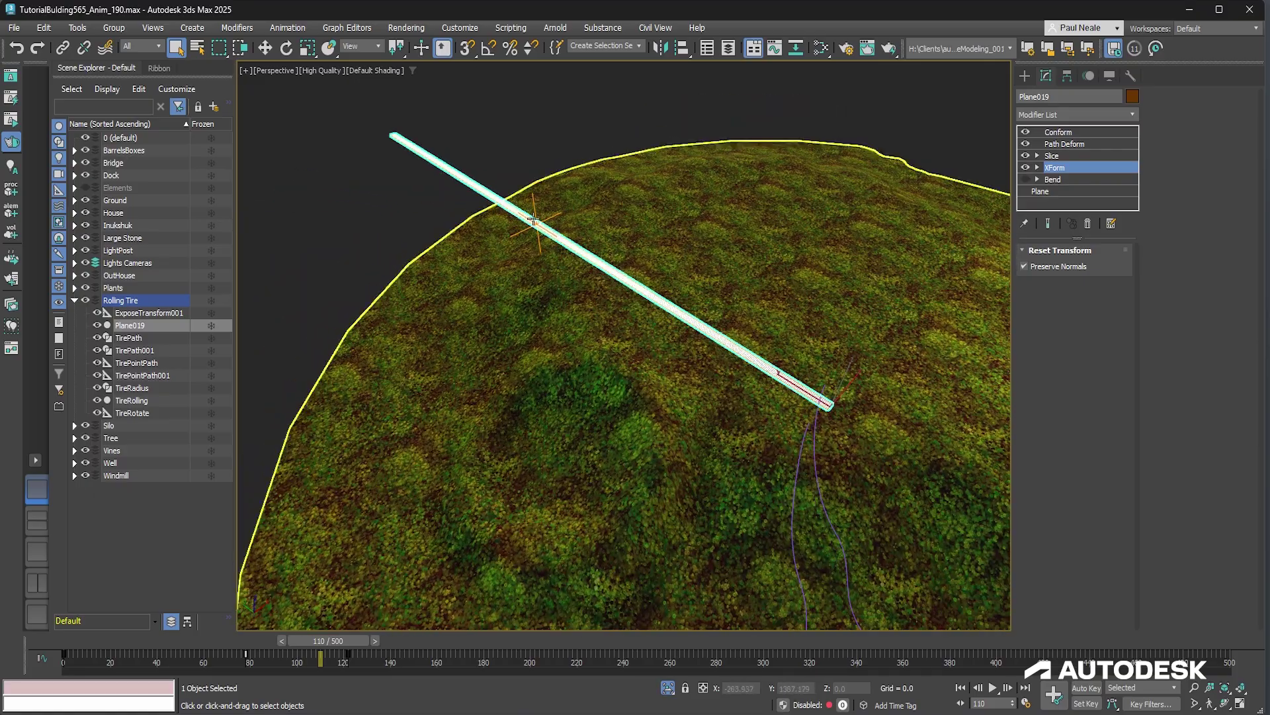
{"action": "middle_click_drag", "start_coordinate": [607, 283], "coordinate": [784, 278], "text": "alt"}
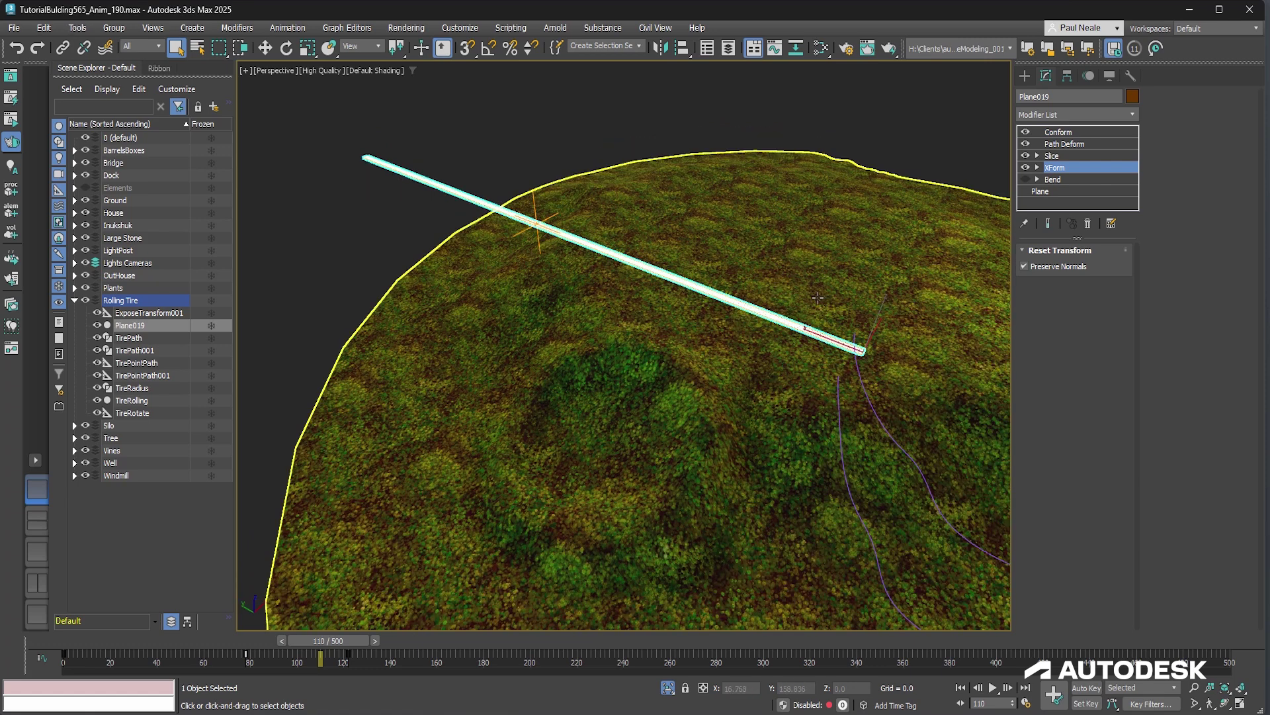
{"action": "middle_click_drag", "start_coordinate": [620, 271], "coordinate": [703, 272], "text": "alt"}
{"action": "middle_click_drag", "start_coordinate": [914, 372], "coordinate": [956, 351]}
{"action": "scroll", "coordinate": [886, 354], "scroll_direction": "up", "scroll_amount": 3}
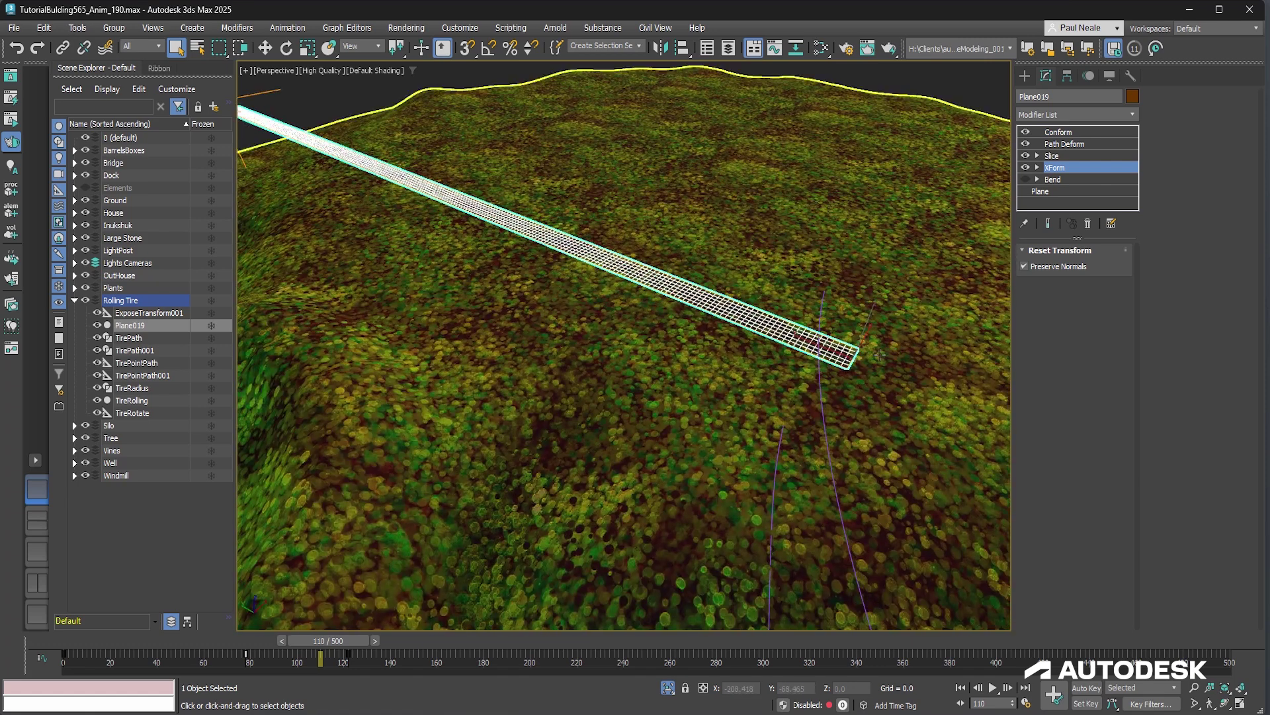
Review the base Plane's size parameters, then return to the XForm level.
{"action": "left_click", "coordinate": [1040, 192]}
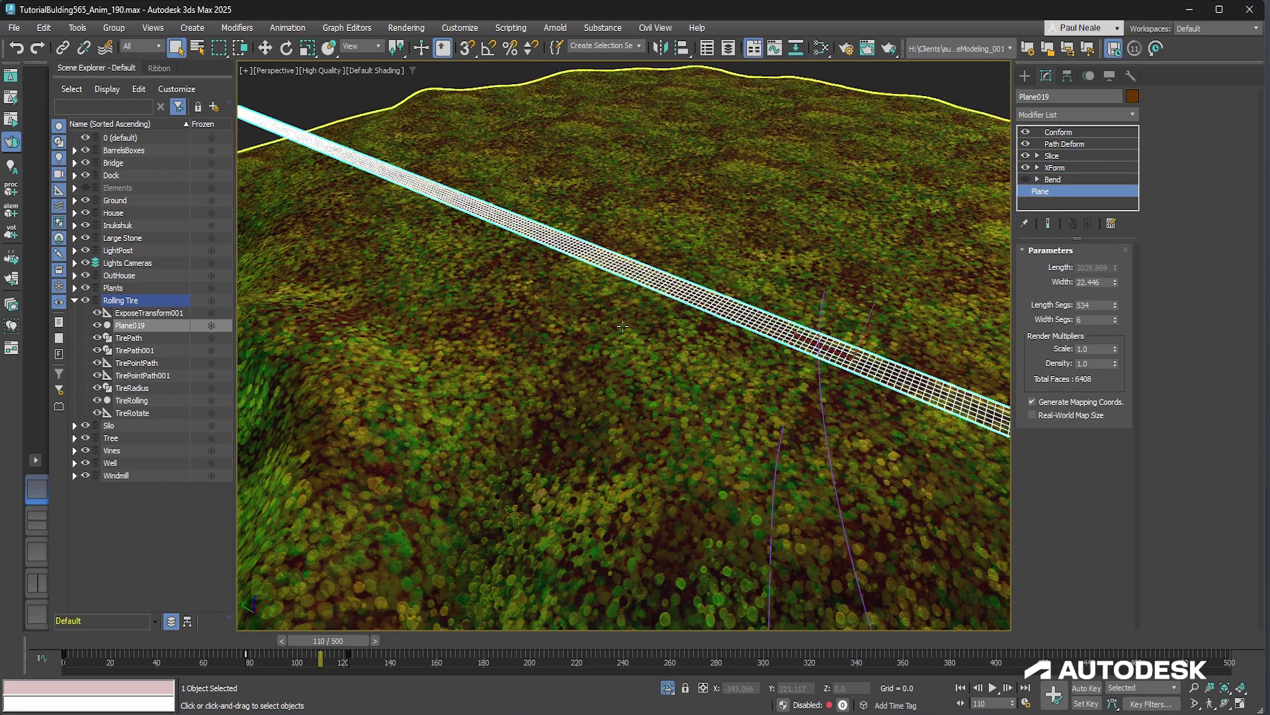
{"action": "middle_click_drag", "start_coordinate": [662, 331], "coordinate": [714, 328], "text": "alt"}
{"action": "middle_click_drag", "start_coordinate": [708, 439], "coordinate": [723, 440], "text": "alt"}
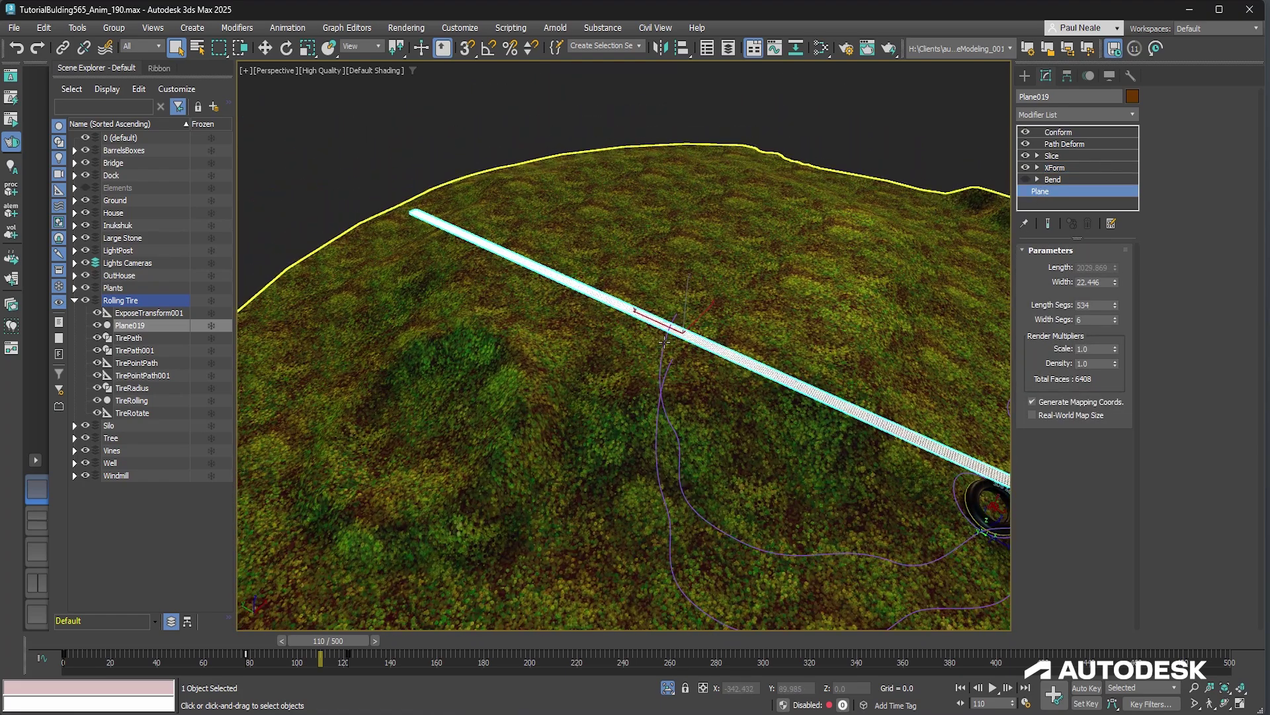
{"action": "middle_click_drag", "start_coordinate": [664, 341], "coordinate": [701, 338], "text": "alt"}
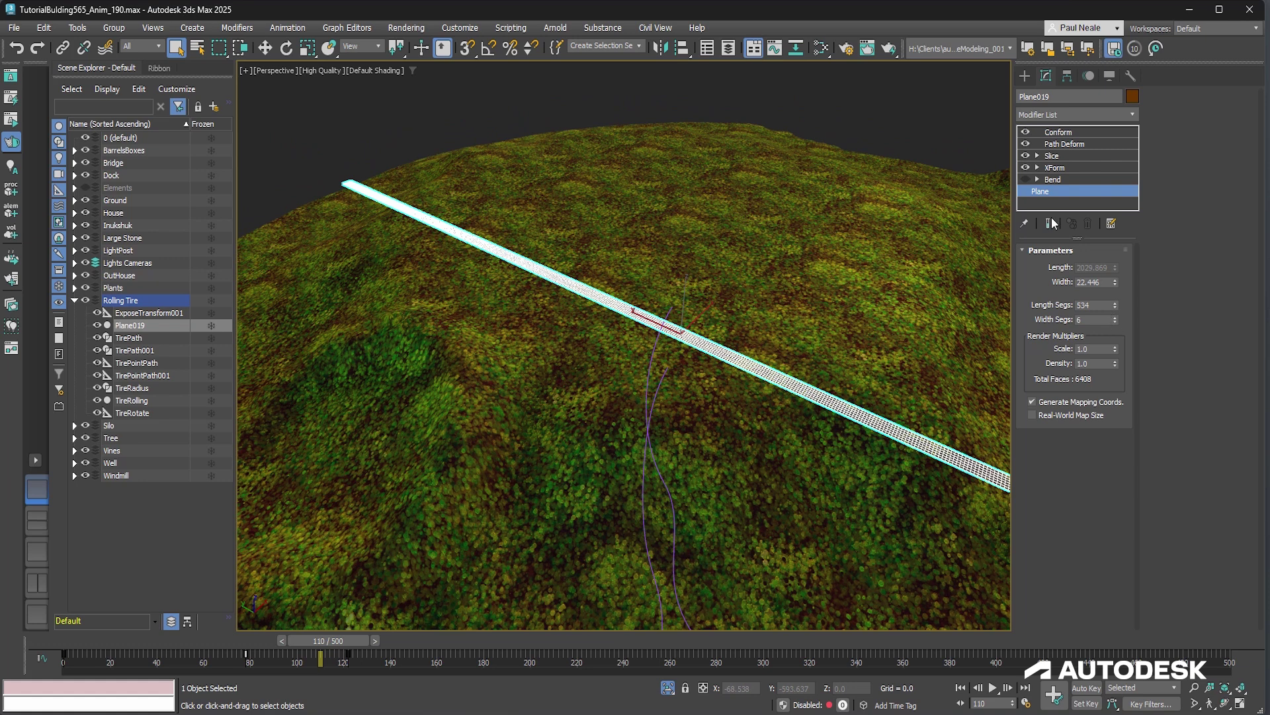
{"action": "left_click", "coordinate": [1051, 168]}
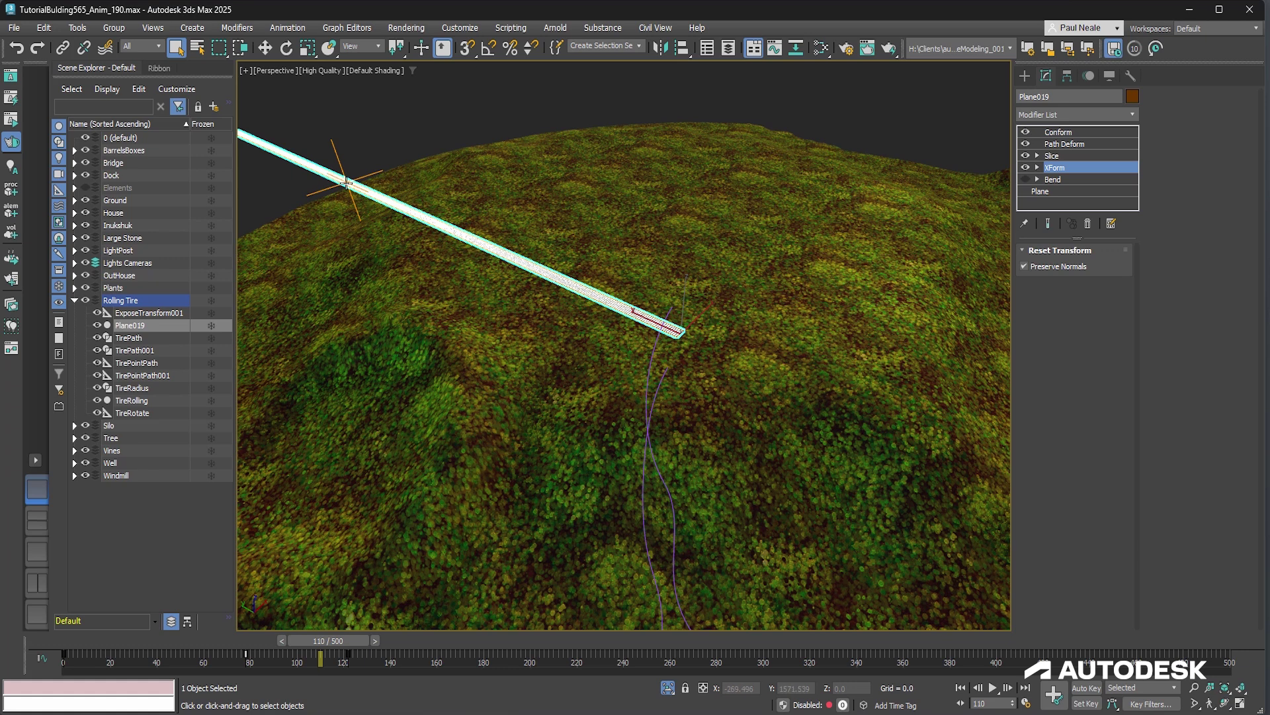
{"action": "middle_click_drag", "start_coordinate": [351, 183], "coordinate": [462, 202]}
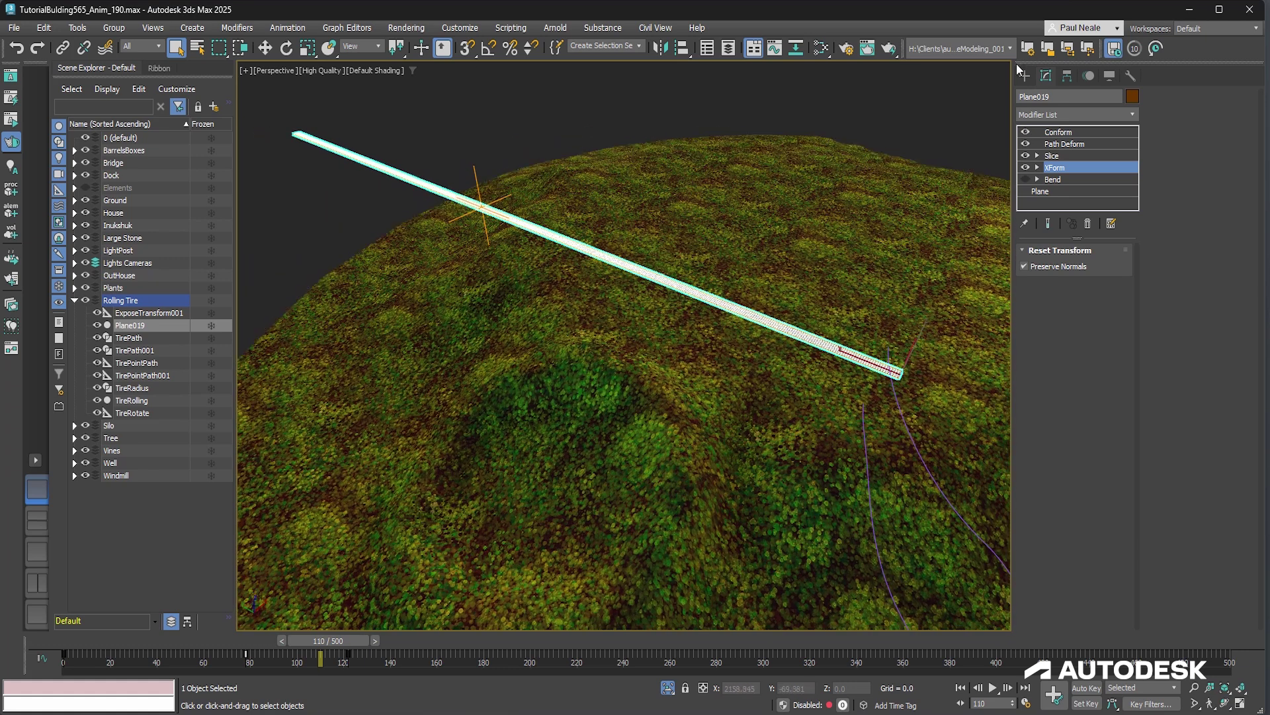
Open the XForm gizmo's Y Position Float Script, showing (curveLength SPL) * 0.5.
{"action": "left_click", "coordinate": [1090, 78]}
{"action": "left_click", "coordinate": [1029, 267]}
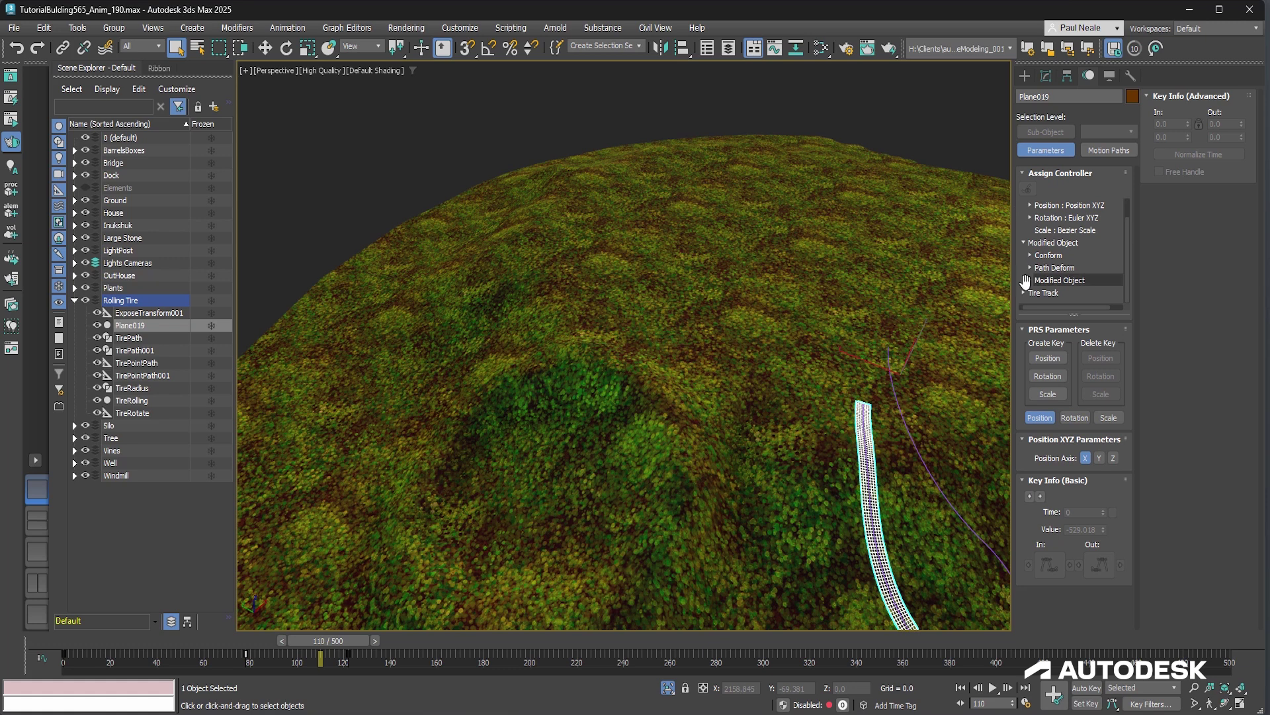
{"action": "scroll", "coordinate": [1021, 283], "scroll_direction": "down", "scroll_amount": 1}
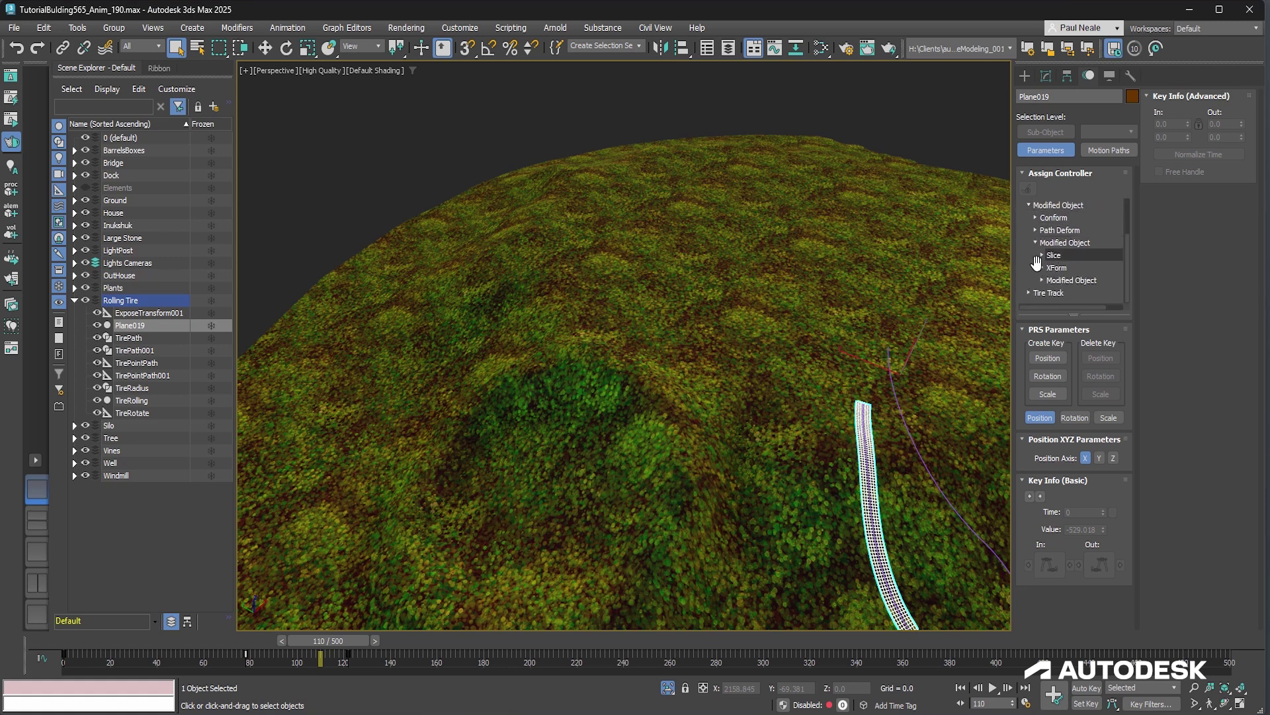
{"action": "scroll", "coordinate": [1034, 284], "scroll_direction": "down", "scroll_amount": 1}
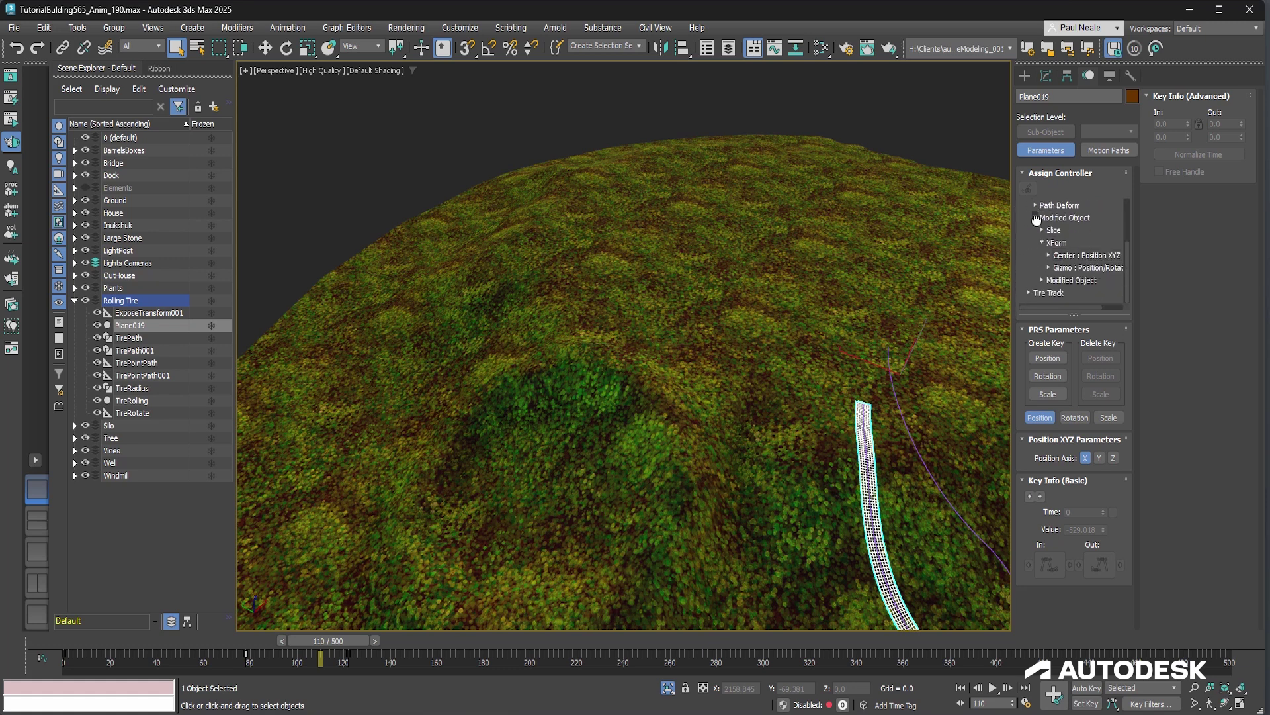
{"action": "left_click", "coordinate": [1050, 268]}
{"action": "left_click_drag", "start_coordinate": [1034, 272], "coordinate": [1020, 224]}
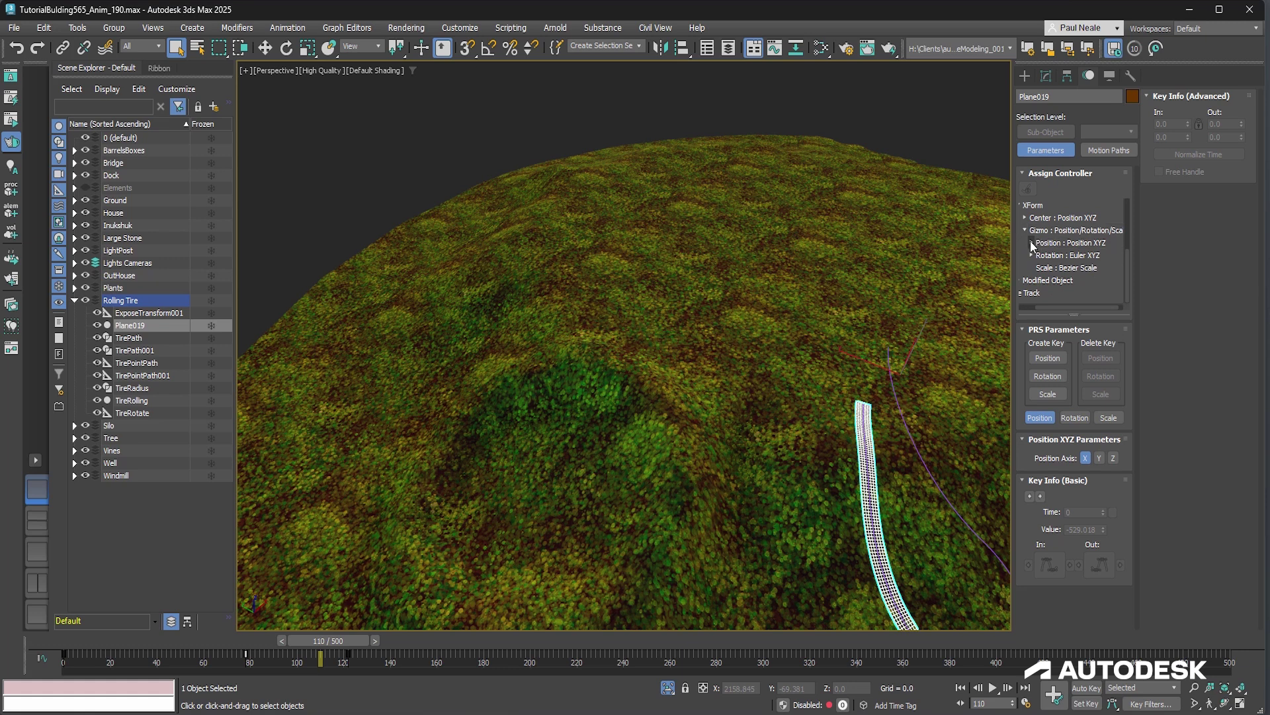
{"action": "left_click", "coordinate": [1032, 244]}
{"action": "double_click", "coordinate": [1072, 268]}
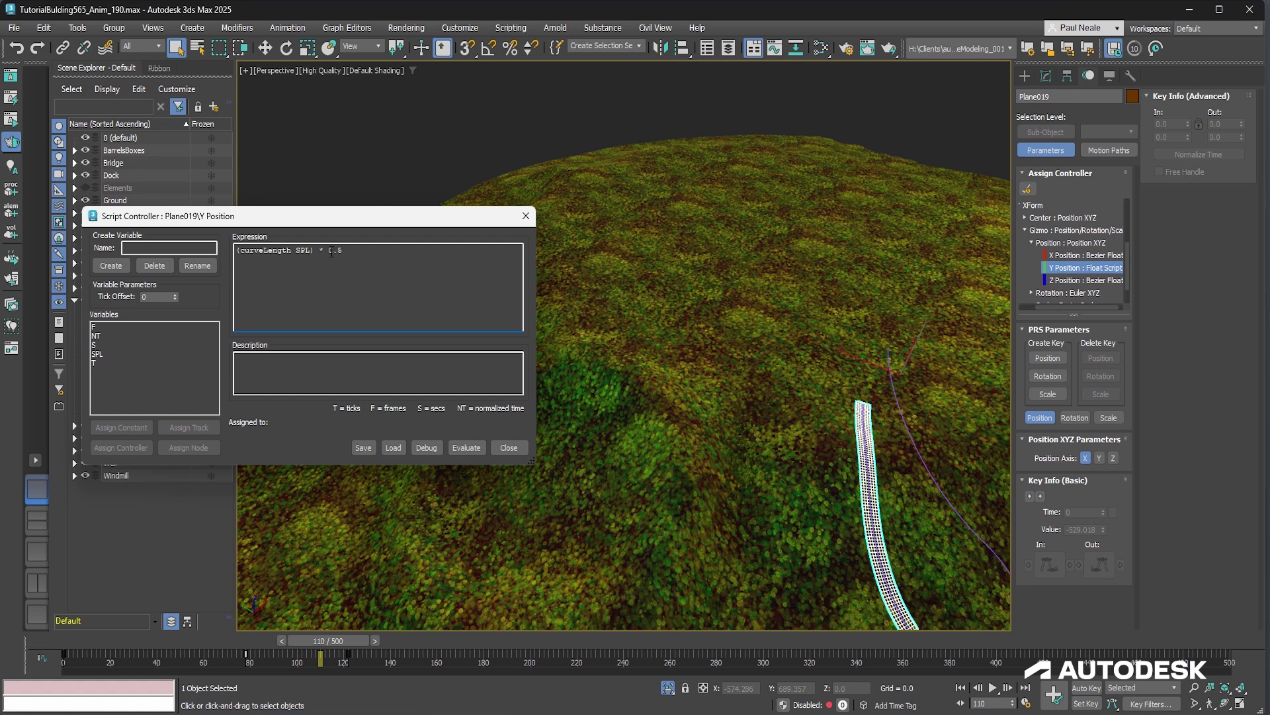
Return to Plane019's modifier stack and show its base Plane parameters.
{"action": "middle_click_drag", "start_coordinate": [876, 428], "coordinate": [710, 368]}
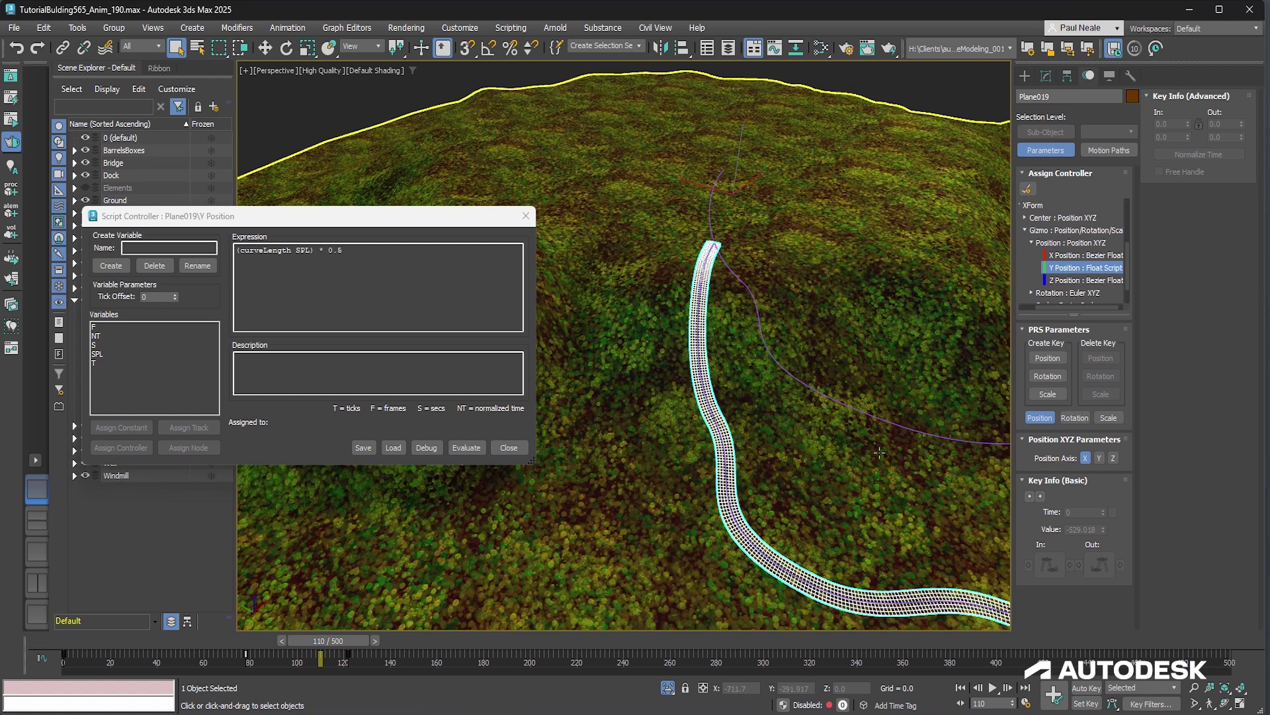
{"action": "left_click", "coordinate": [1046, 76]}
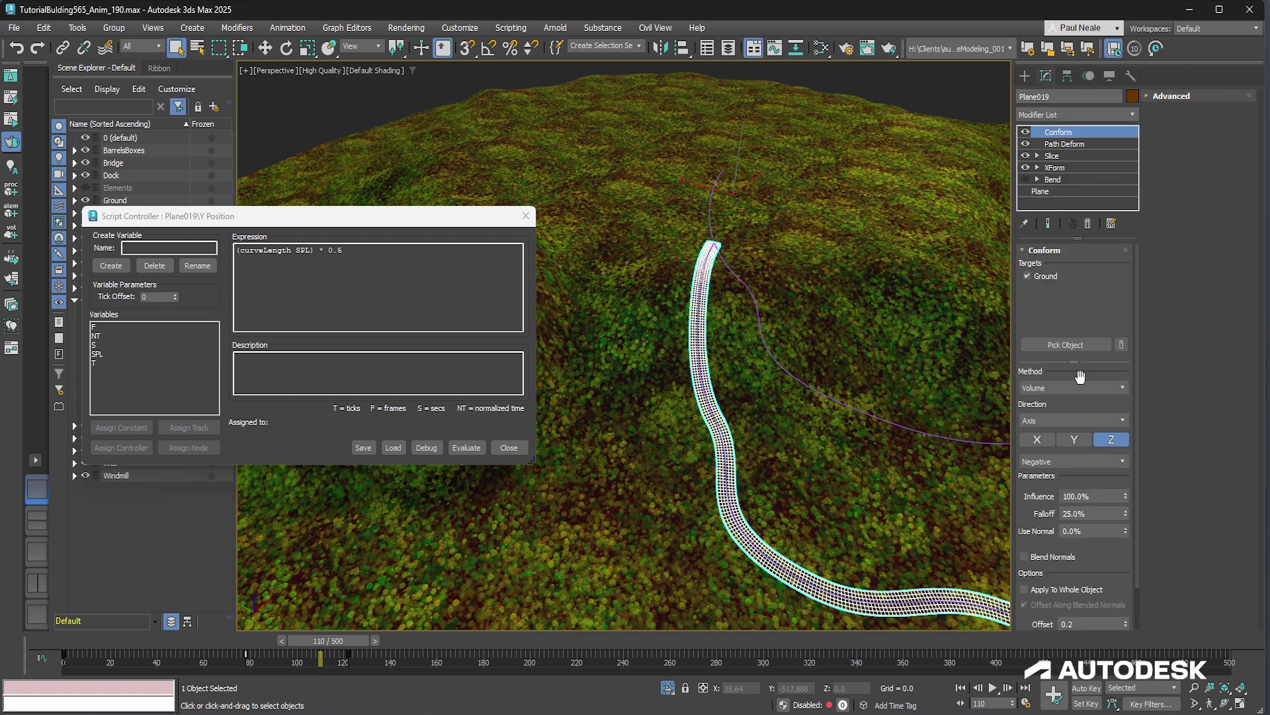
{"action": "left_click", "coordinate": [1050, 191]}
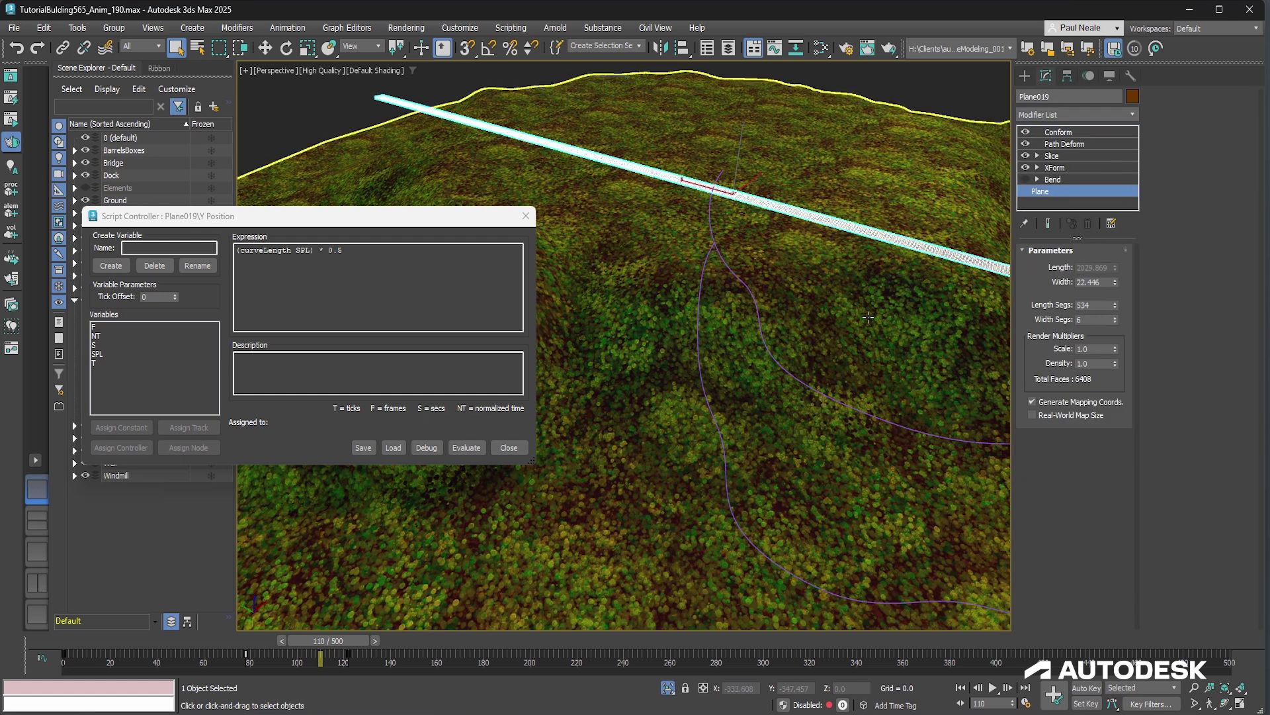
{"action": "middle_click_drag", "start_coordinate": [835, 289], "coordinate": [784, 359]}
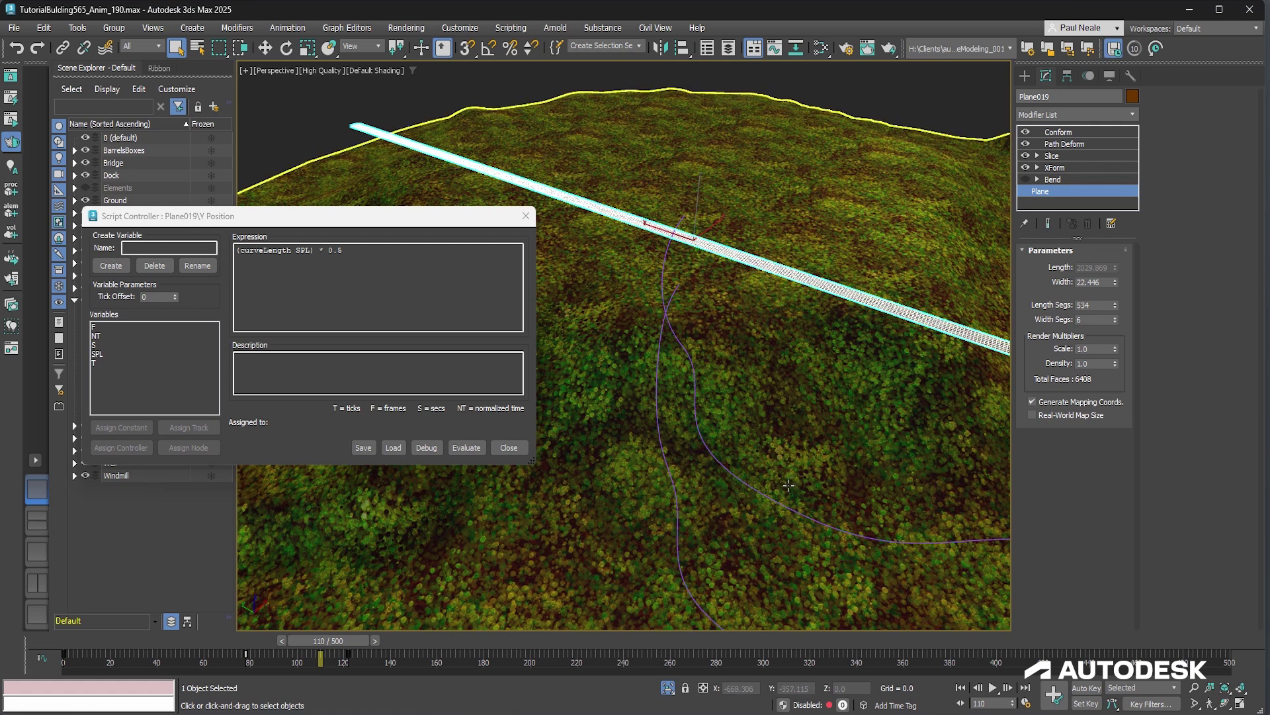
Disable TirePath's Edit Spline modifier and confirm Plane019's Length now reads 1936.916.
{"action": "left_click", "coordinate": [681, 521]}
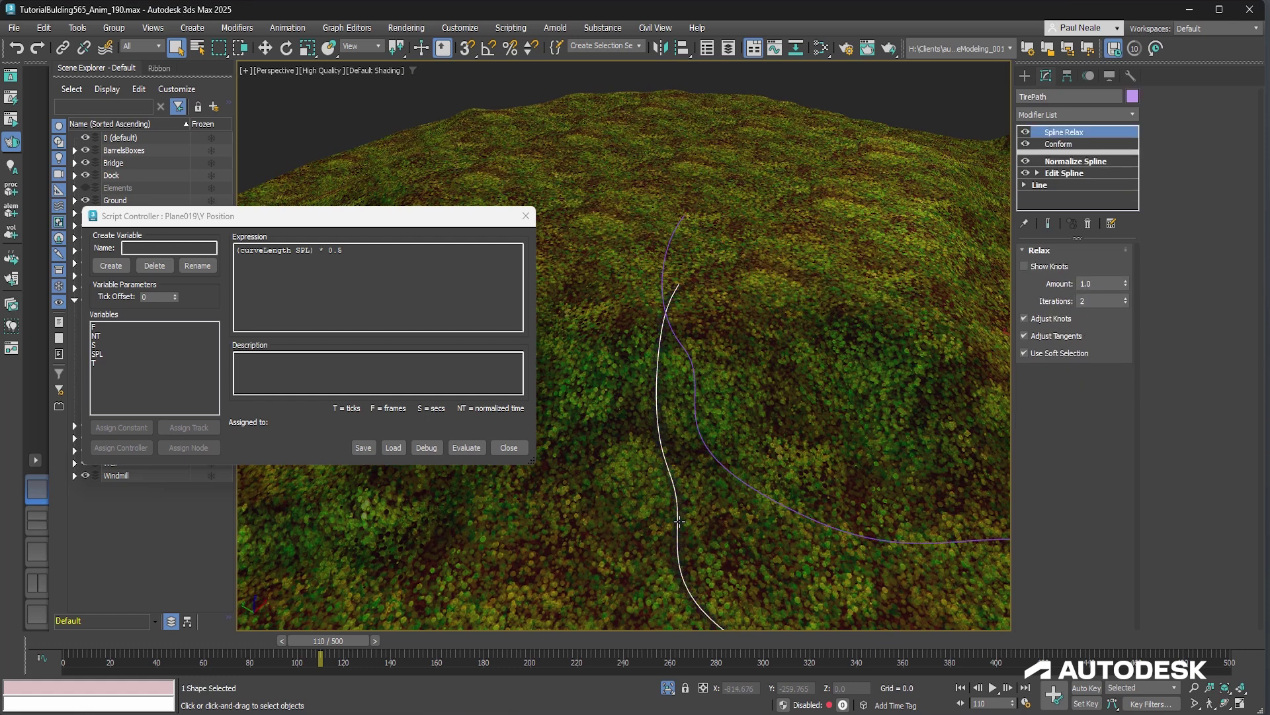
{"action": "middle_click_drag", "start_coordinate": [680, 520], "coordinate": [818, 363], "text": "alt"}
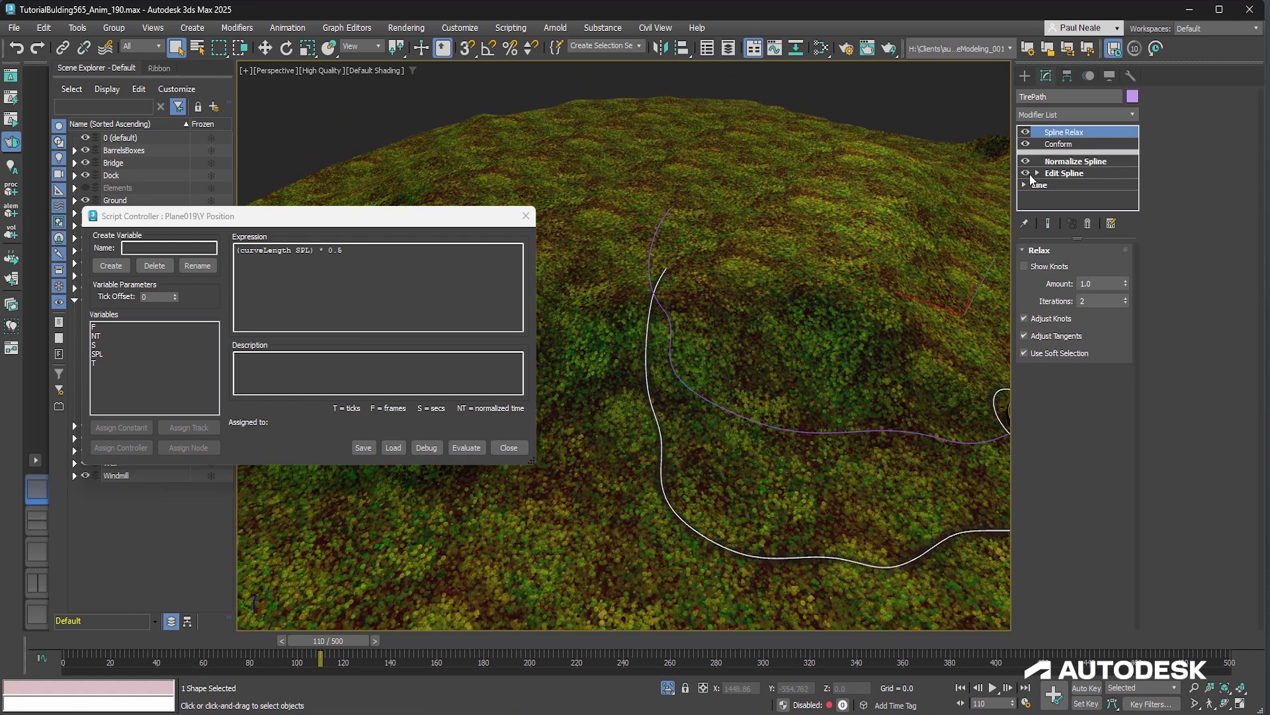
{"action": "left_click", "coordinate": [1025, 173]}
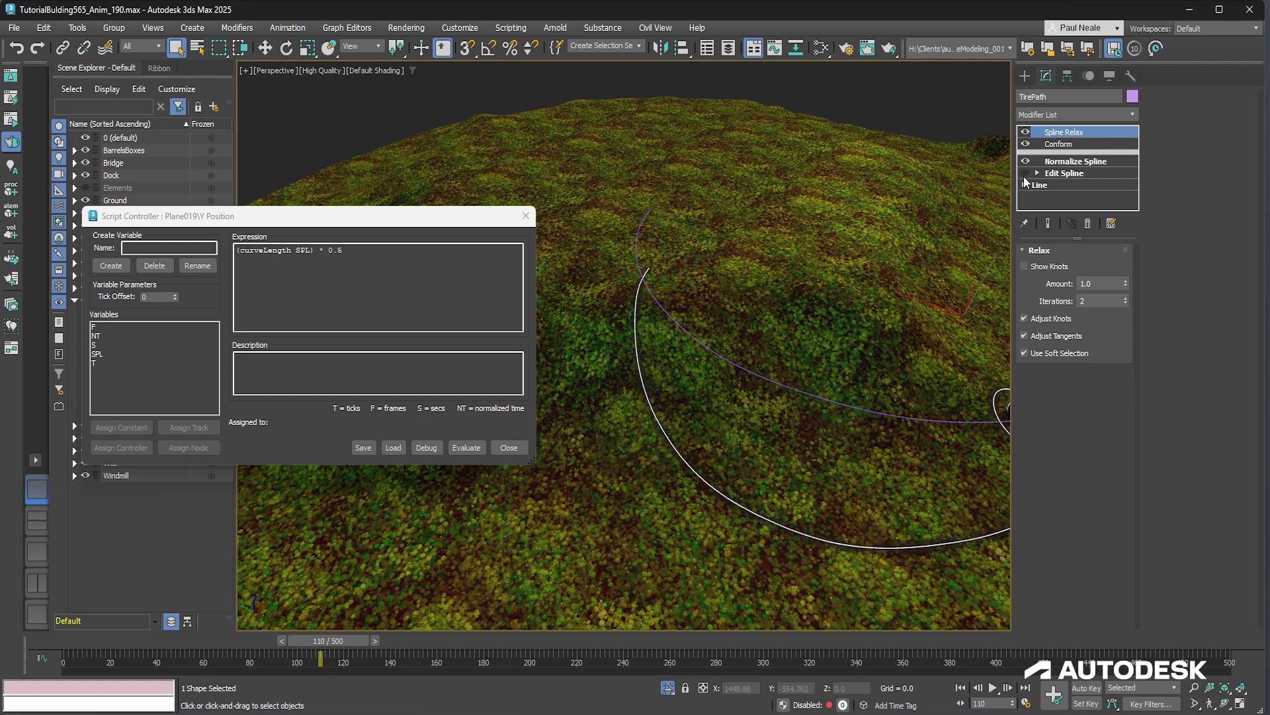
{"action": "left_click", "coordinate": [777, 525]}
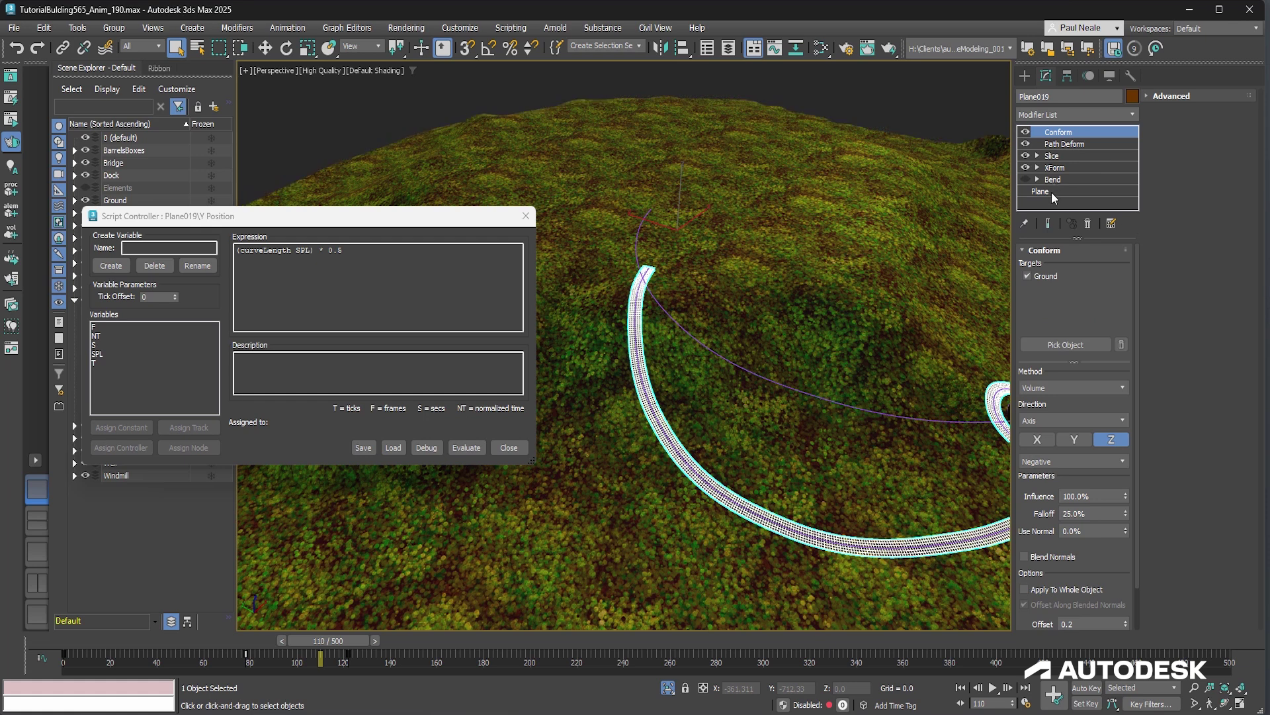
{"action": "left_click", "coordinate": [1051, 191]}
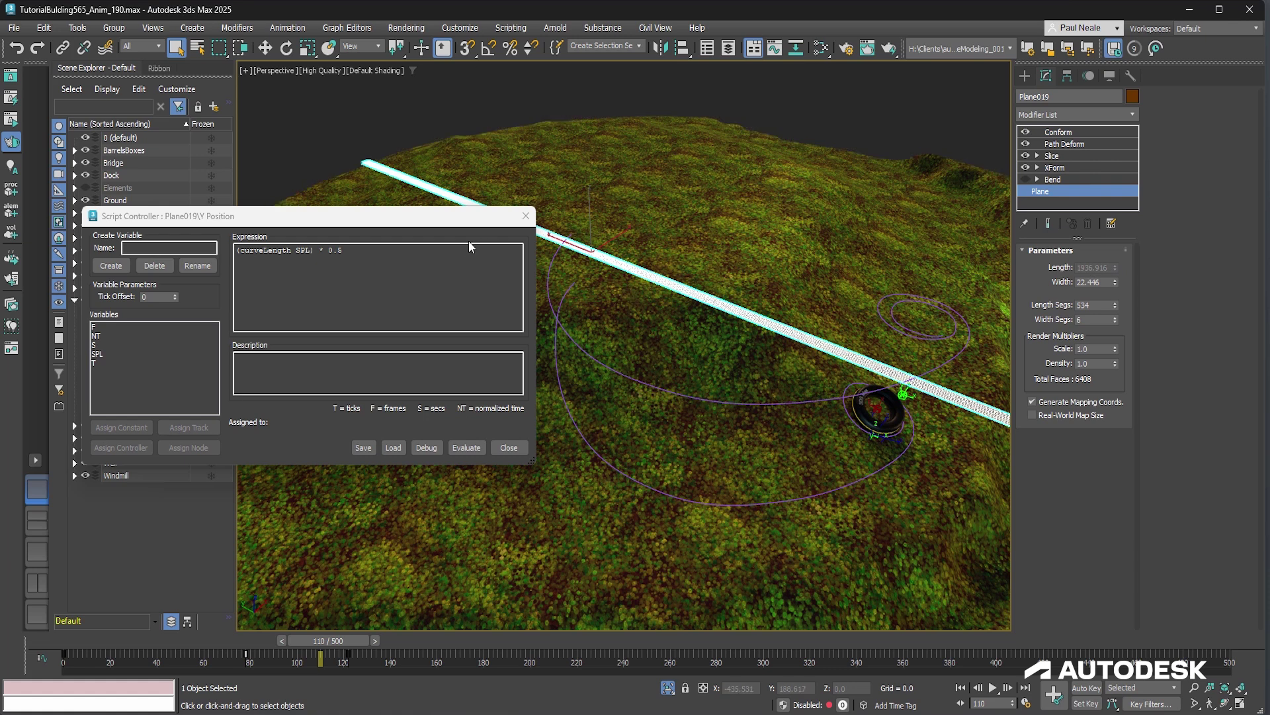
{"action": "left_click_drag", "start_coordinate": [400, 223], "coordinate": [387, 246]}
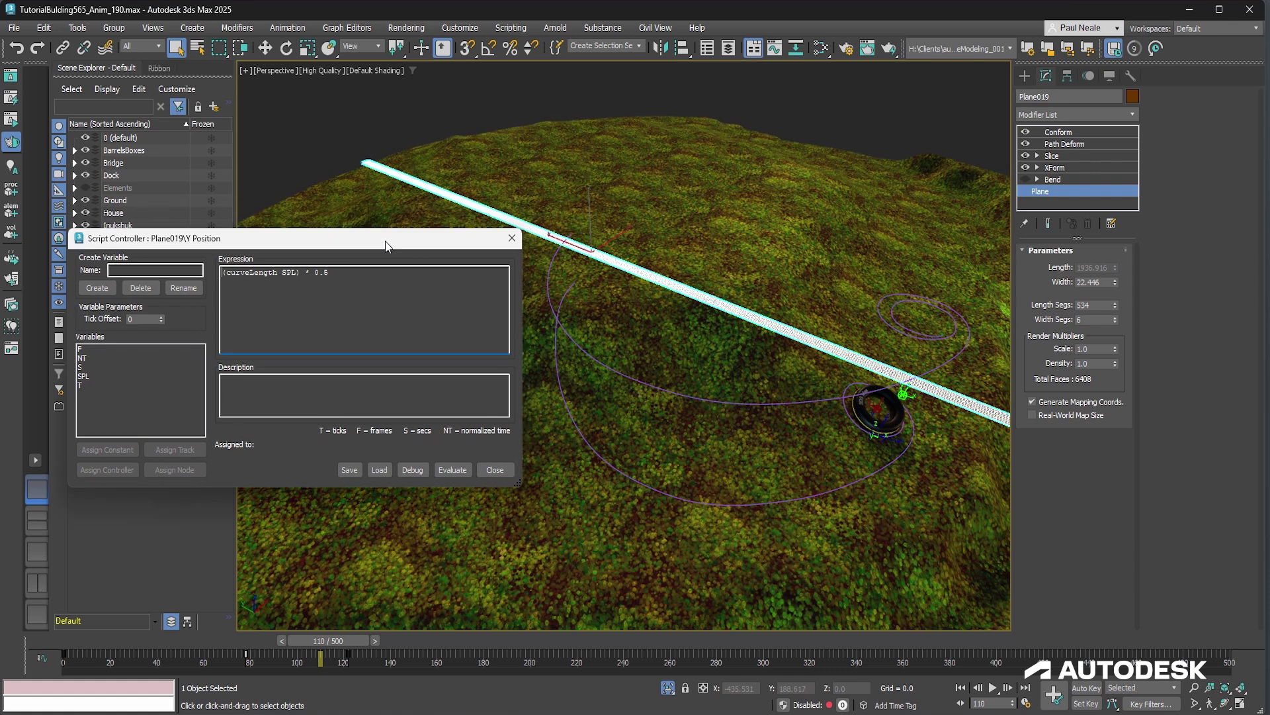
Close the script dialog and view Plane019's XForm, then Slice level (planar Y, Remove Positive).
{"action": "left_click", "coordinate": [513, 249]}
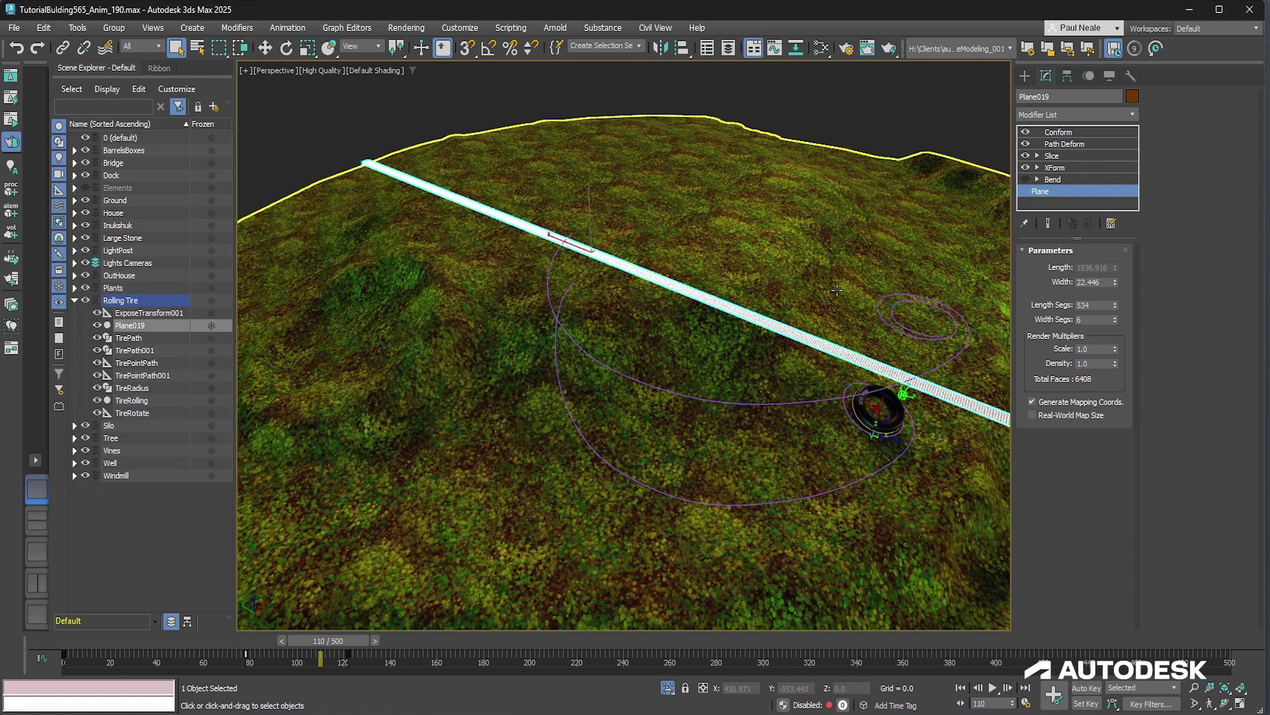
{"action": "middle_click_drag", "start_coordinate": [879, 308], "coordinate": [766, 276]}
{"action": "left_click", "coordinate": [1085, 167]}
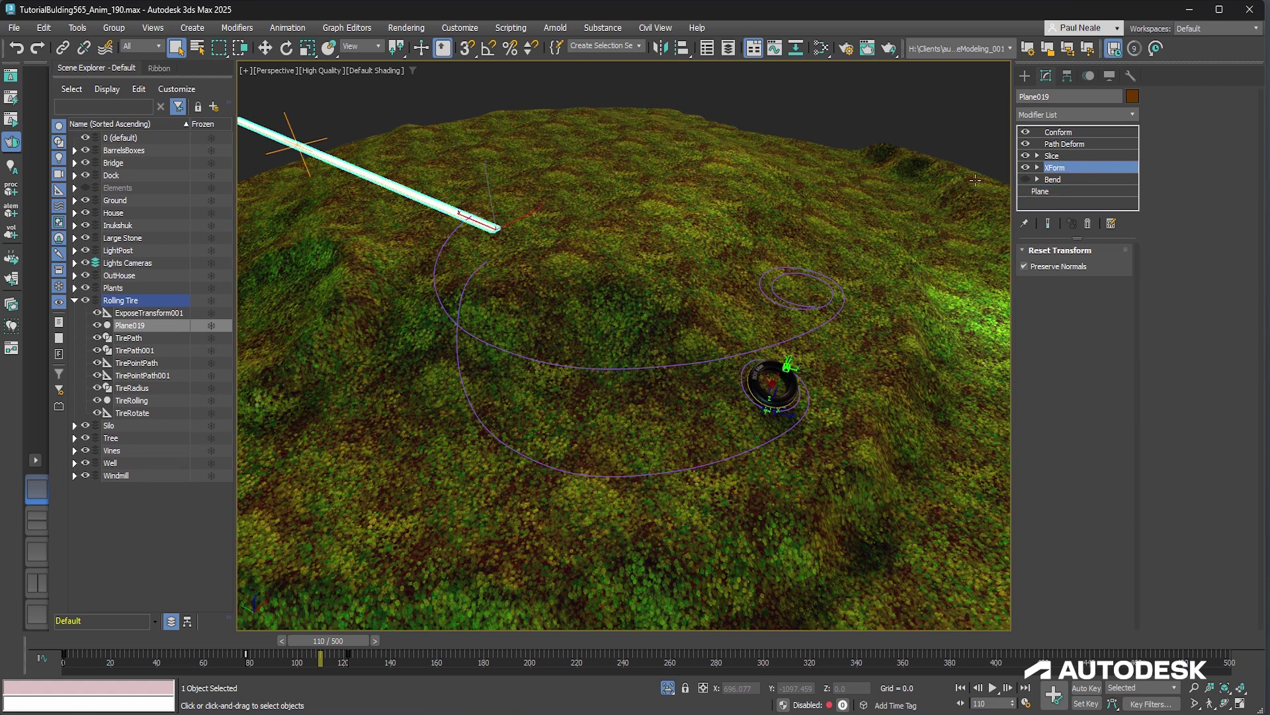
{"action": "middle_click_drag", "start_coordinate": [528, 161], "coordinate": [635, 210]}
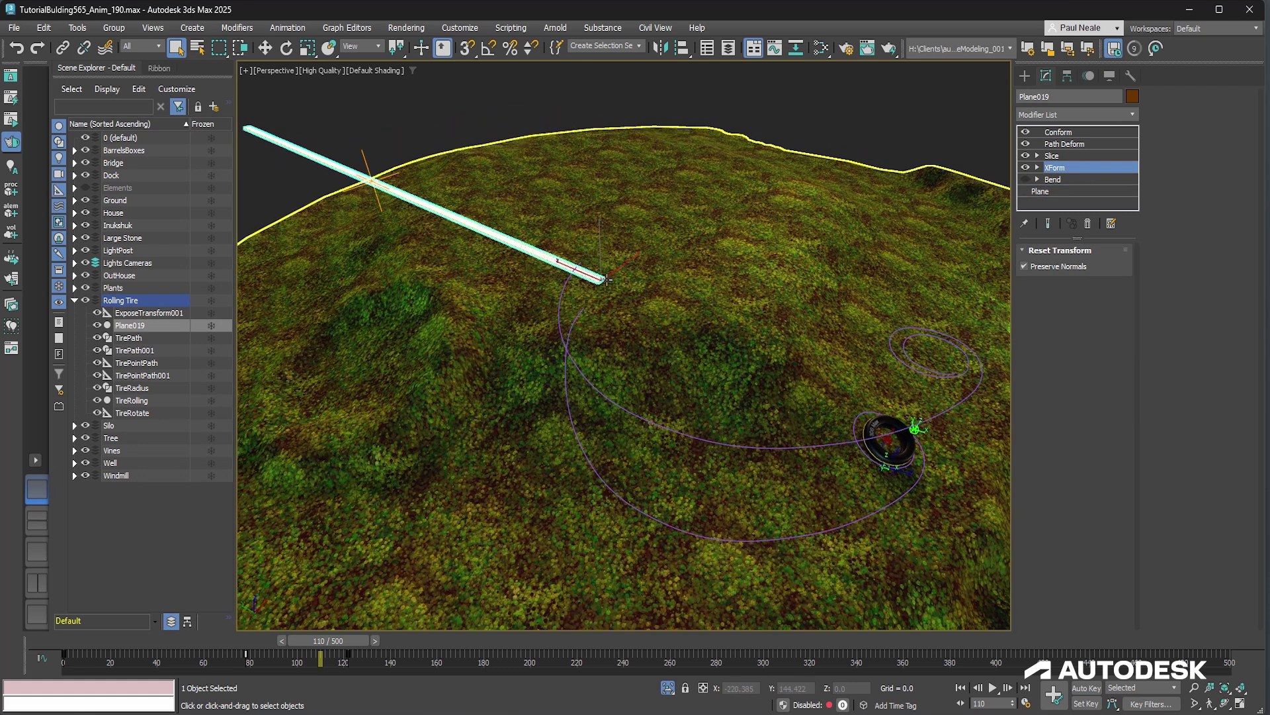
{"action": "left_click", "coordinate": [1059, 156]}
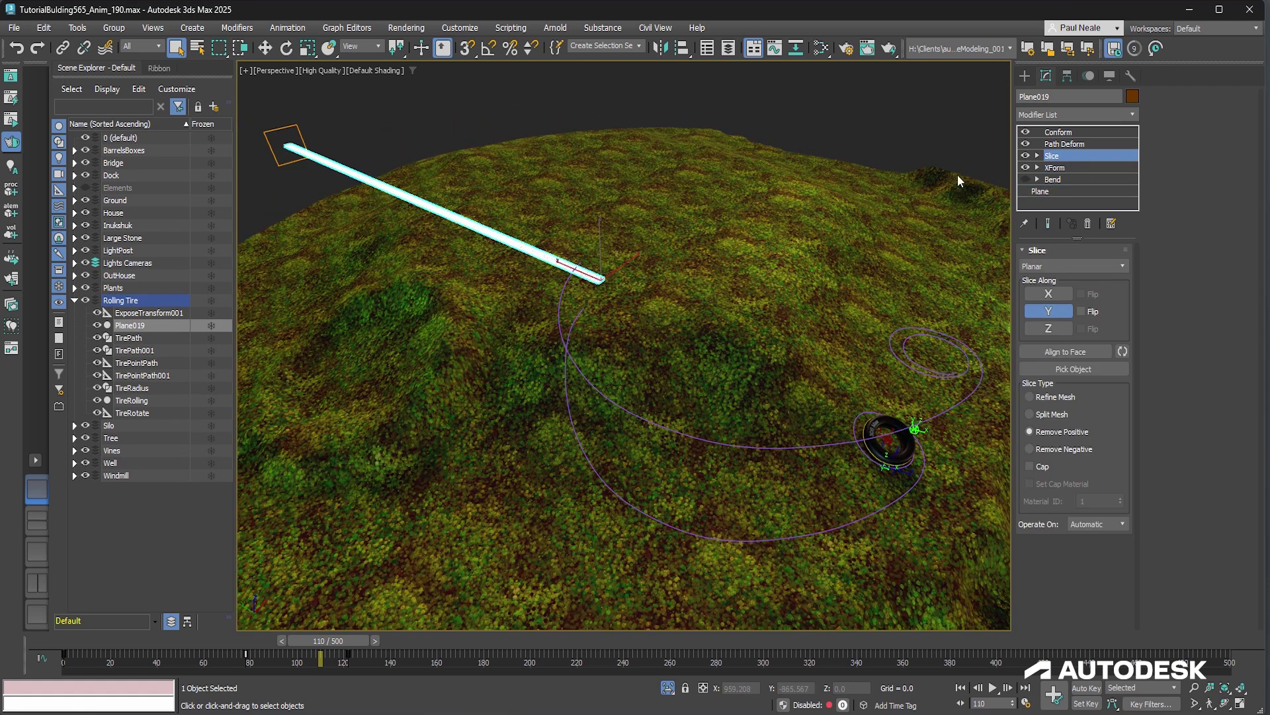
{"action": "middle_click_drag", "start_coordinate": [330, 144], "coordinate": [455, 183]}
{"action": "scroll", "coordinate": [401, 200], "scroll_direction": "up", "scroll_amount": 2}
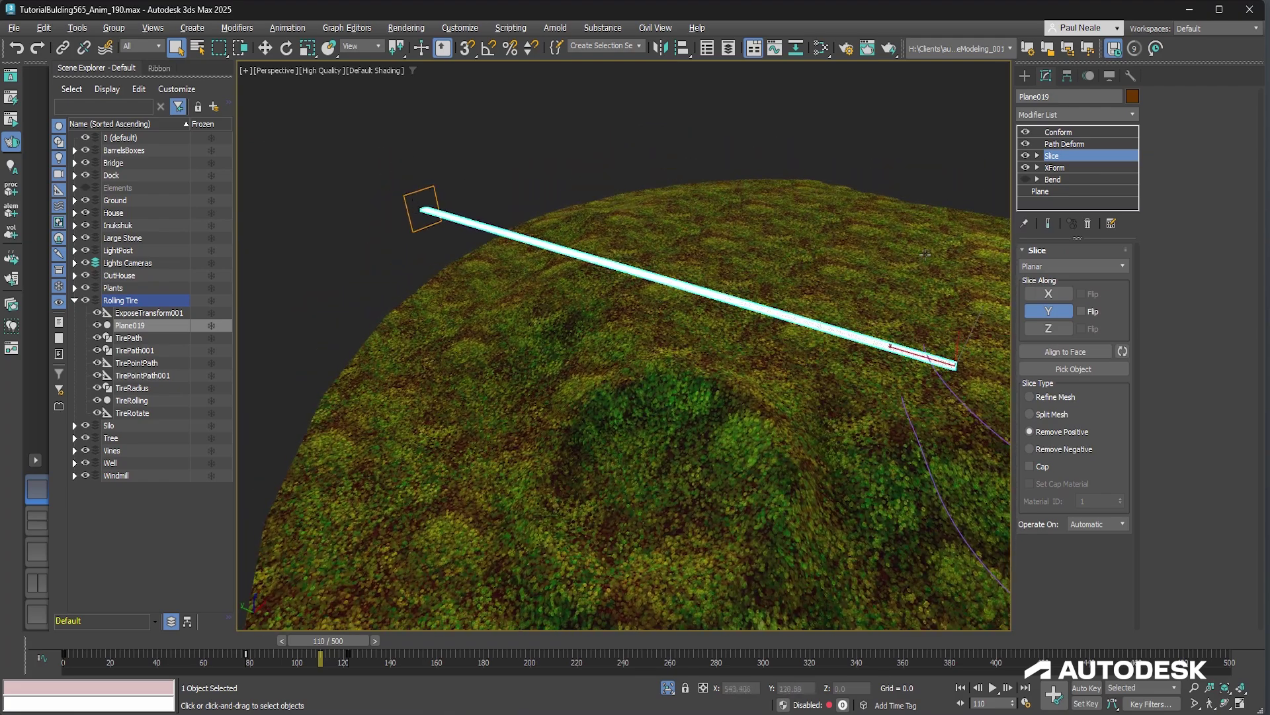
{"action": "middle_click_drag", "start_coordinate": [882, 291], "coordinate": [662, 219], "text": "alt"}
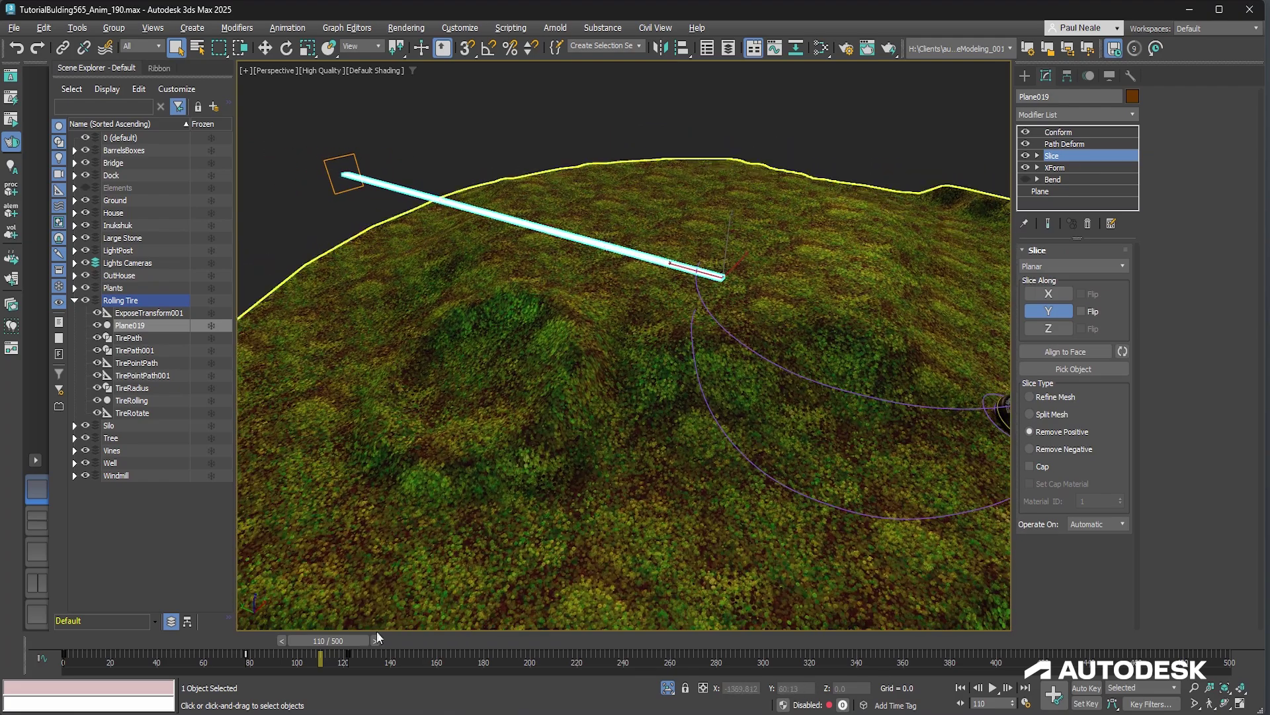
Rewind to frame 0 and scrub forward to frame 102 to watch the tire roll.
{"action": "left_click_drag", "start_coordinate": [339, 643], "coordinate": [5, 585]}
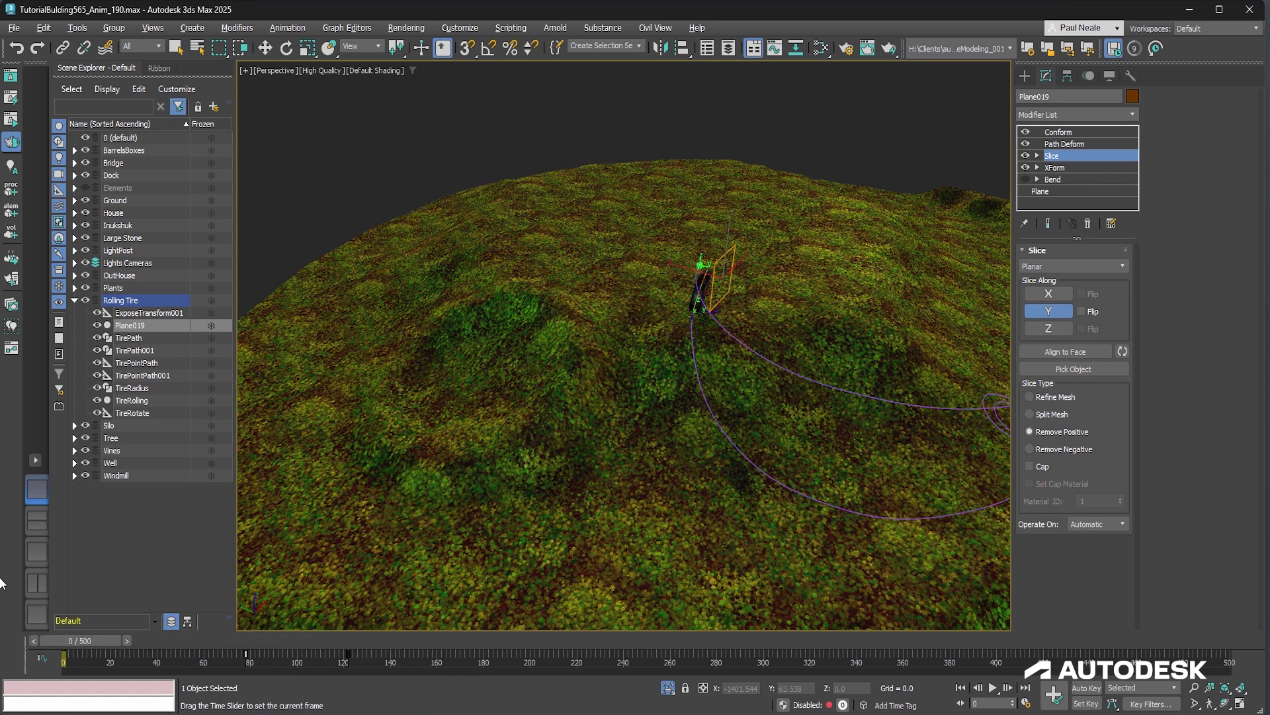
{"action": "key", "text": "q"}
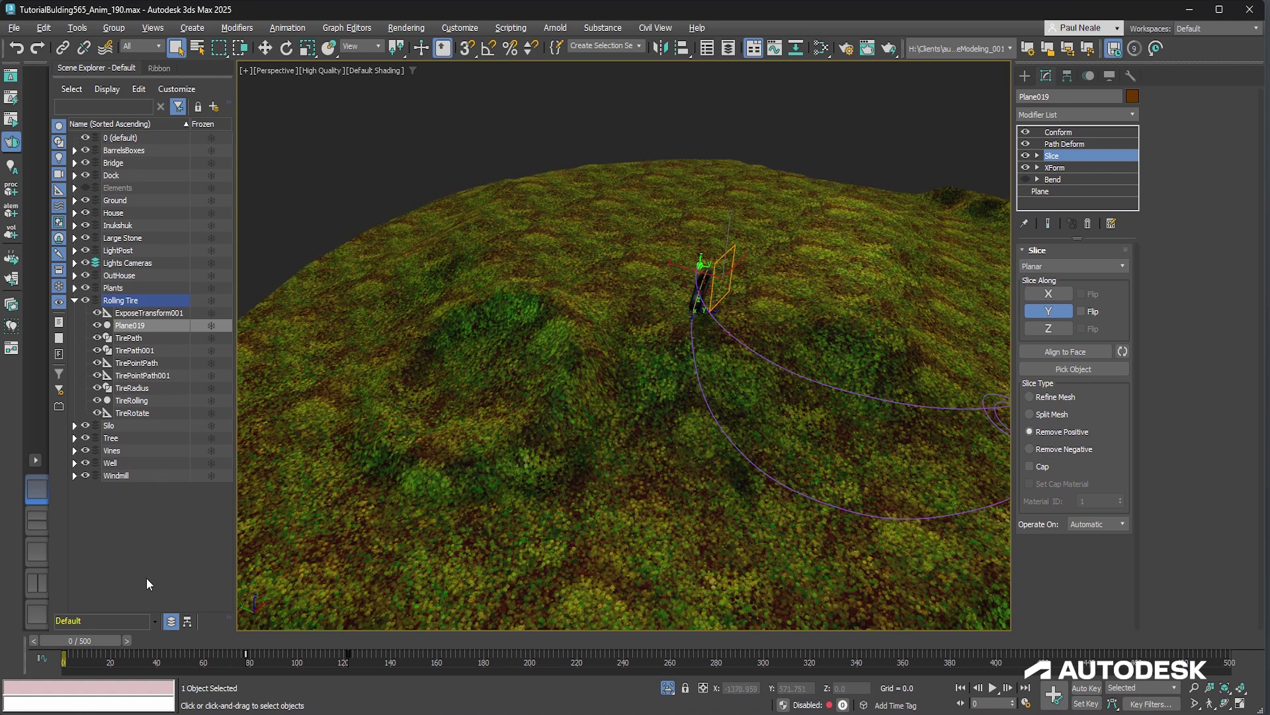
{"action": "left_click_drag", "start_coordinate": [78, 647], "coordinate": [312, 578]}
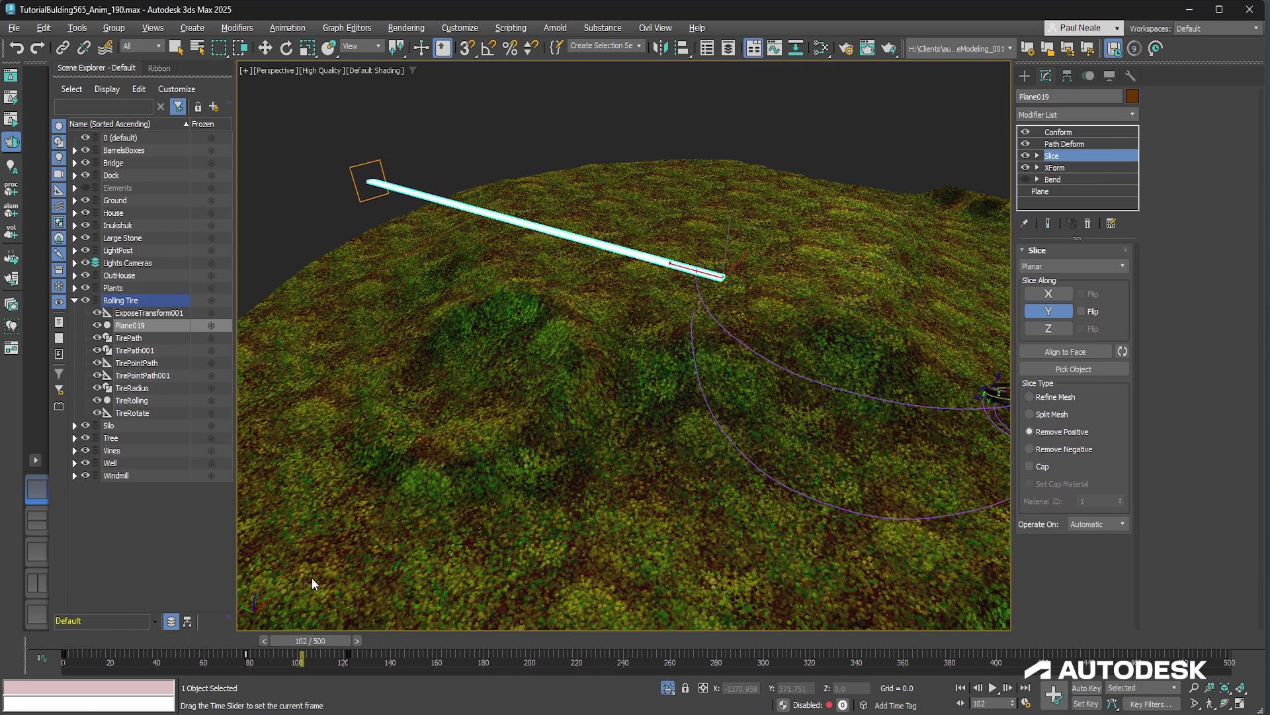
View Plane019 at Path Deform, then Conform, so the strip bends and hugs the ground.
{"action": "left_click", "coordinate": [1087, 145]}
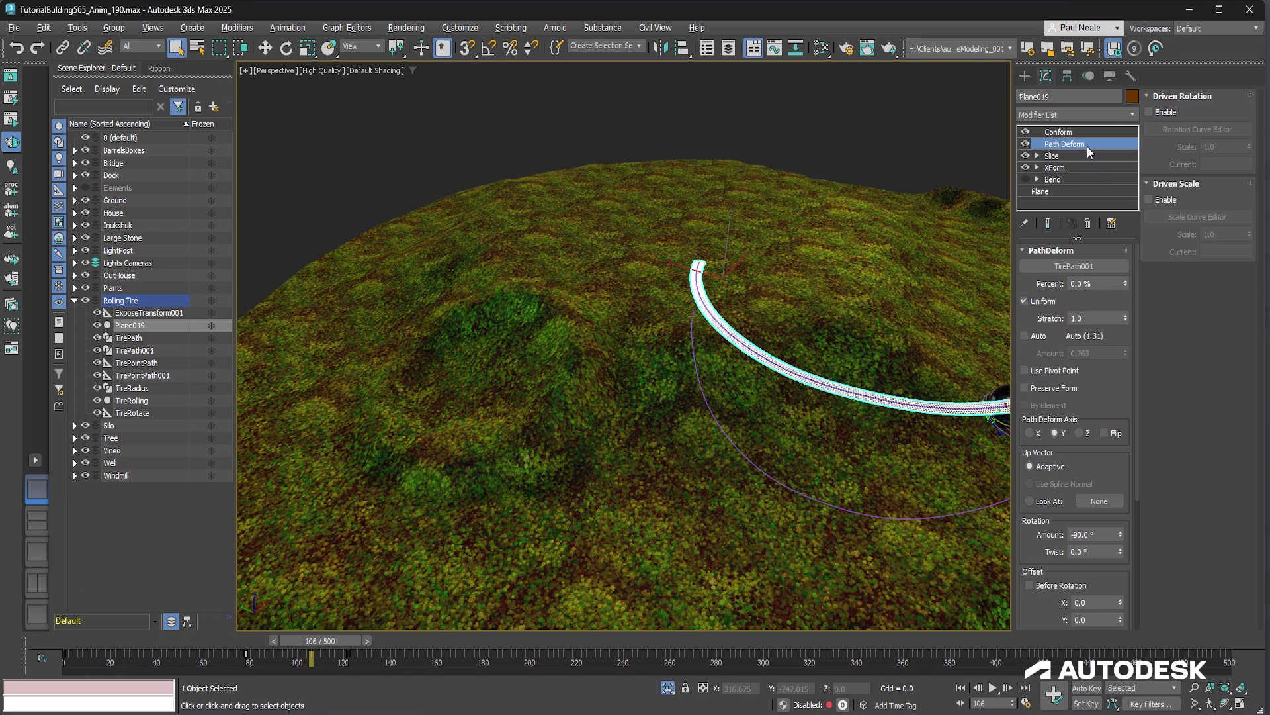
{"action": "middle_click_drag", "start_coordinate": [835, 281], "coordinate": [655, 291], "text": "alt"}
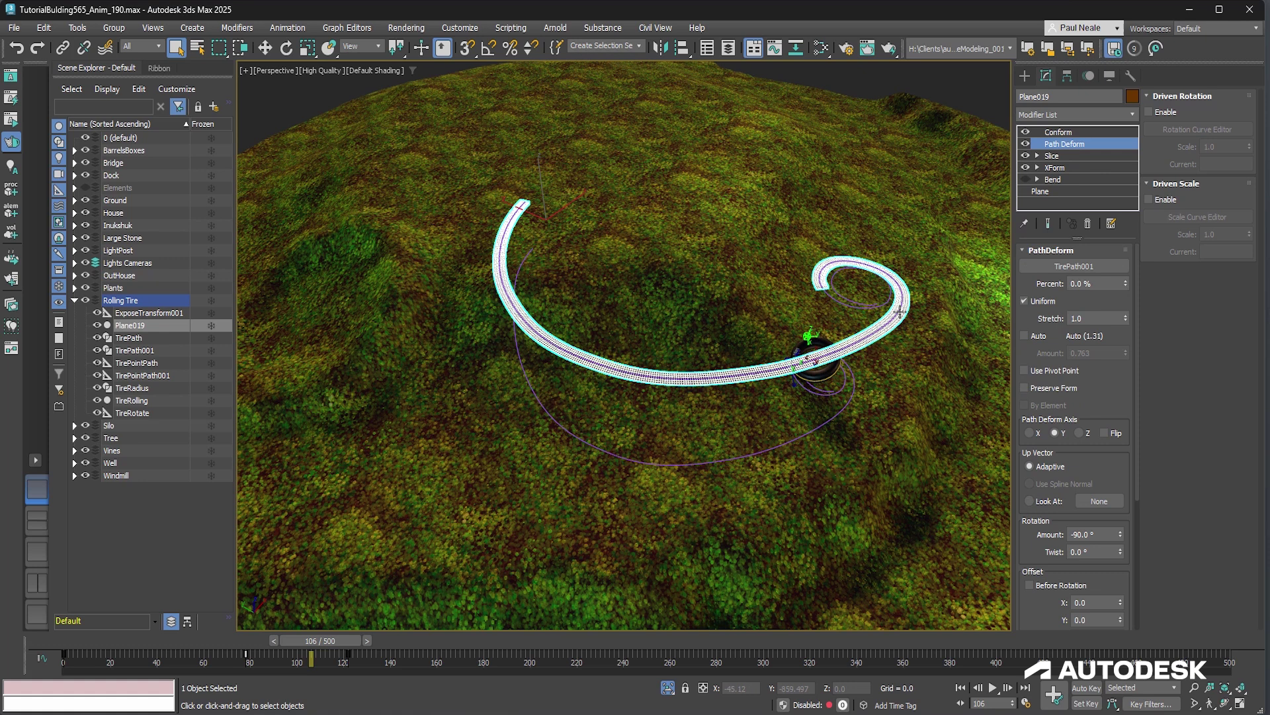
{"action": "left_click", "coordinate": [1069, 134]}
{"action": "middle_click_drag", "start_coordinate": [635, 397], "coordinate": [628, 345], "text": "alt"}
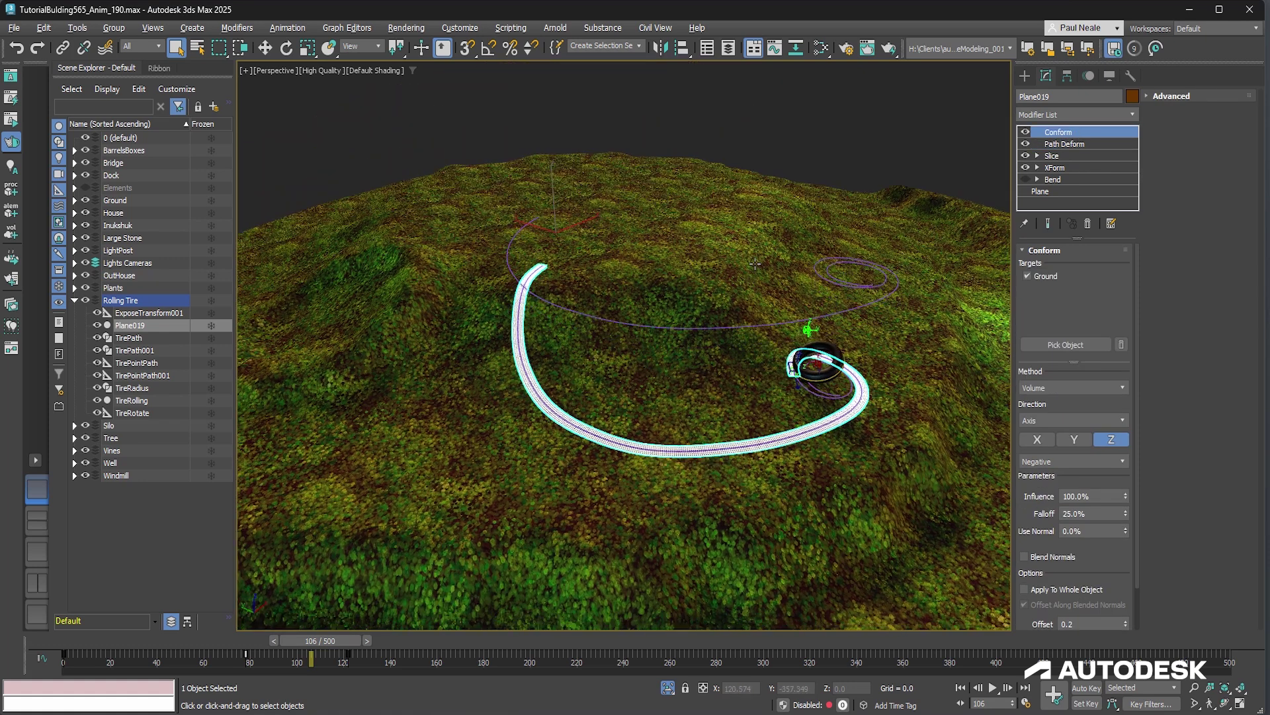
Scrub the timeline and zoom in on the spiral track, then deselect and reselect Plane019.
{"action": "left_click_drag", "start_coordinate": [335, 642], "coordinate": [361, 585]}
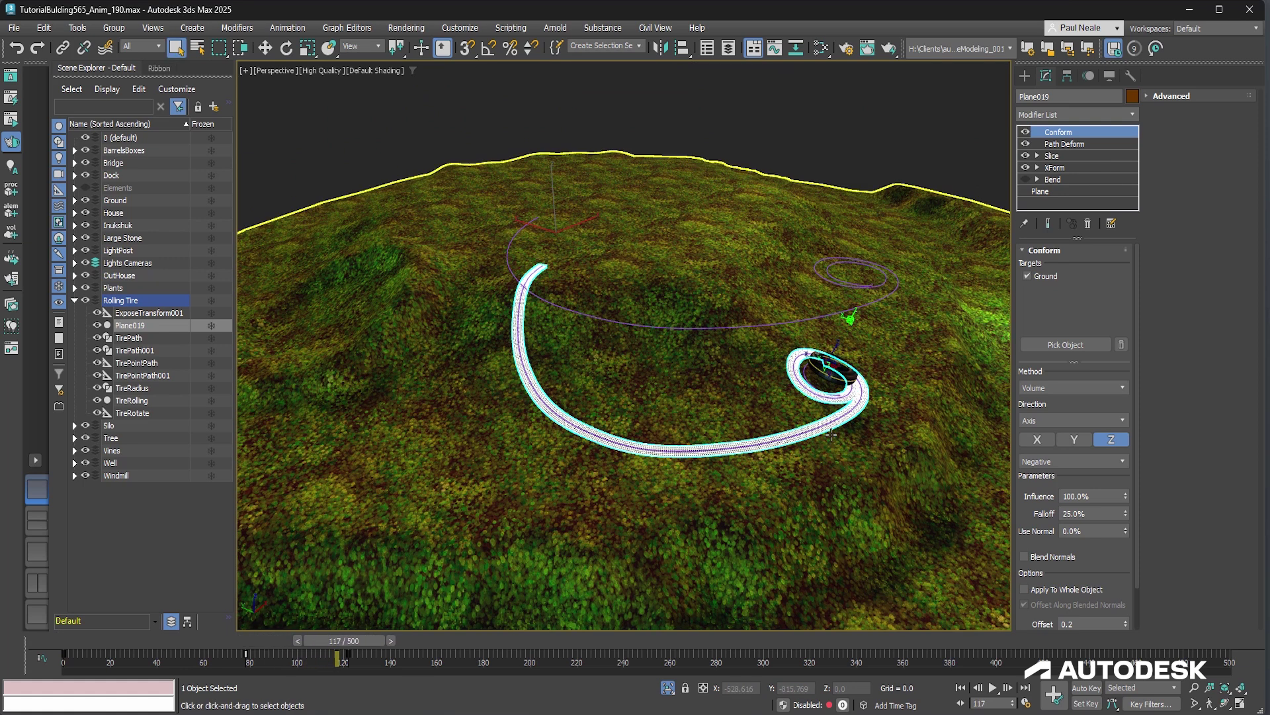
{"action": "middle_click_drag", "start_coordinate": [835, 432], "coordinate": [814, 453], "text": "alt"}
{"action": "scroll", "coordinate": [839, 433], "scroll_direction": "up", "scroll_amount": 3}
{"action": "scroll", "coordinate": [819, 465], "scroll_direction": "up", "scroll_amount": 4}
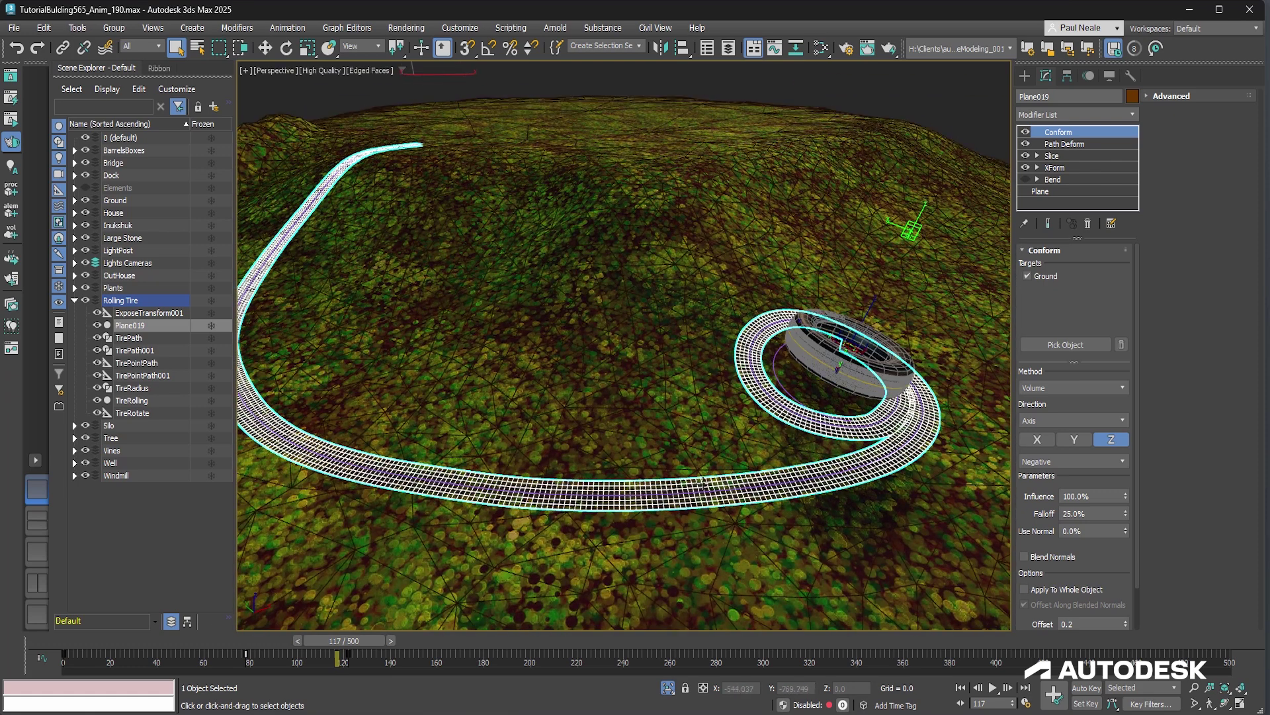
{"action": "left_click", "coordinate": [928, 113]}
{"action": "scroll", "coordinate": [641, 585], "scroll_direction": "up", "scroll_amount": 3}
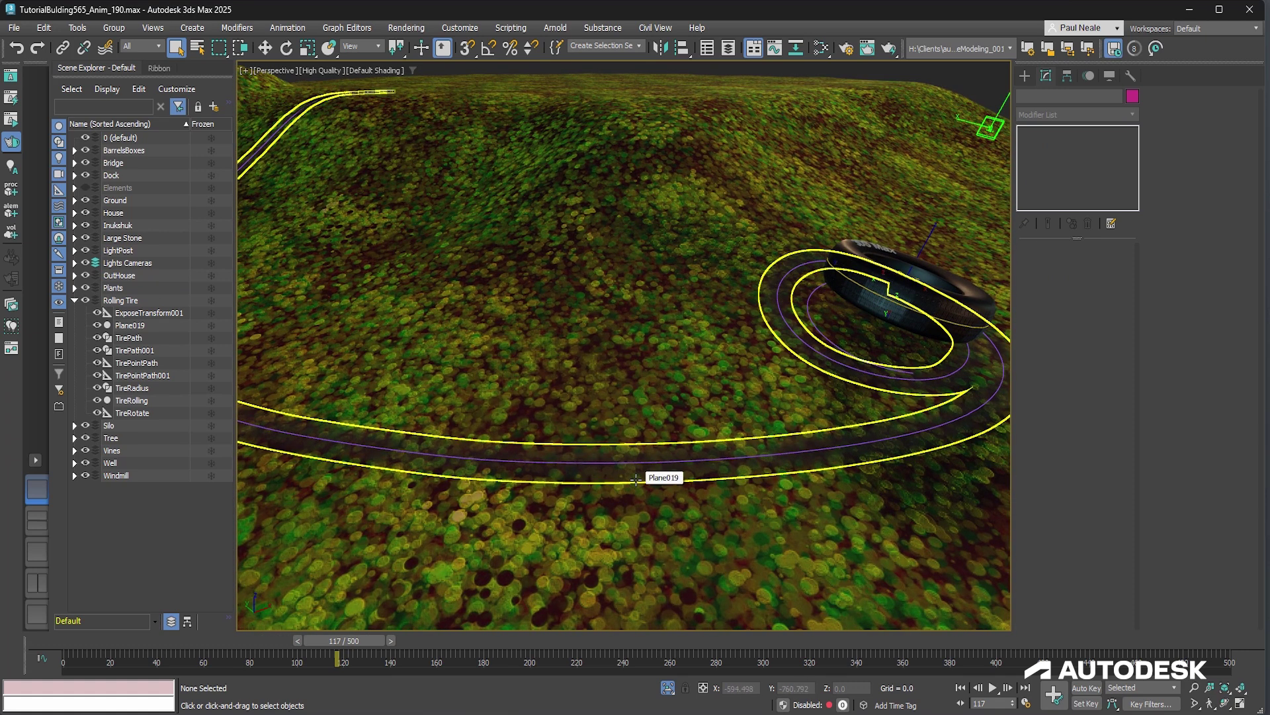
{"action": "left_click", "coordinate": [636, 479]}
{"action": "key", "text": "m"}
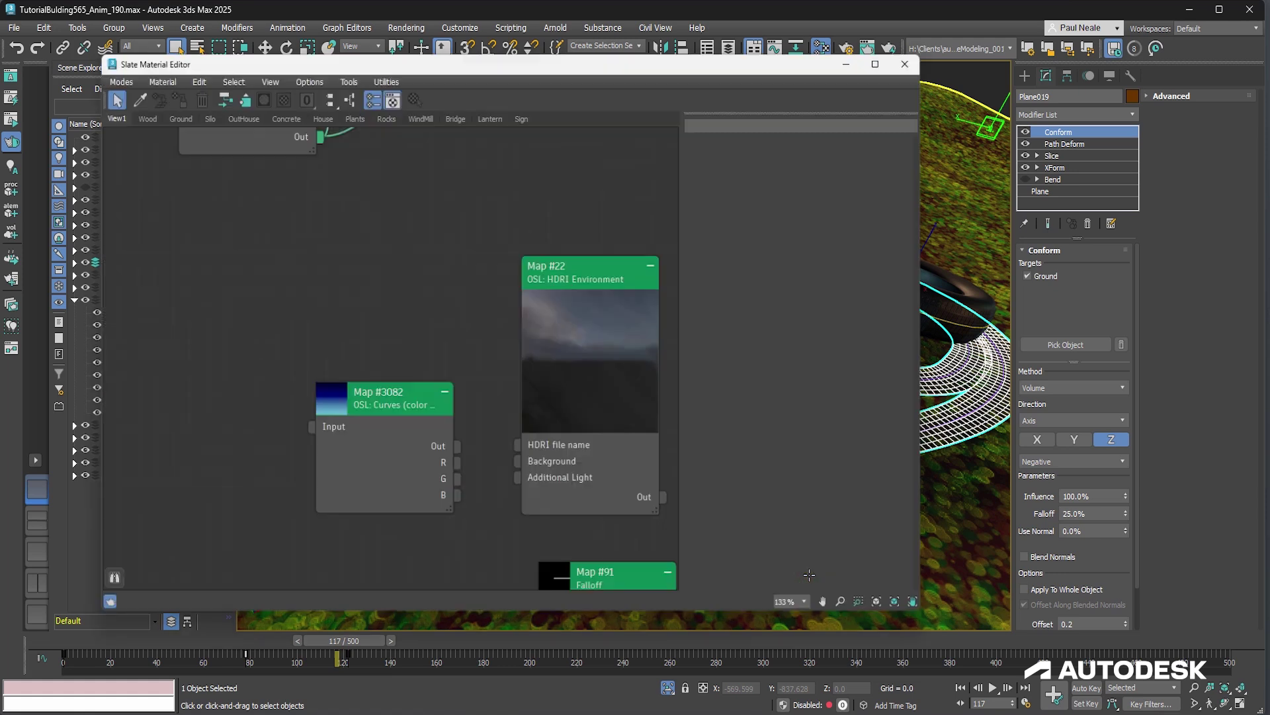
{"action": "left_click_drag", "start_coordinate": [612, 293], "coordinate": [608, 293]}
{"action": "left_click_drag", "start_coordinate": [316, 340], "coordinate": [305, 339]}
{"action": "double_click", "coordinate": [160, 379]}
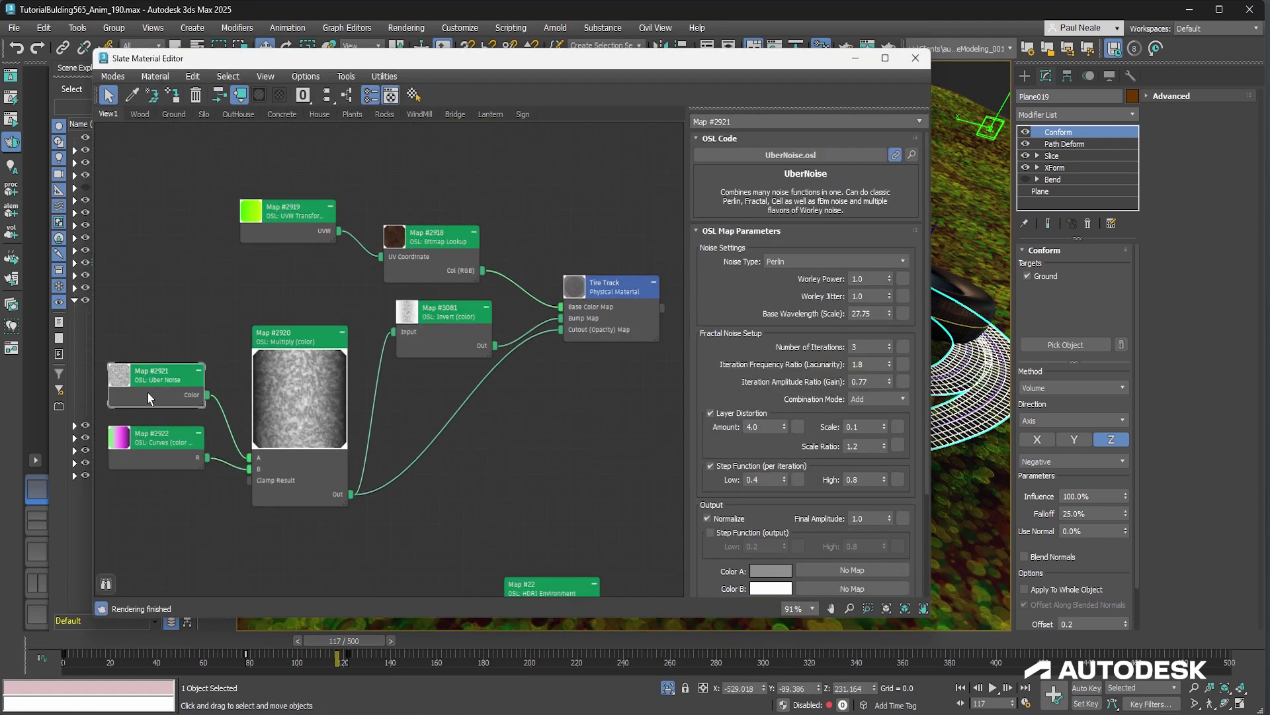
{"action": "mouse_move", "coordinate": [158, 446]}
{"action": "left_mouse_down"}
{"action": "mouse_move", "coordinate": [159, 465]}
{"action": "mouse_move", "coordinate": [161, 453]}
{"action": "left_mouse_up"}
{"action": "double_click", "coordinate": [160, 453]}
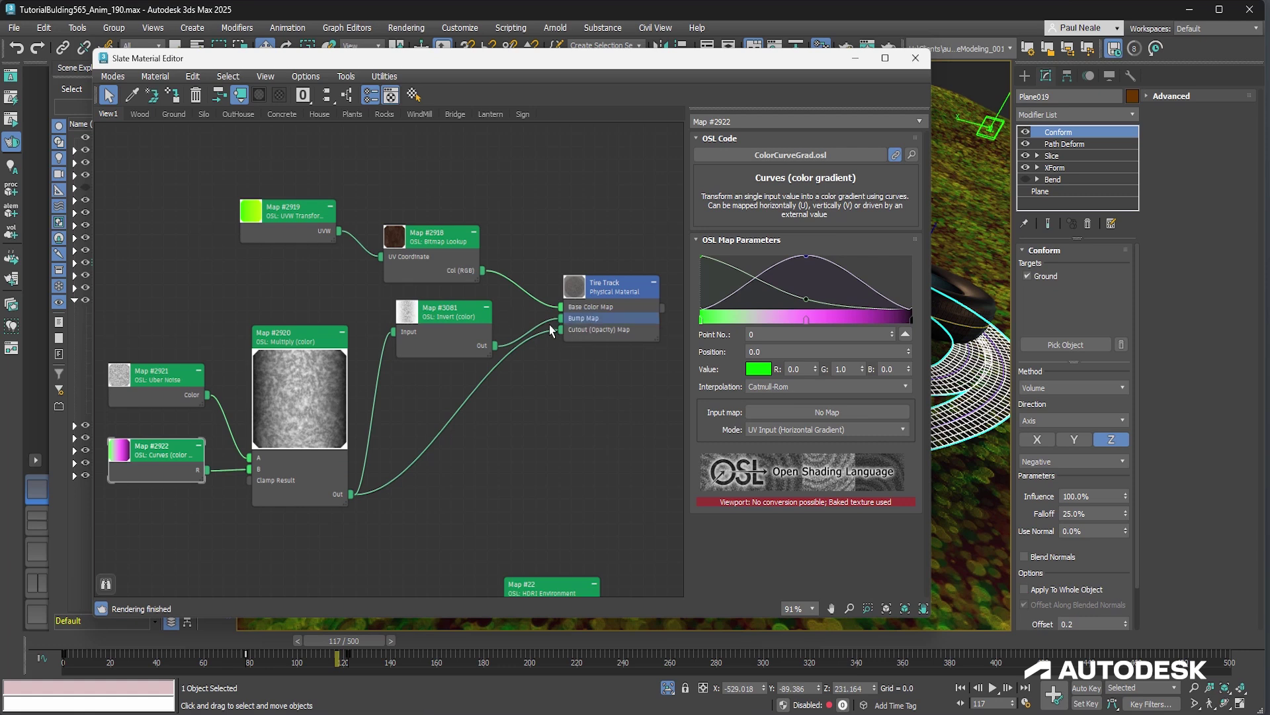
{"action": "left_click", "coordinate": [445, 319]}
{"action": "left_click_drag", "start_coordinate": [429, 241], "coordinate": [435, 236]}
{"action": "double_click", "coordinate": [406, 239]}
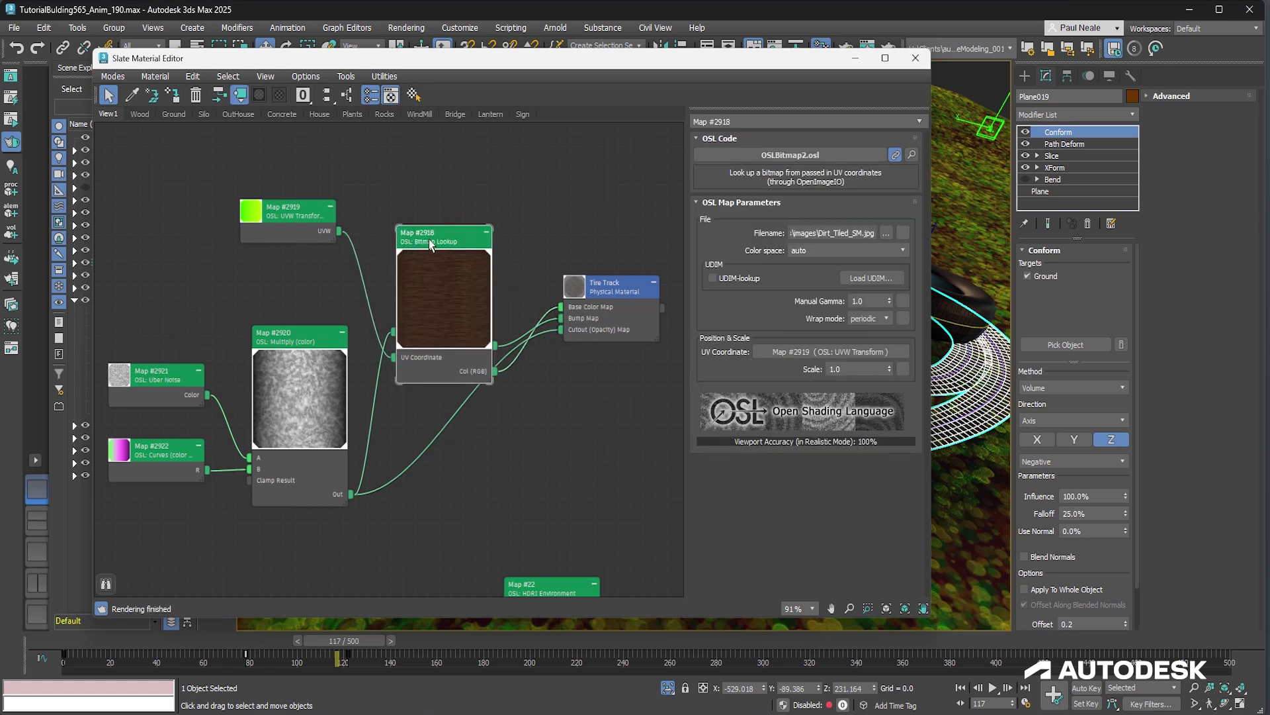
{"action": "double_click", "coordinate": [417, 239]}
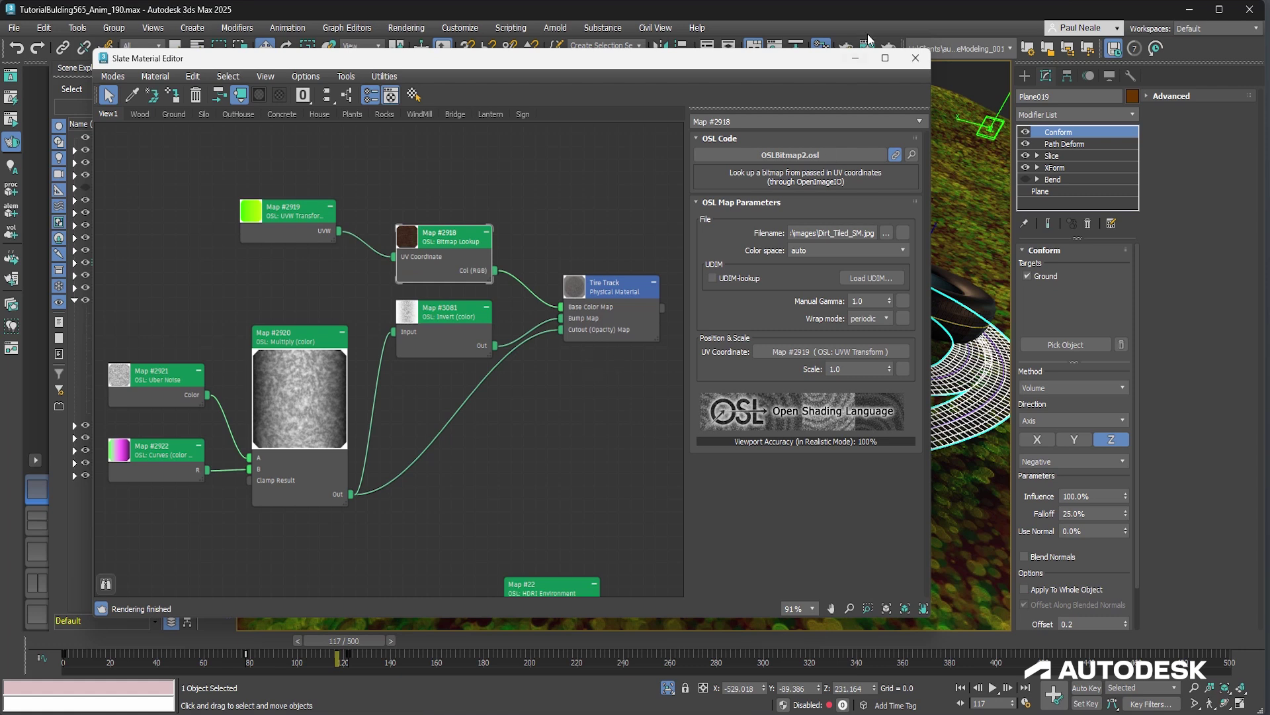
{"action": "left_click", "coordinate": [915, 59]}
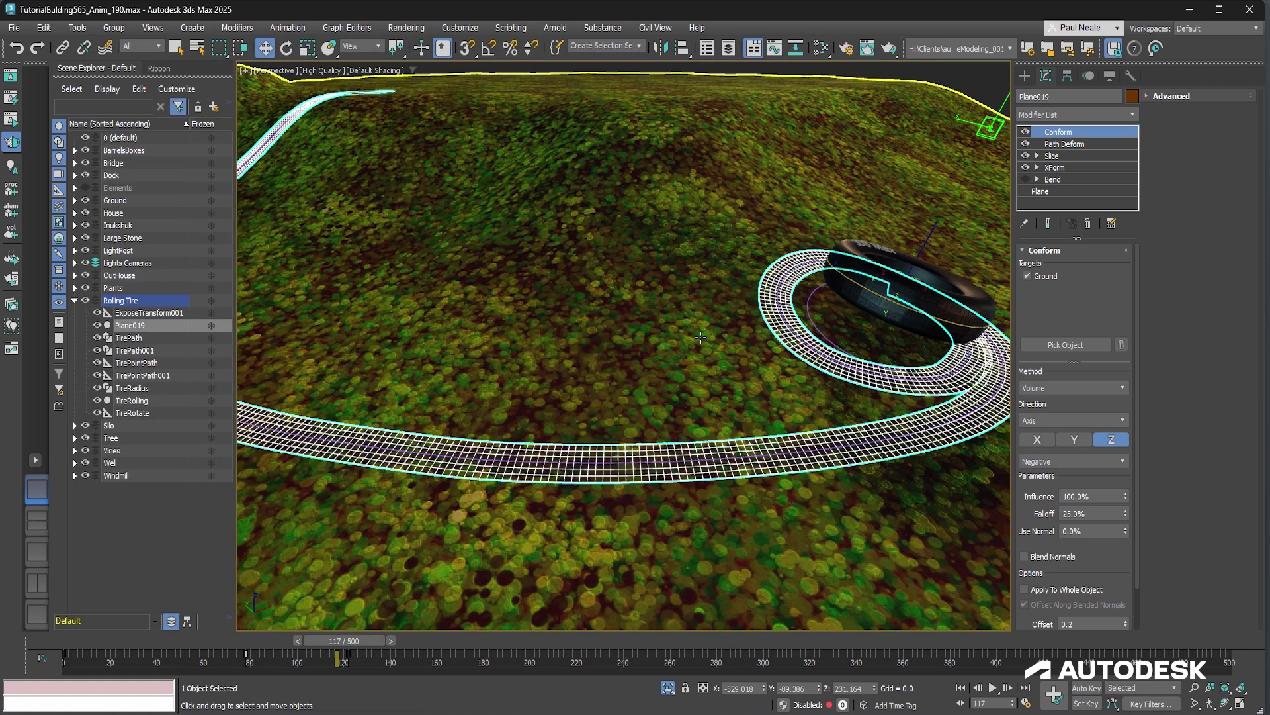
Hide shapes and helpers, then scrub to frame 68 to watch the track form behind the tire.
{"action": "left_click", "coordinate": [966, 111]}
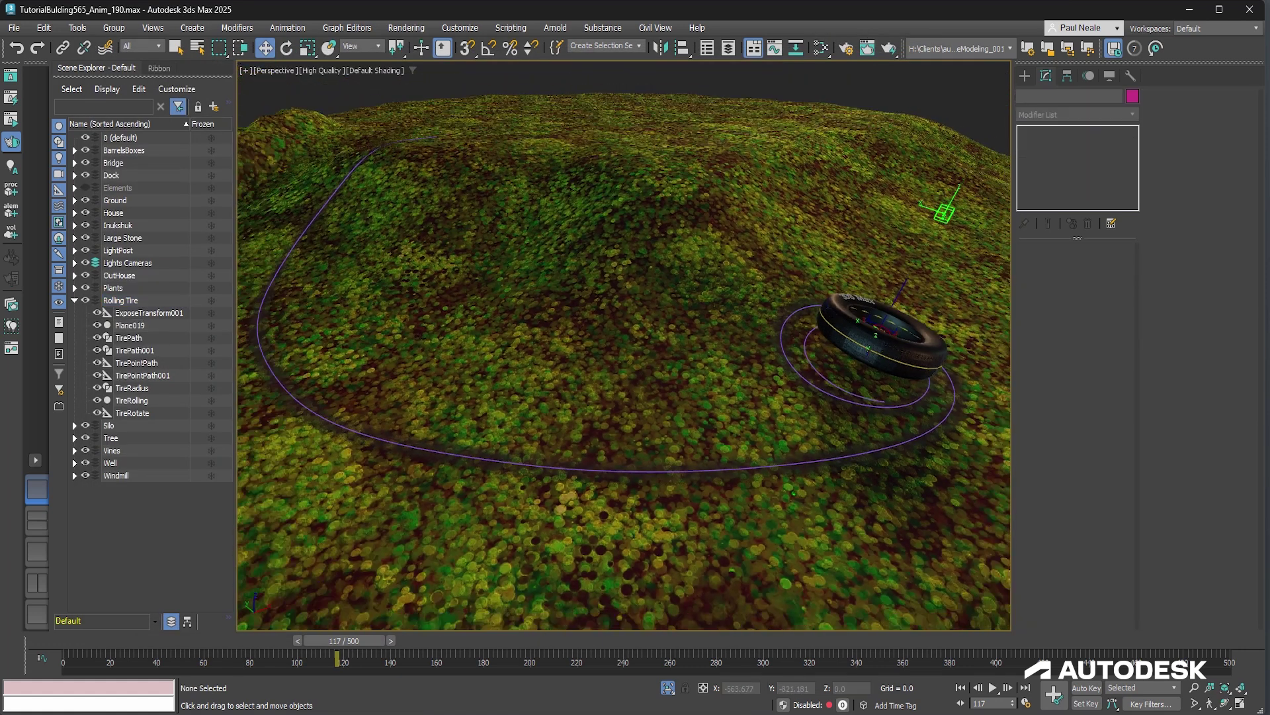
{"action": "scroll", "coordinate": [641, 507], "scroll_direction": "down", "scroll_amount": 2}
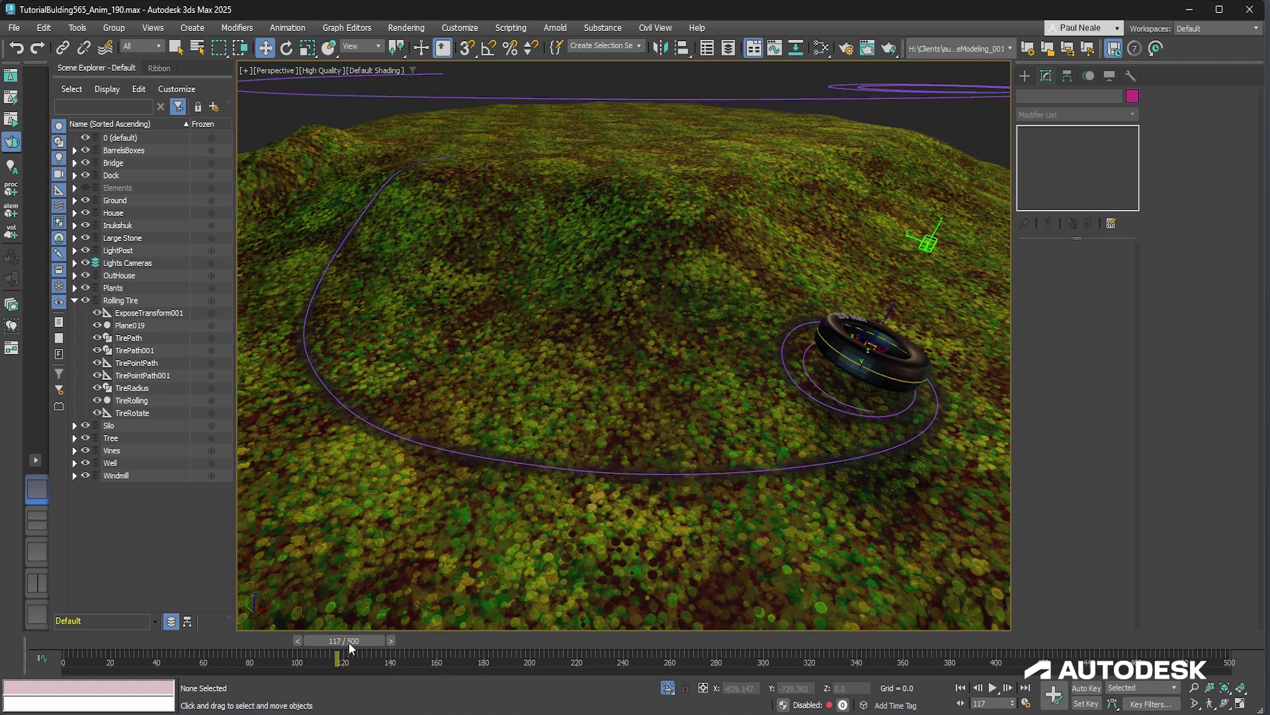
{"action": "left_click_drag", "start_coordinate": [340, 652], "coordinate": [416, 102]}
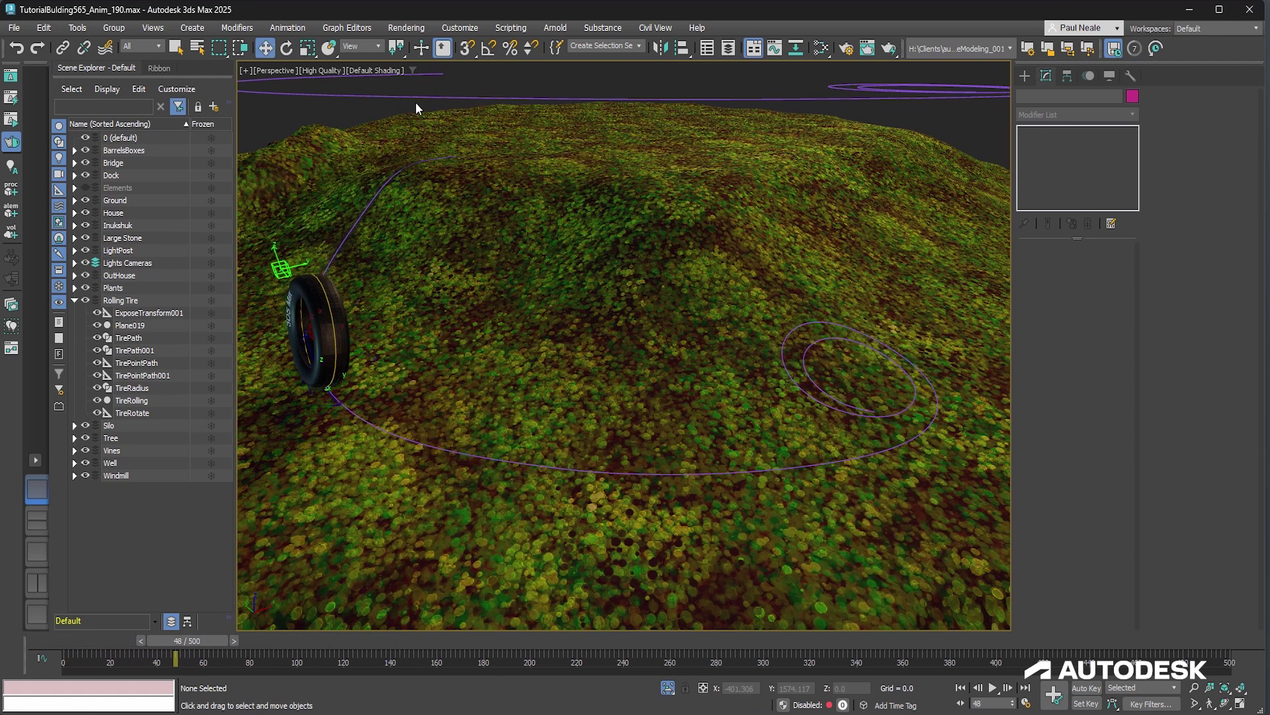
{"action": "left_click", "coordinate": [413, 71]}
{"action": "scroll", "coordinate": [494, 221], "scroll_direction": "down", "scroll_amount": 2}
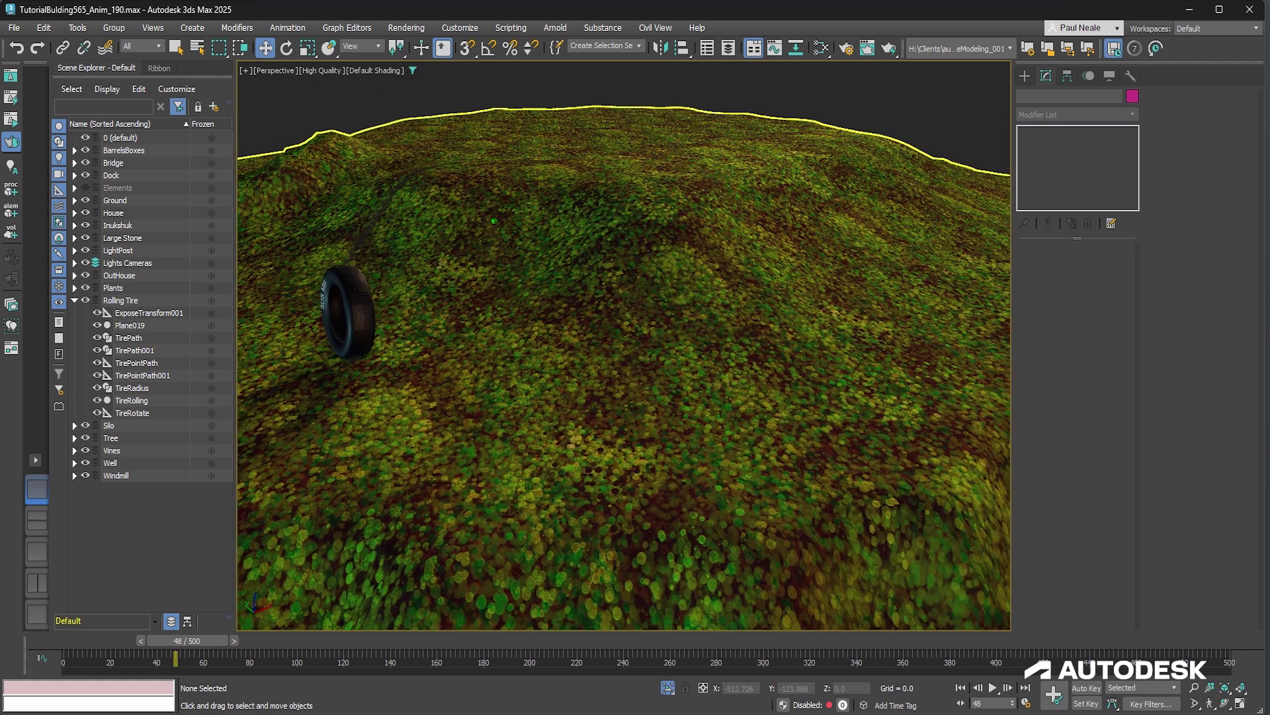
{"action": "left_click_drag", "start_coordinate": [232, 640], "coordinate": [270, 576]}
{"action": "key", "text": "w"}
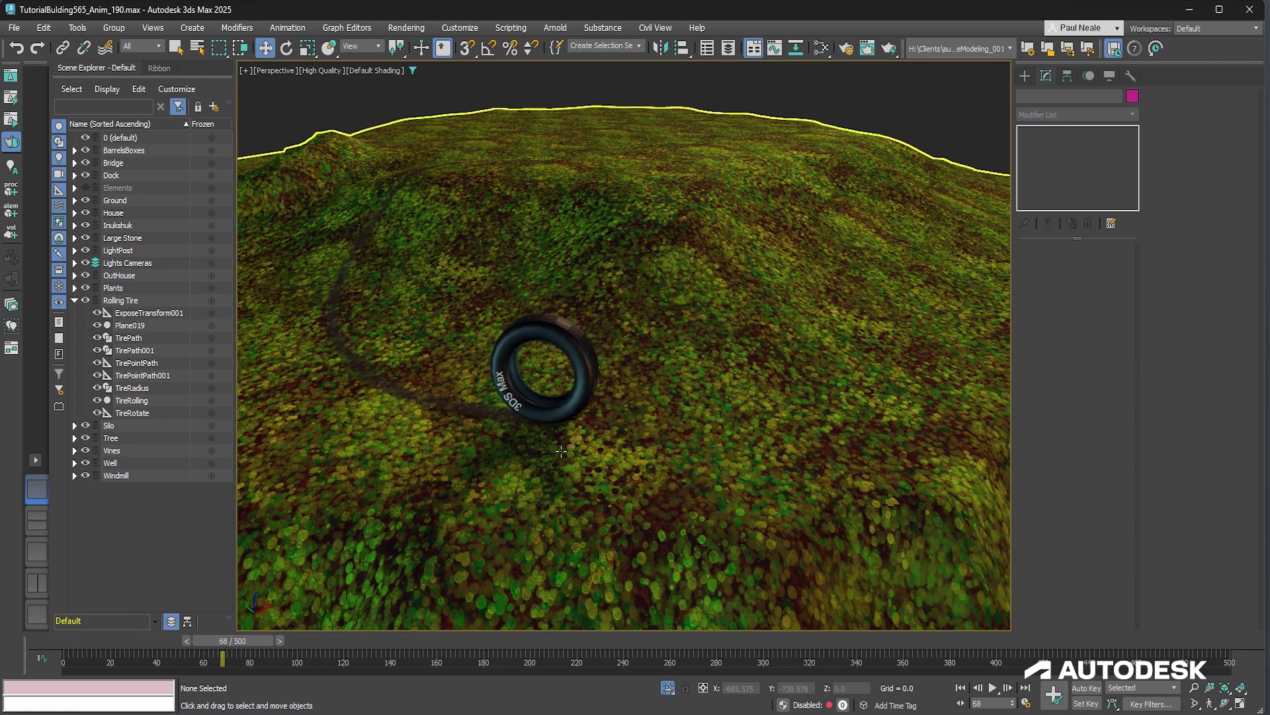